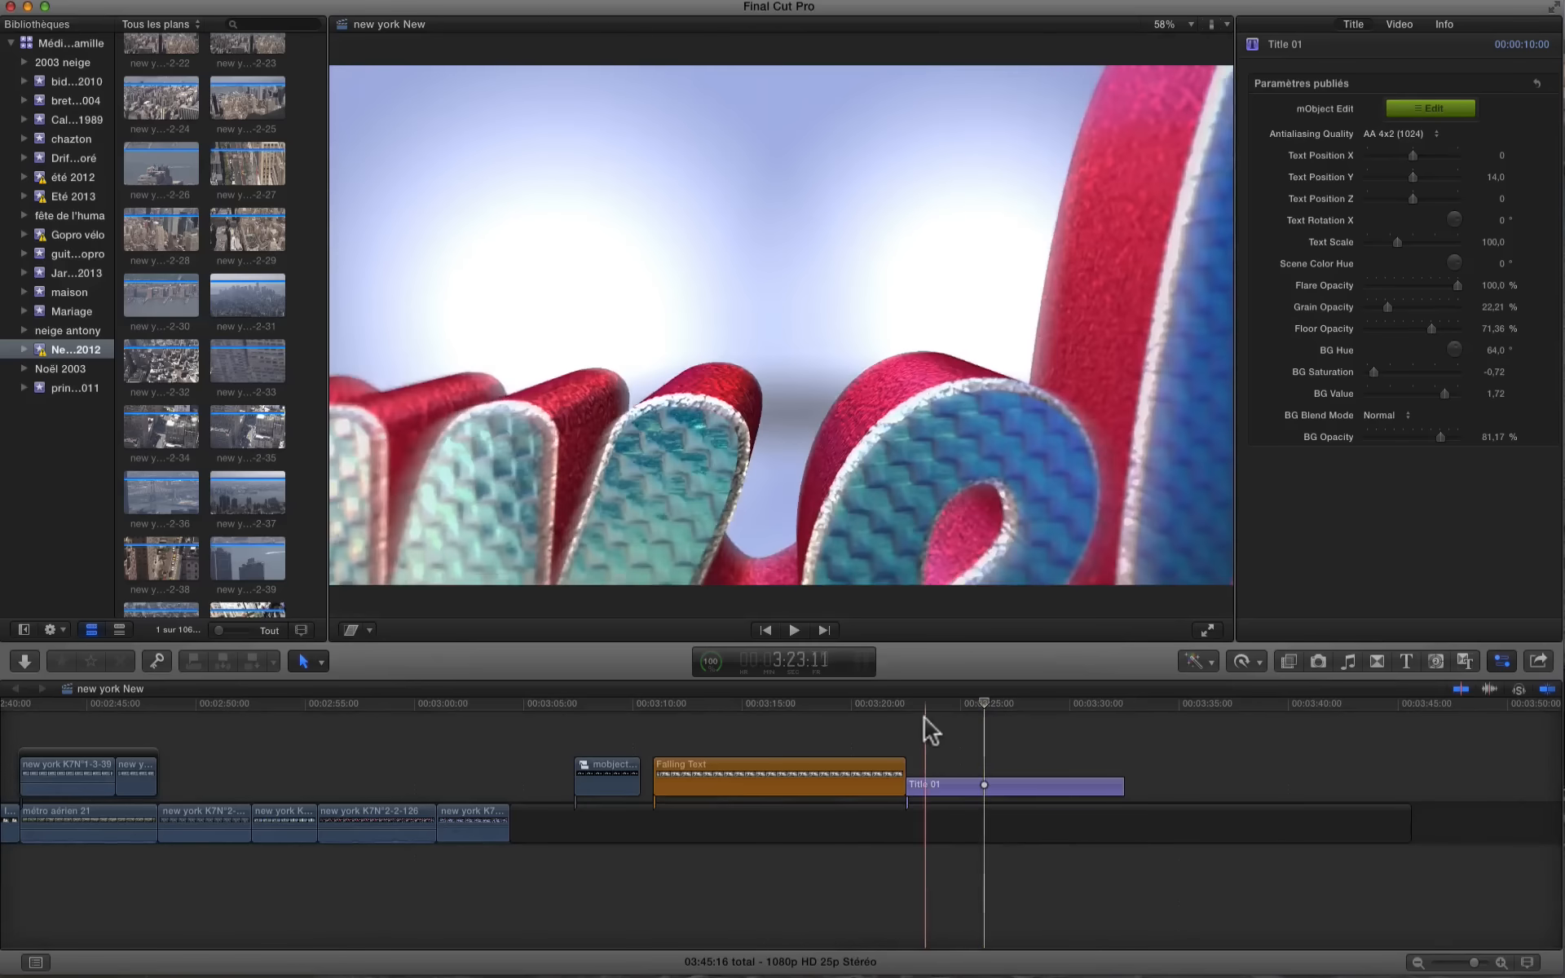
Step: Play back and scrub through the Title 01 clip to preview its 3D text animation
key(space)
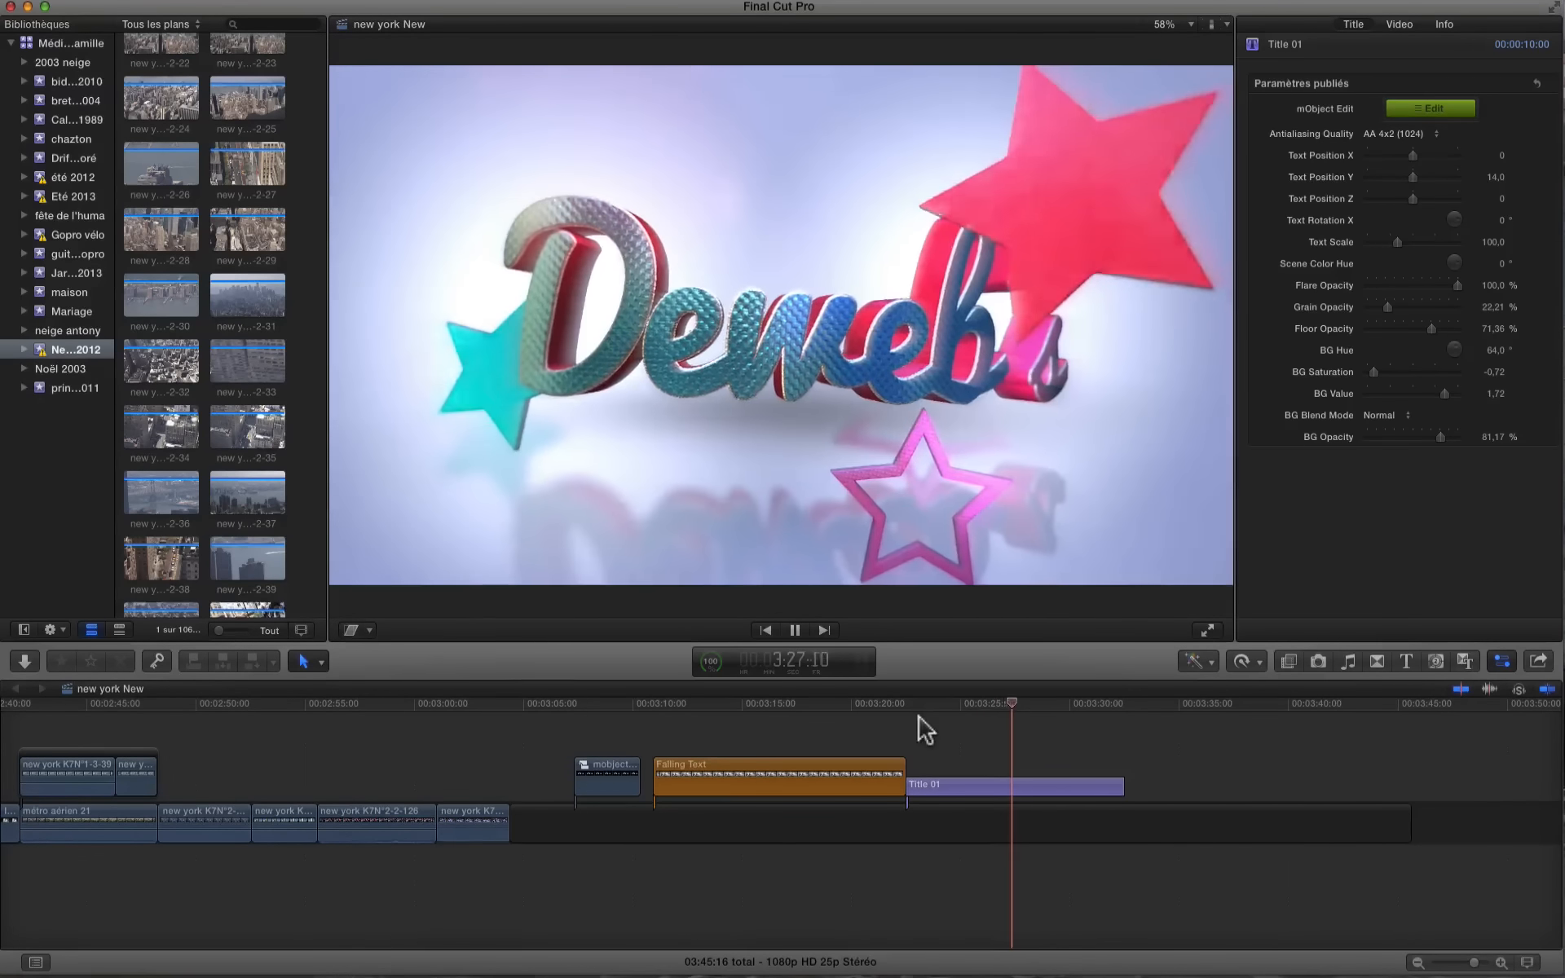
click(968, 716)
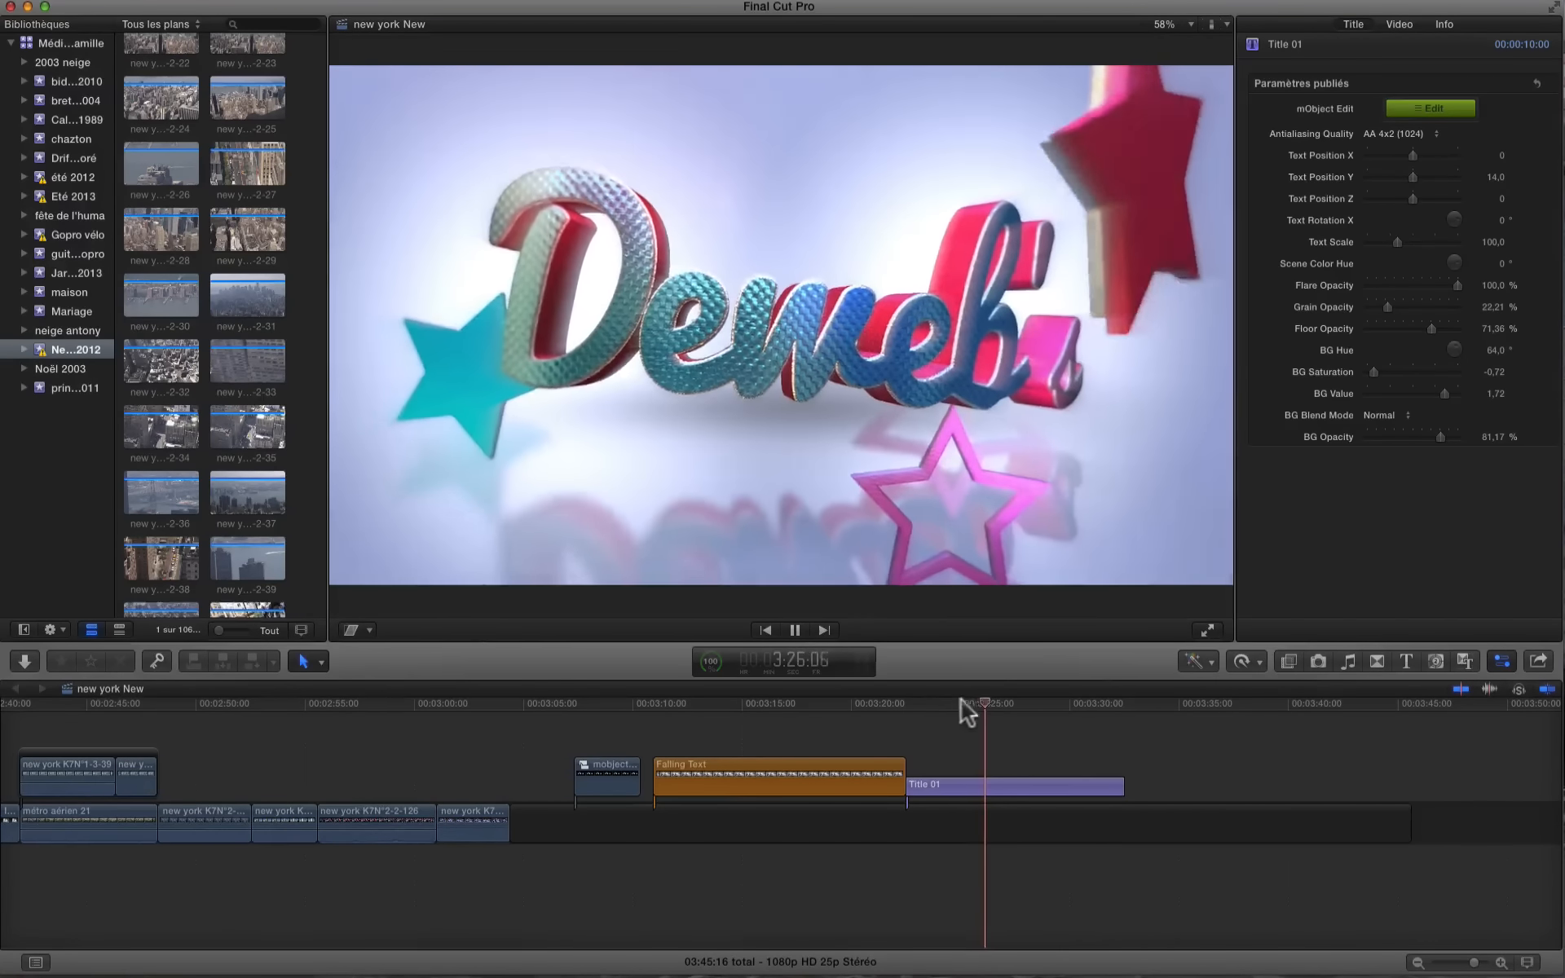
key(space)
click(954, 704)
drag(954, 704, 1016, 709)
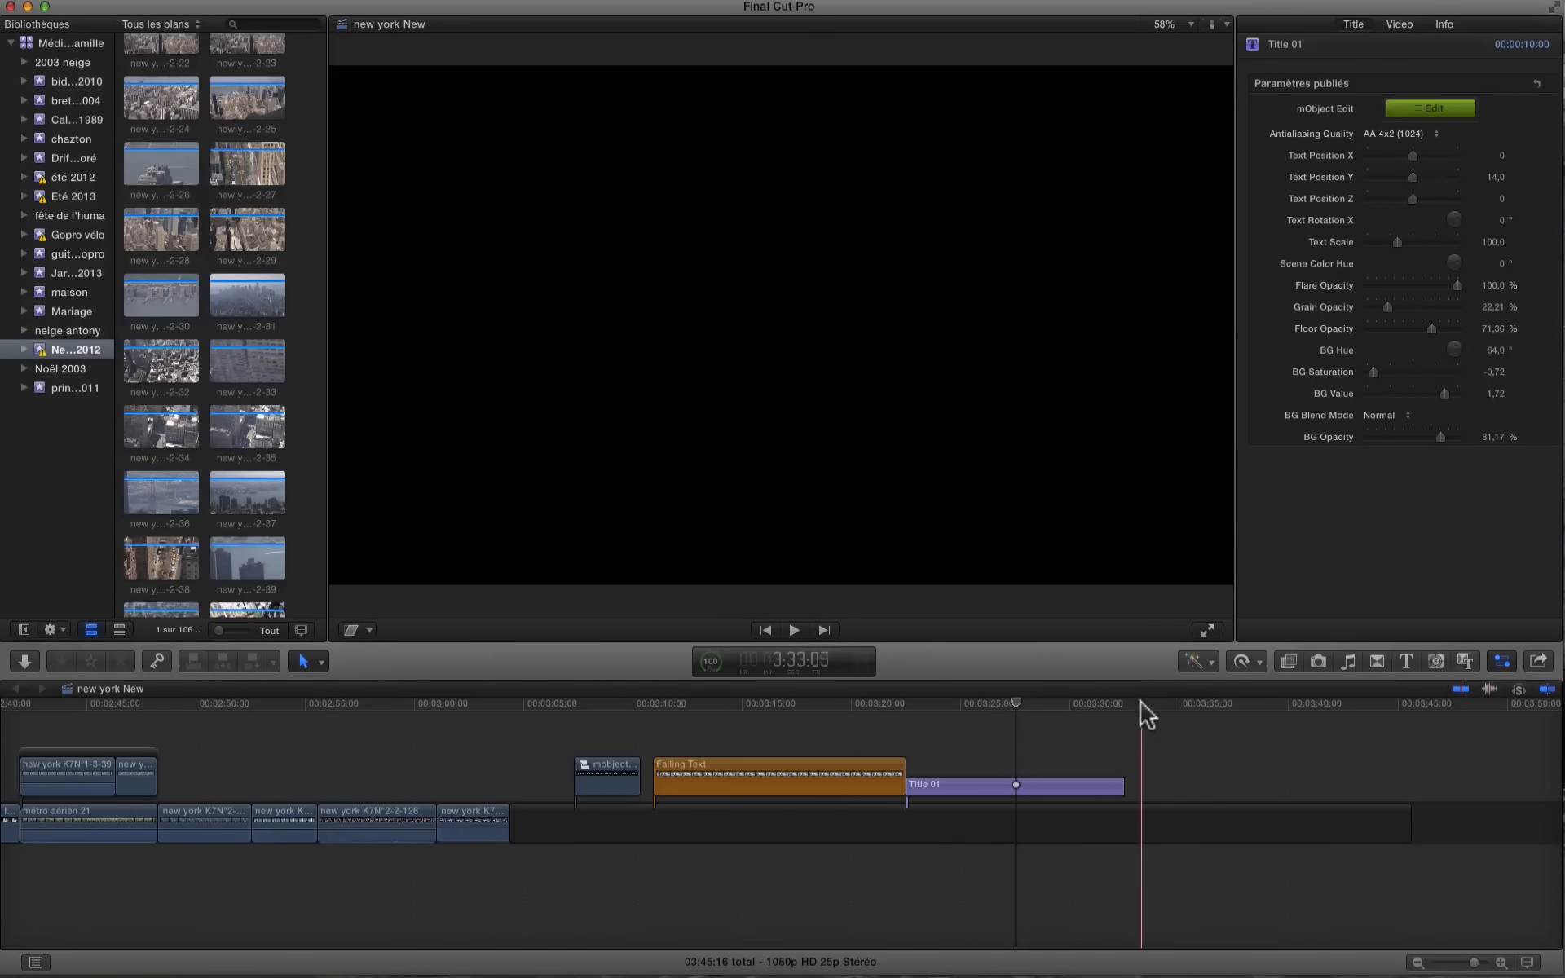
Step: Put the playhead just after Title 01 and look through the mObject logos and titles in the title browser
click(1140, 703)
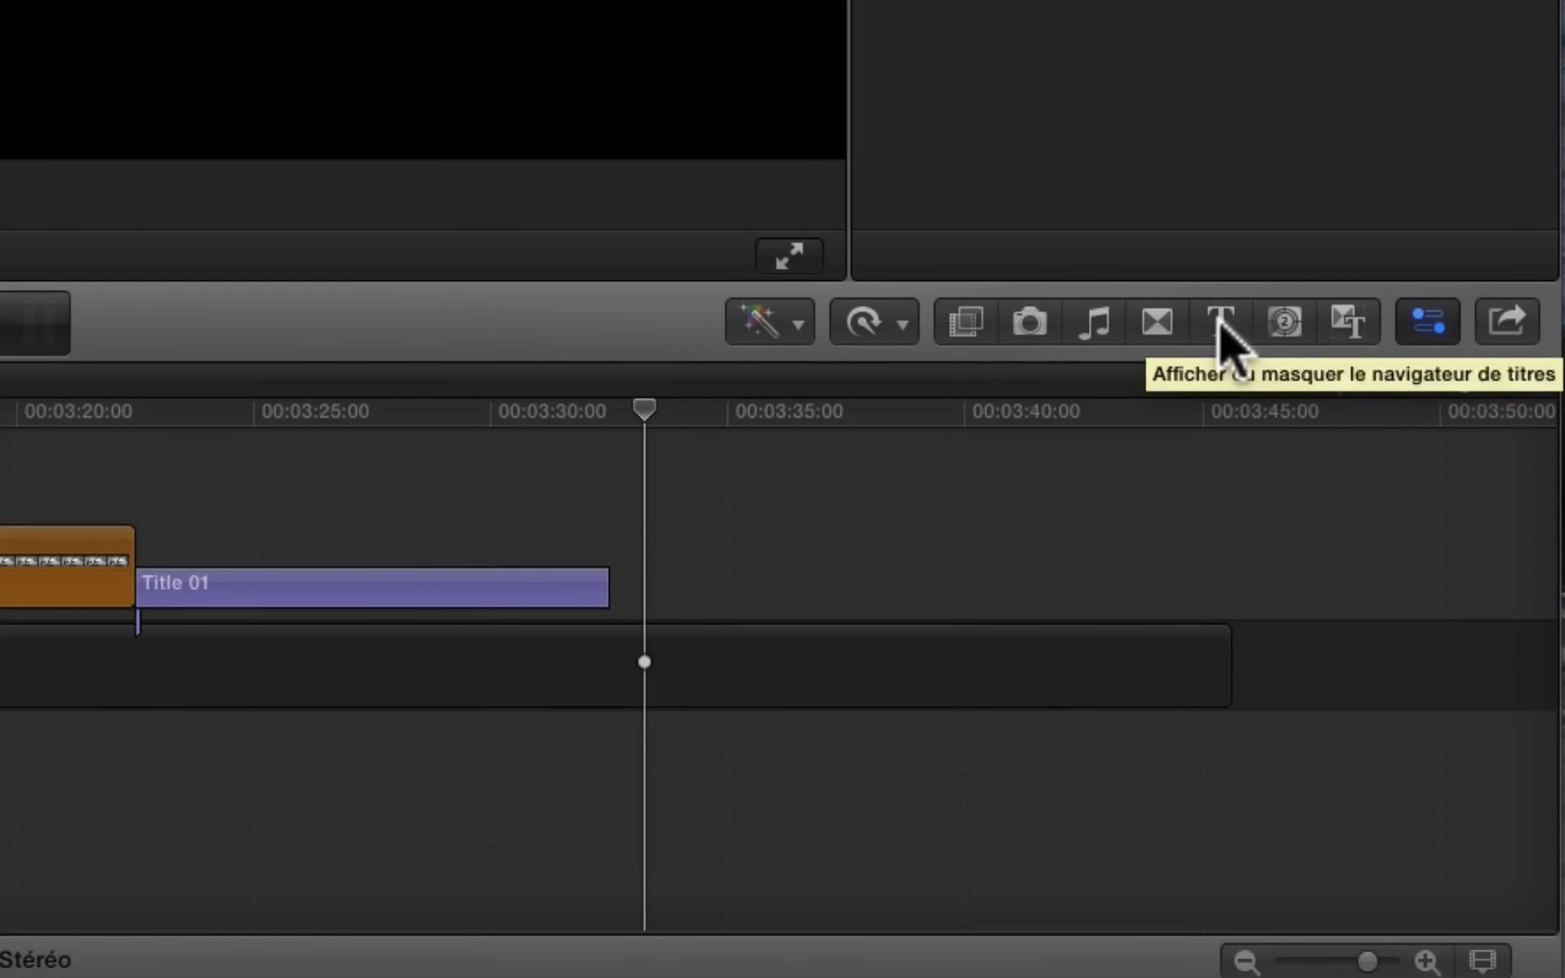
click(1219, 320)
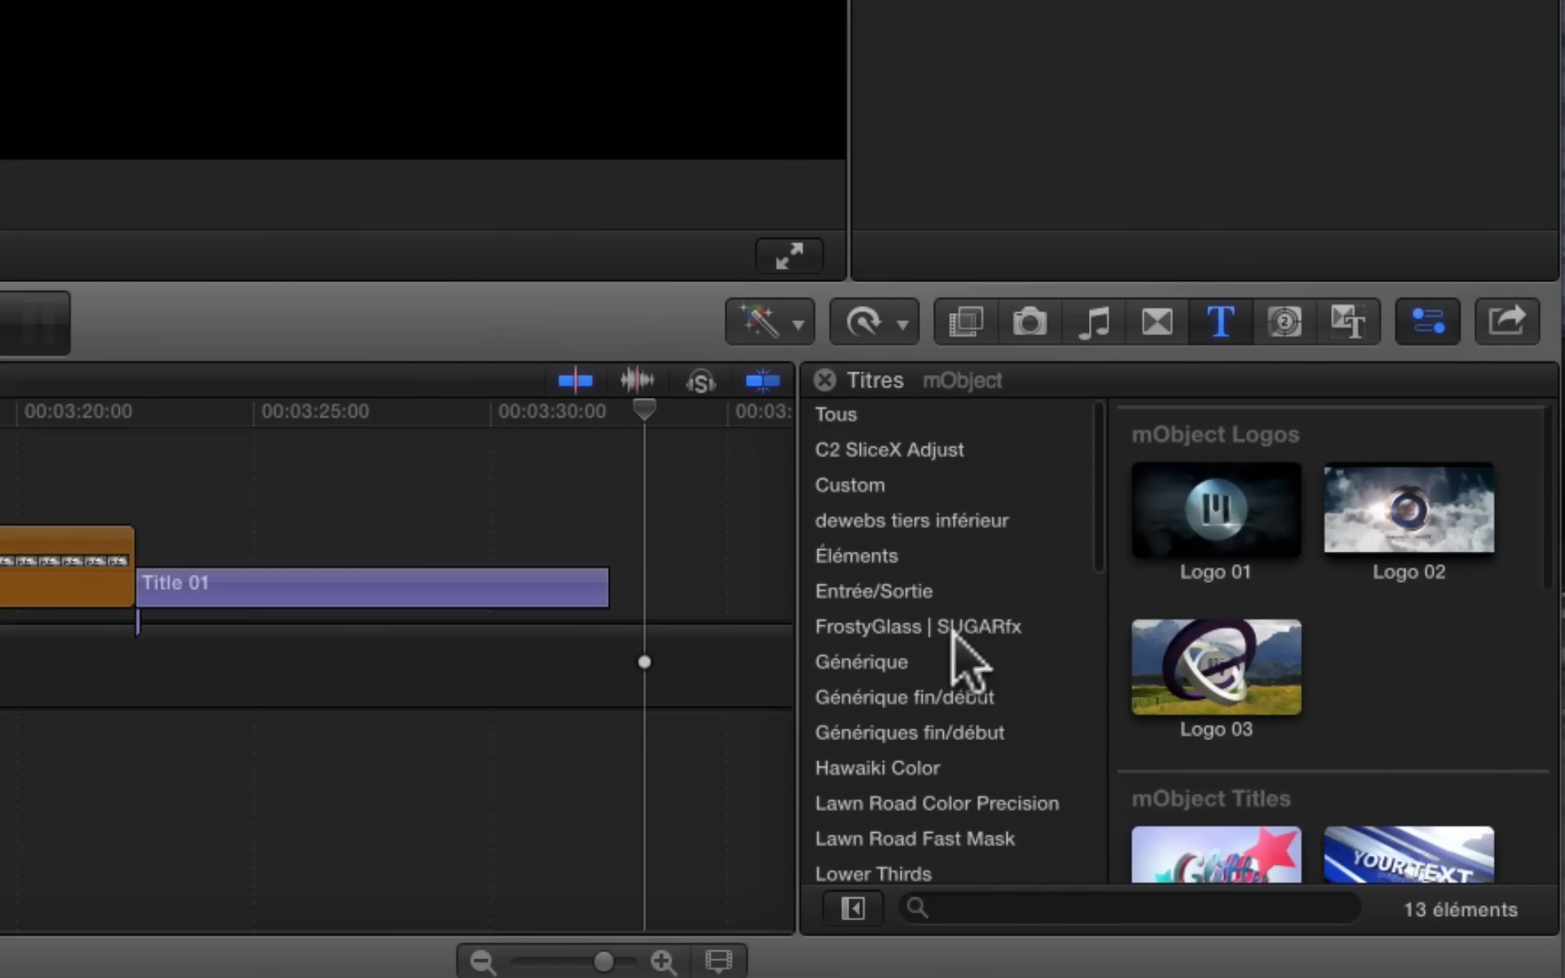
scroll(962, 652, down, 5)
scroll(943, 663, down, 3)
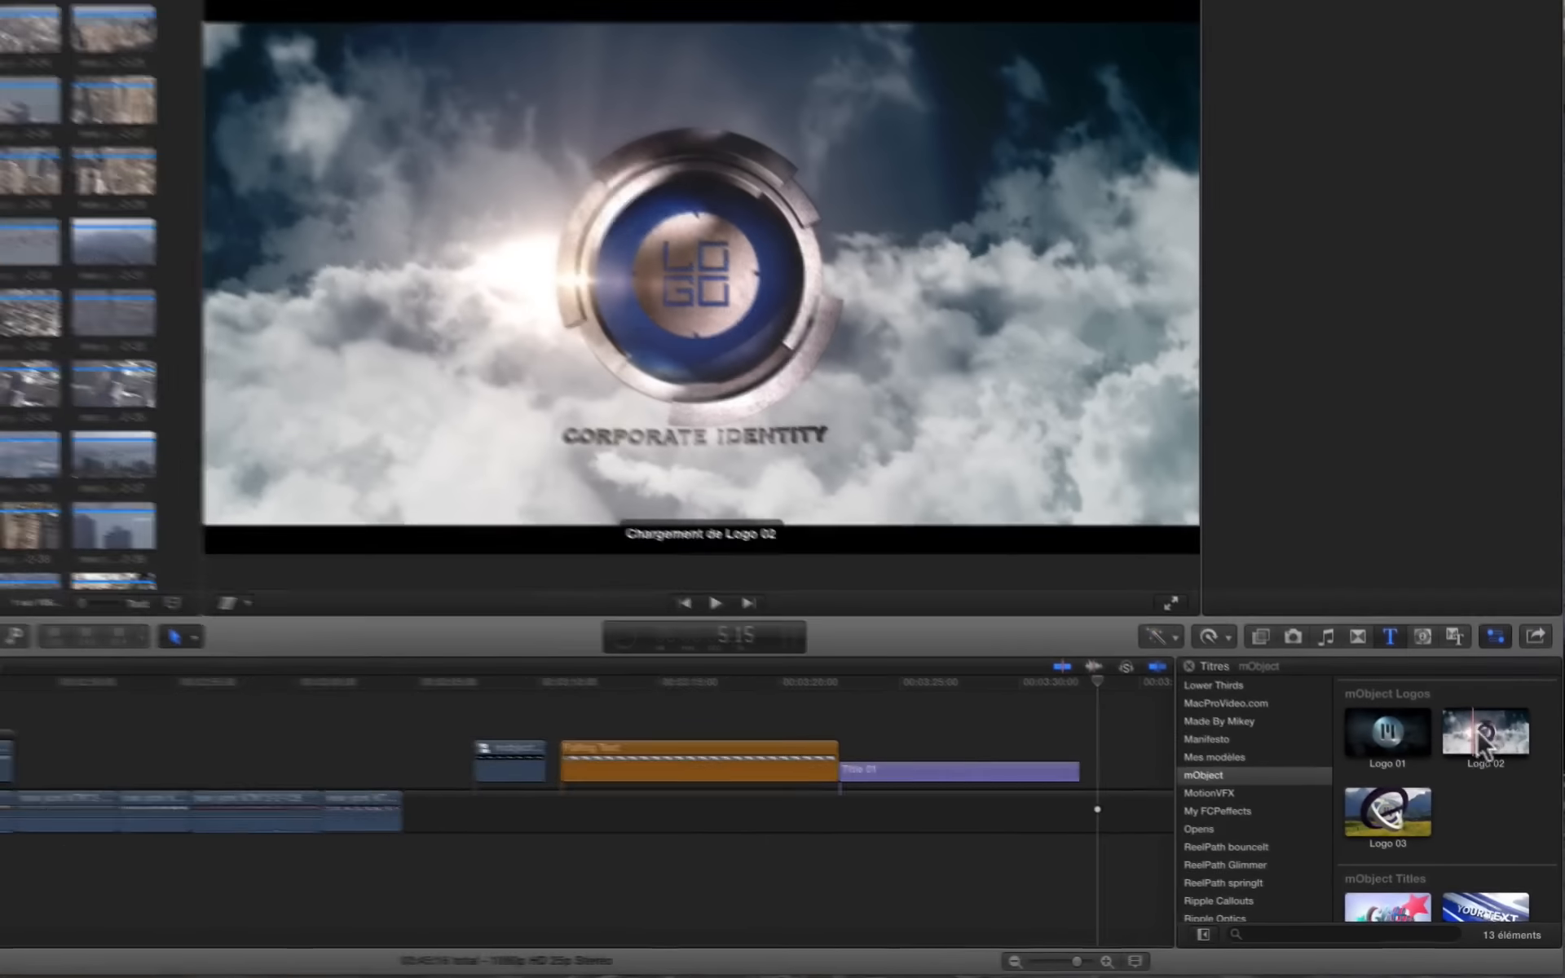
scroll(1463, 819, down, 3)
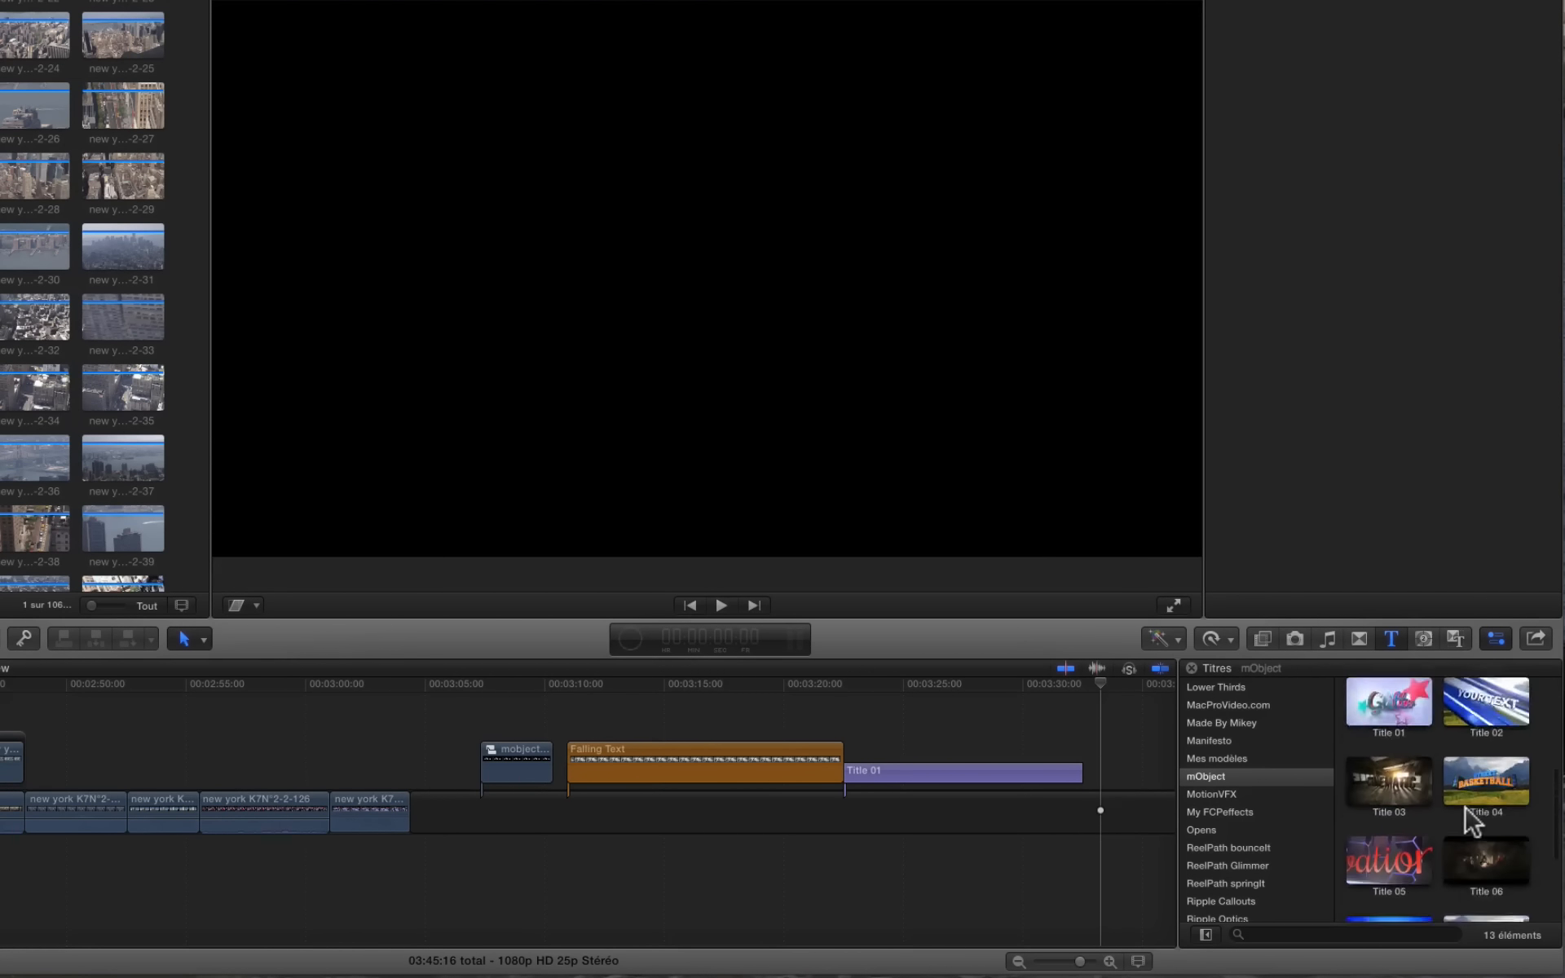
scroll(1466, 809, up, 2)
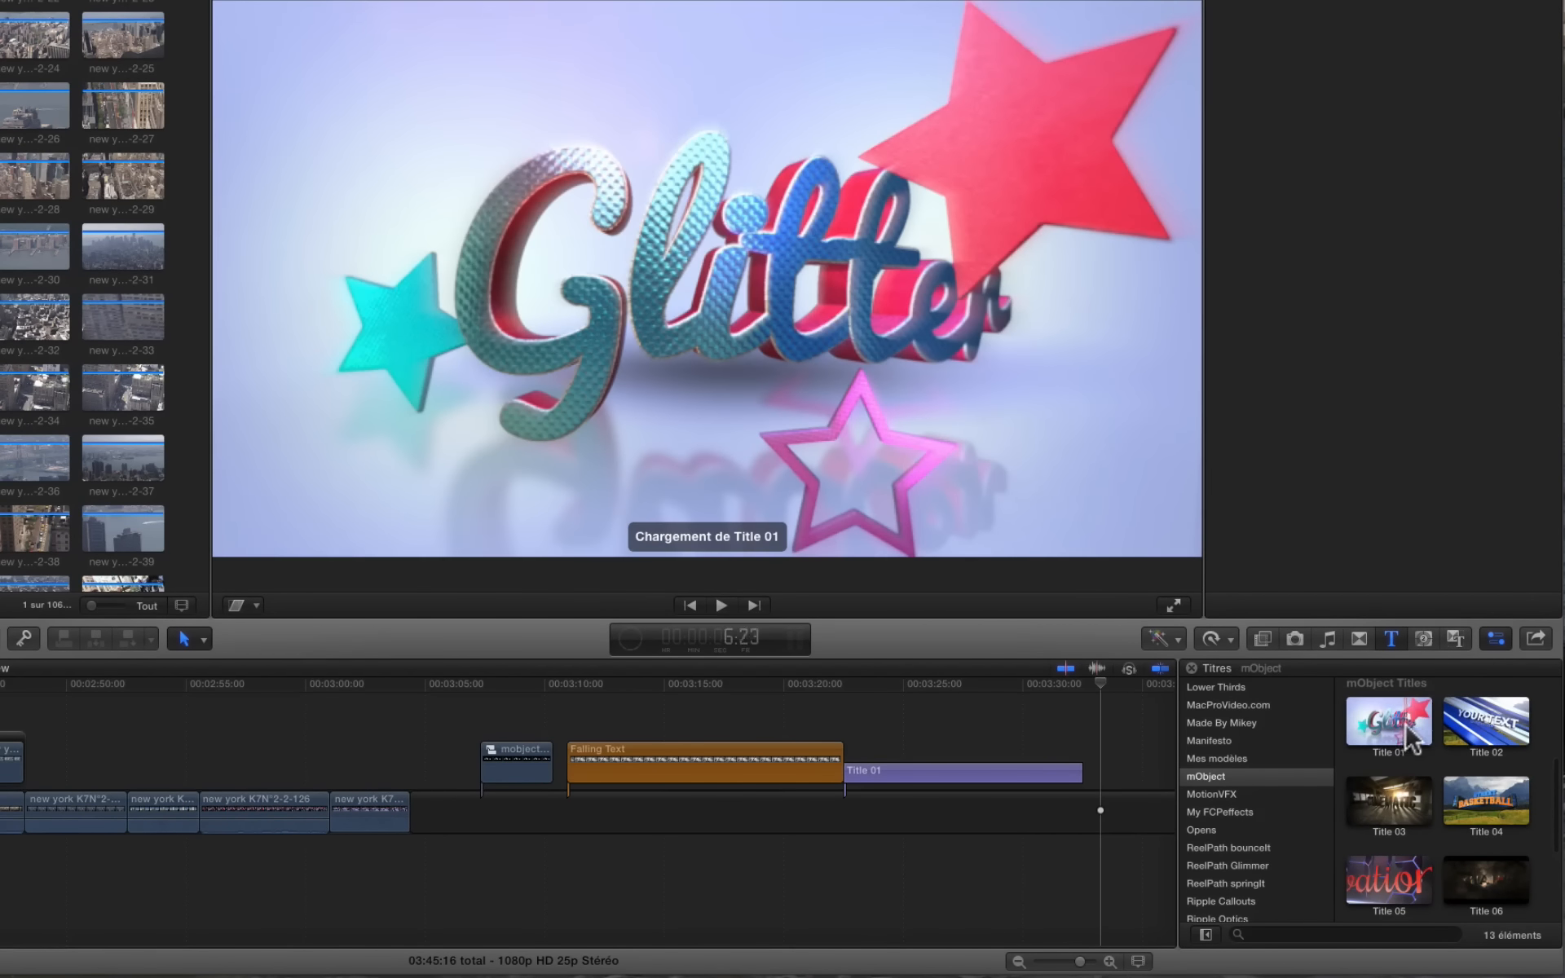
scroll(1438, 767, down, 2)
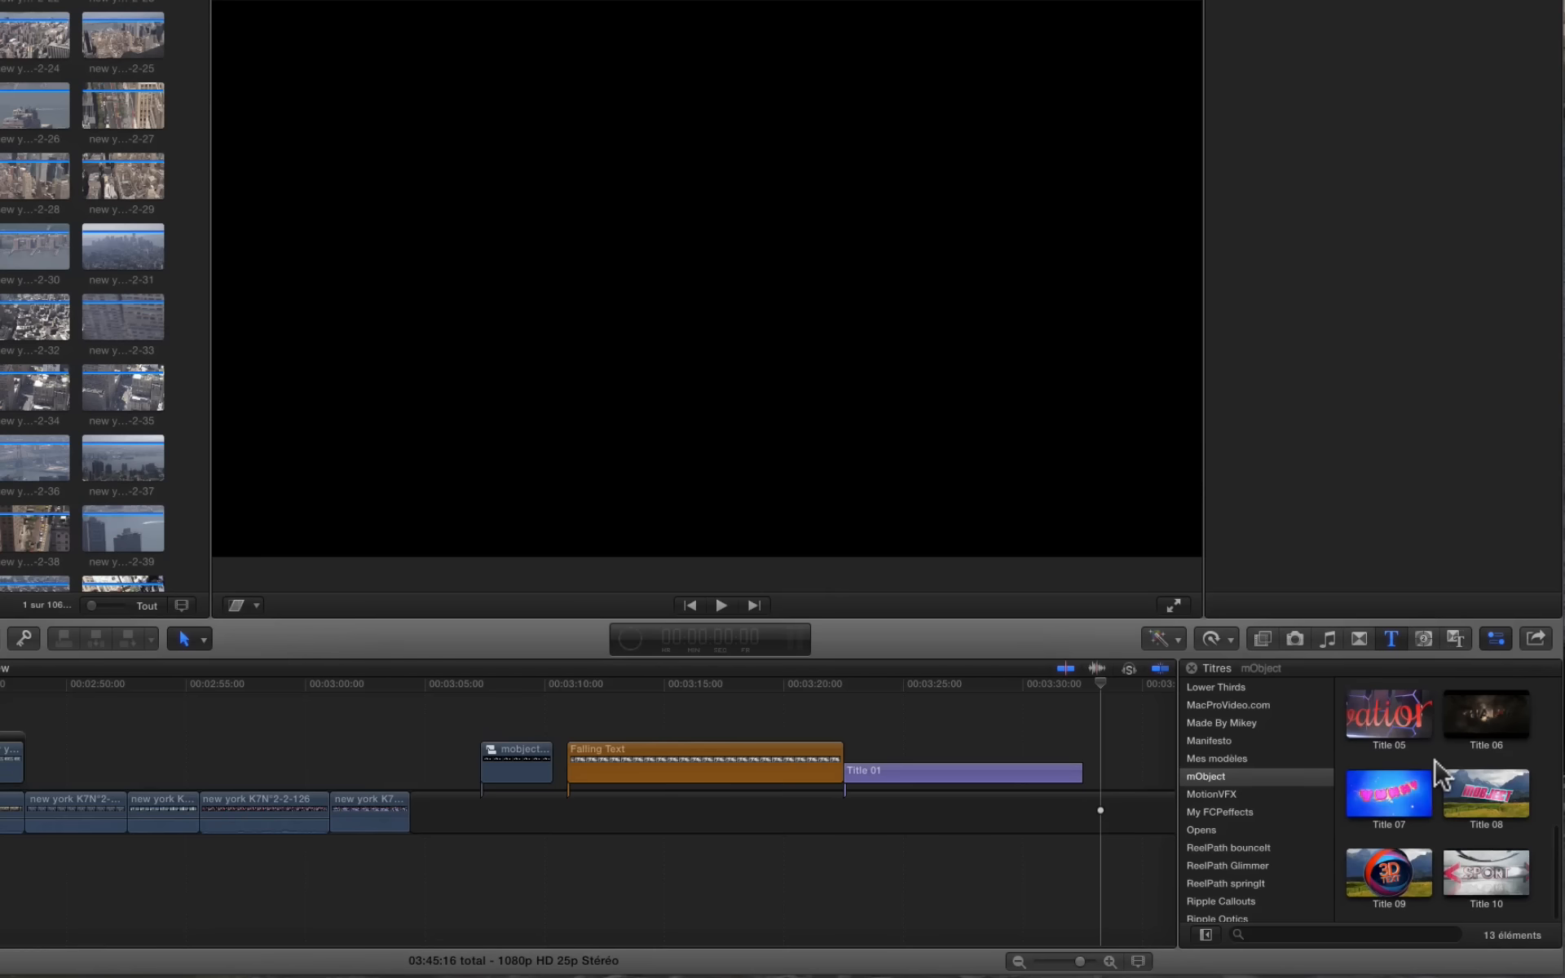
scroll(1443, 779, down, 1)
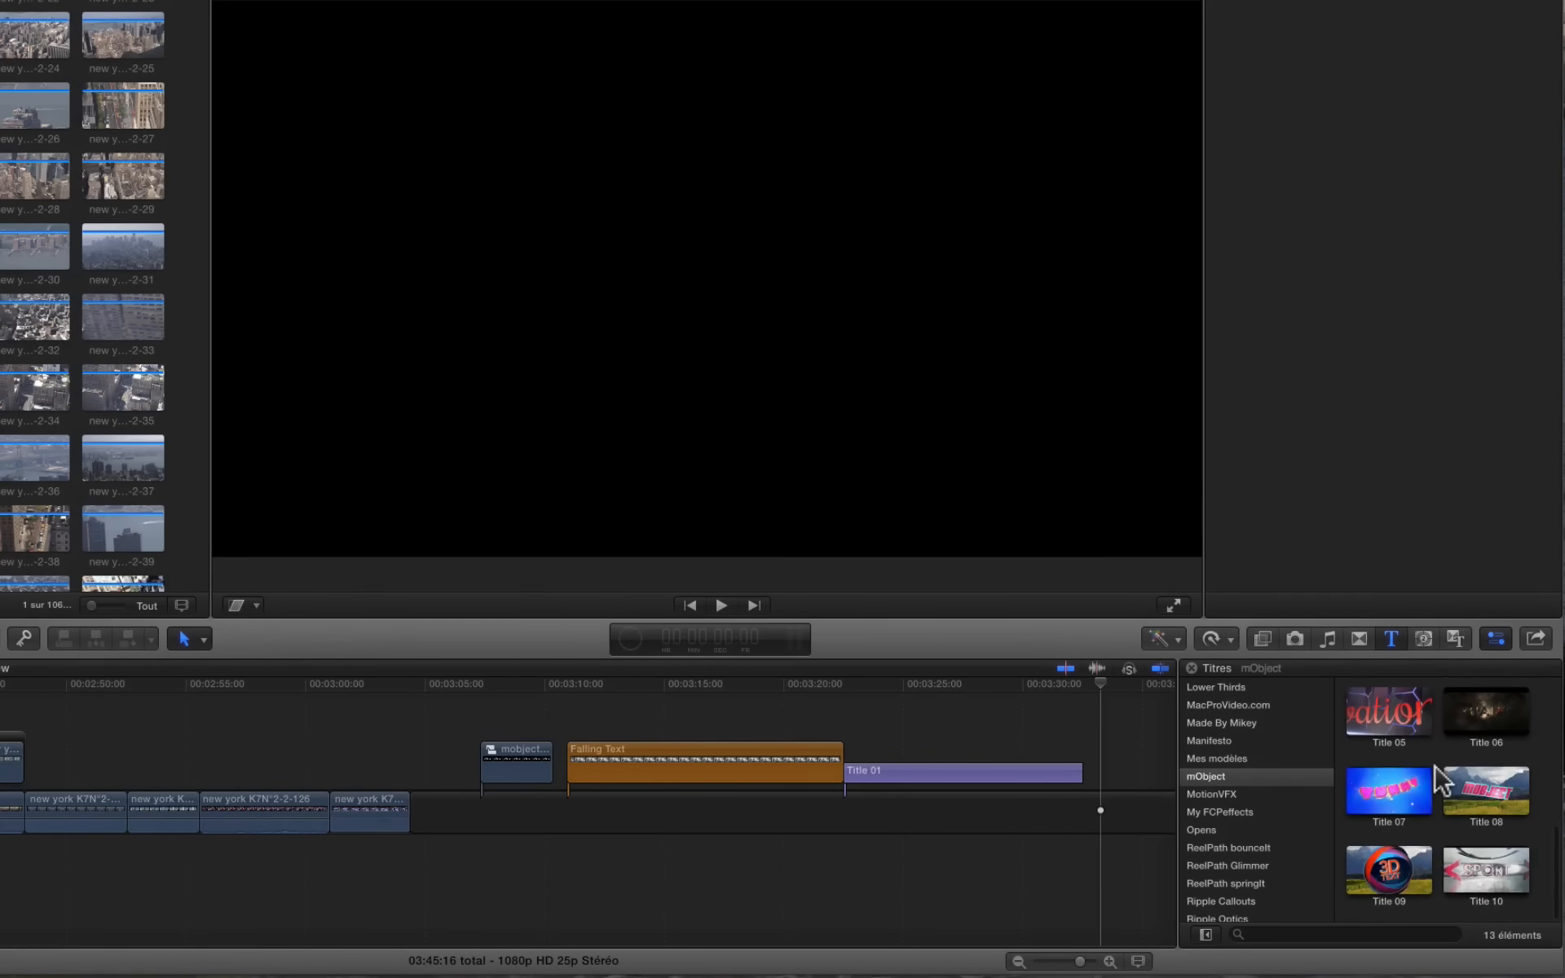
scroll(1487, 774, up, 2)
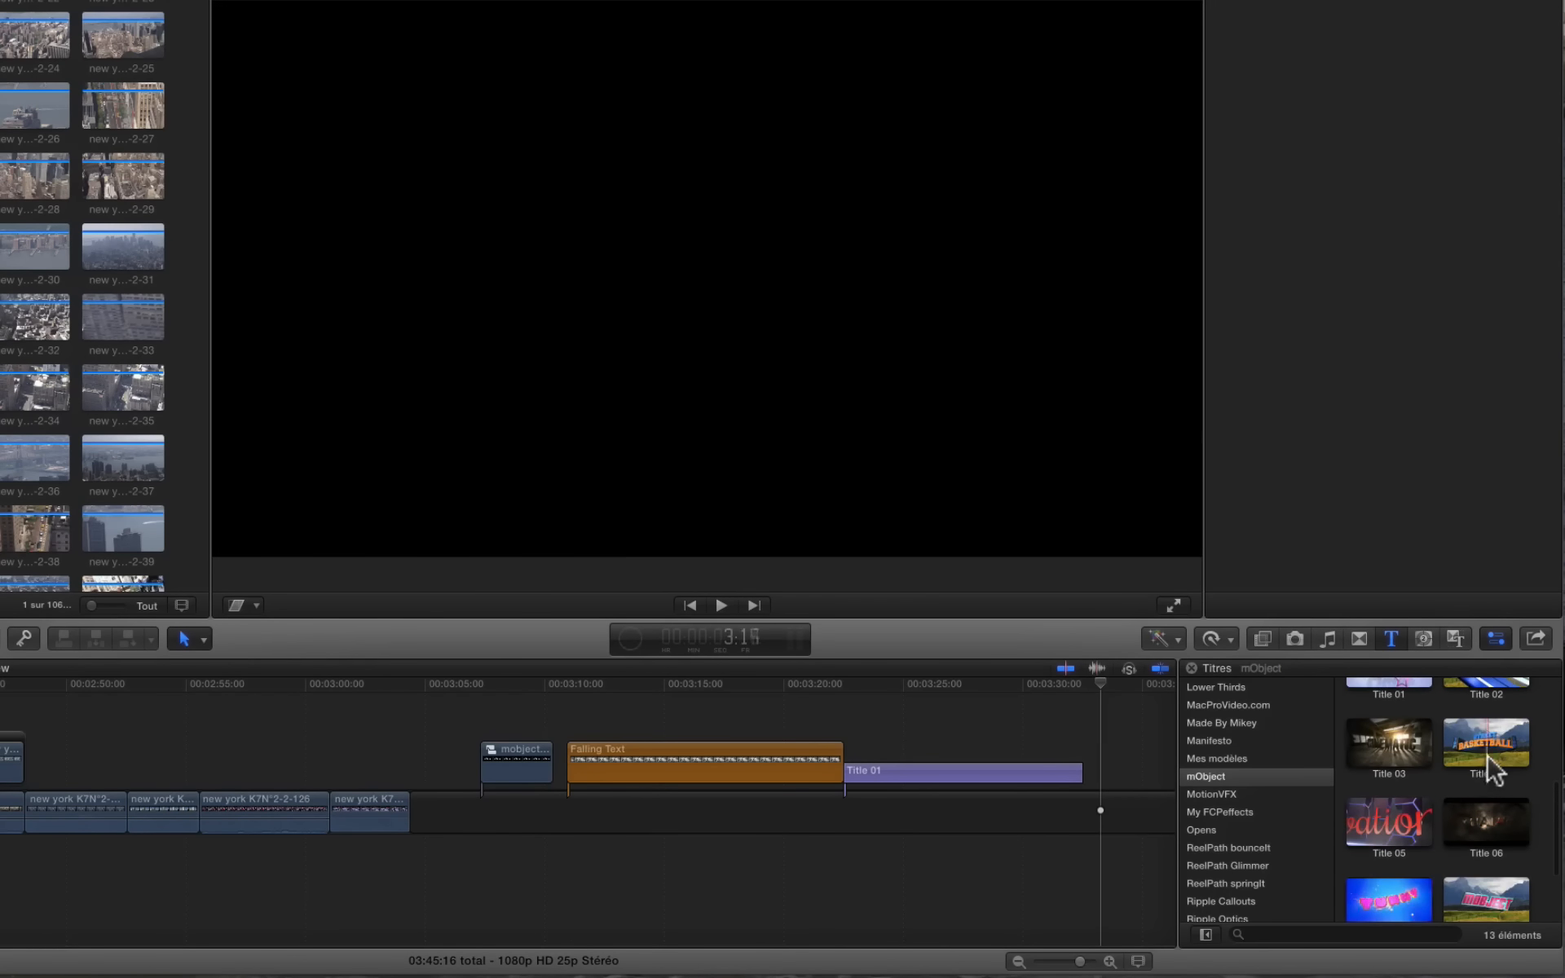
scroll(1467, 868, down, 2)
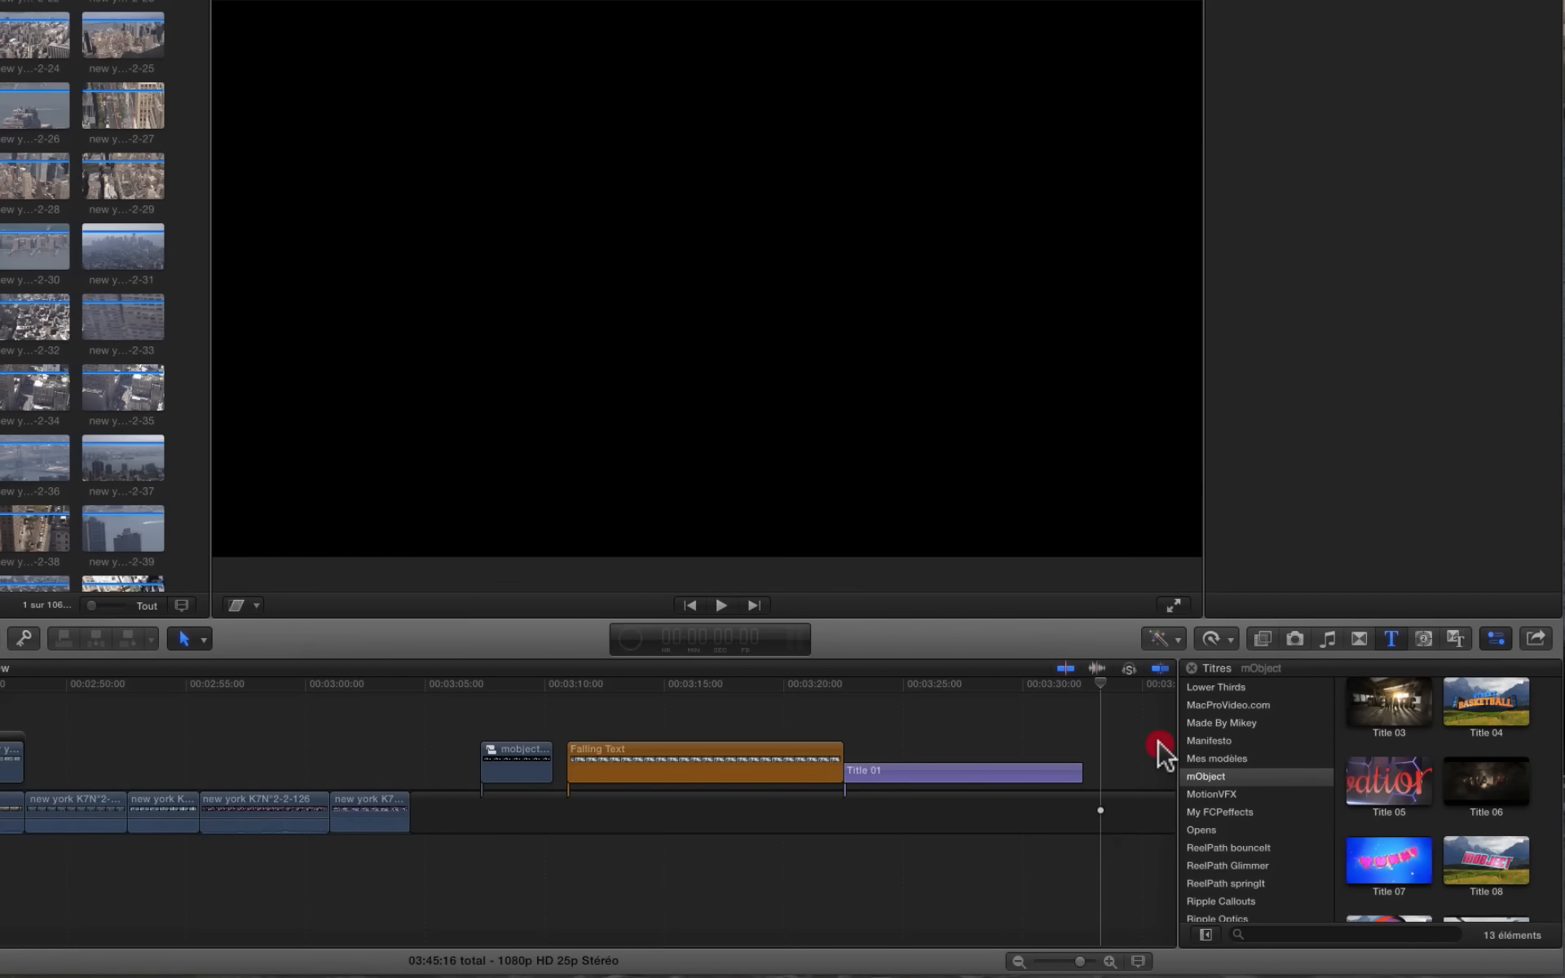
Step: Add the mObject Title 08 to the timeline and place it directly after the Title 01 clip
drag(1486, 860, 220, 721)
click(270, 685)
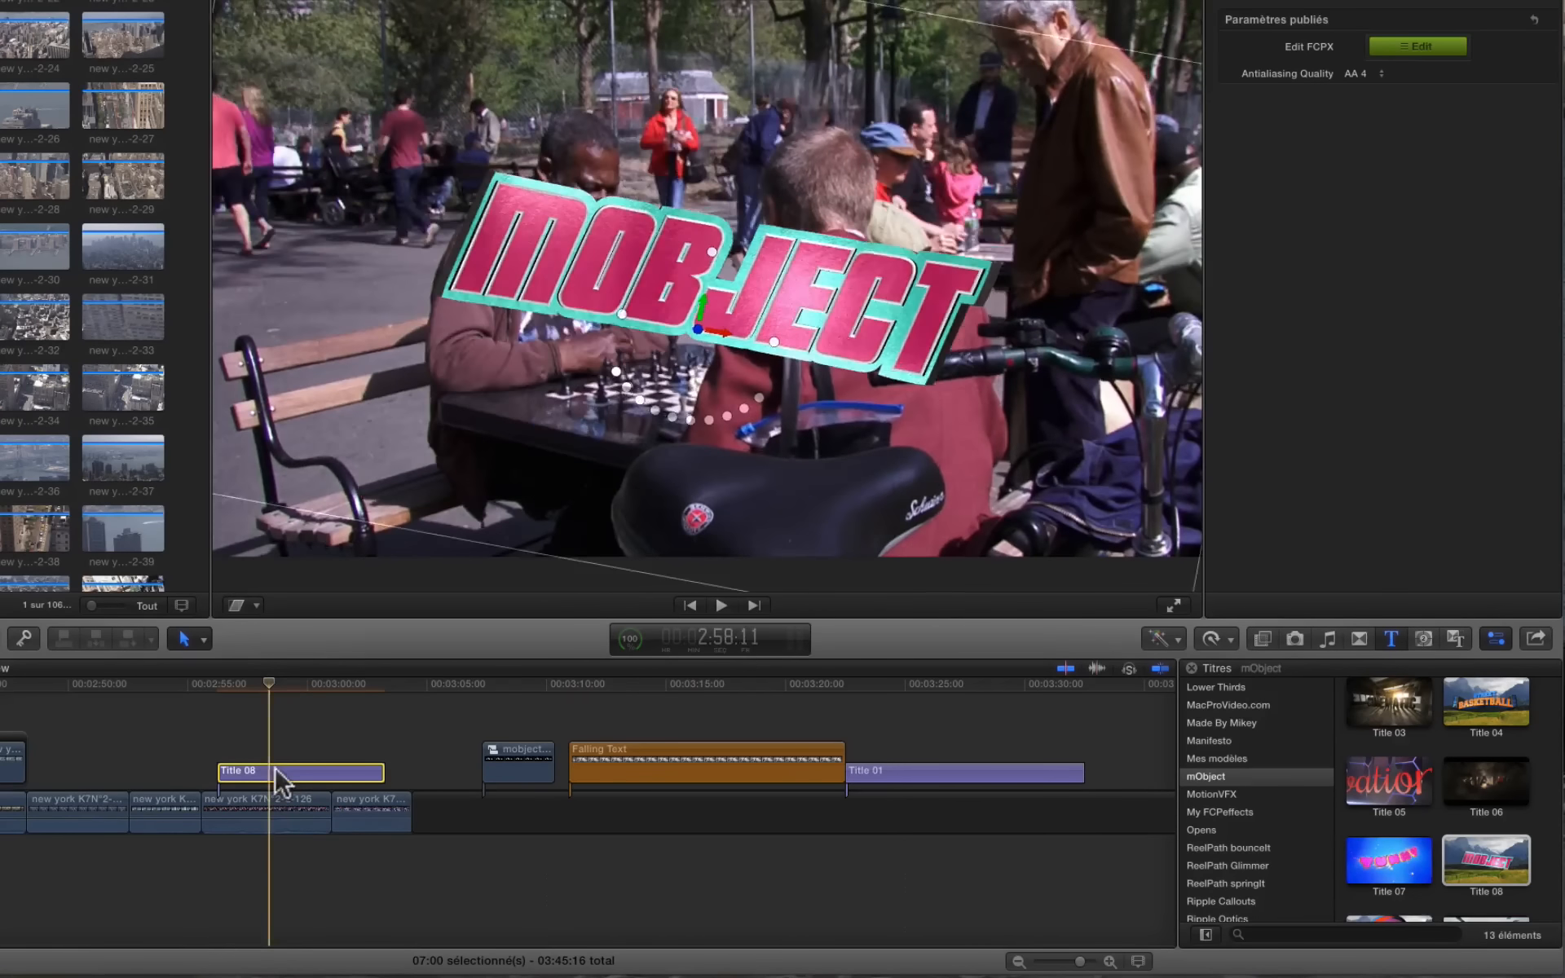
drag(277, 772, 1092, 718)
Step: Play the Title 08 clip from near its start to preview the MOBJECT text animation
scroll(948, 727, right, 5)
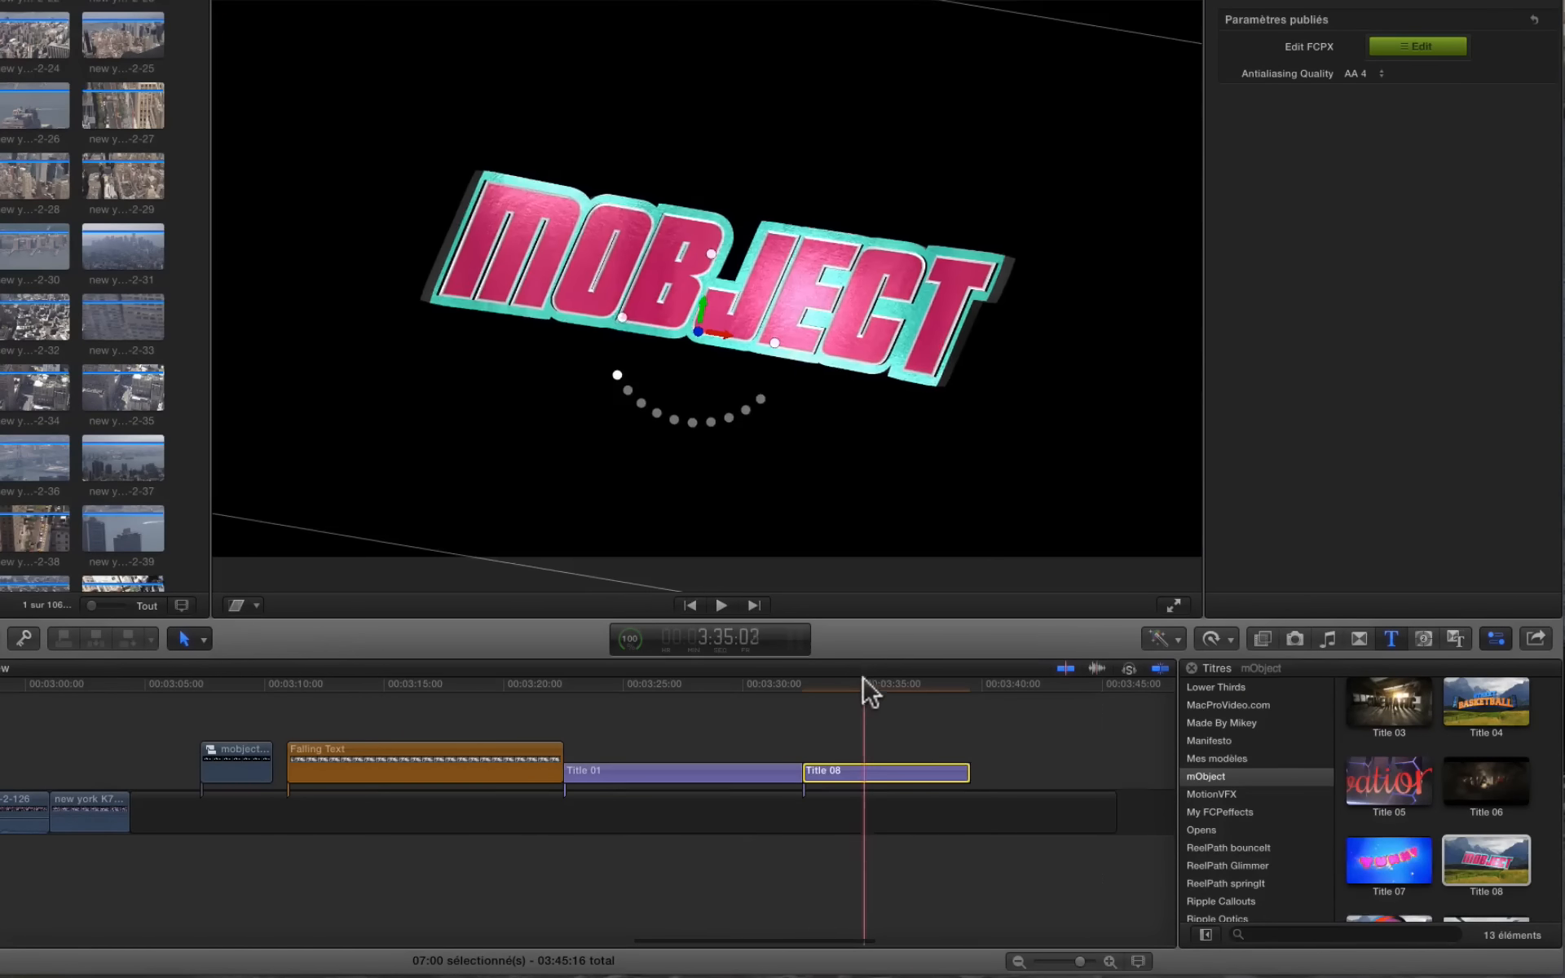
click(861, 681)
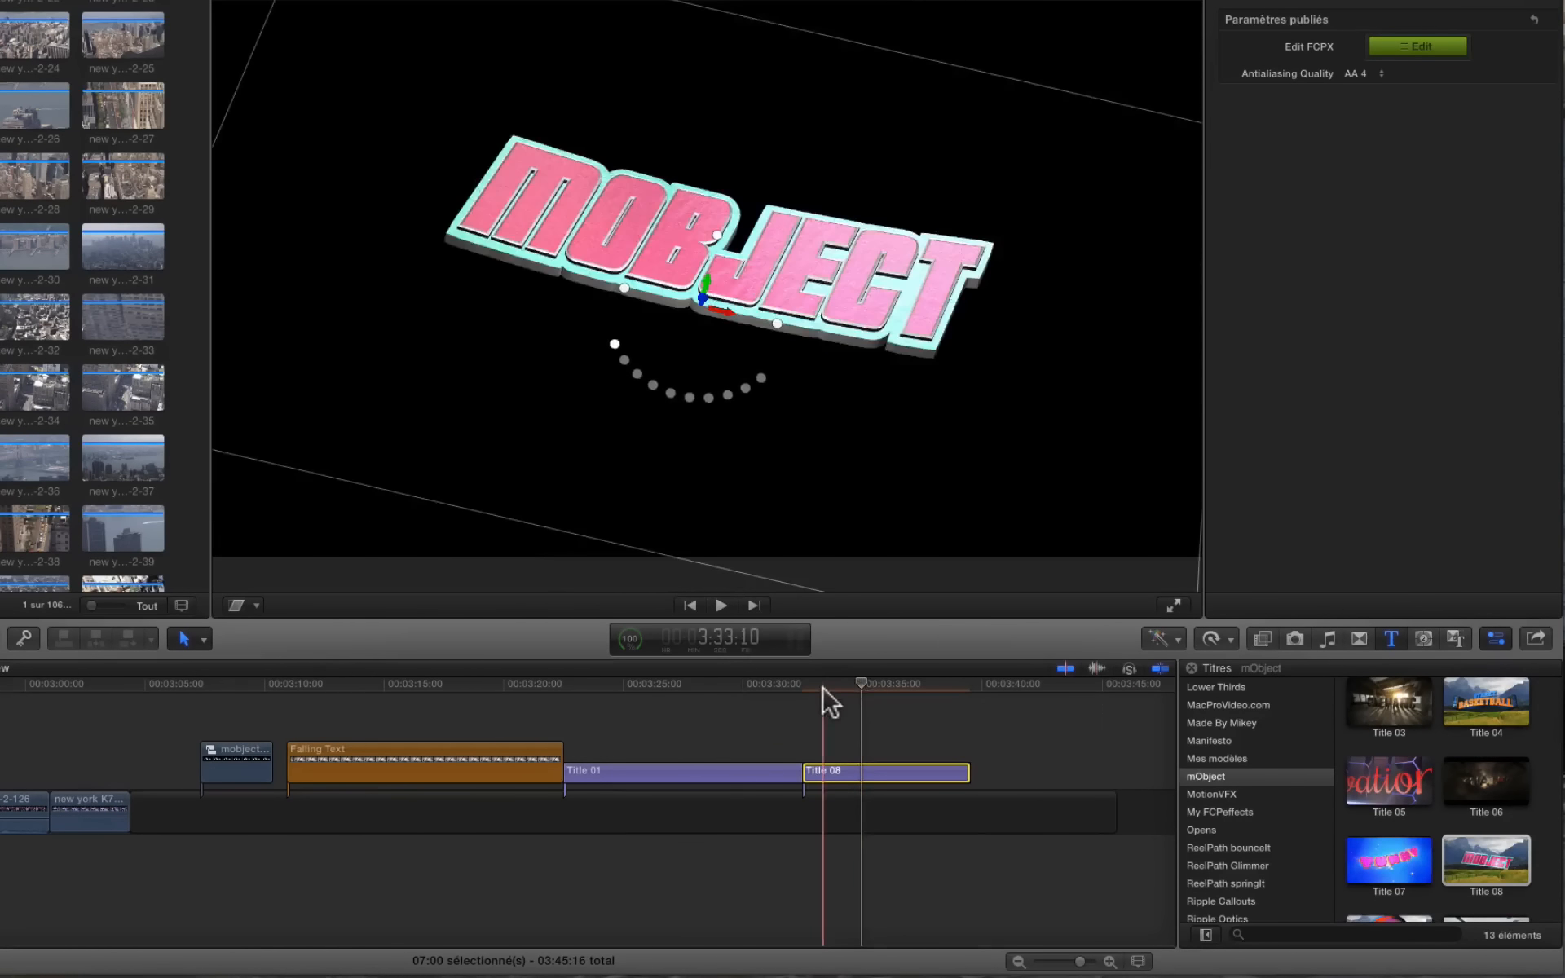
key(space)
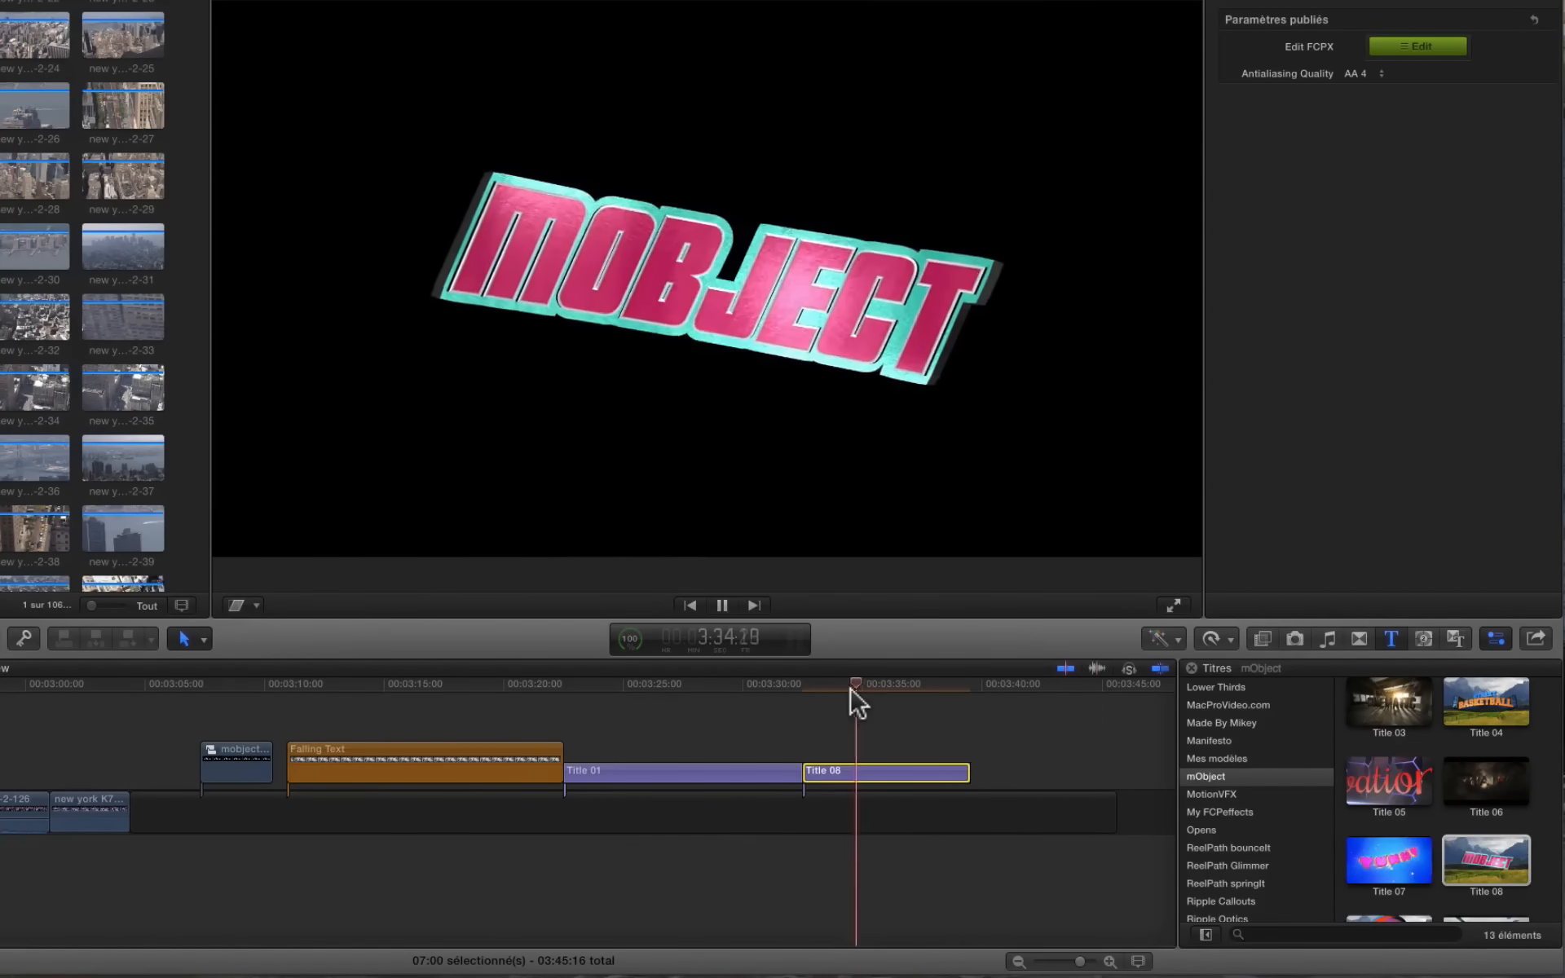
key(space)
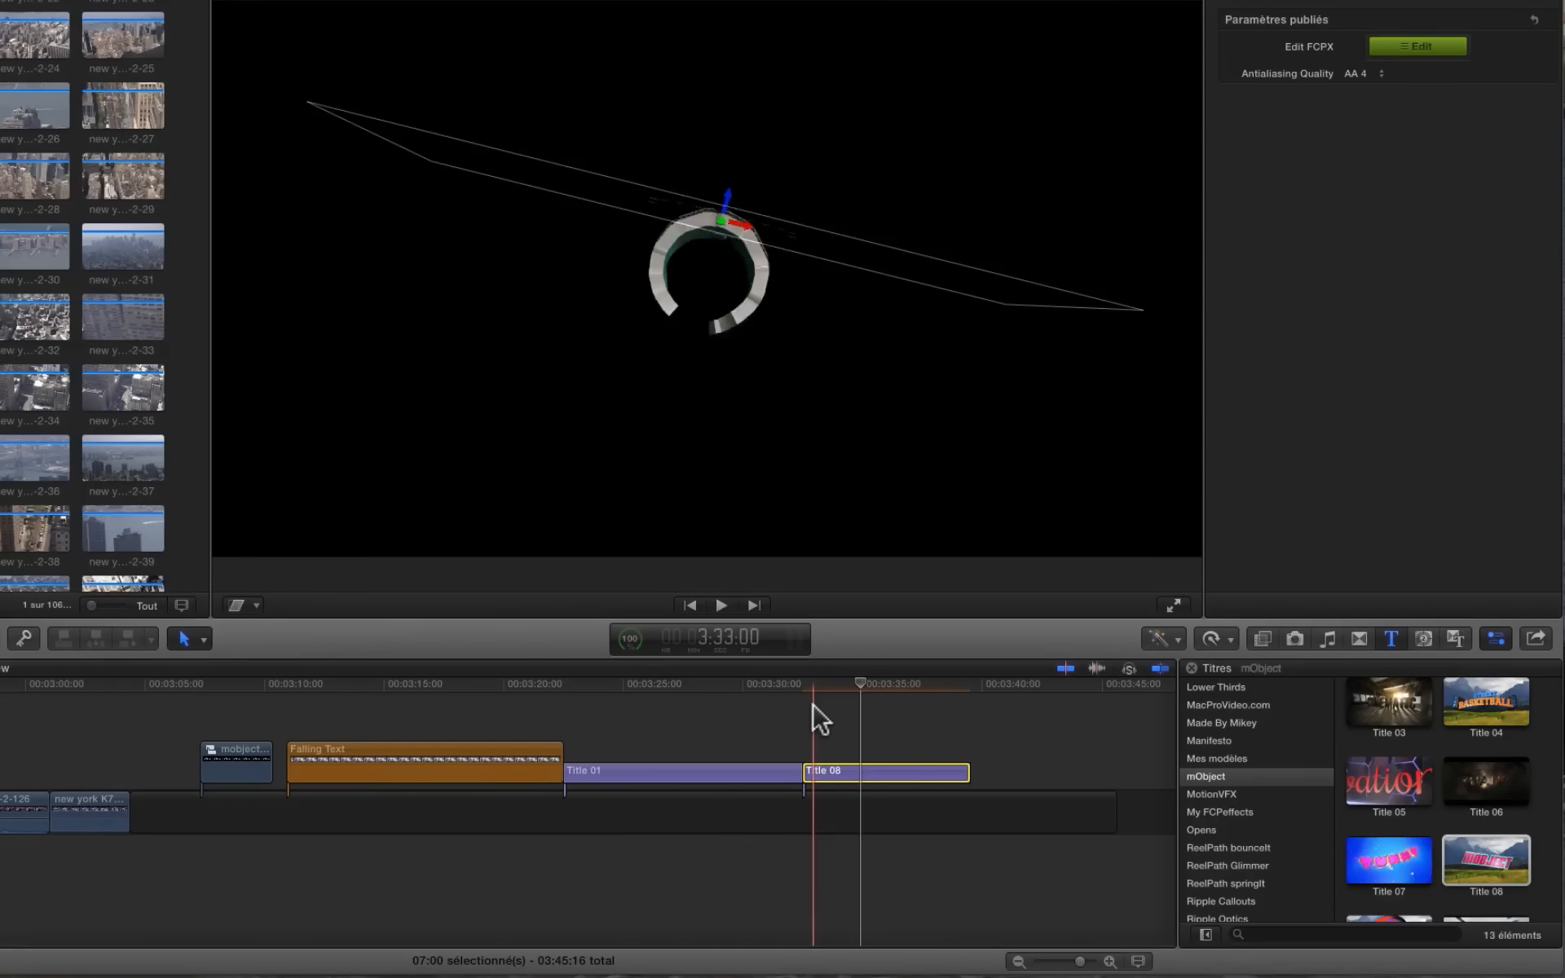
key(space)
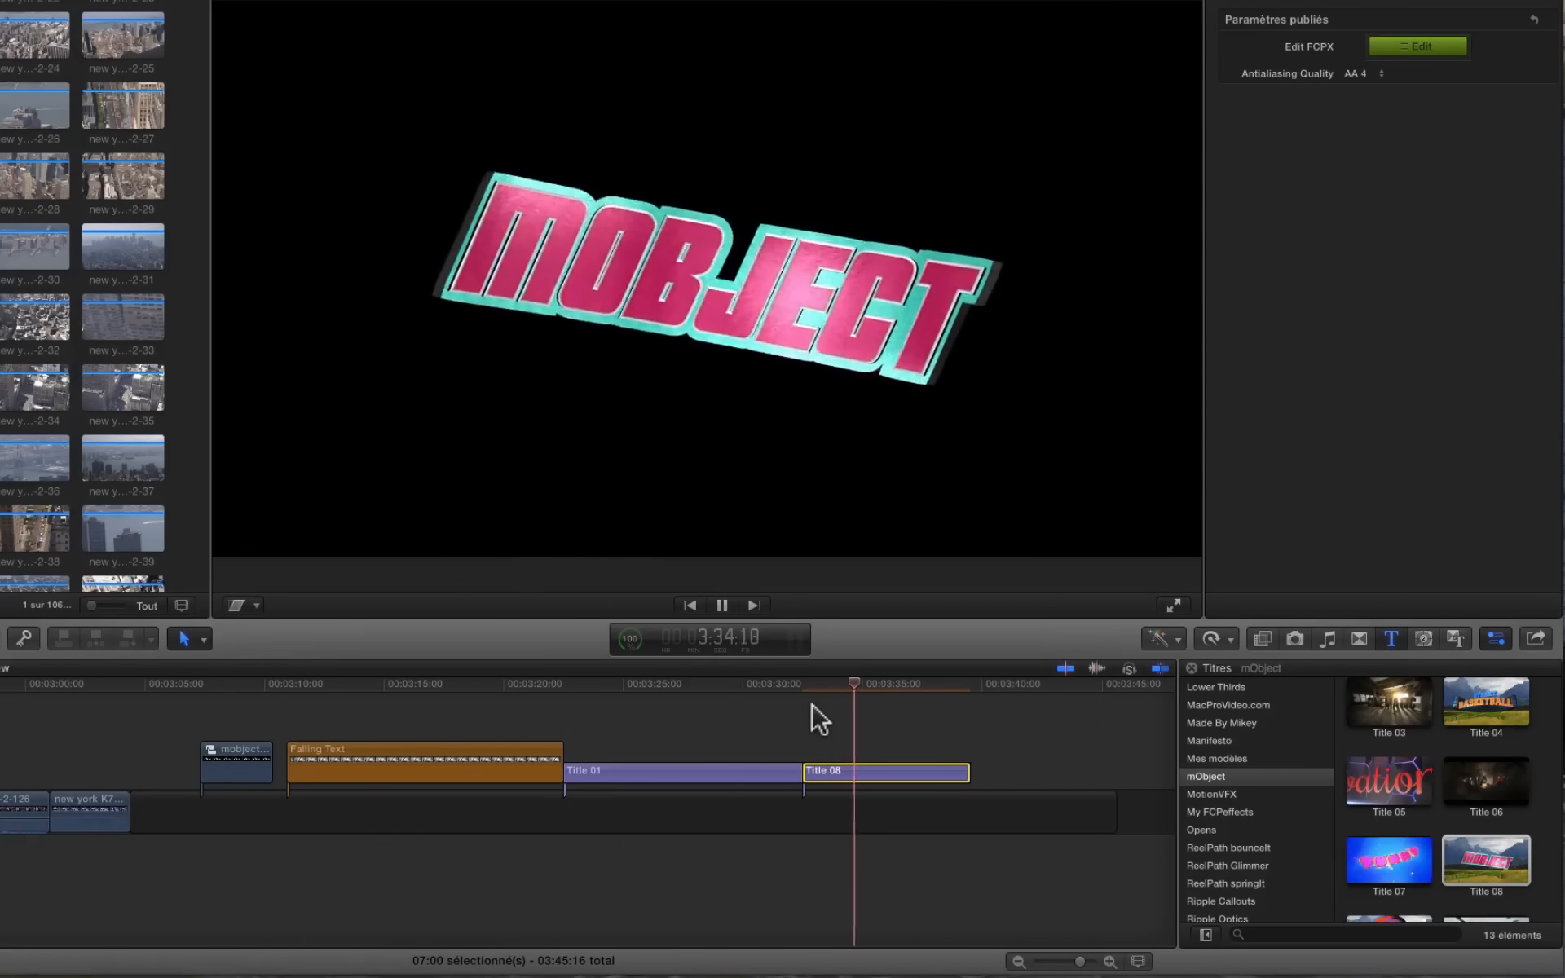
key(space)
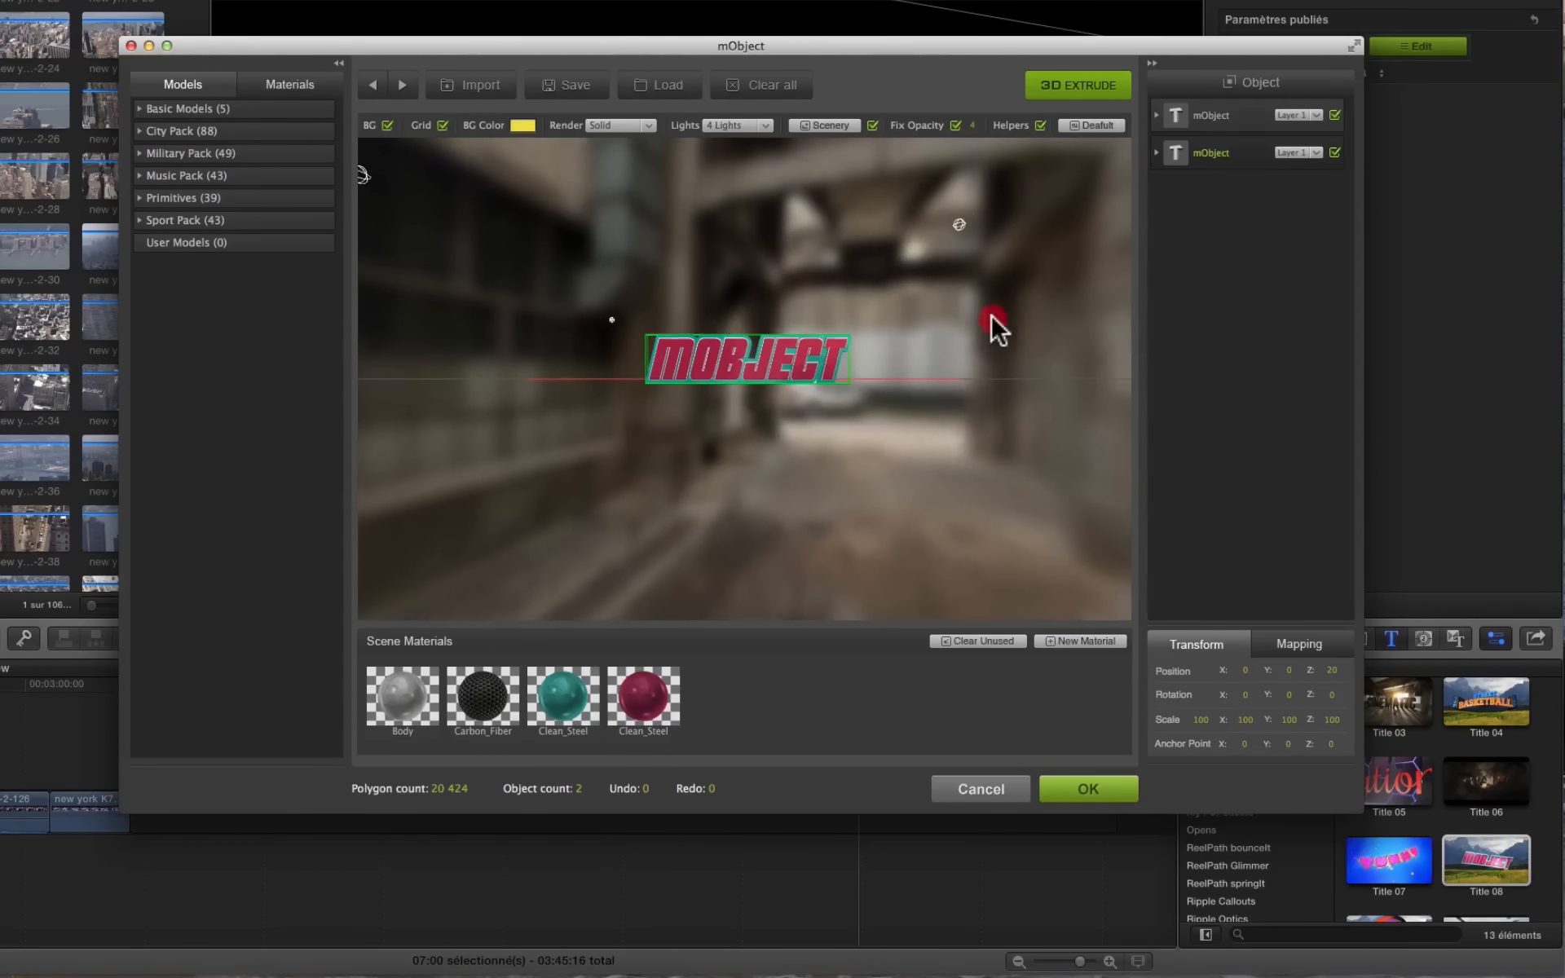
Step: Examine the MOBJECT text and its surrounding lights from several angles and distances in the mObject editor
drag(991, 316, 962, 360)
click(892, 466)
scroll(892, 467, up, 8)
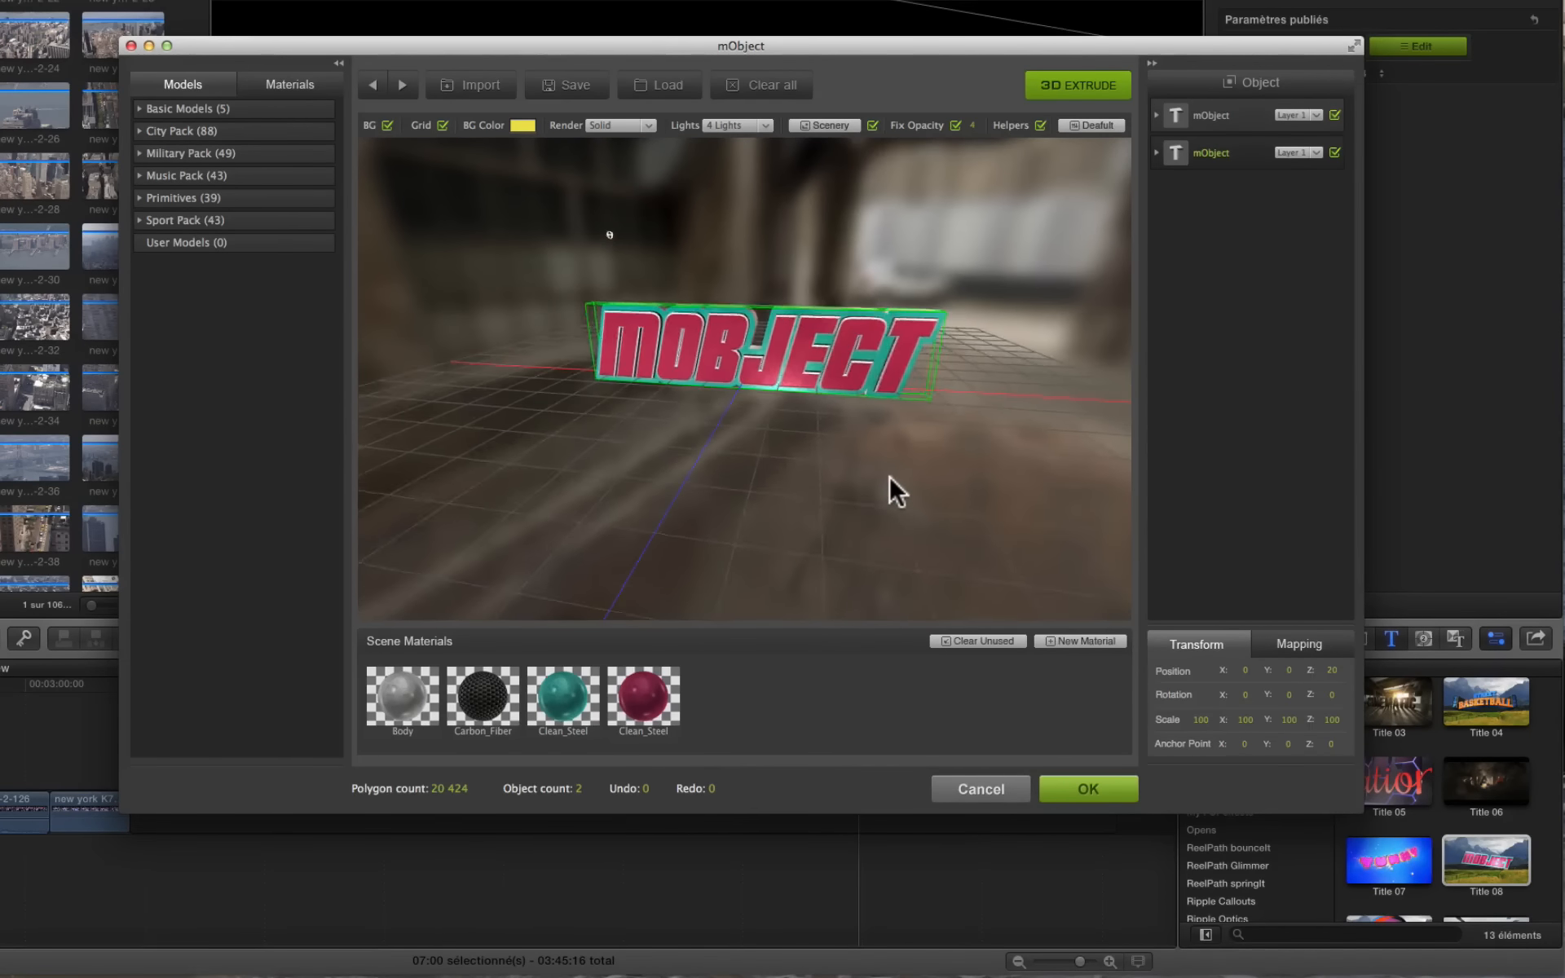
scroll(891, 487, down, 5)
drag(890, 488, 1049, 314)
drag(902, 576, 905, 502)
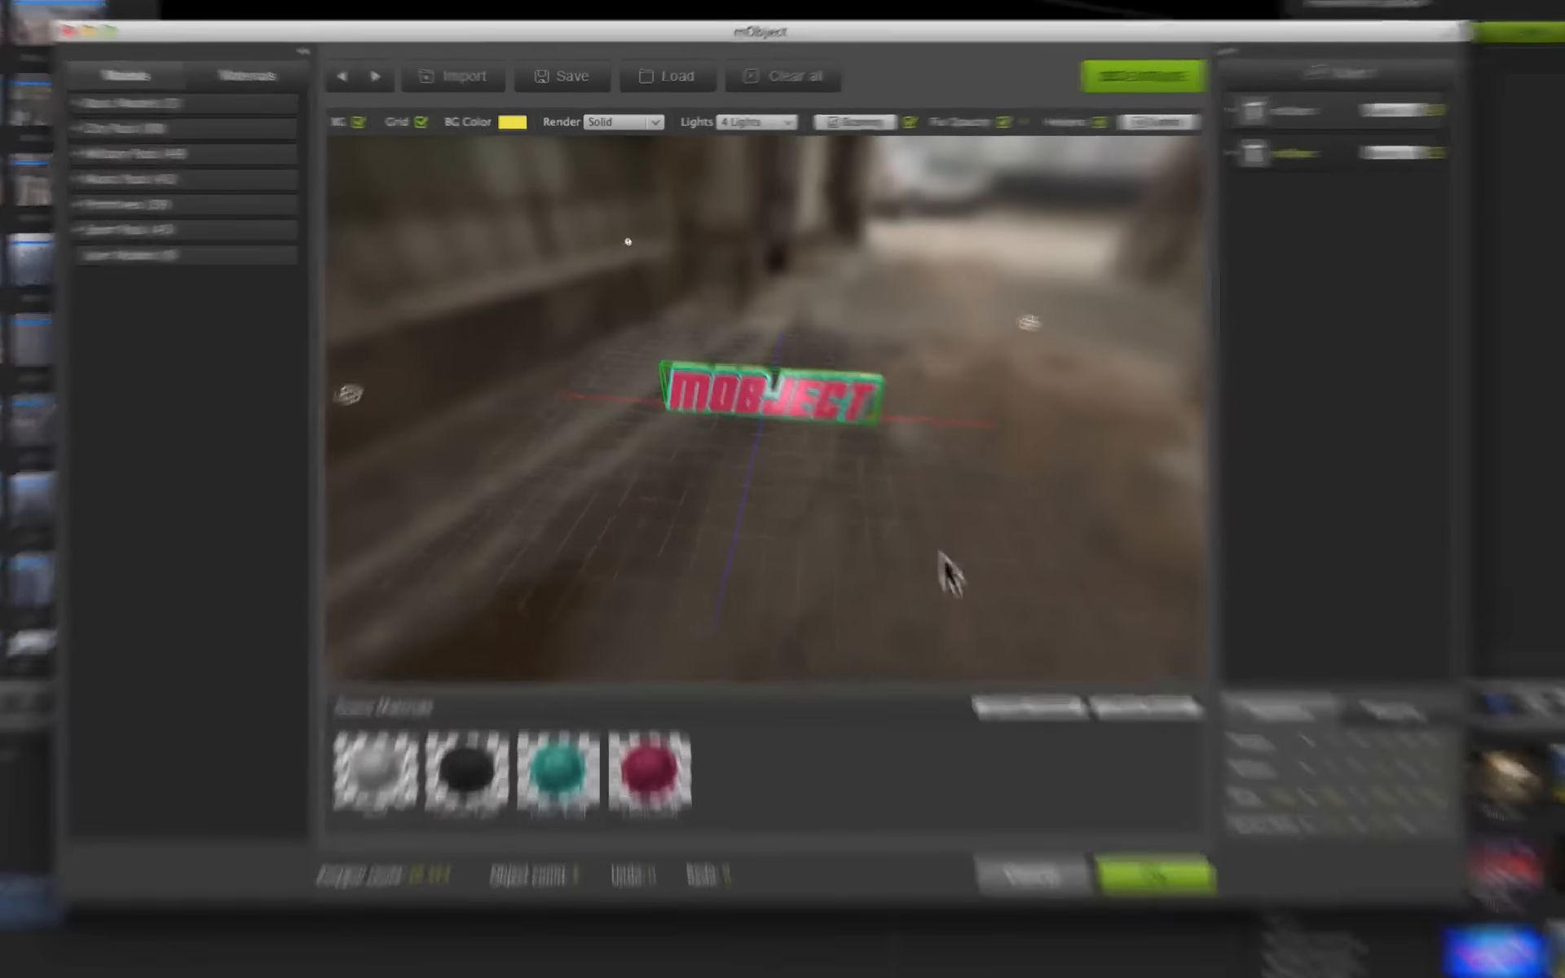
scroll(938, 565, up, 3)
scroll(938, 569, down, 8)
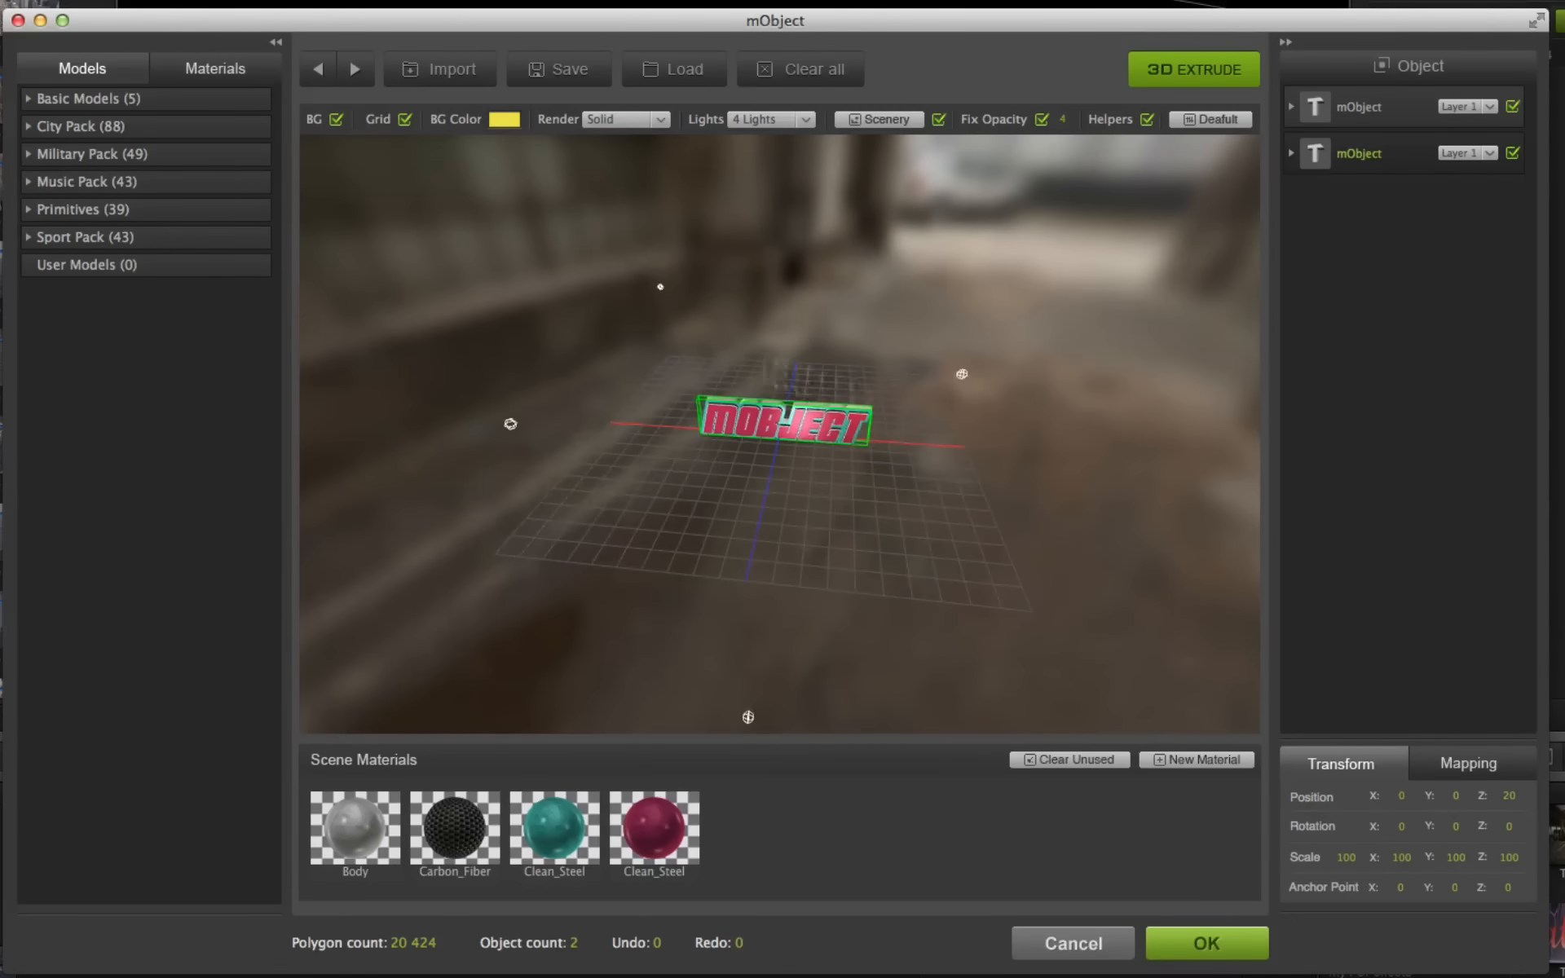
Step: Try the None, Left and Left+Right light setups on the scene, and set the lights back to 4 Lights
click(805, 119)
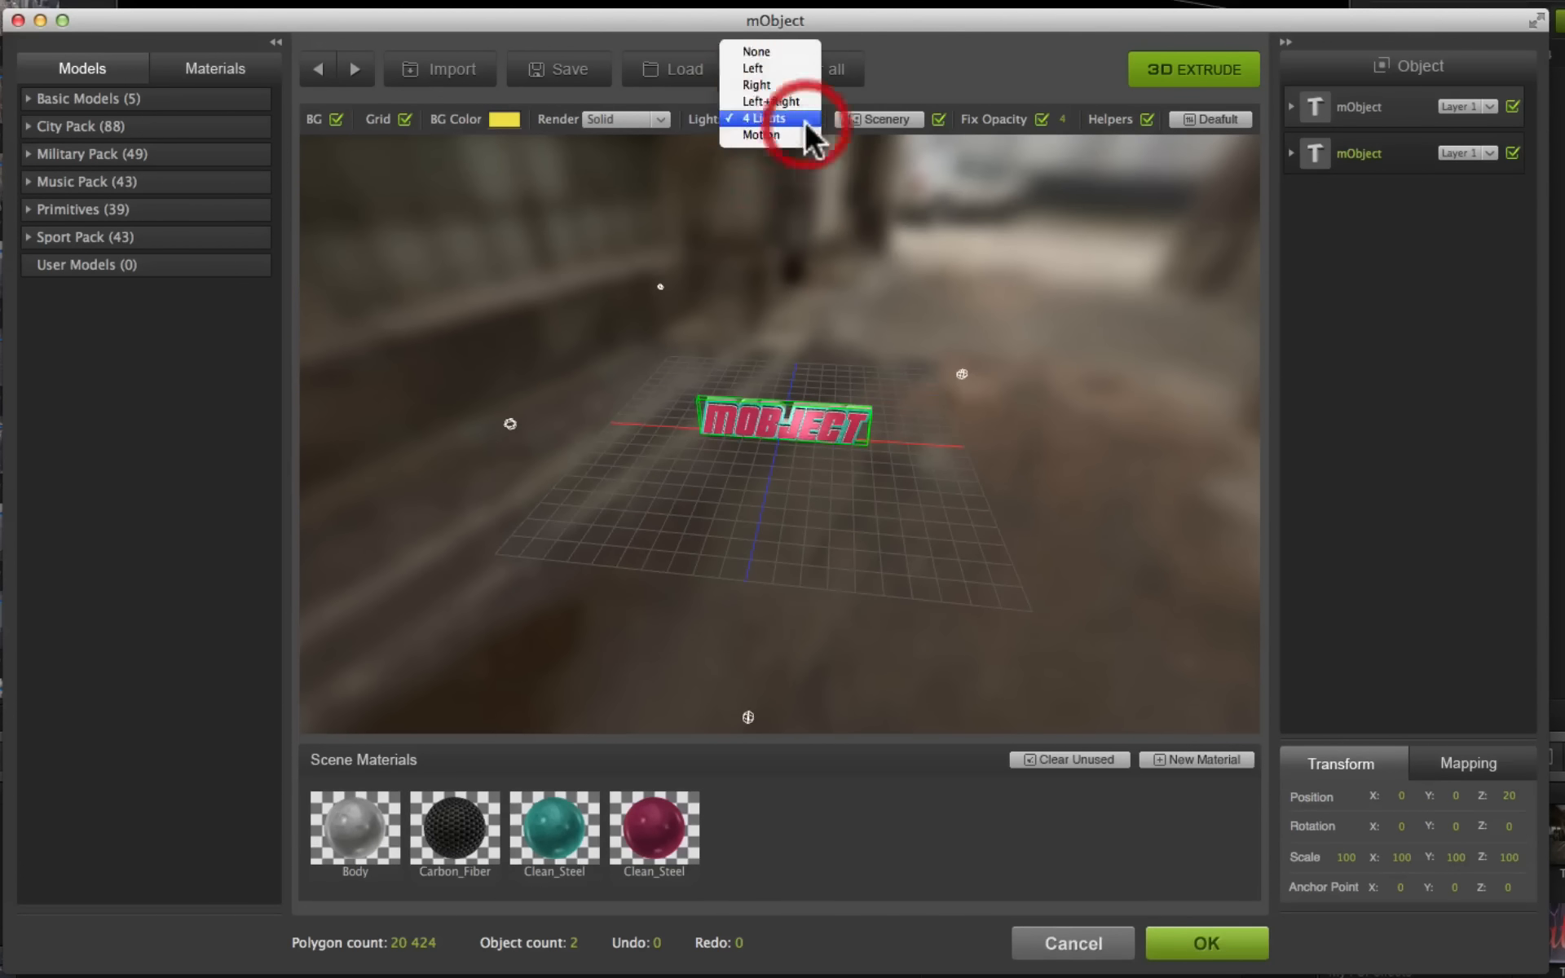
click(799, 51)
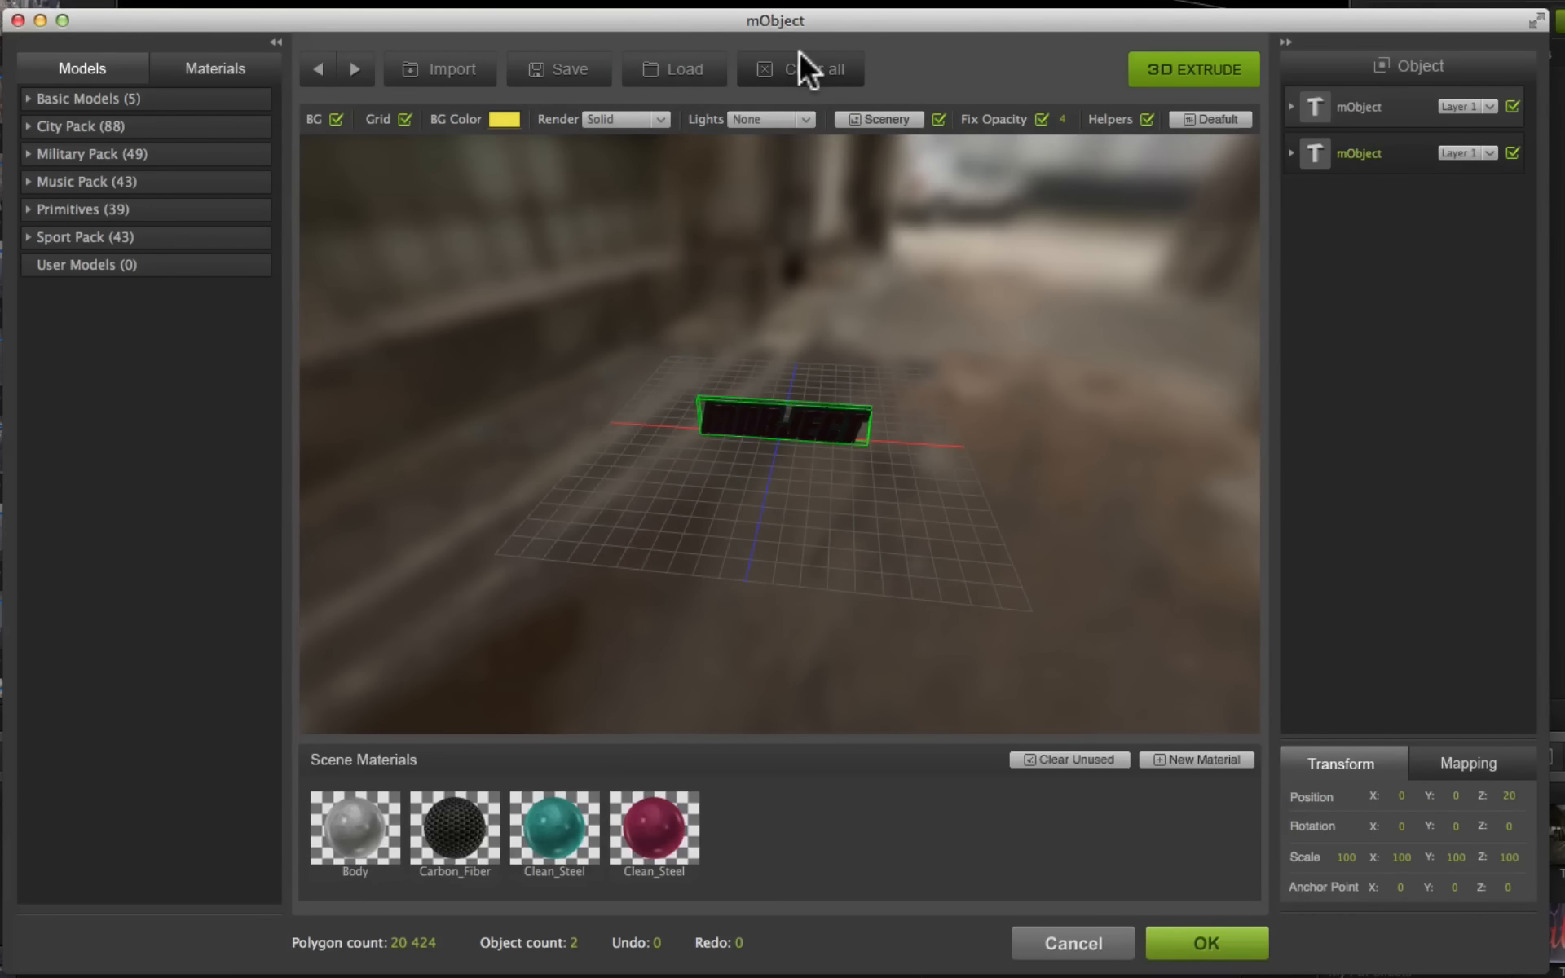
click(798, 119)
click(787, 139)
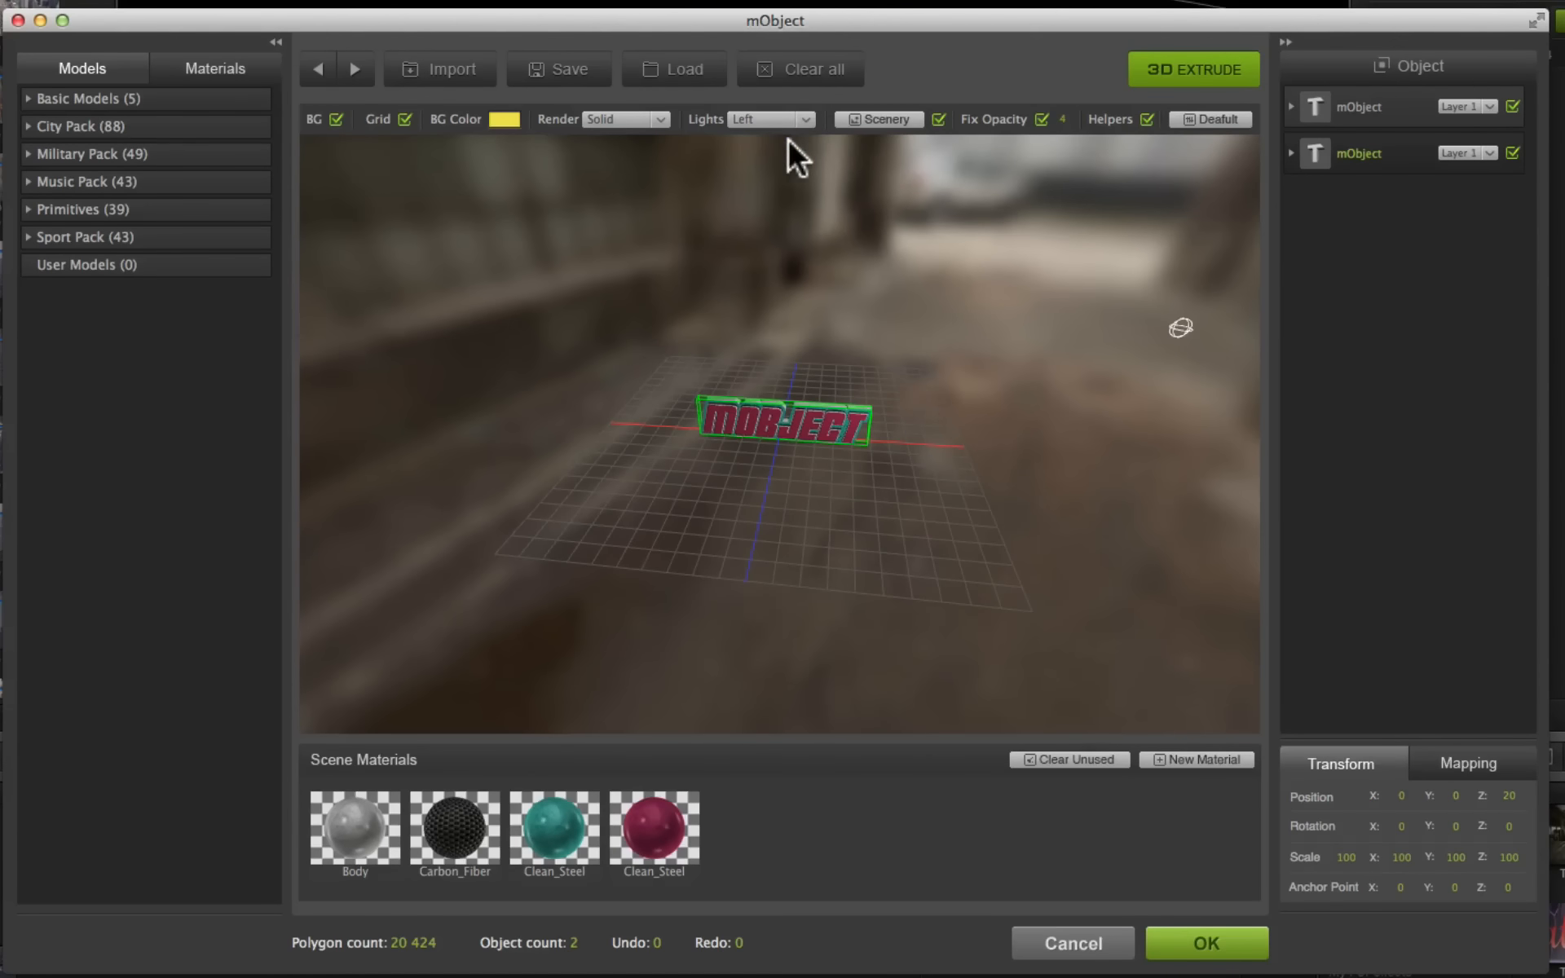
click(804, 119)
click(802, 154)
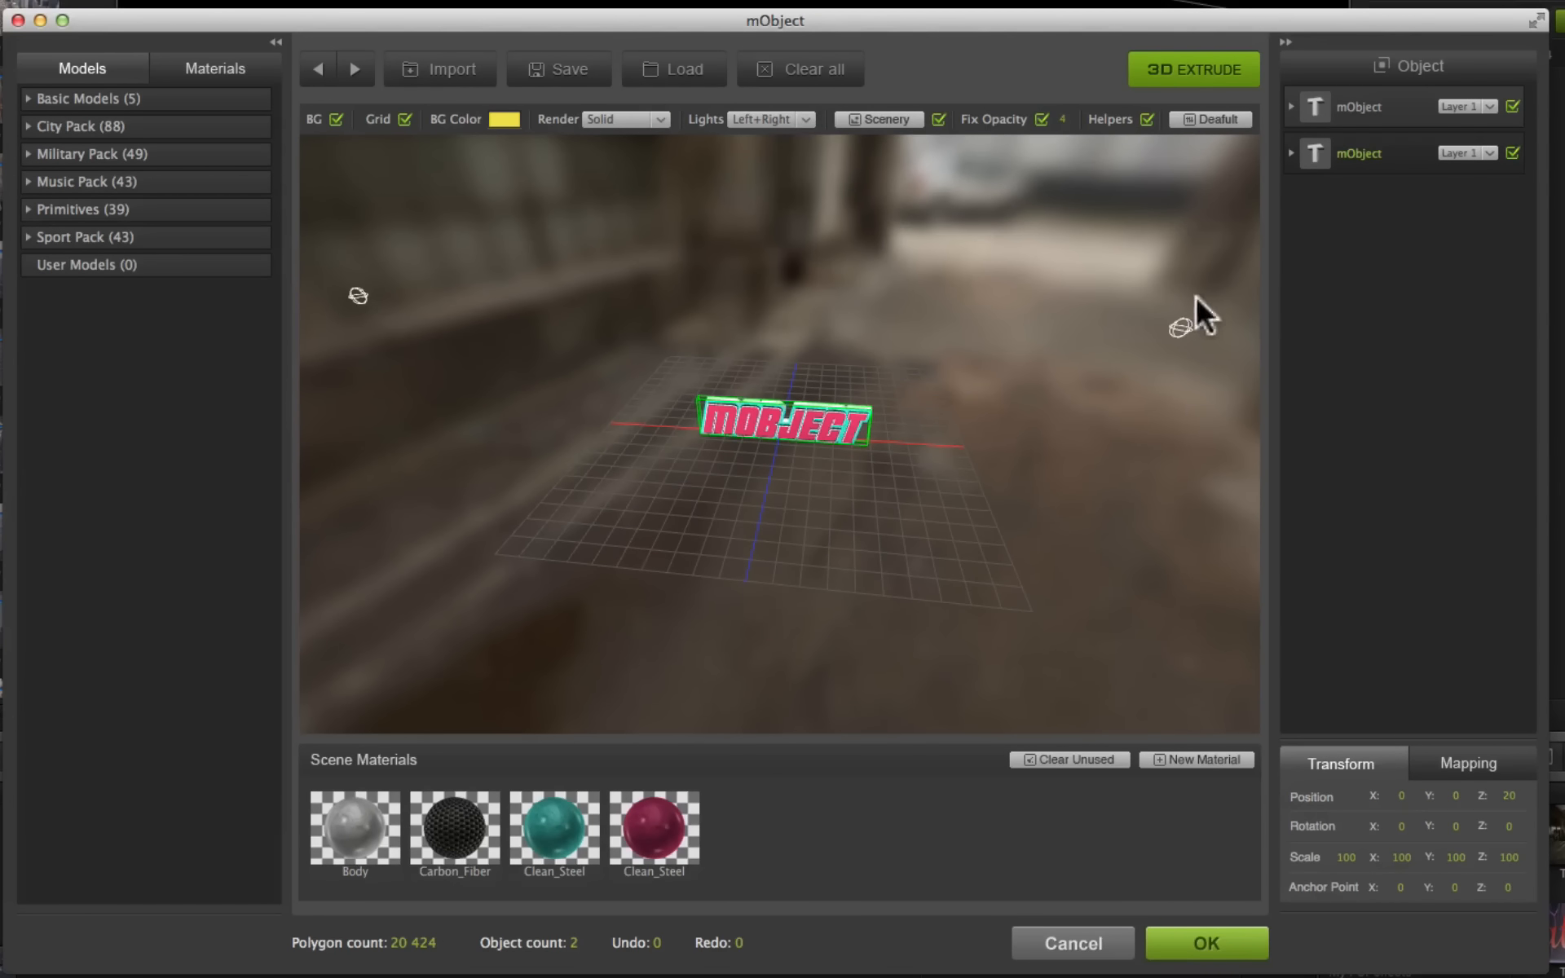
click(801, 119)
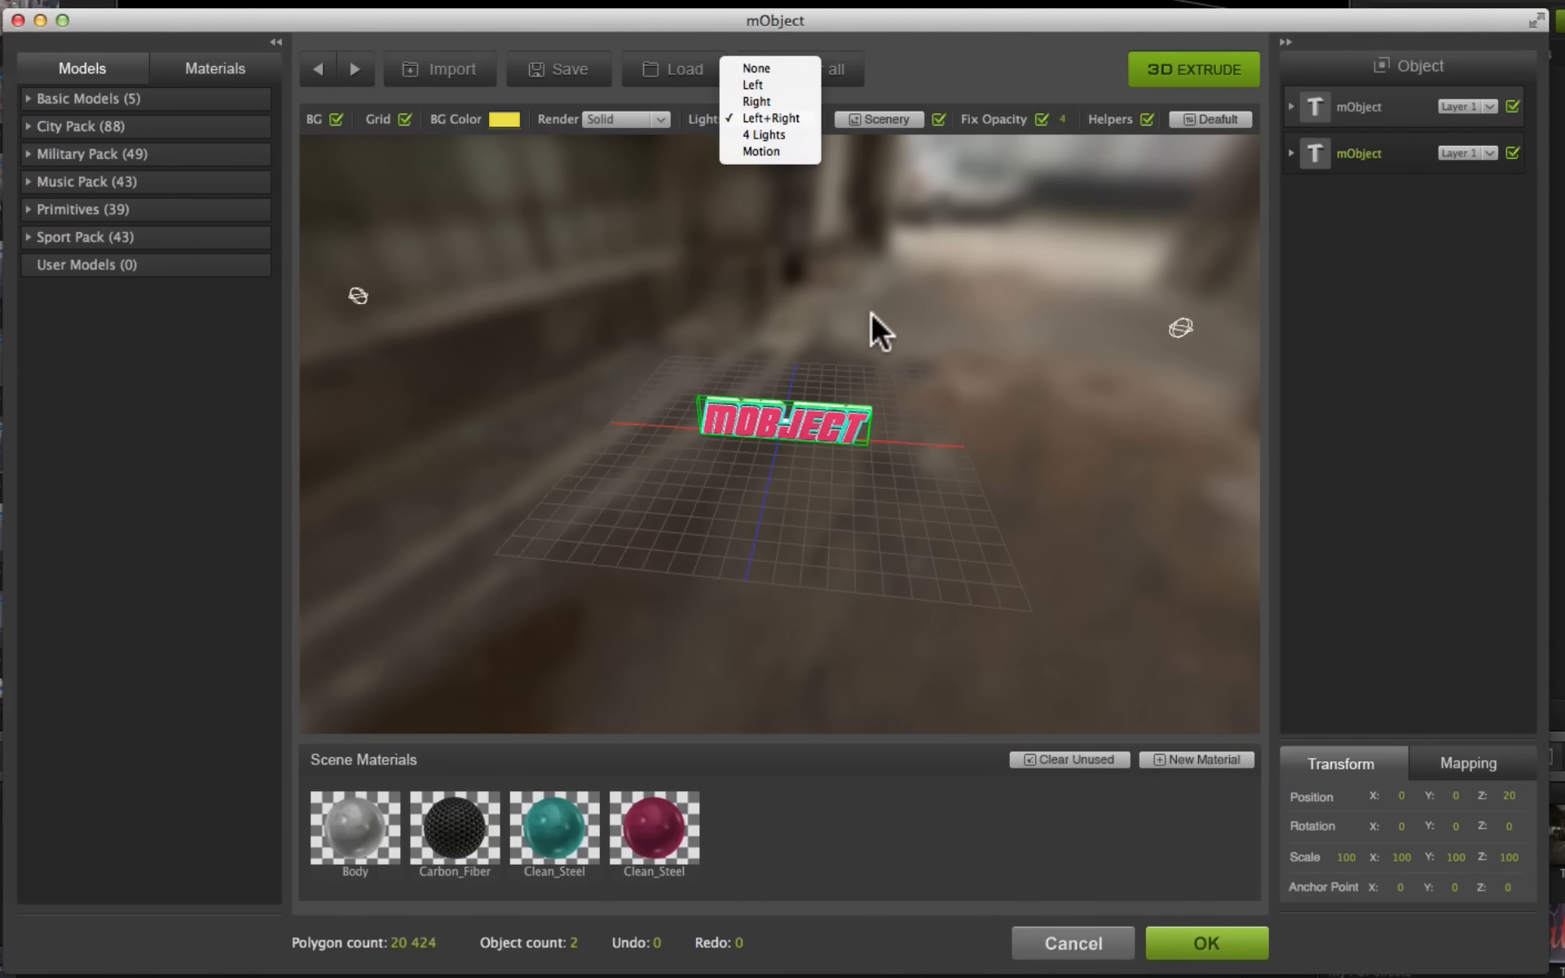
click(757, 135)
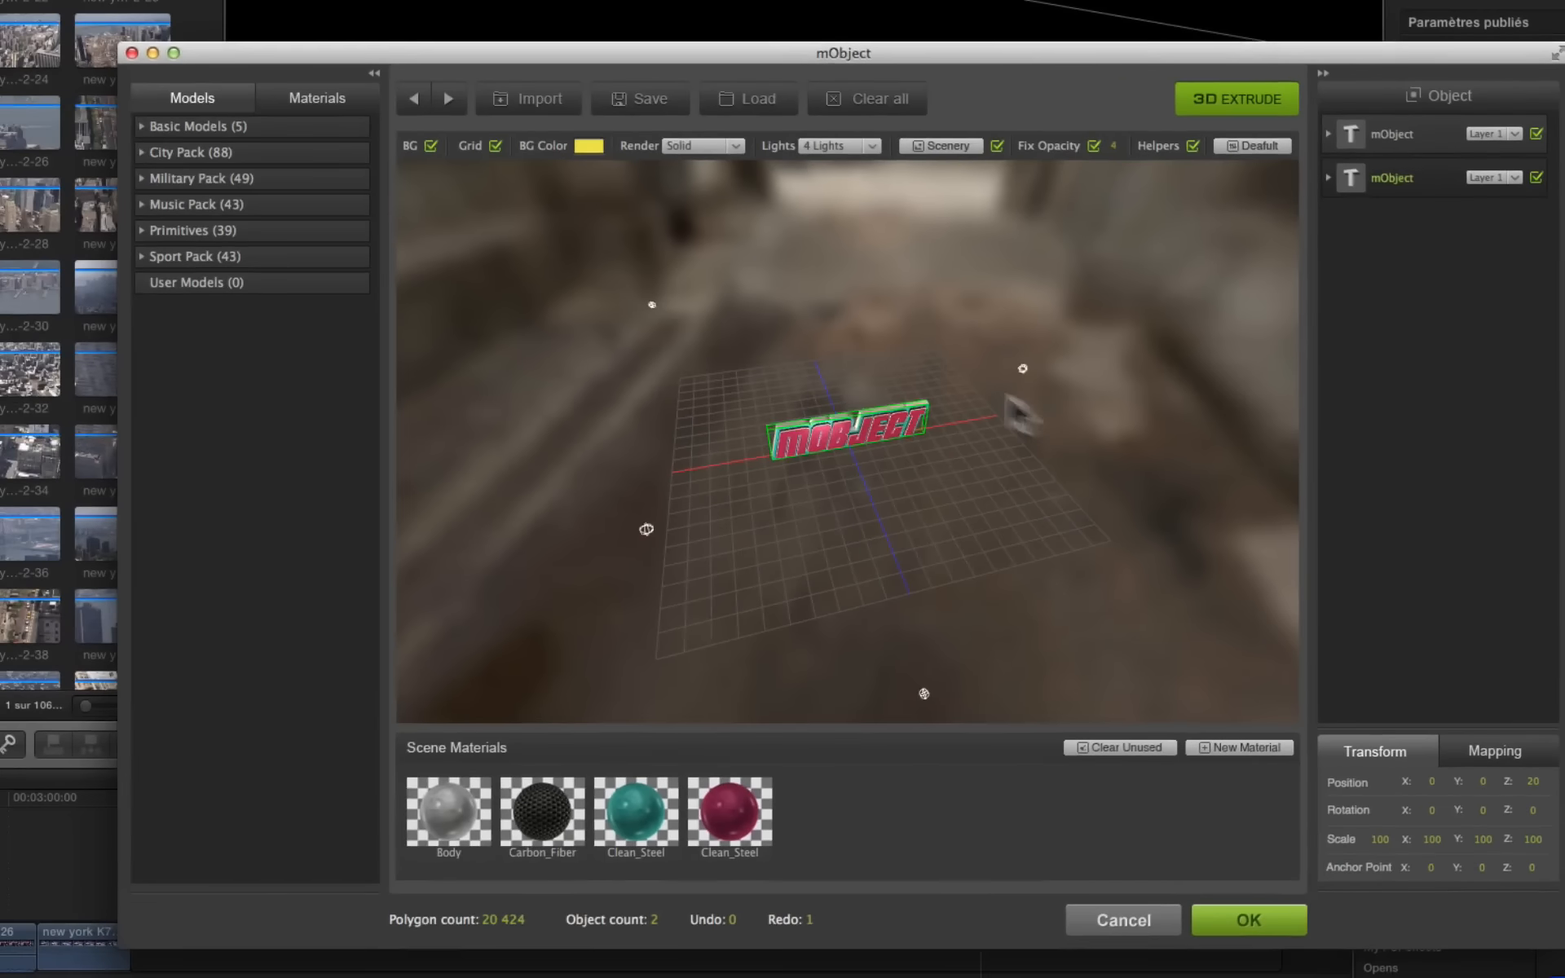
Step: Hide and show each of the two mObject text objects in turn to identify which part of the title it forms
drag(956, 408, 994, 436)
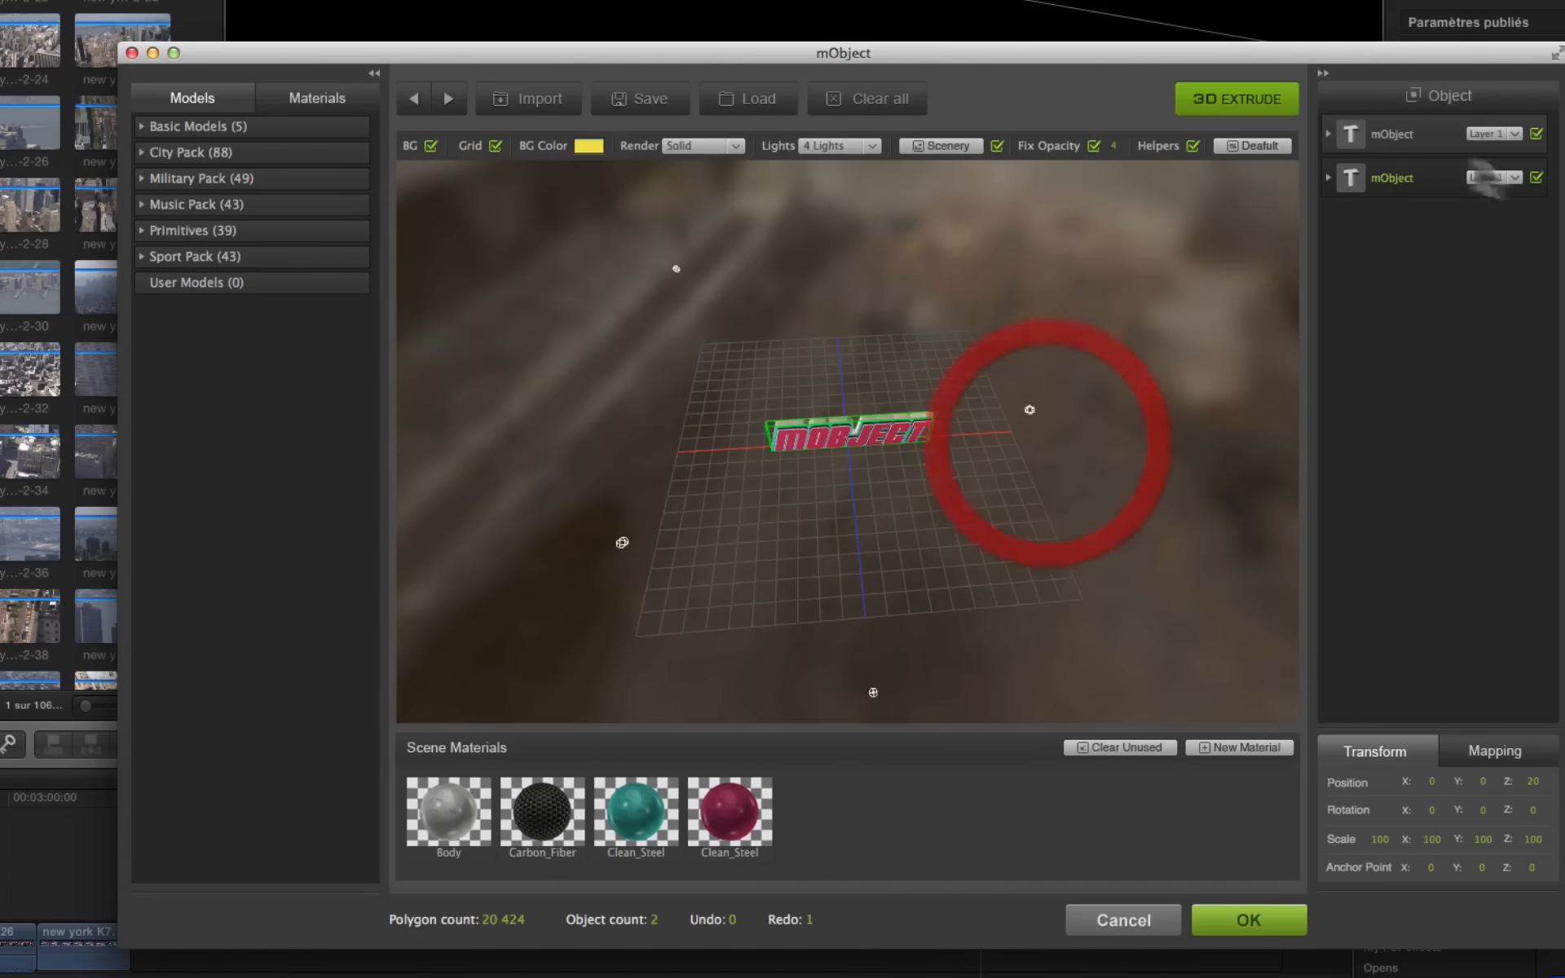
drag(1164, 369, 1118, 291)
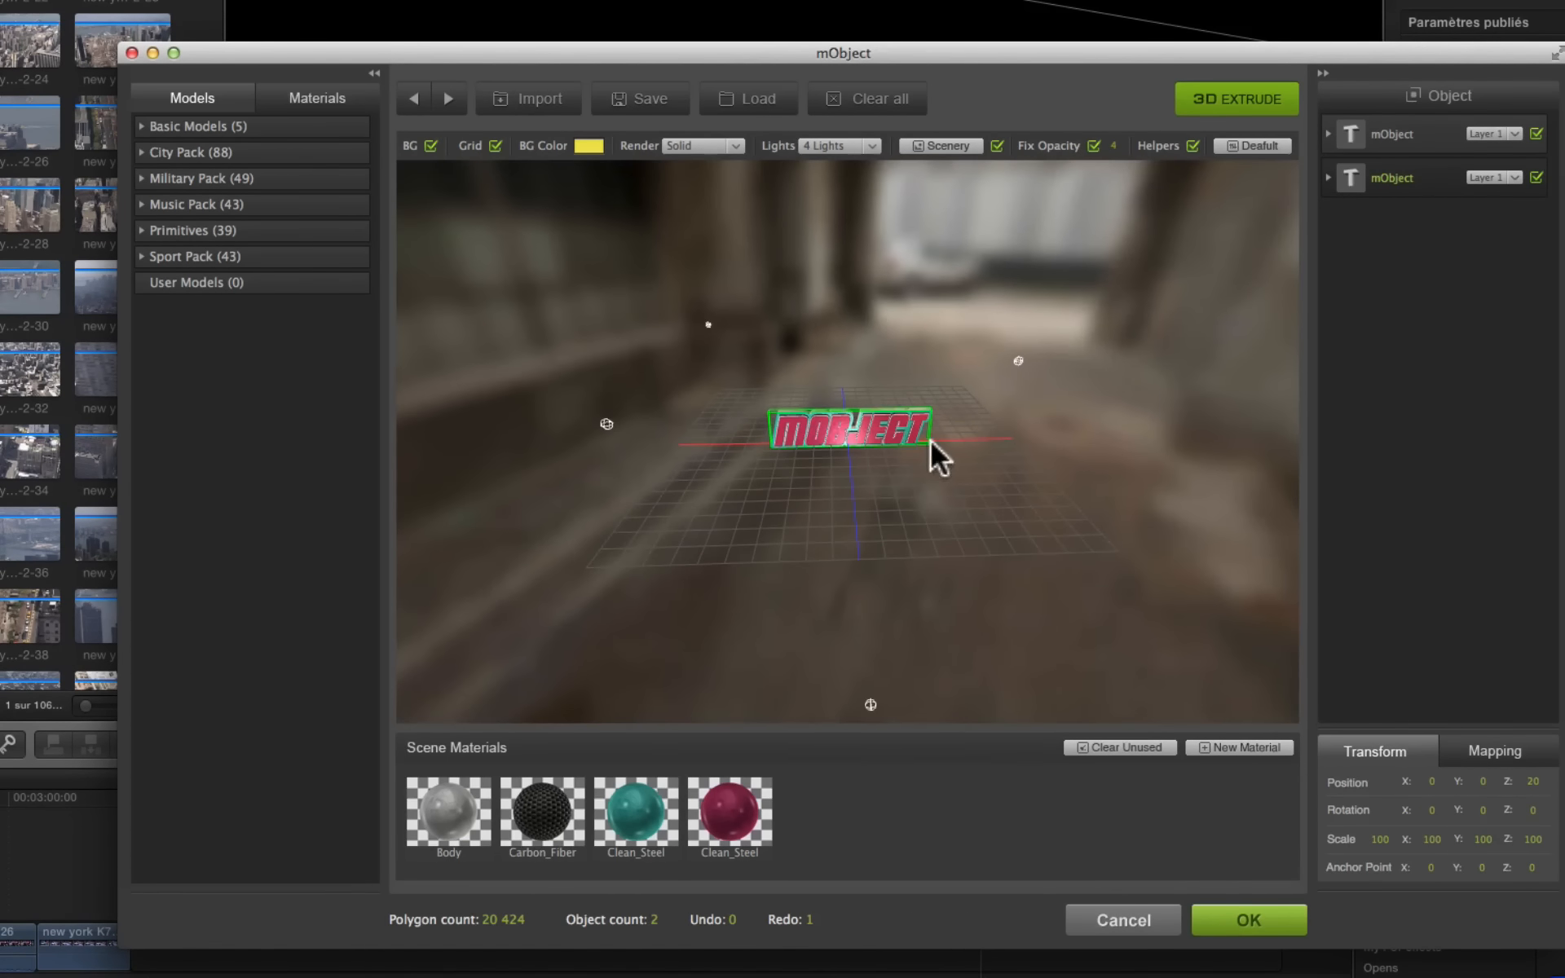
drag(931, 439, 1011, 664)
drag(1001, 476, 1010, 409)
click(1537, 177)
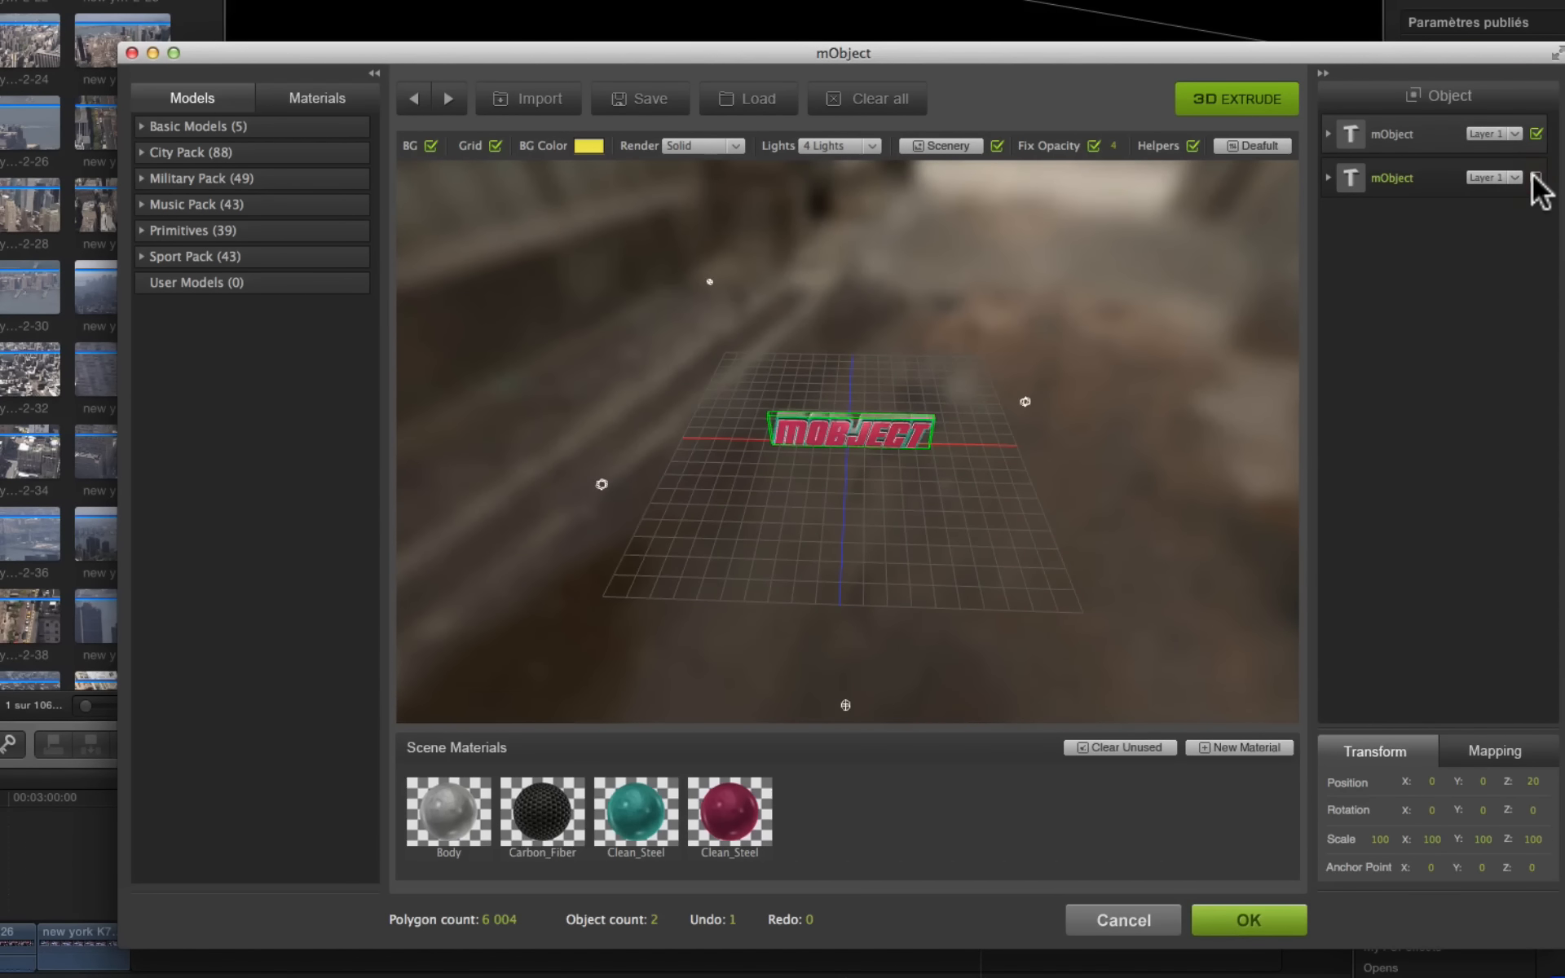
click(1535, 178)
click(1537, 134)
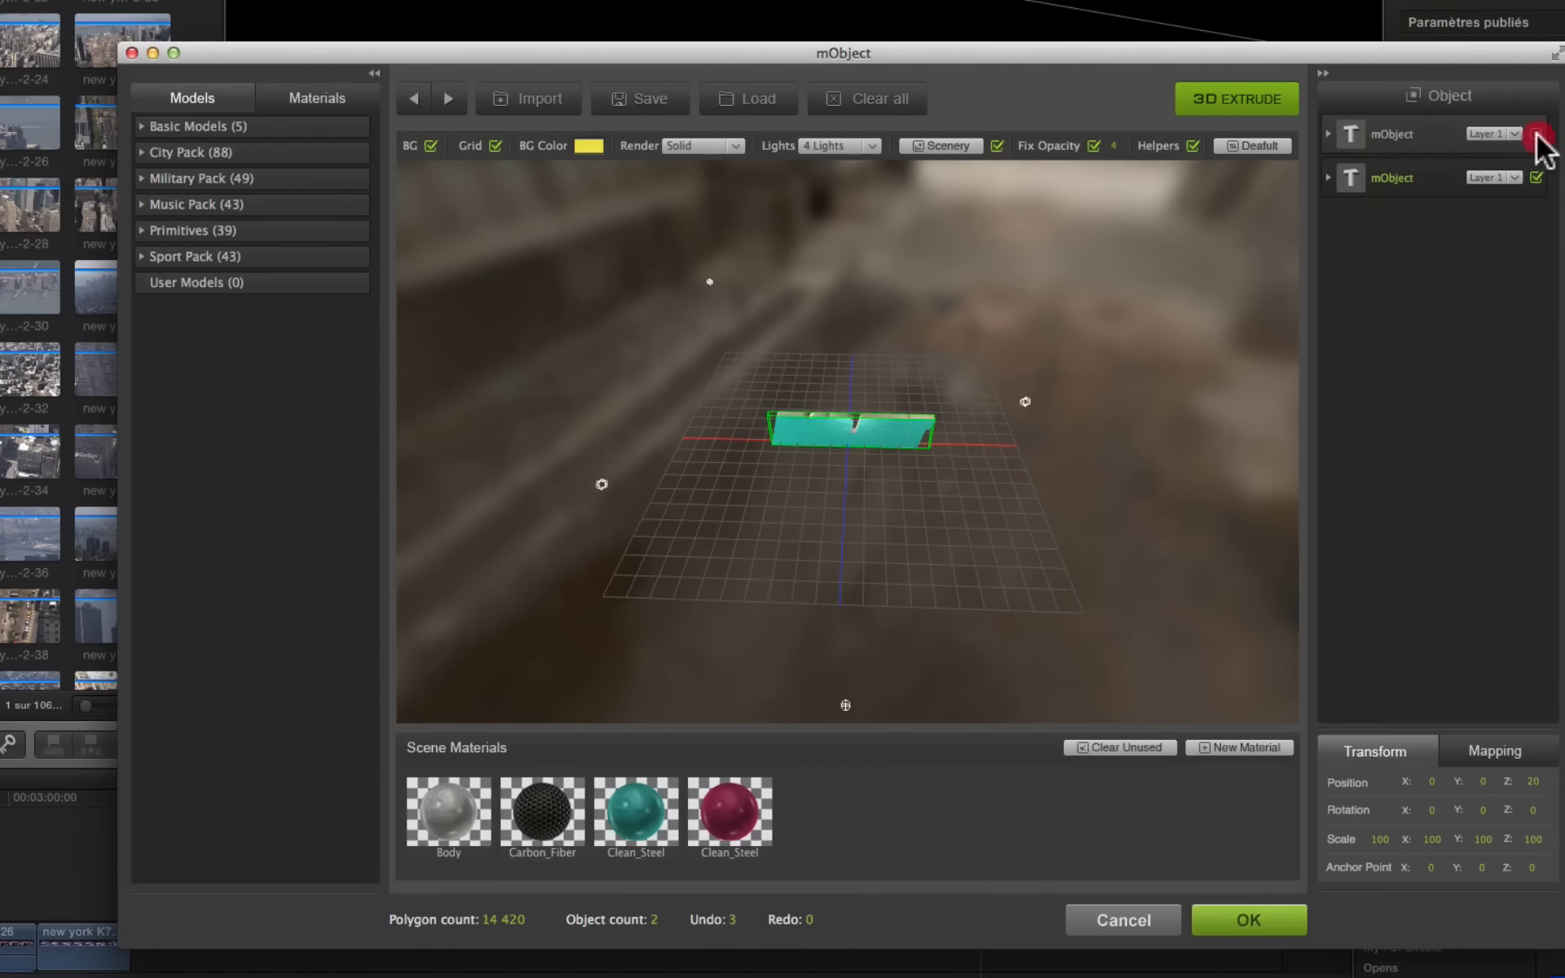
click(1537, 134)
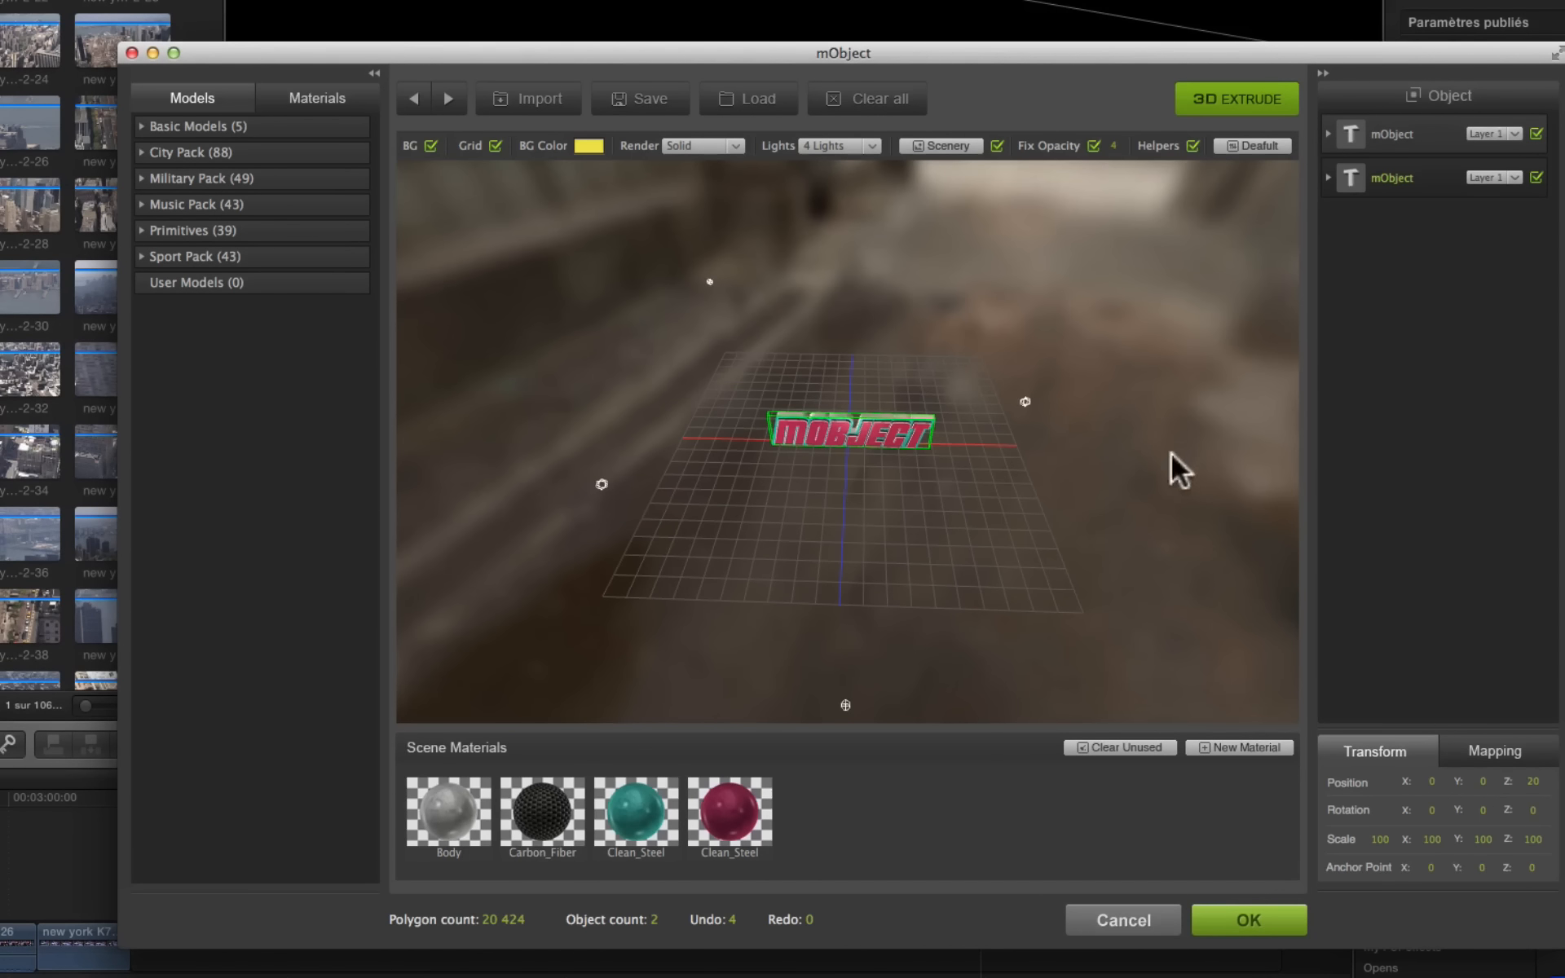
Step: Change the text of the front mObject text object at Z position 35 to Deweb's
drag(1171, 453, 1179, 345)
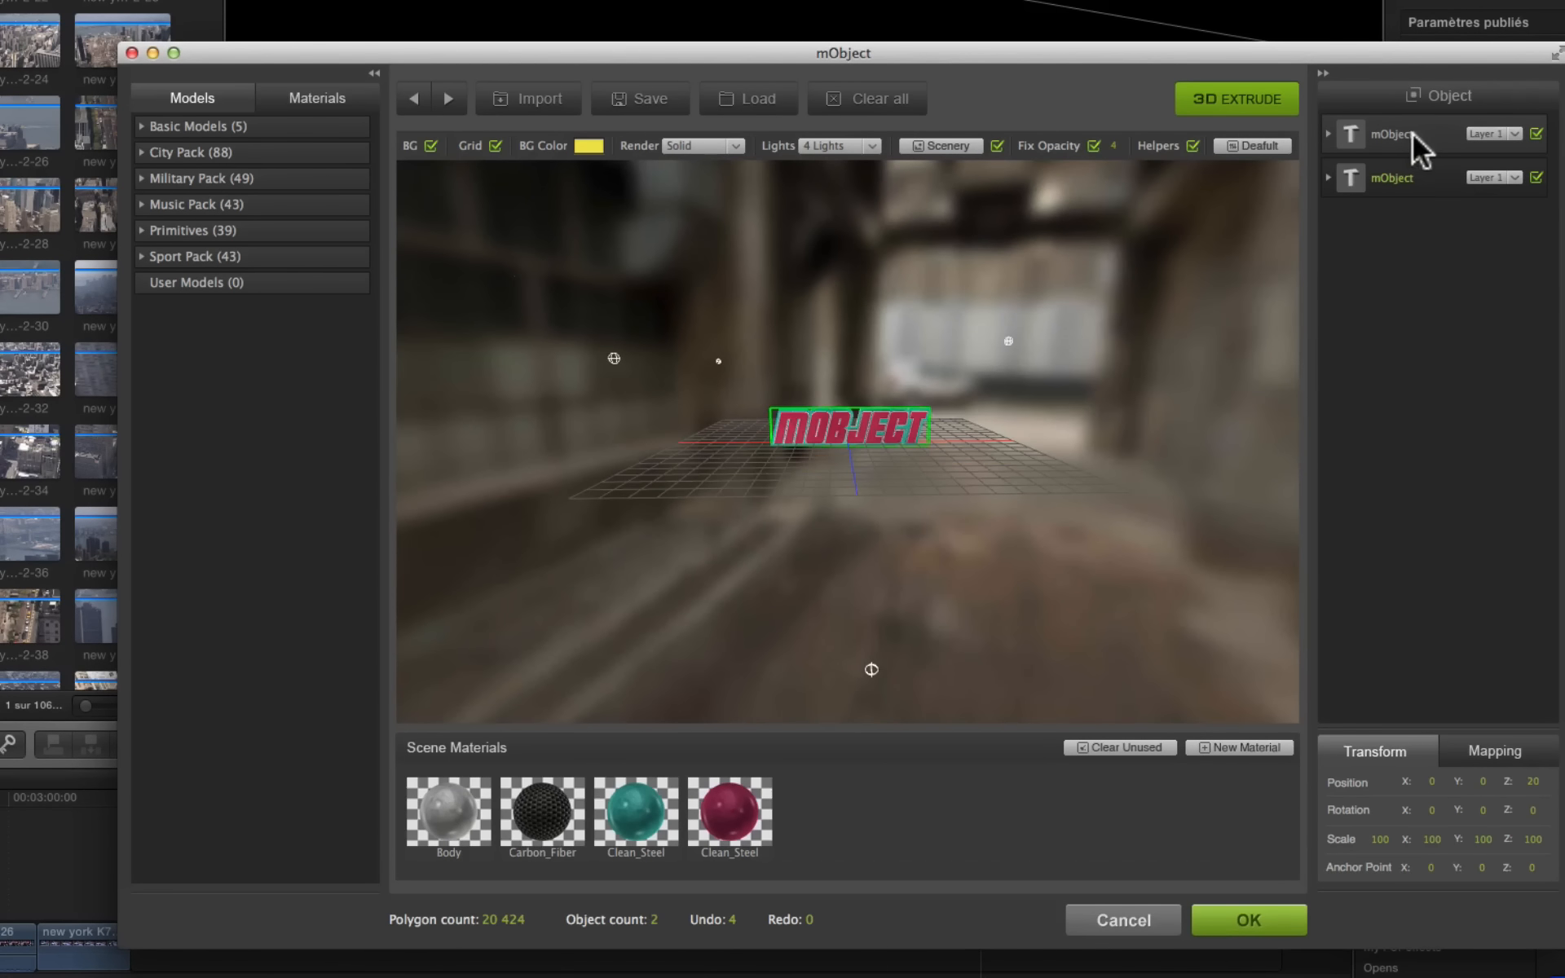
double_click(1387, 133)
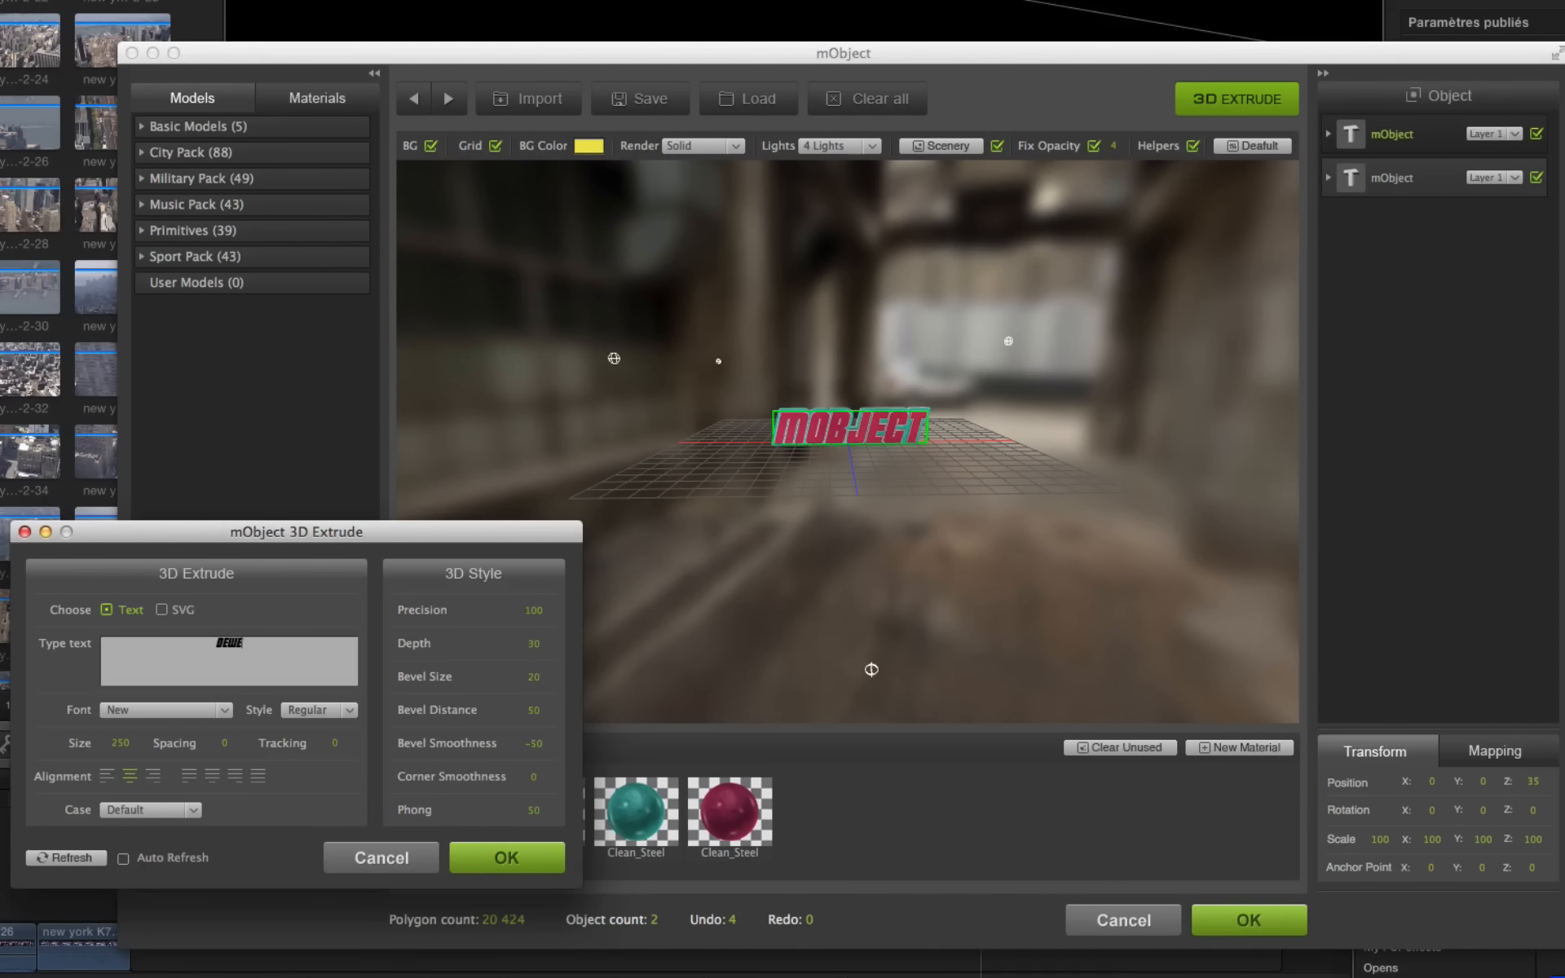
click(538, 862)
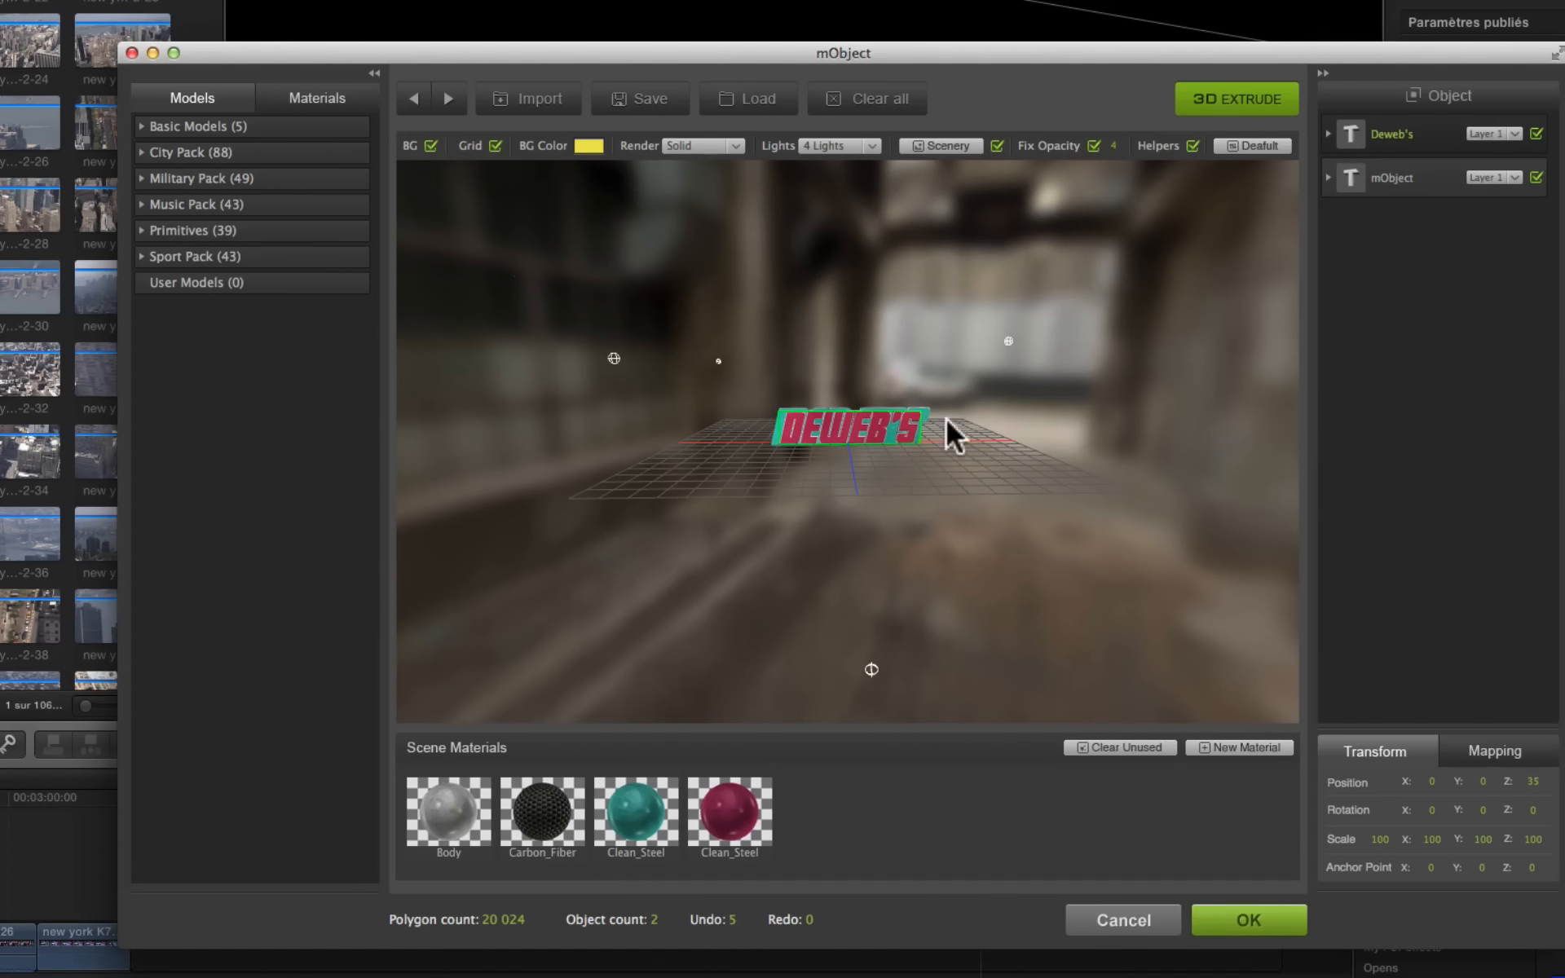
Step: Change the remaining mObject text object to Deweb's as well and apply the edited scene to the Title 08 clip
double_click(1394, 180)
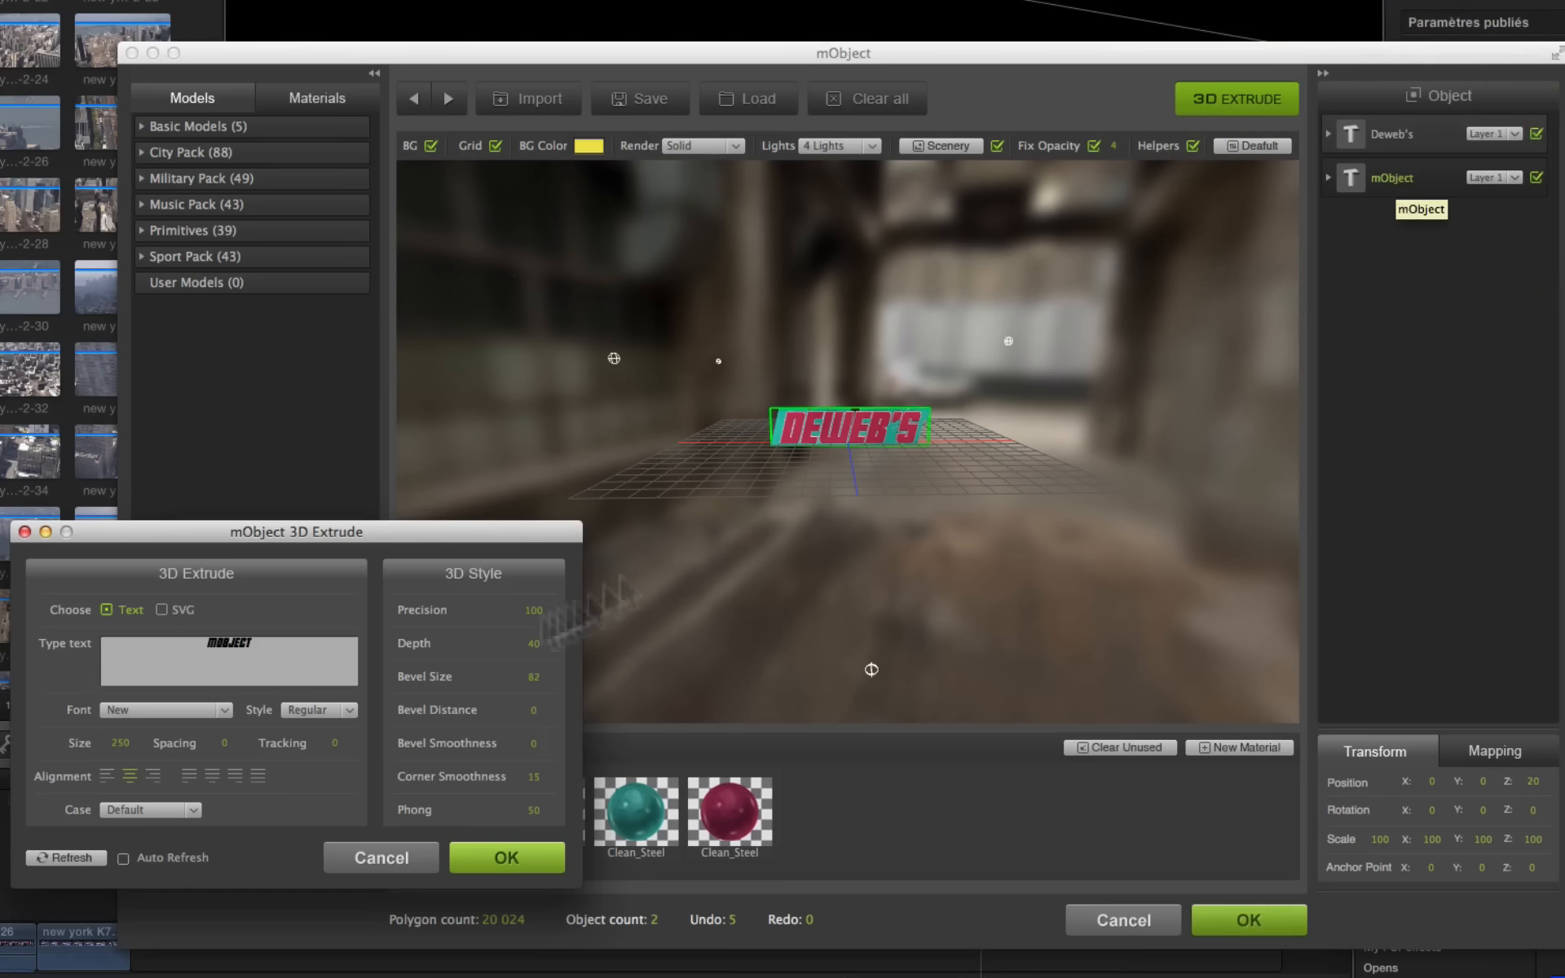
click(261, 660)
drag(268, 655, 135, 633)
click(265, 644)
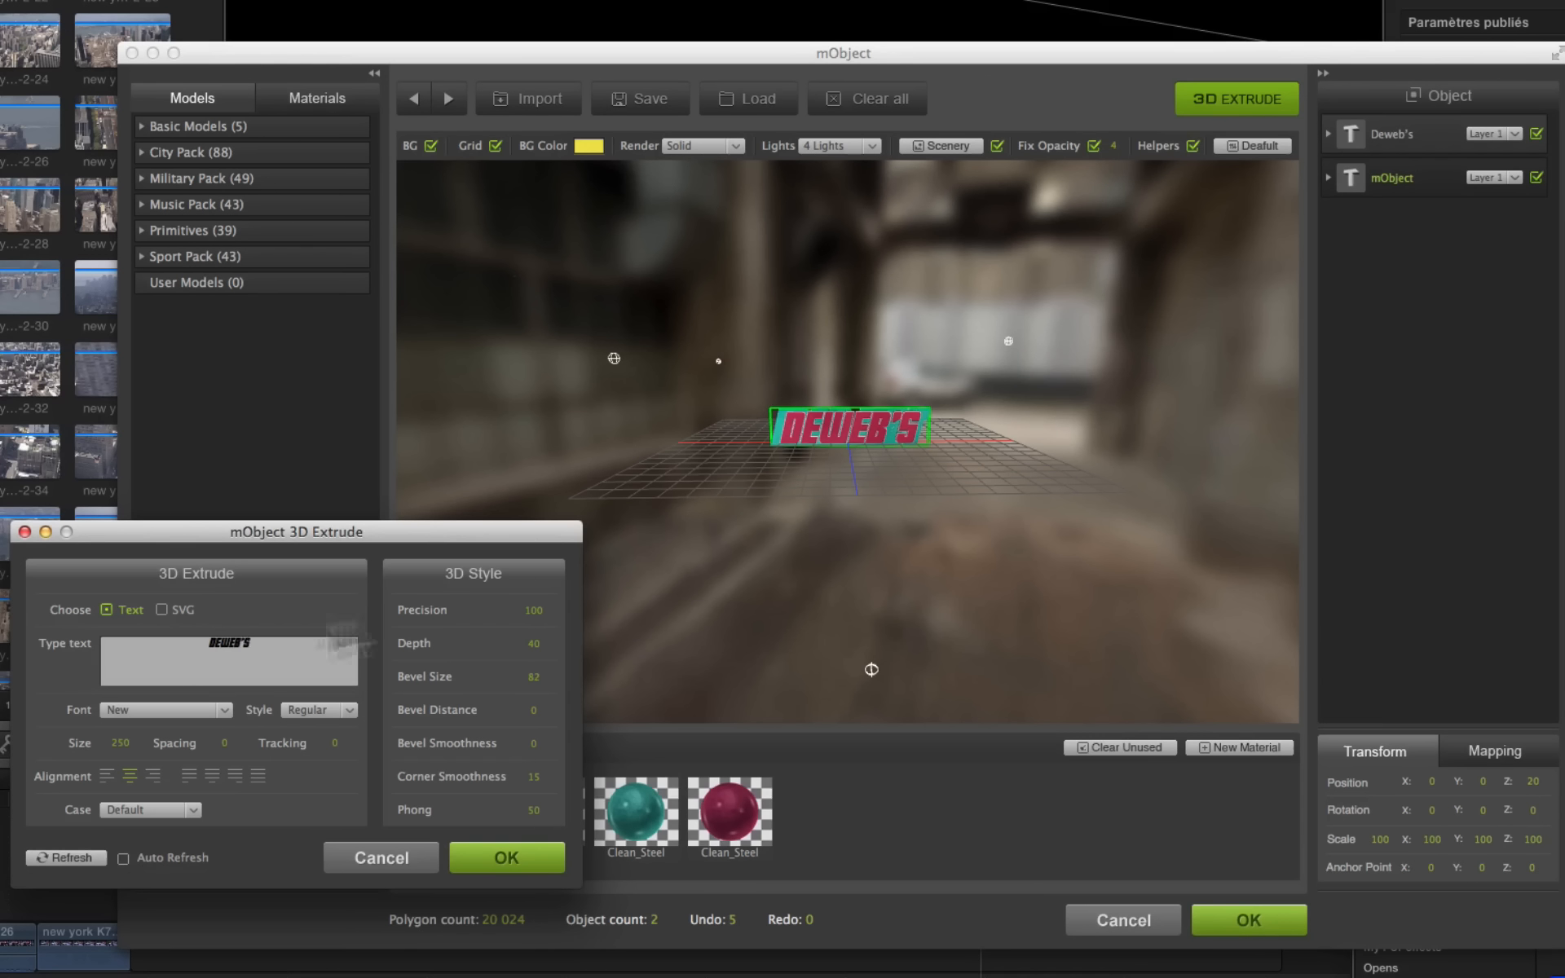
click(497, 852)
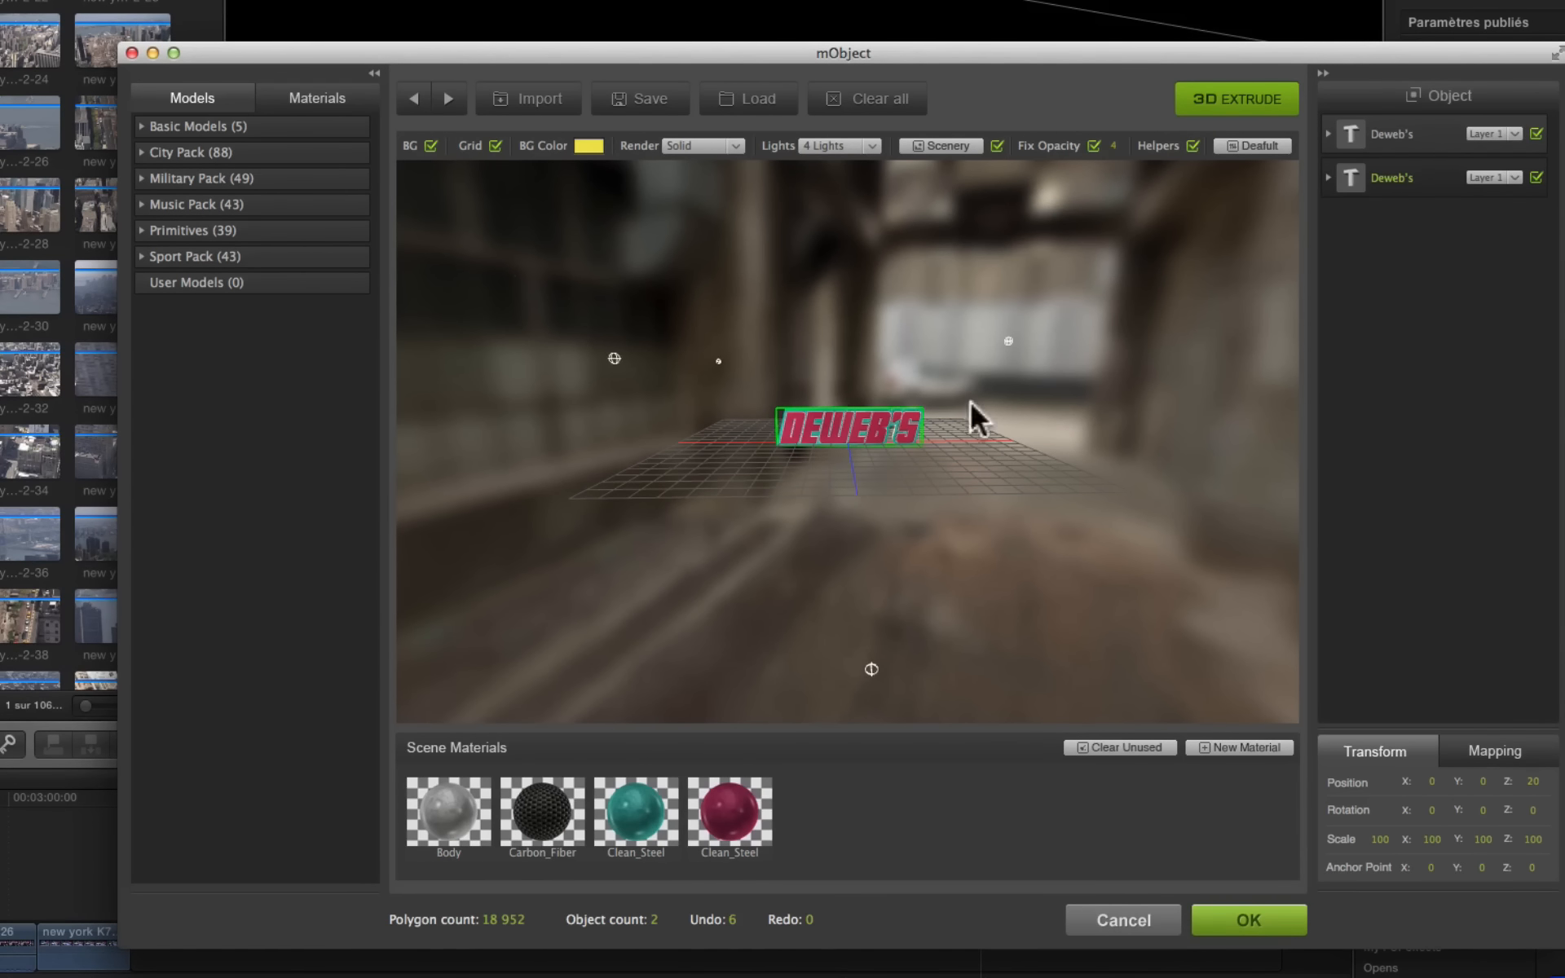
mouse_move(1026, 378)
mouse_down()
mouse_move(966, 522)
mouse_move(582, 506)
mouse_move(405, 359)
mouse_move(307, 406)
mouse_move(1251, 416)
mouse_move(1034, 384)
mouse_move(1092, 330)
mouse_up()
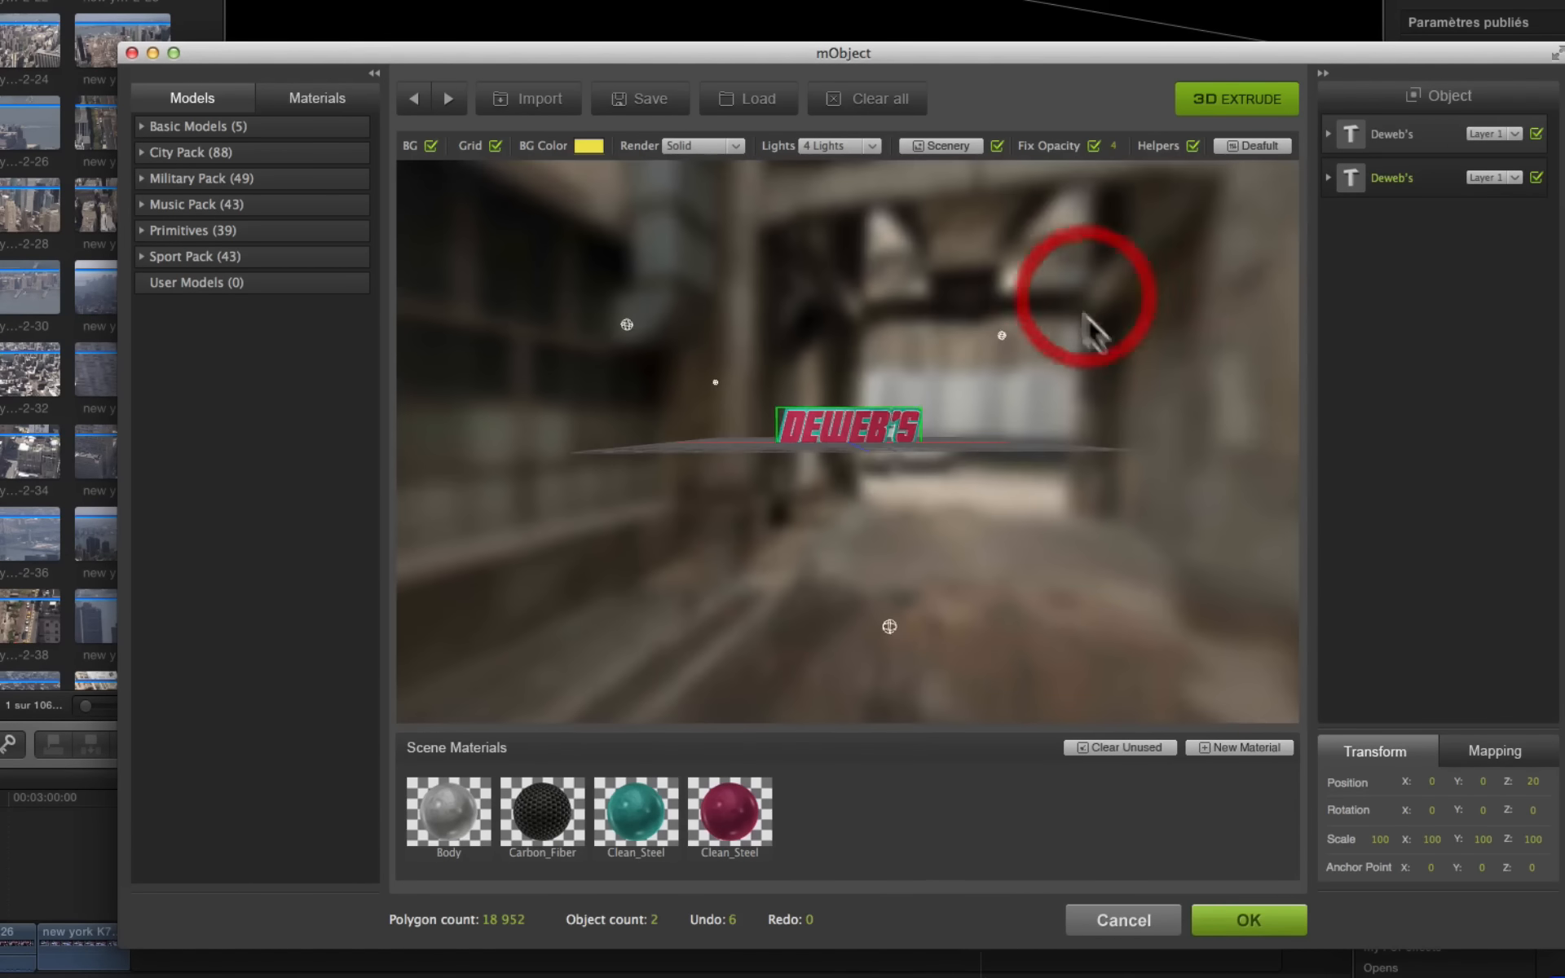
click(1249, 920)
Step: Play the Title 08 clip on the timeline to preview its DEWEB'S text animation
click(1025, 898)
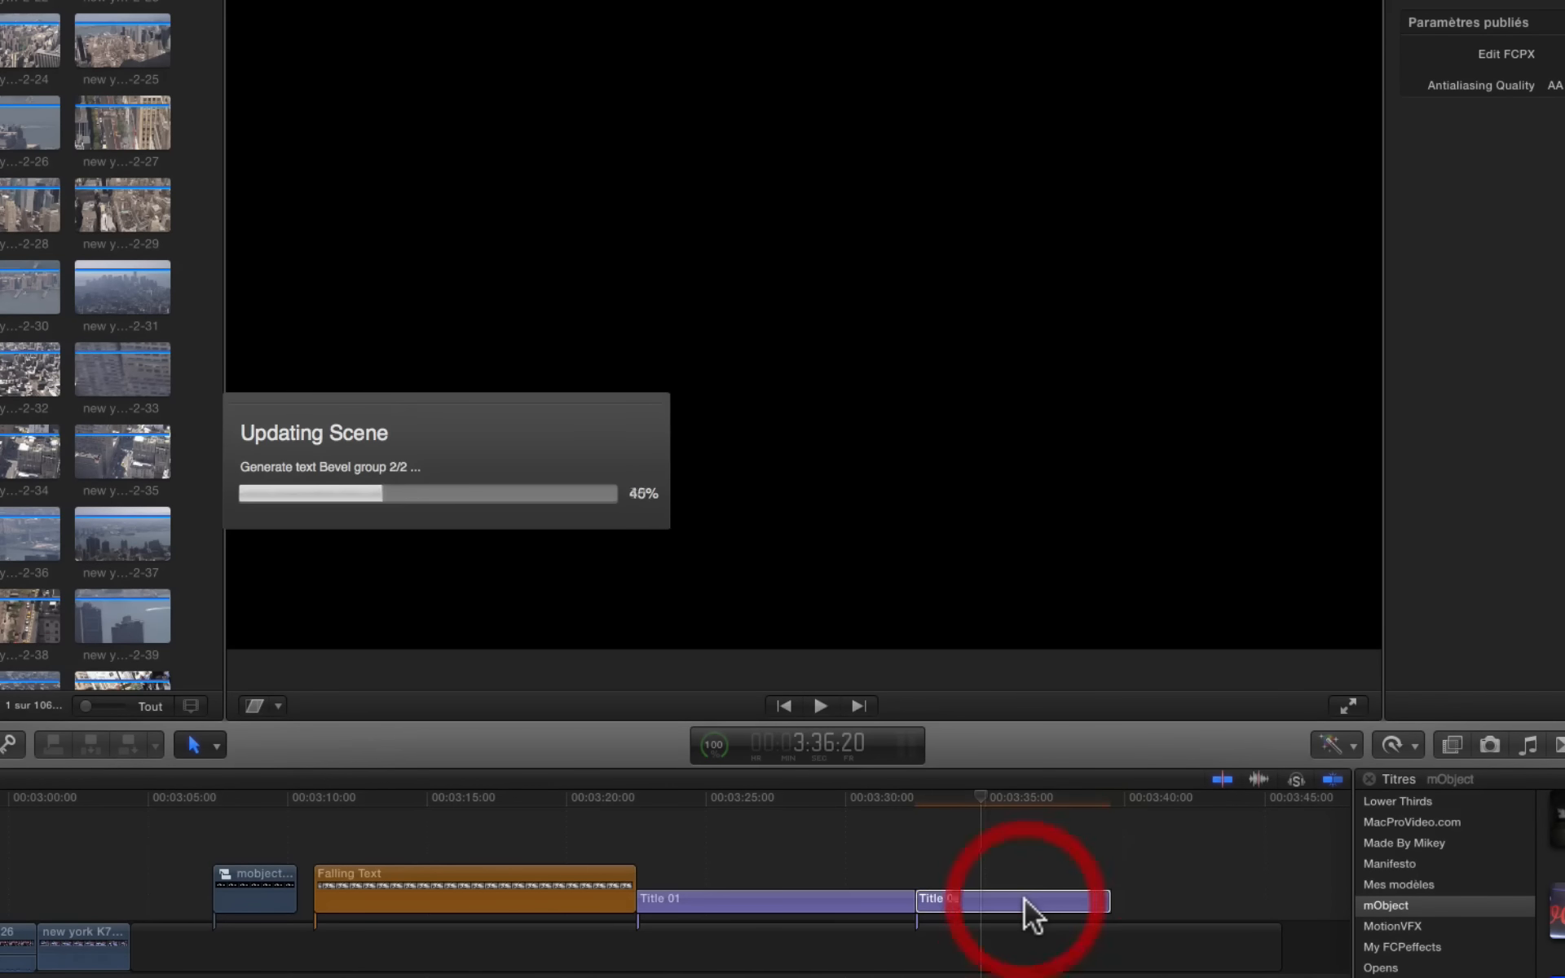
key(space)
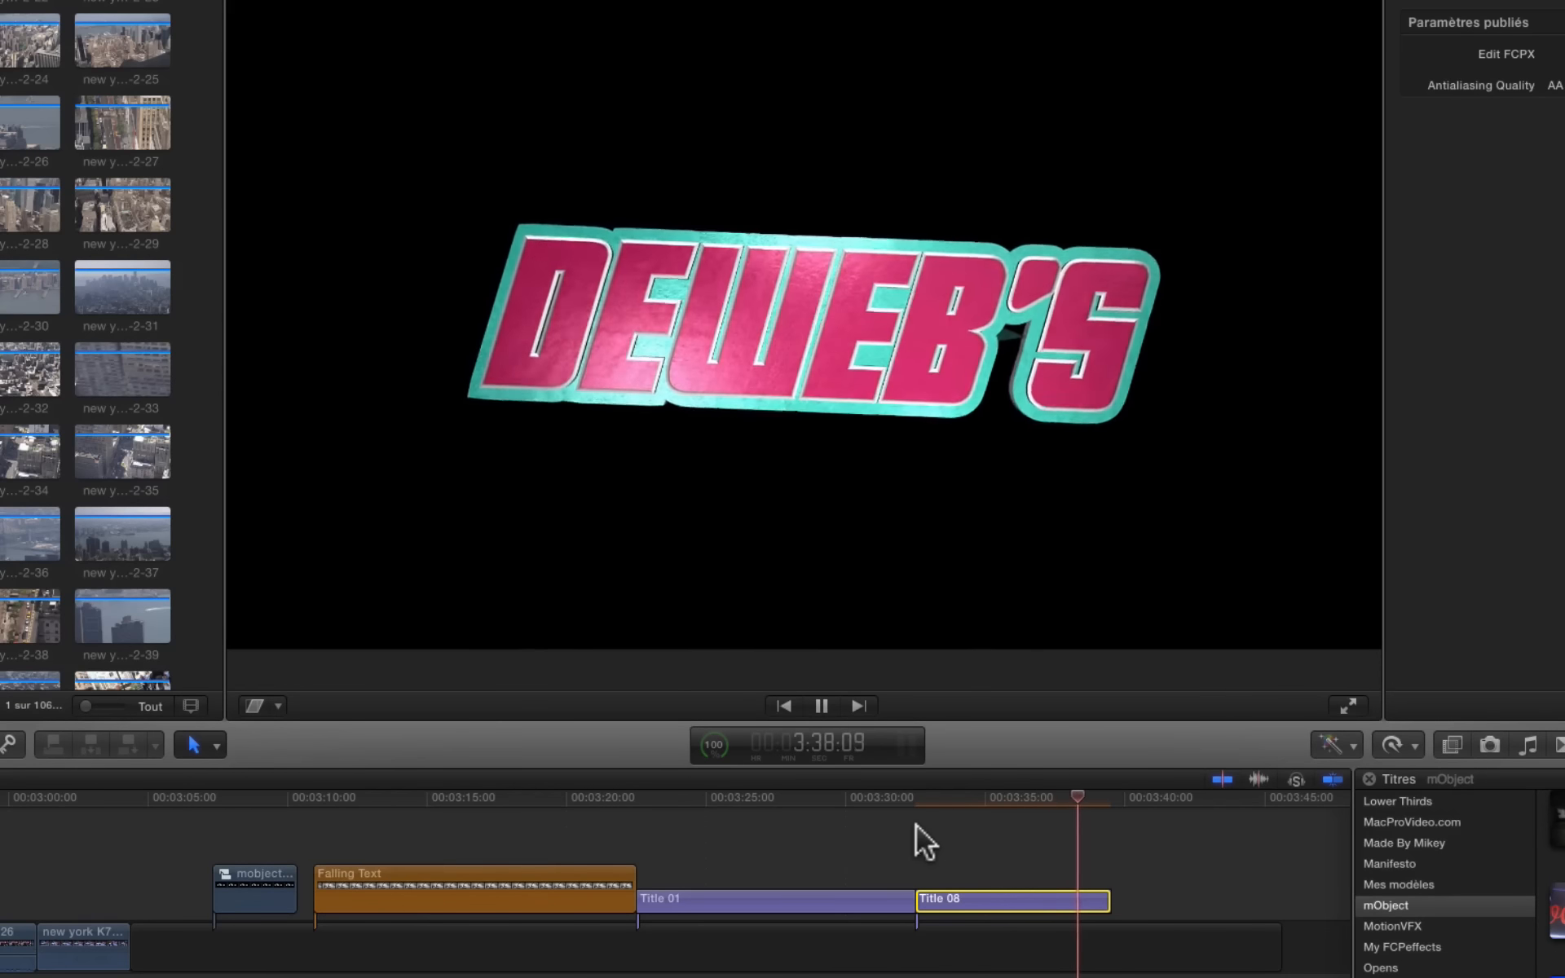
key(space)
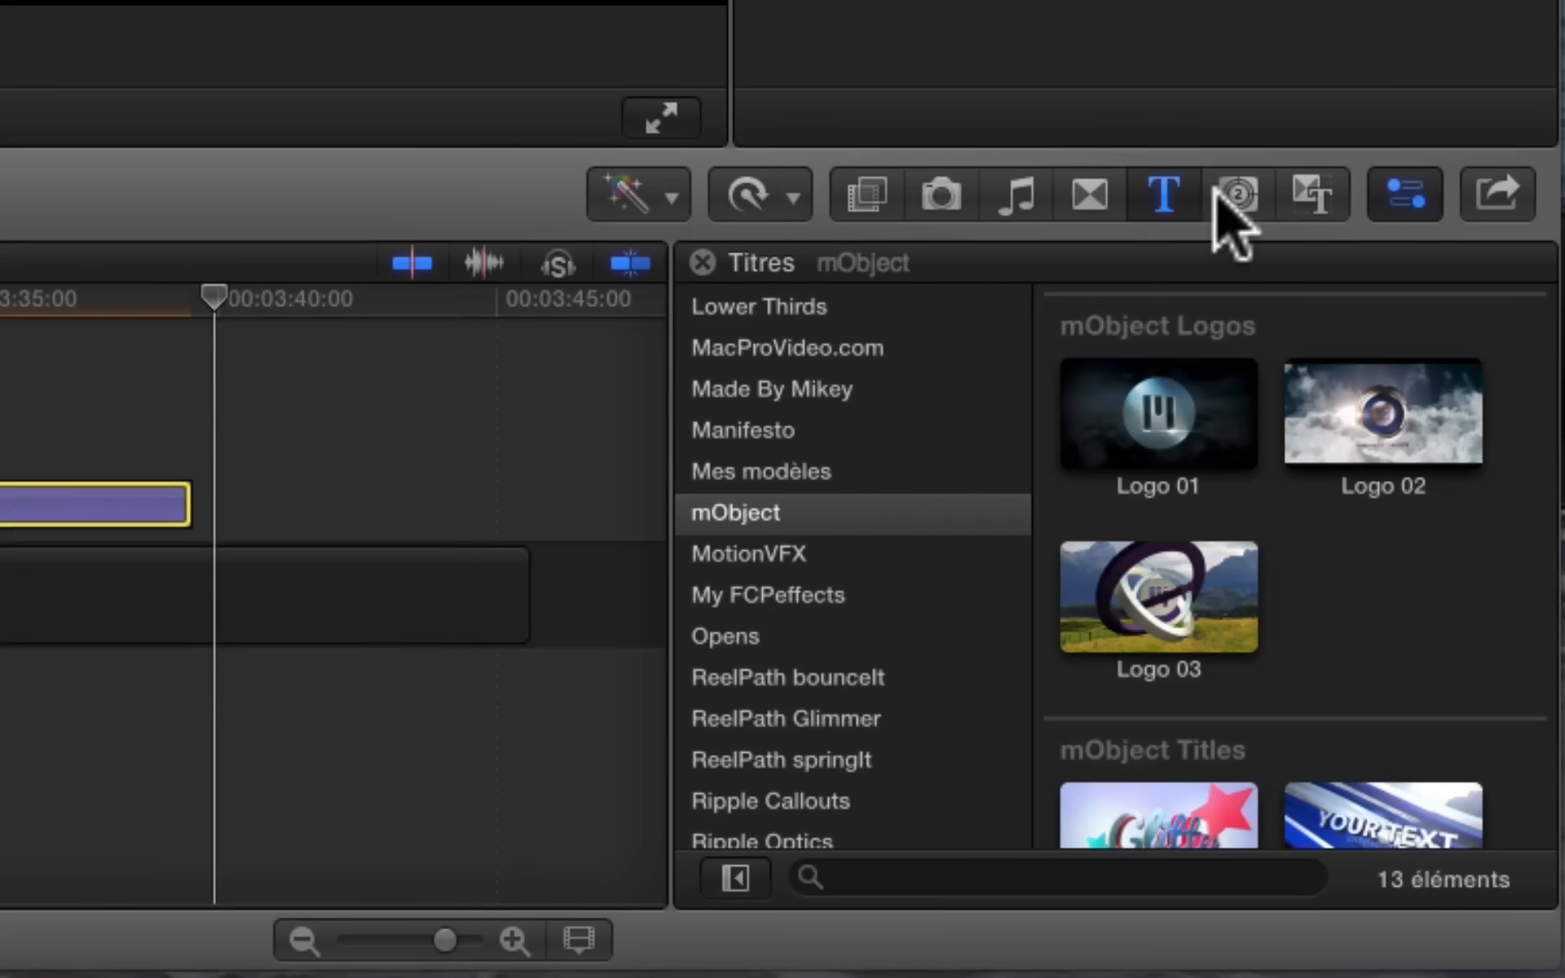
Step: Add the mObject generator from the mObject generators category to the timeline just after the Title 08 clip
click(1564, 744)
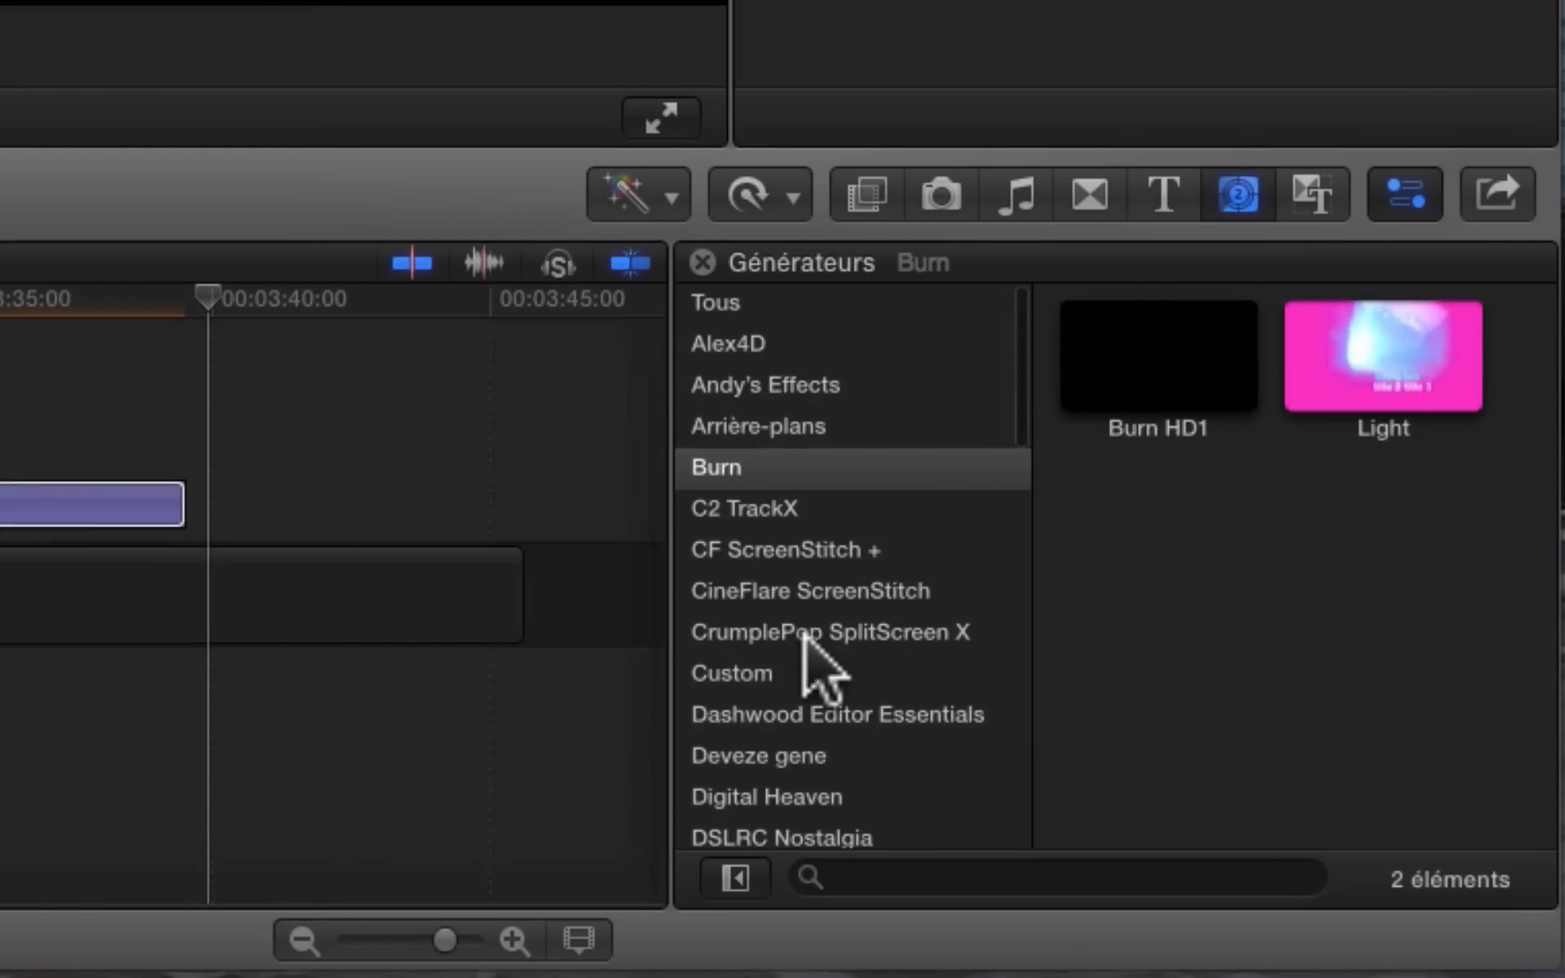
scroll(804, 639, down, 10)
click(749, 418)
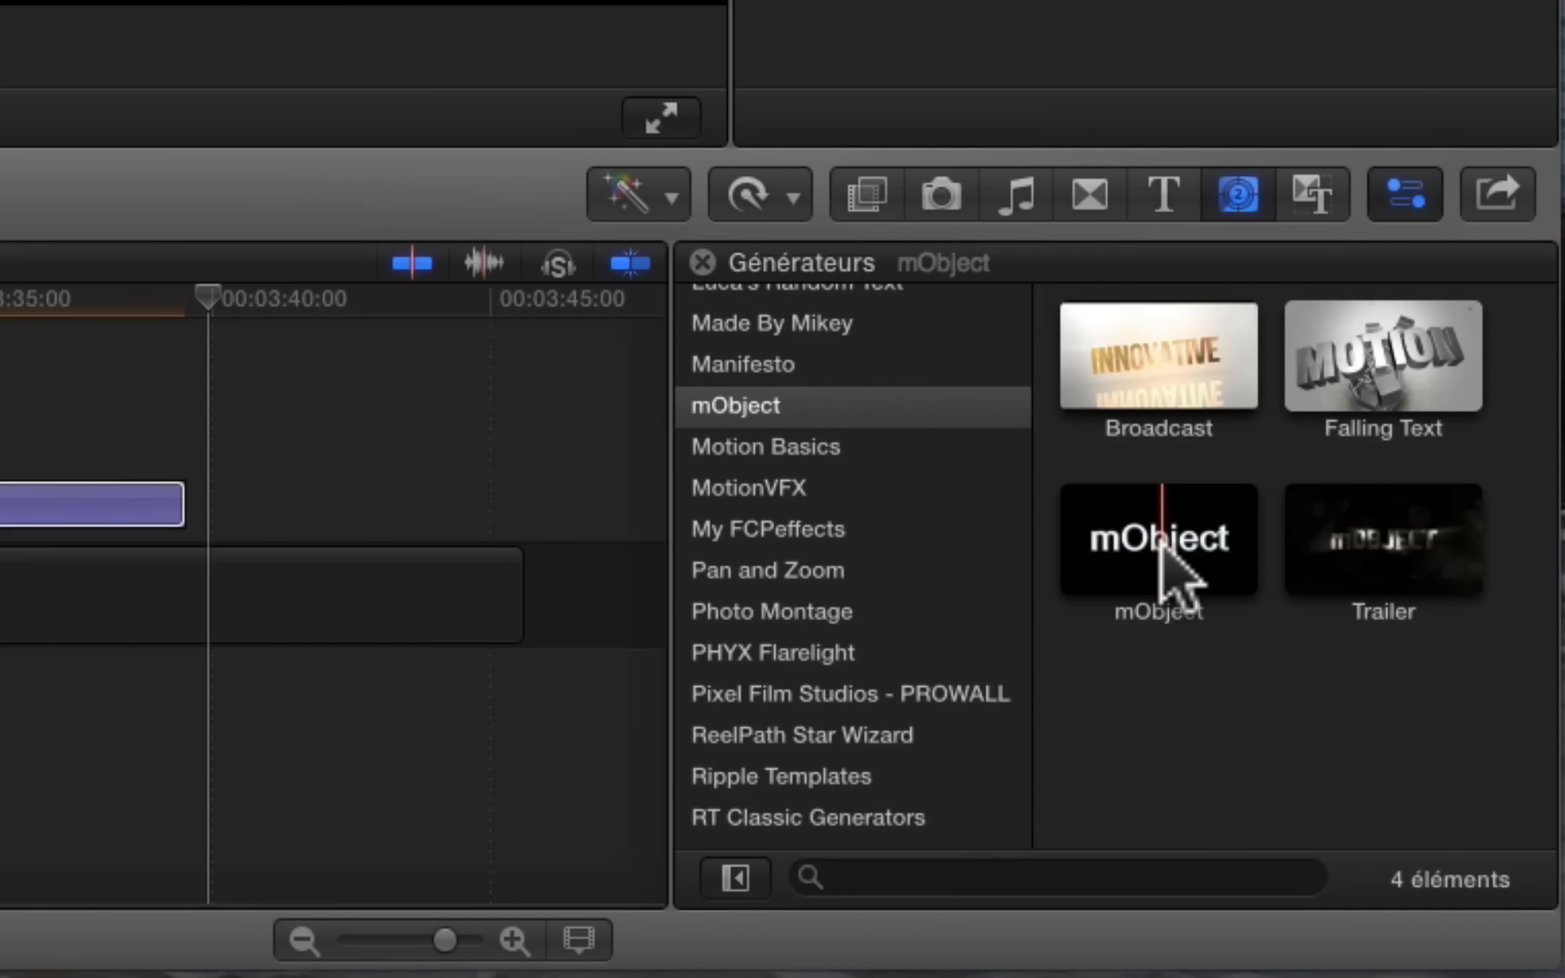
drag(1181, 577, 253, 455)
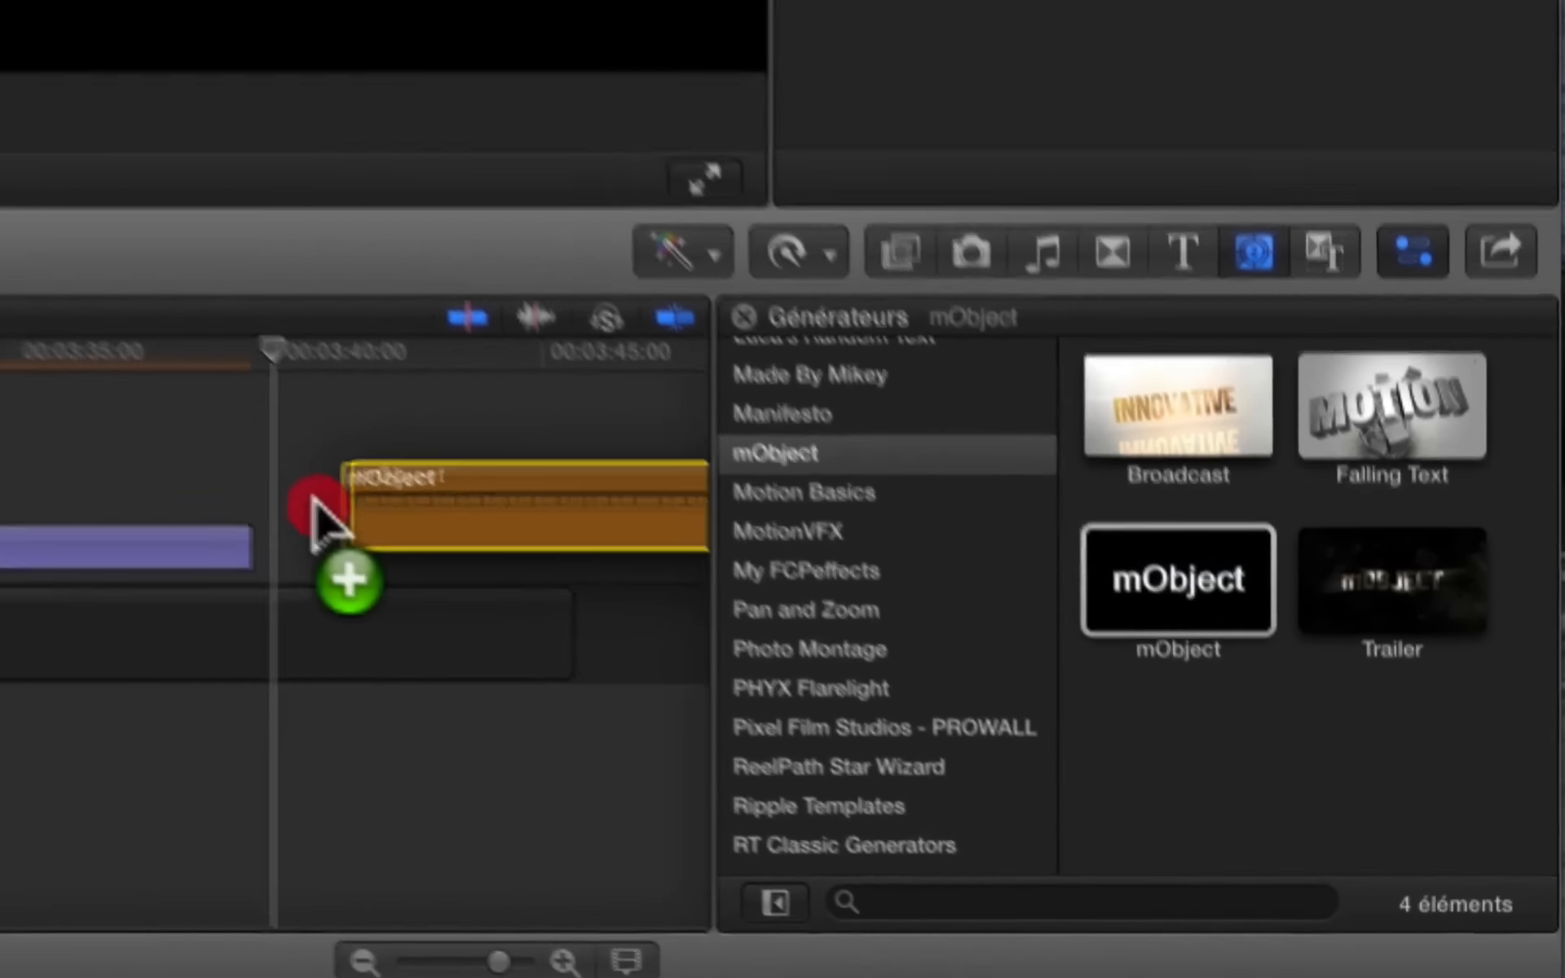
drag(322, 522, 326, 522)
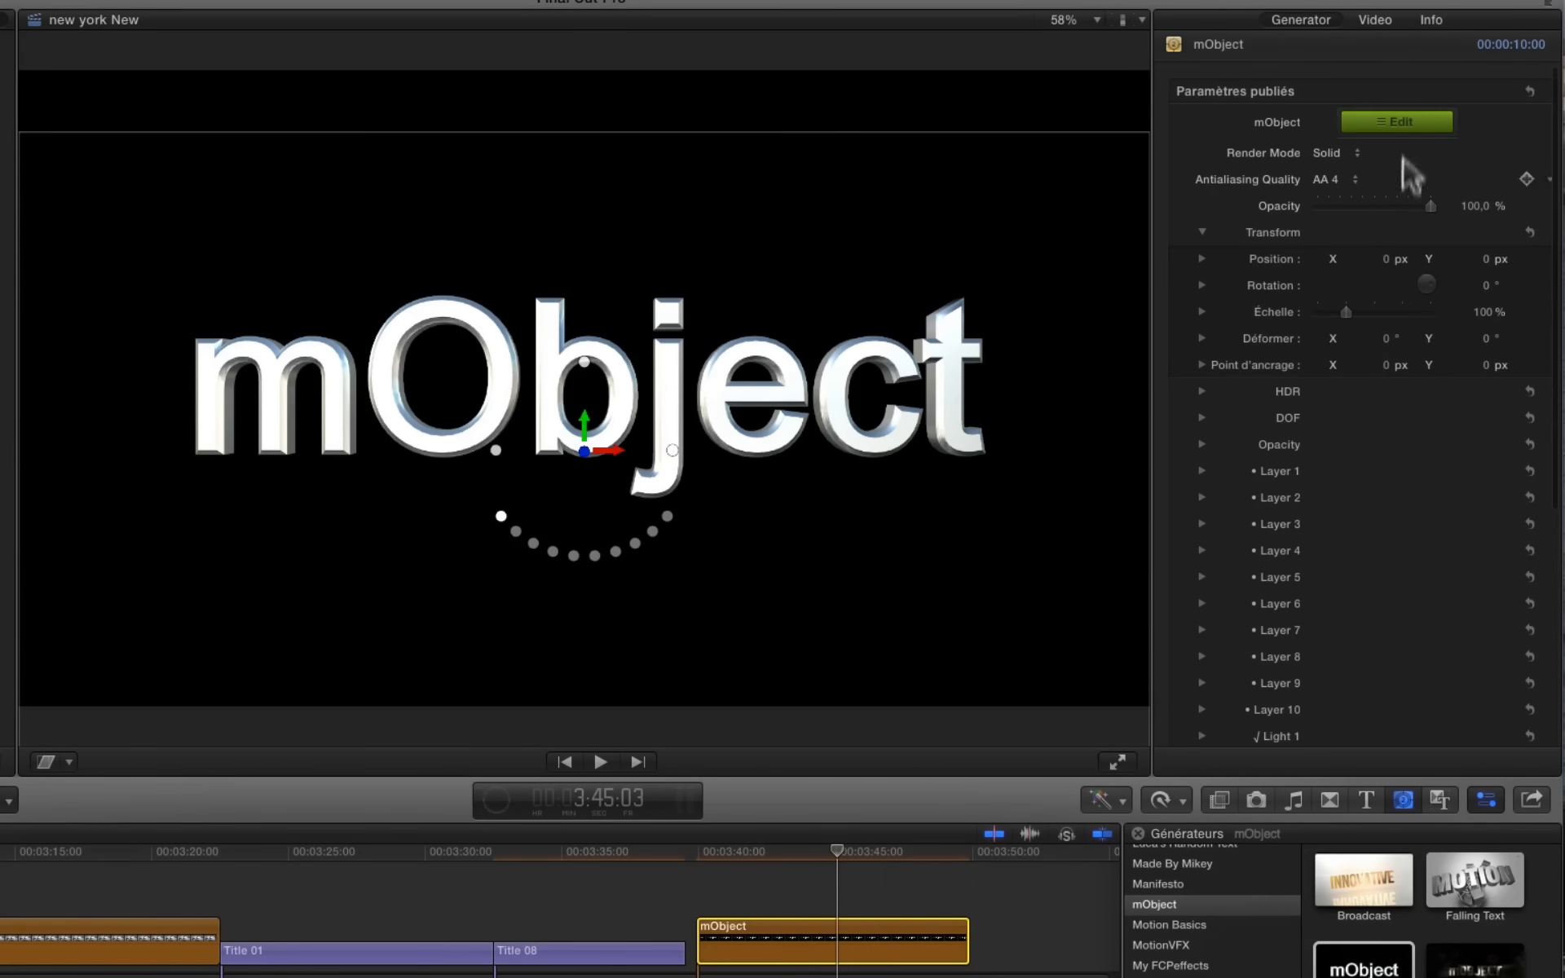
Step: Open the new mObject generator in the mObject editor and remove its default mObject text object
click(1392, 123)
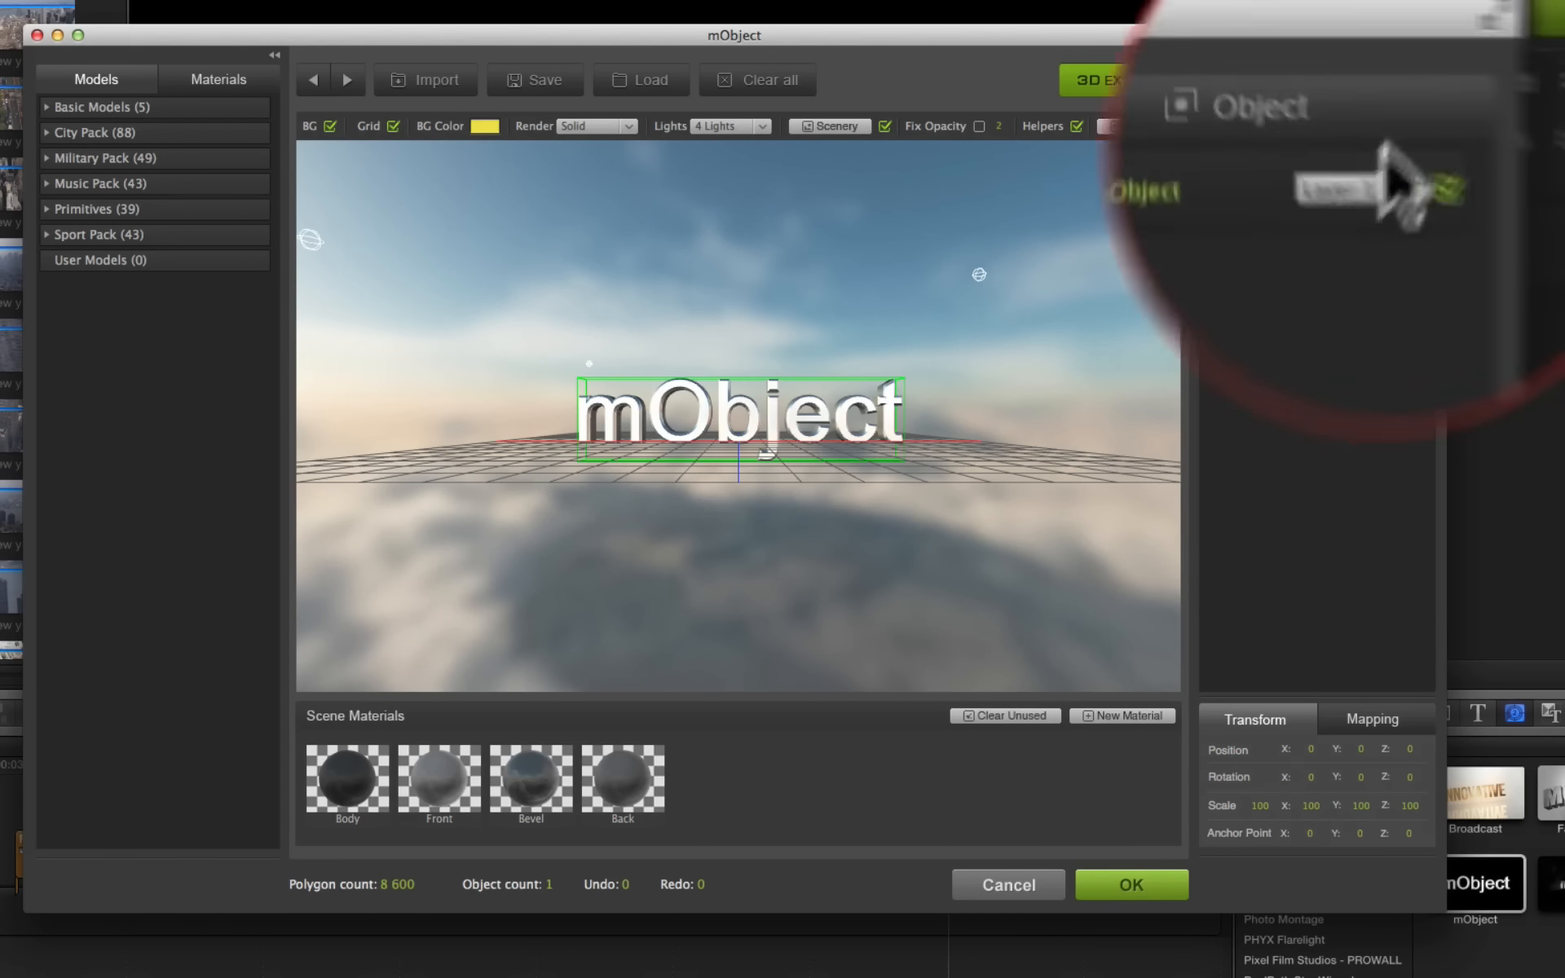
right_click(1289, 254)
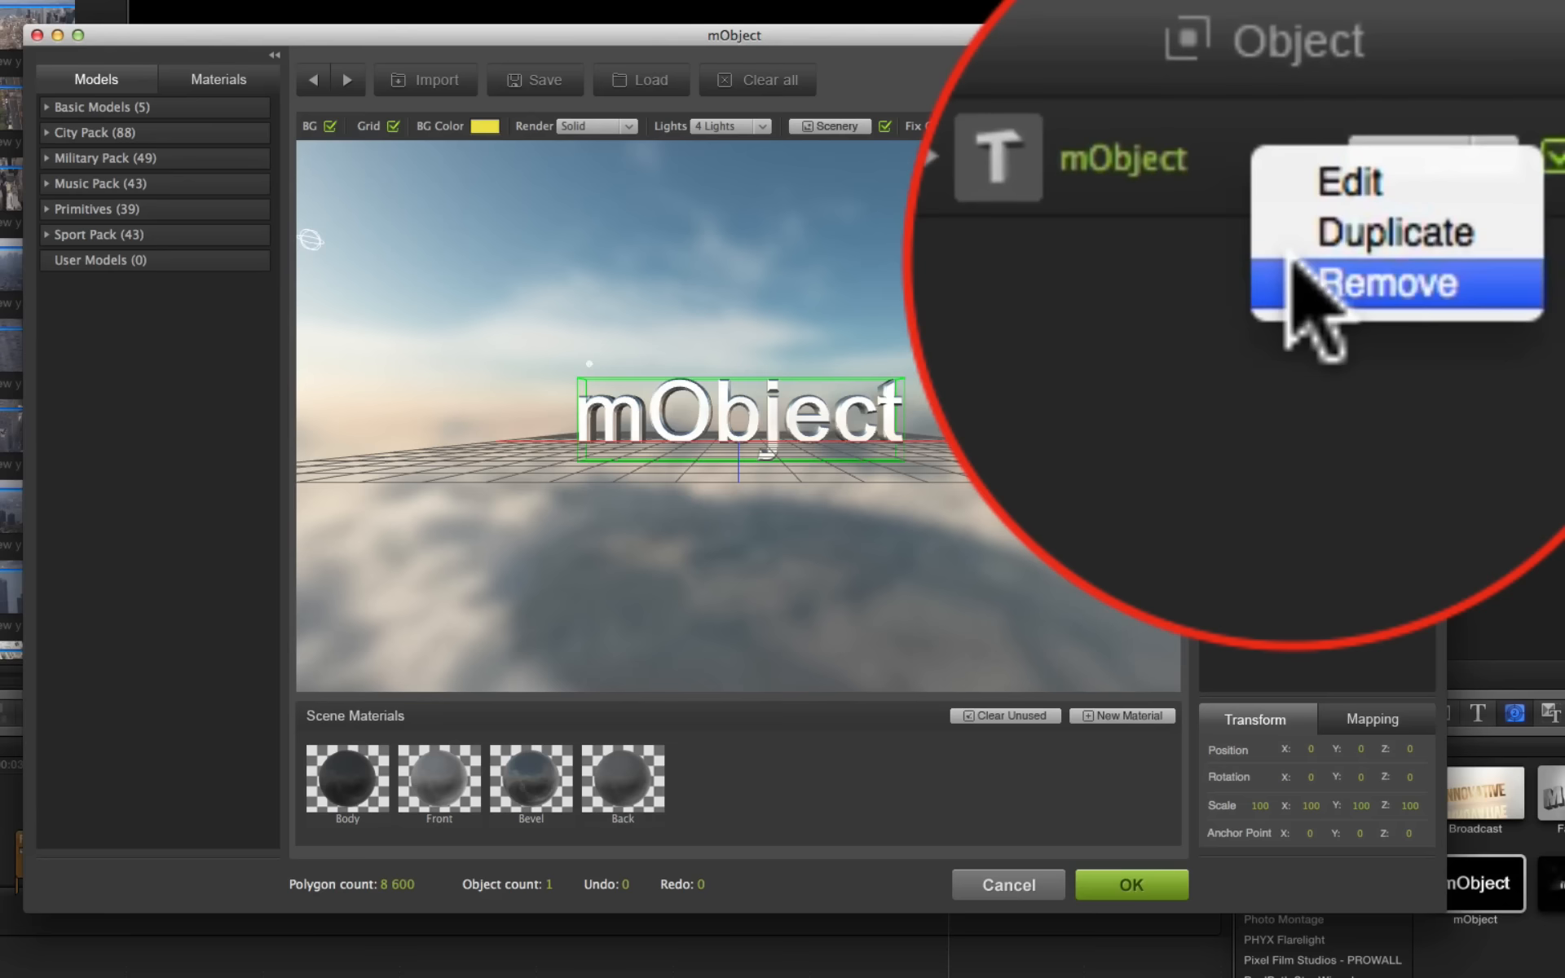
click(1329, 159)
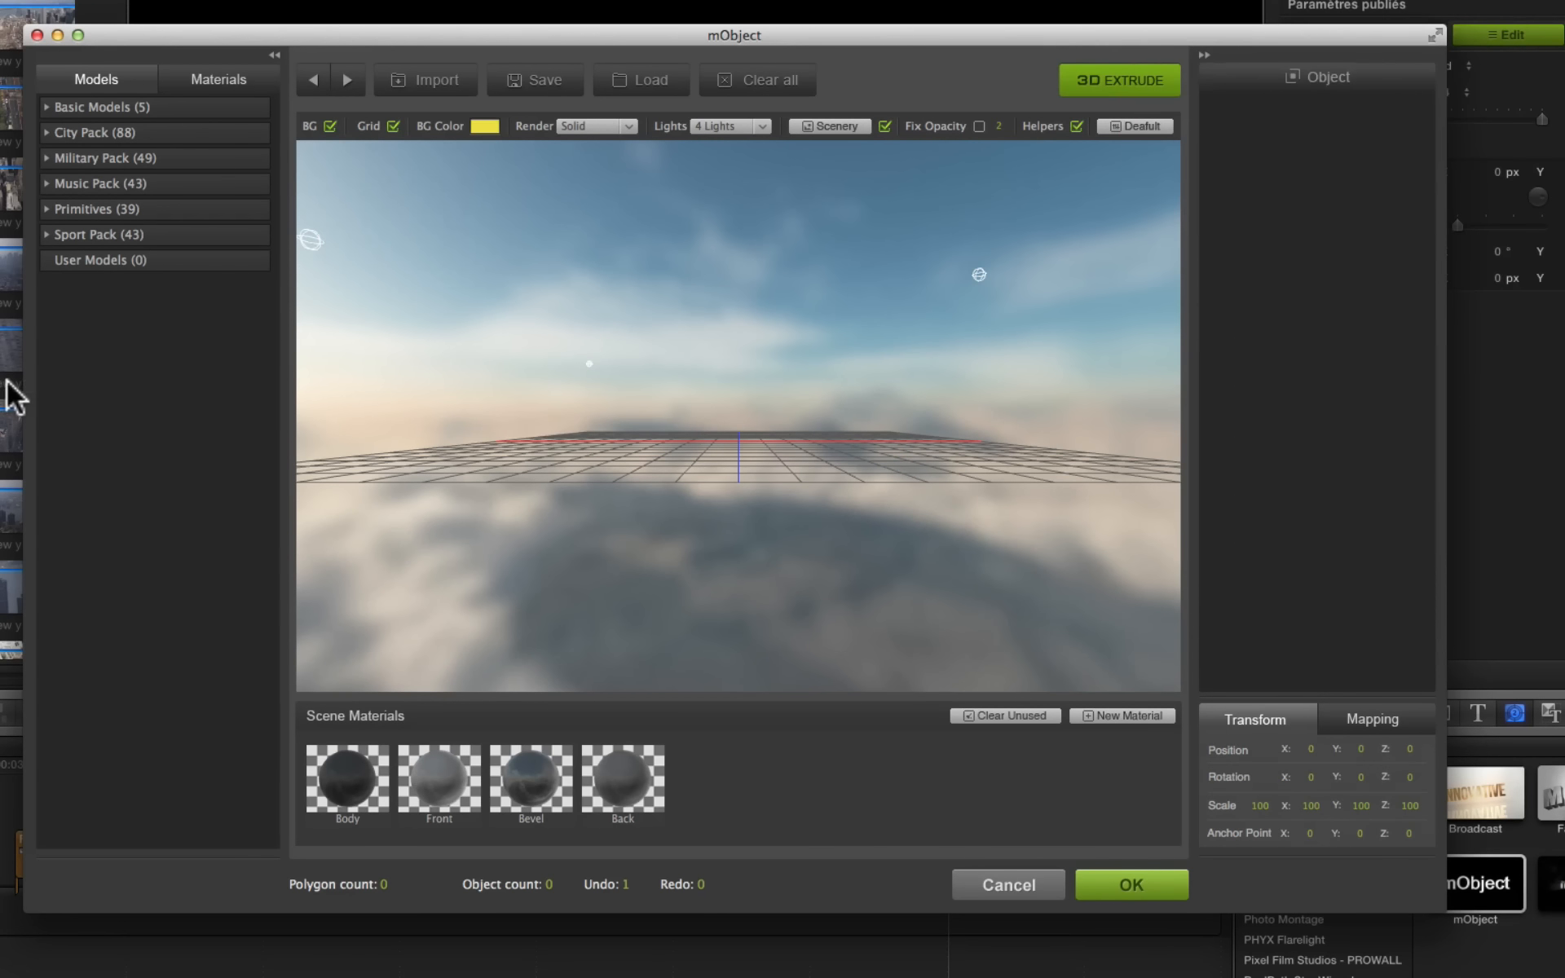
Step: Browse the 3D models offered in the Basic Models, City Pack and Military Pack categories
click(46, 106)
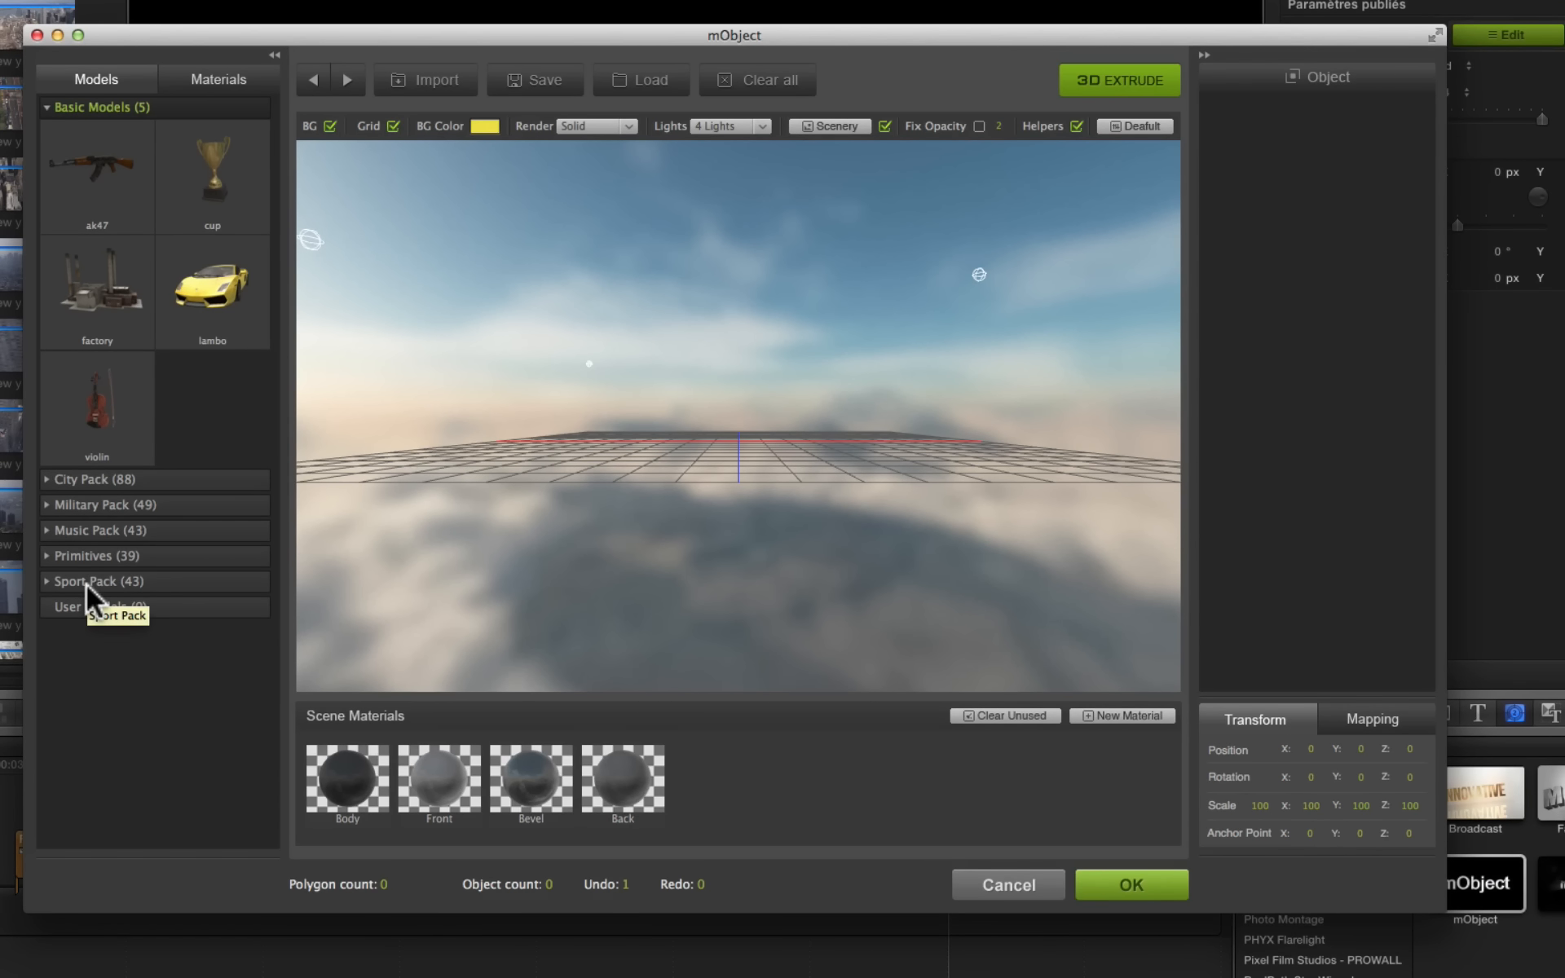
click(47, 479)
scroll(109, 587, down, 10)
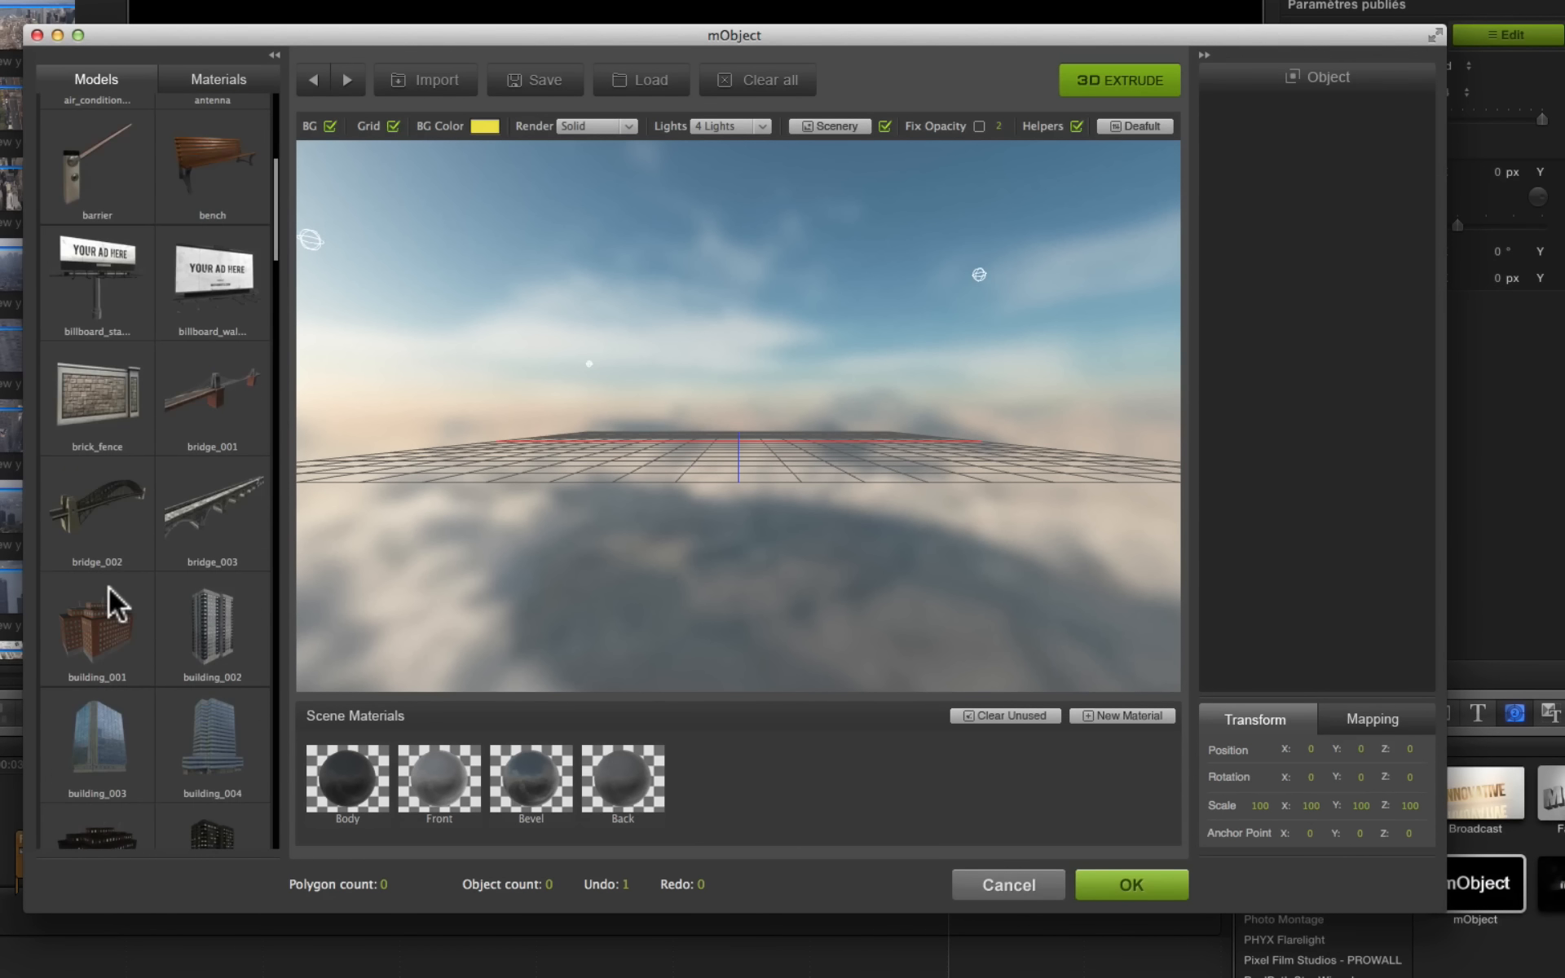
scroll(109, 587, up, 10)
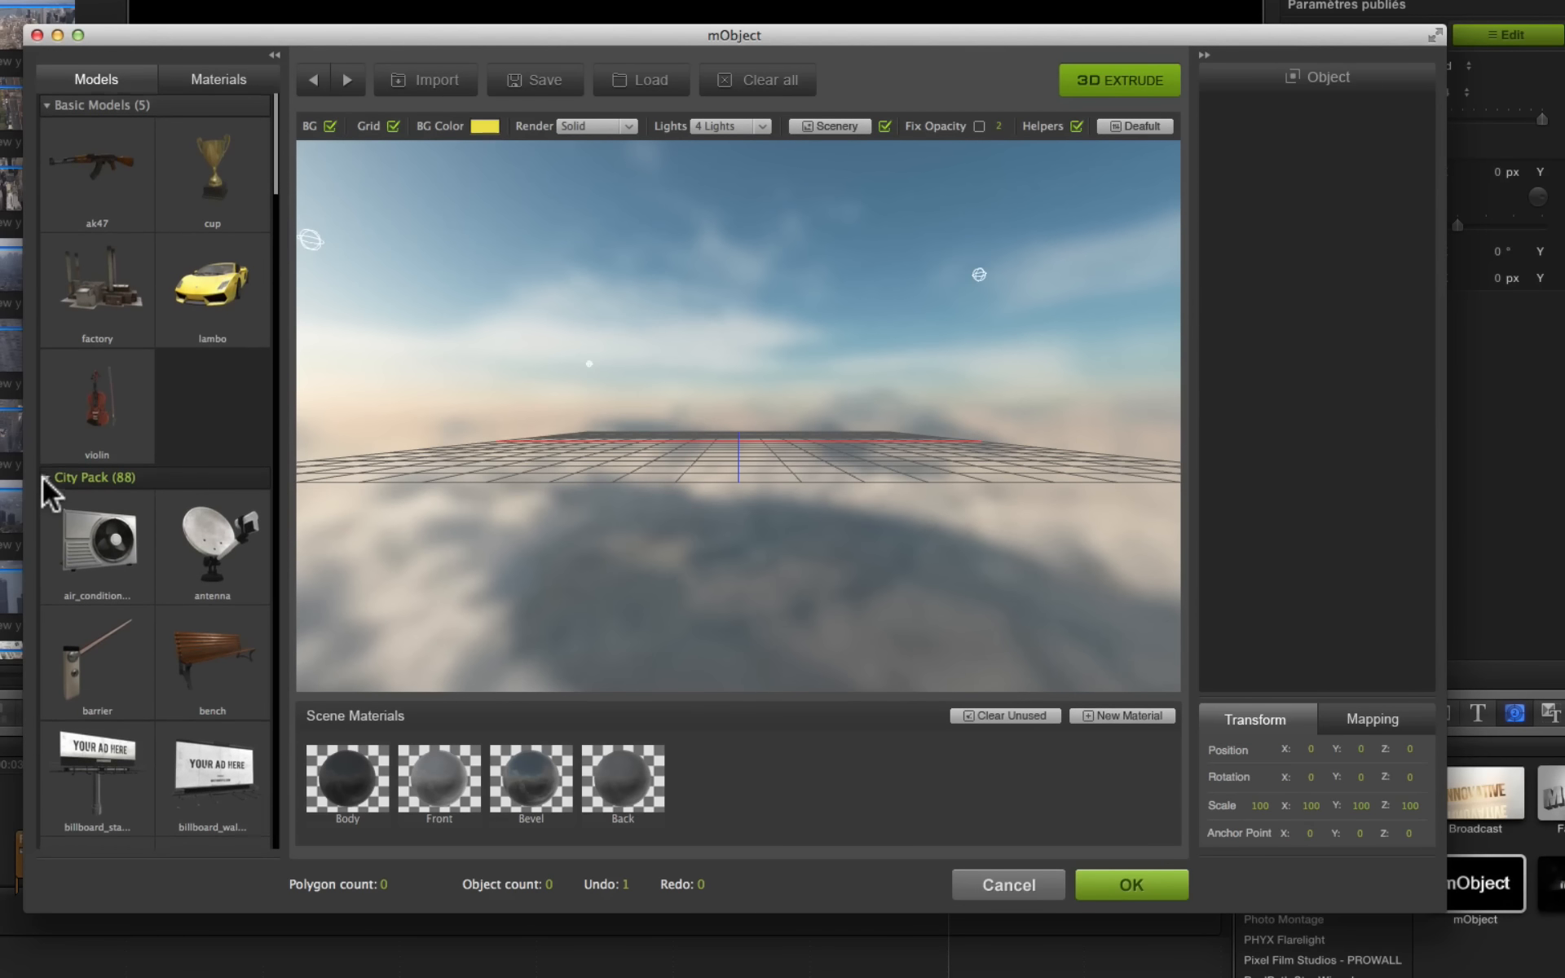
click(47, 477)
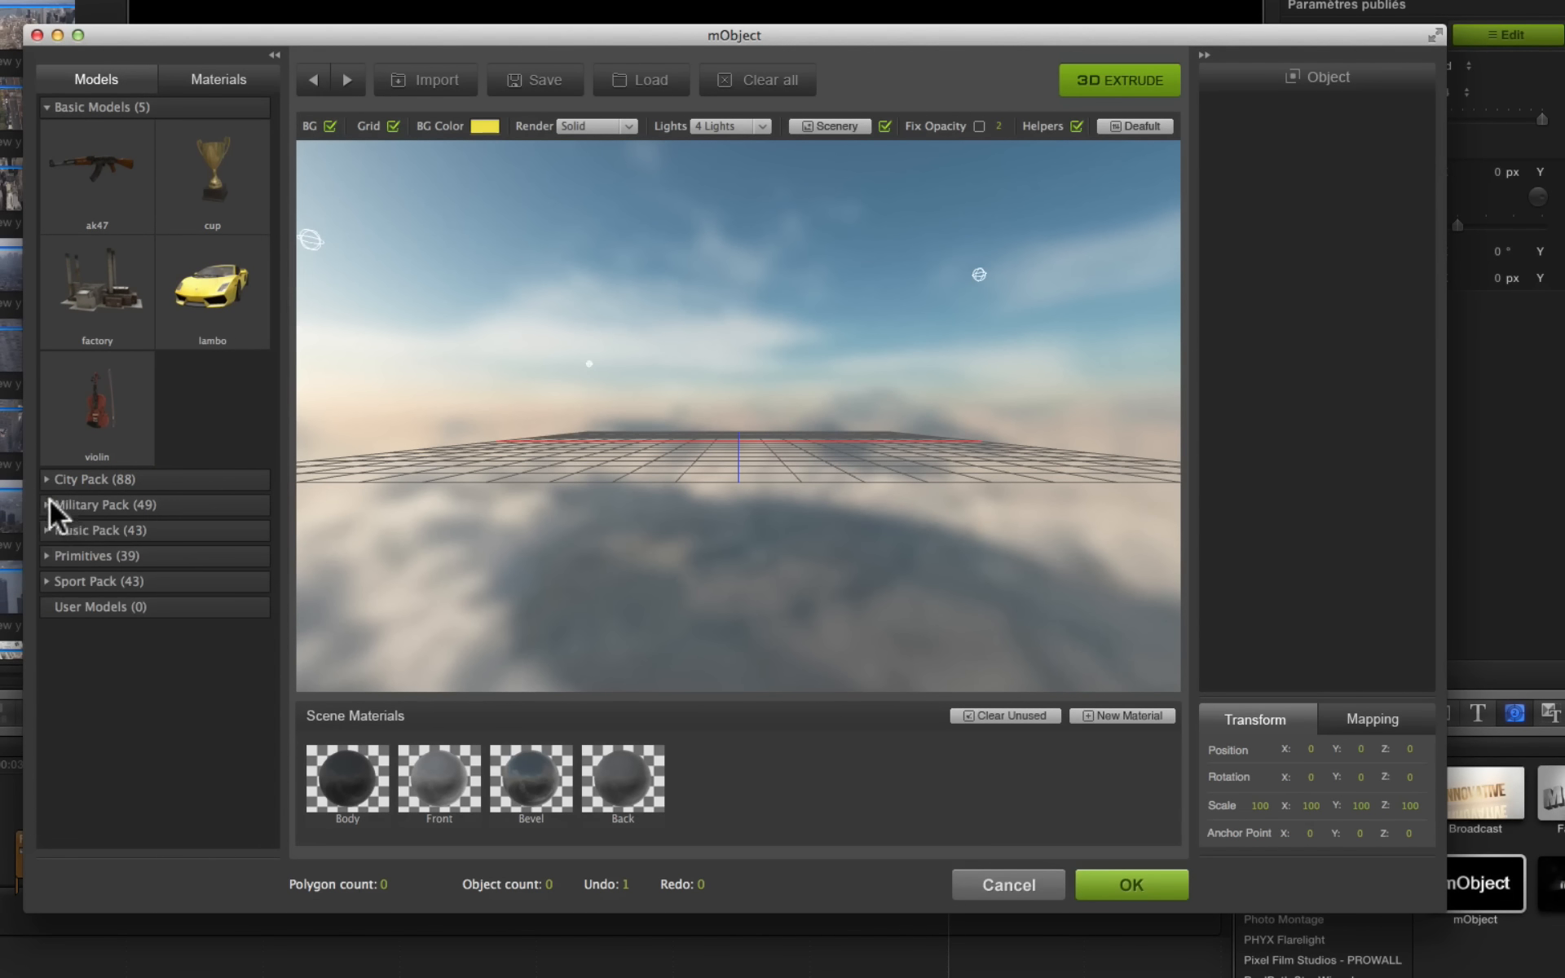
click(46, 504)
scroll(88, 603, down, 10)
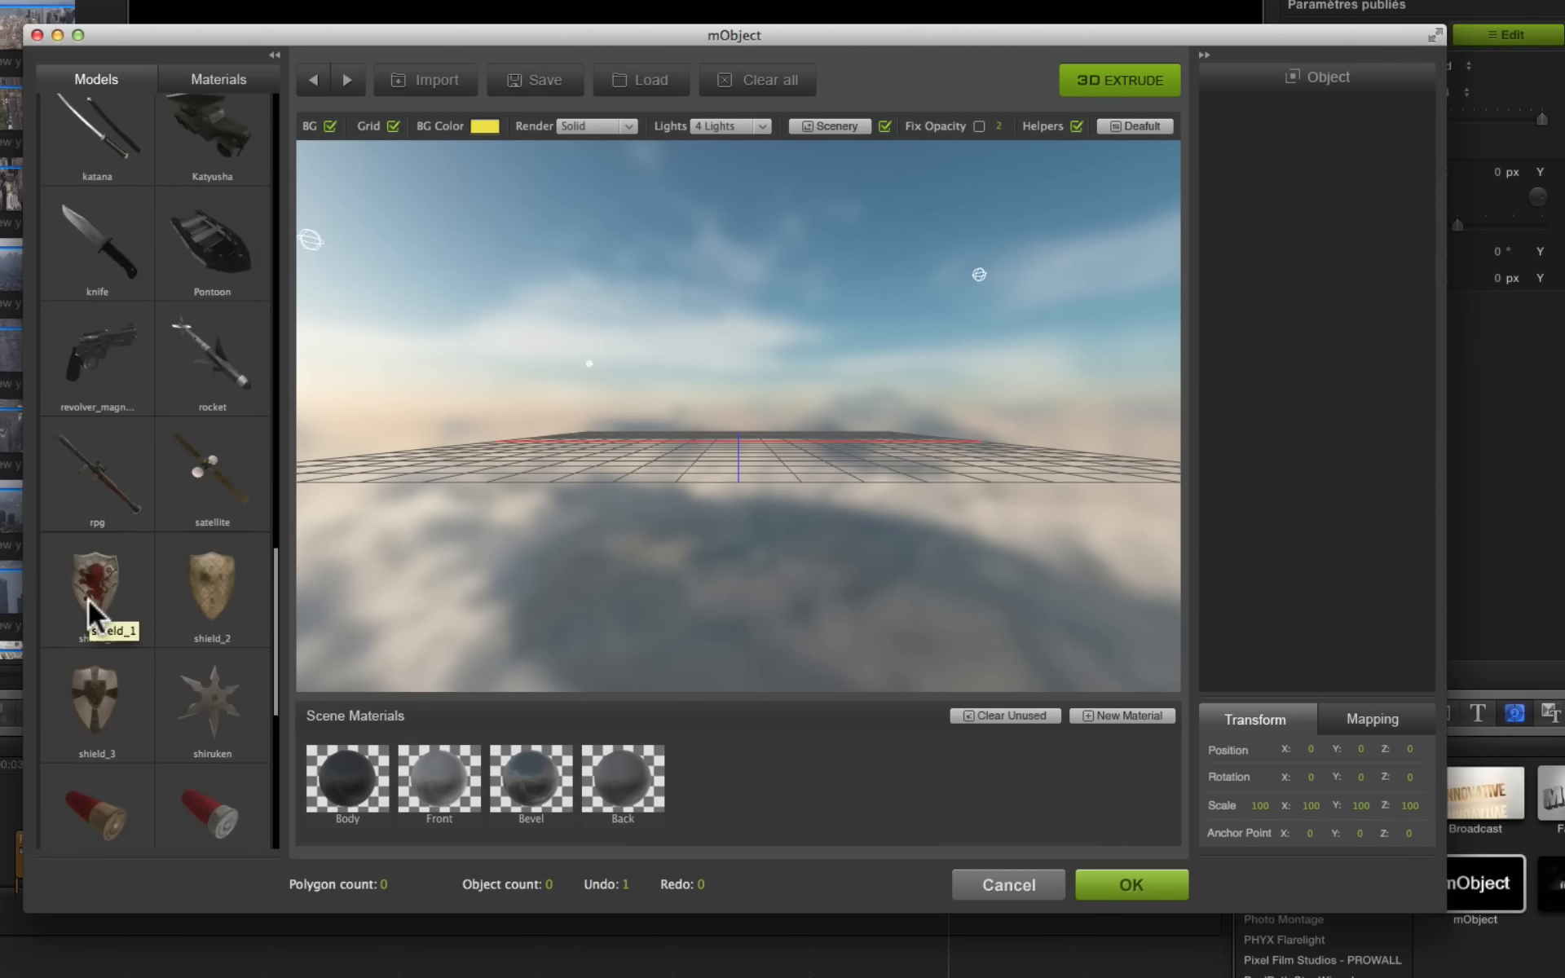
scroll(88, 600, up, 10)
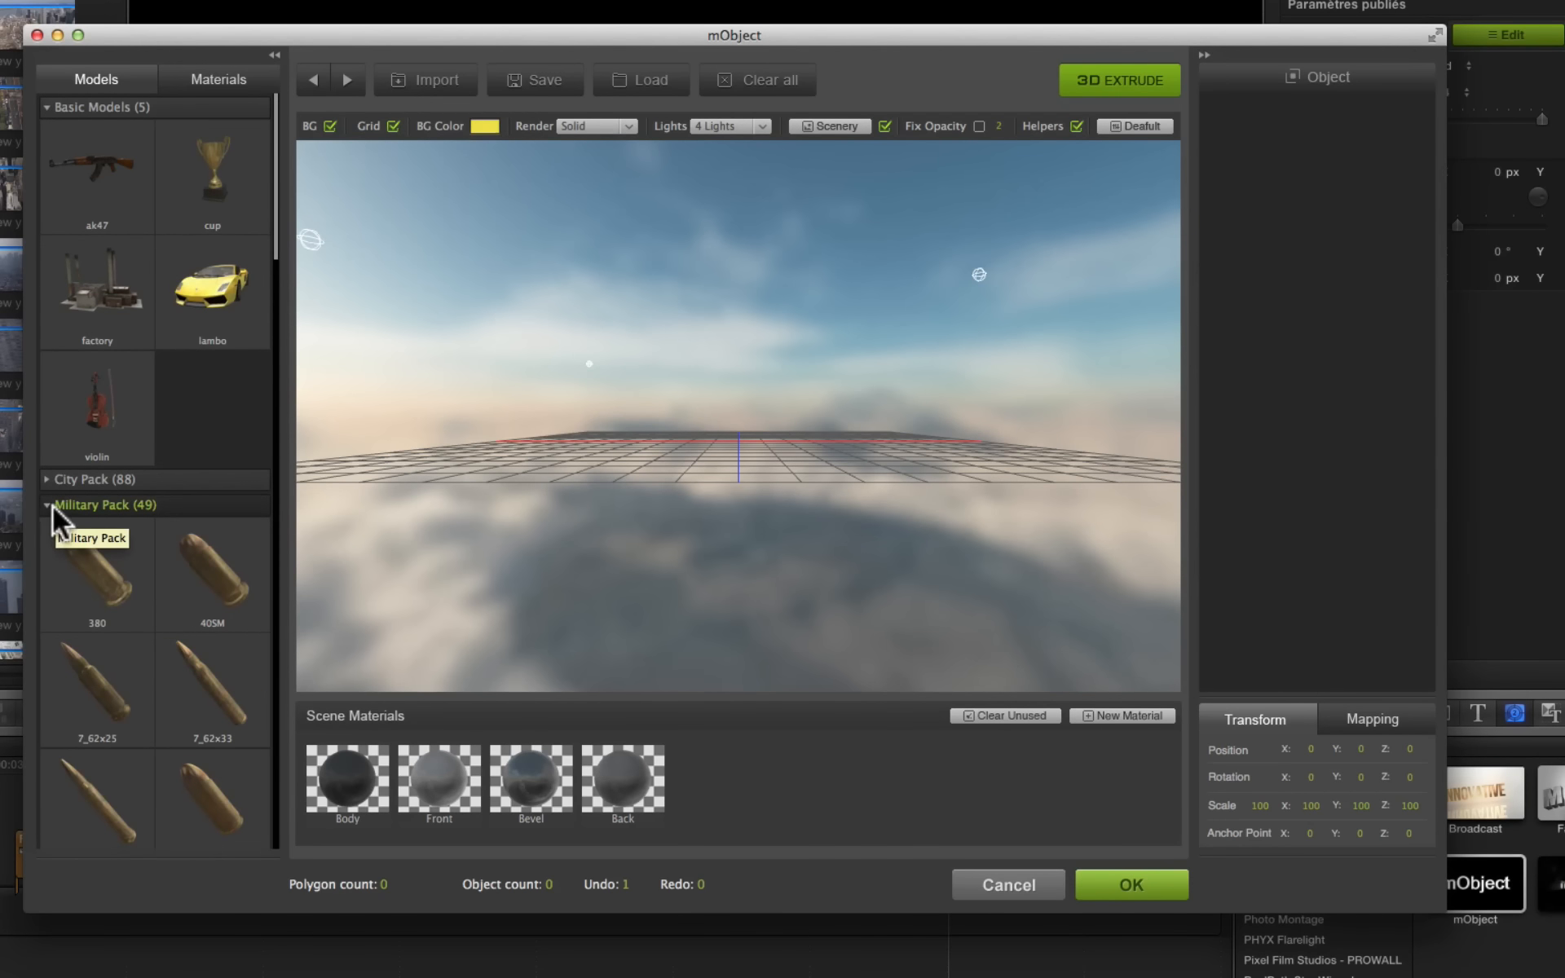
click(46, 506)
Step: Look through the Primitives and Sport Pack model categories, briefly expanding and collapsing the Music Pack first
click(50, 530)
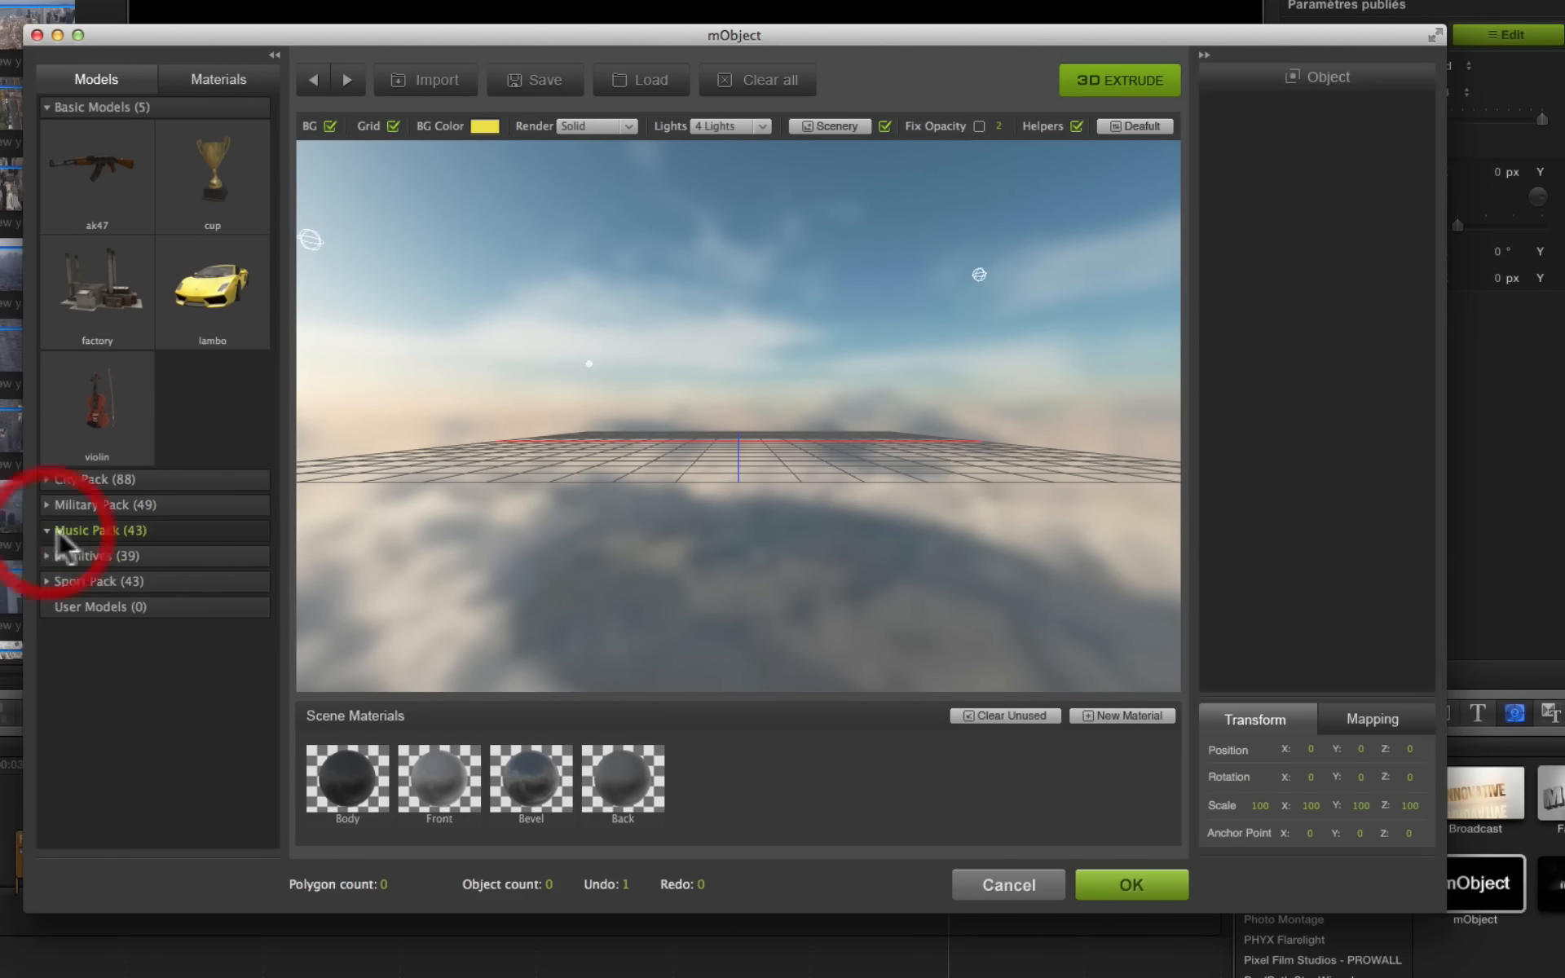
click(47, 530)
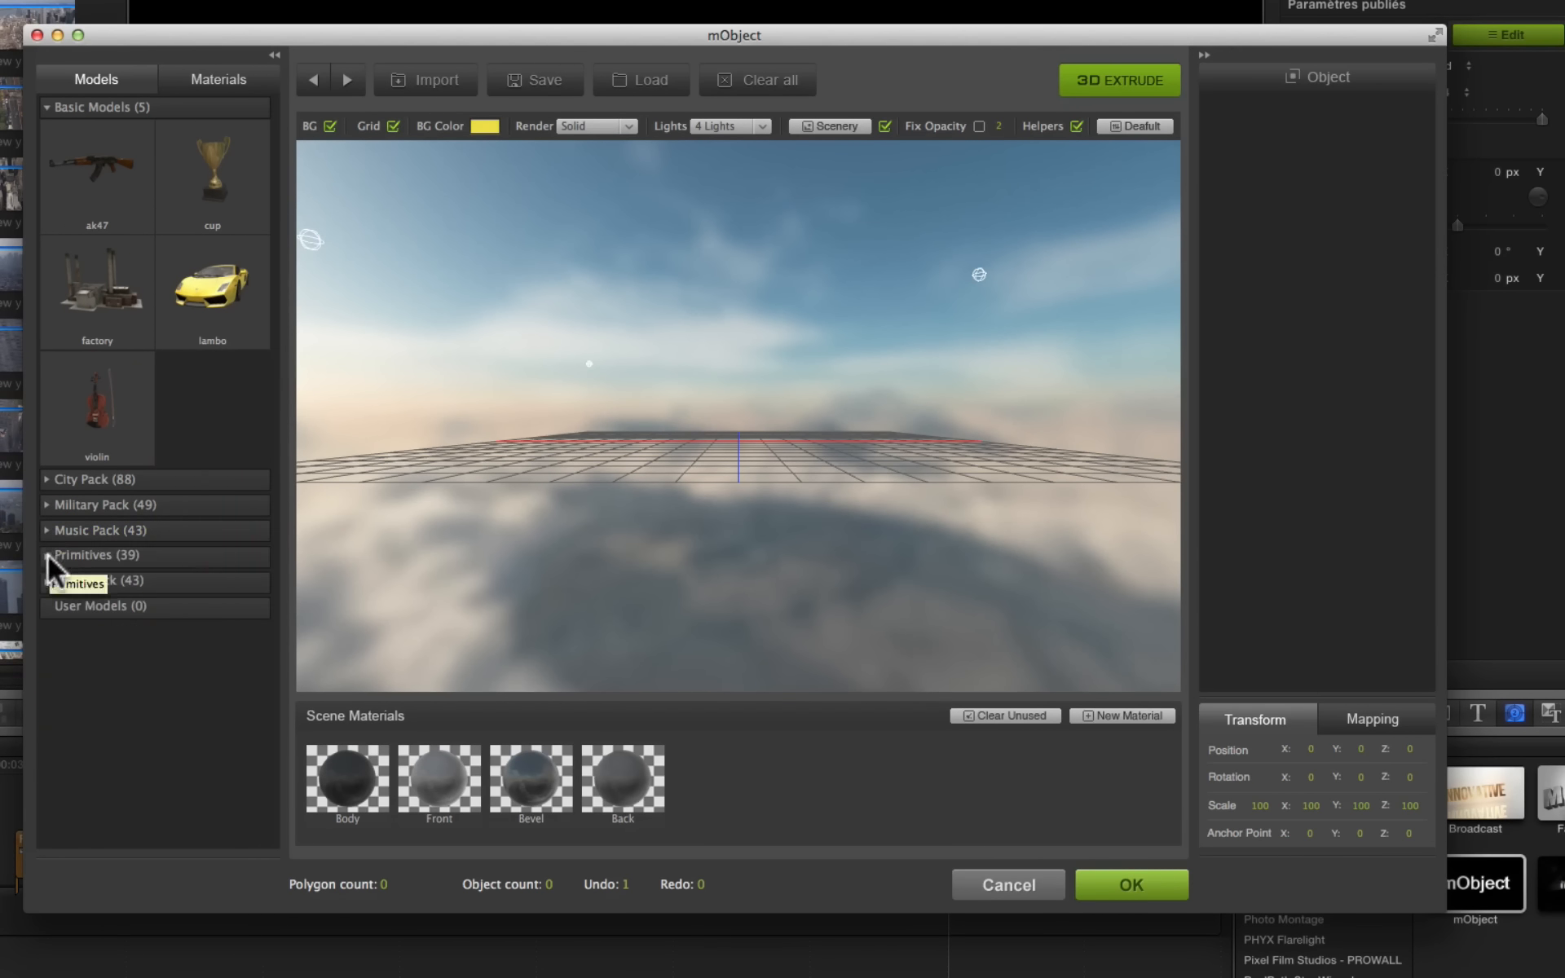
click(47, 555)
scroll(193, 621, down, 10)
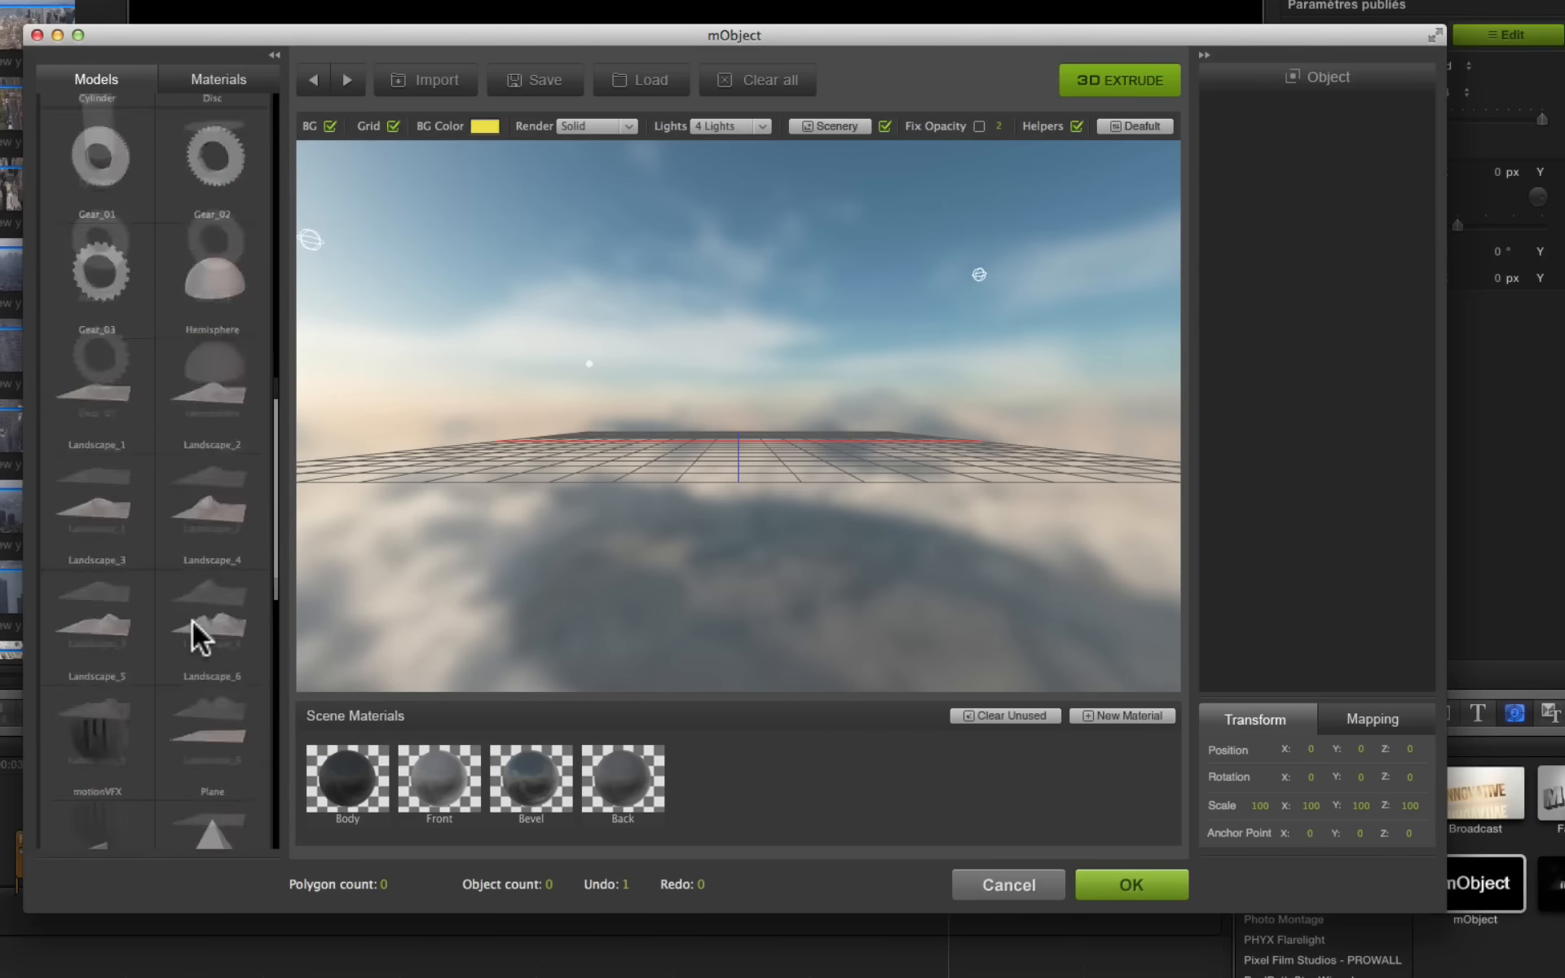
scroll(193, 621, down, 10)
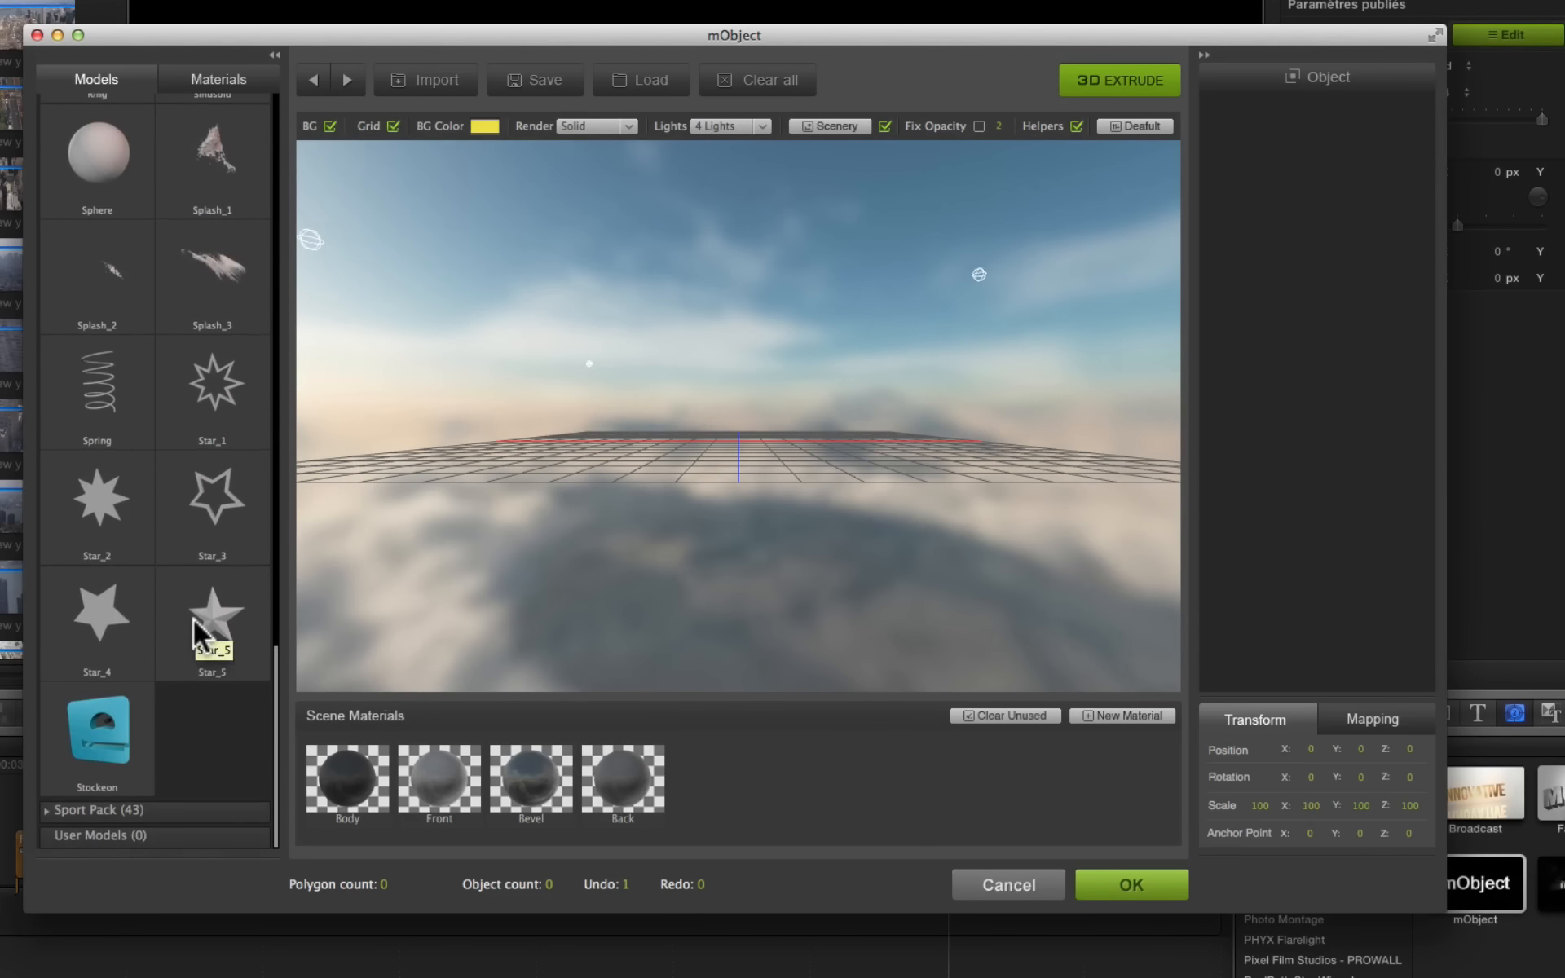
scroll(193, 618, up, 20)
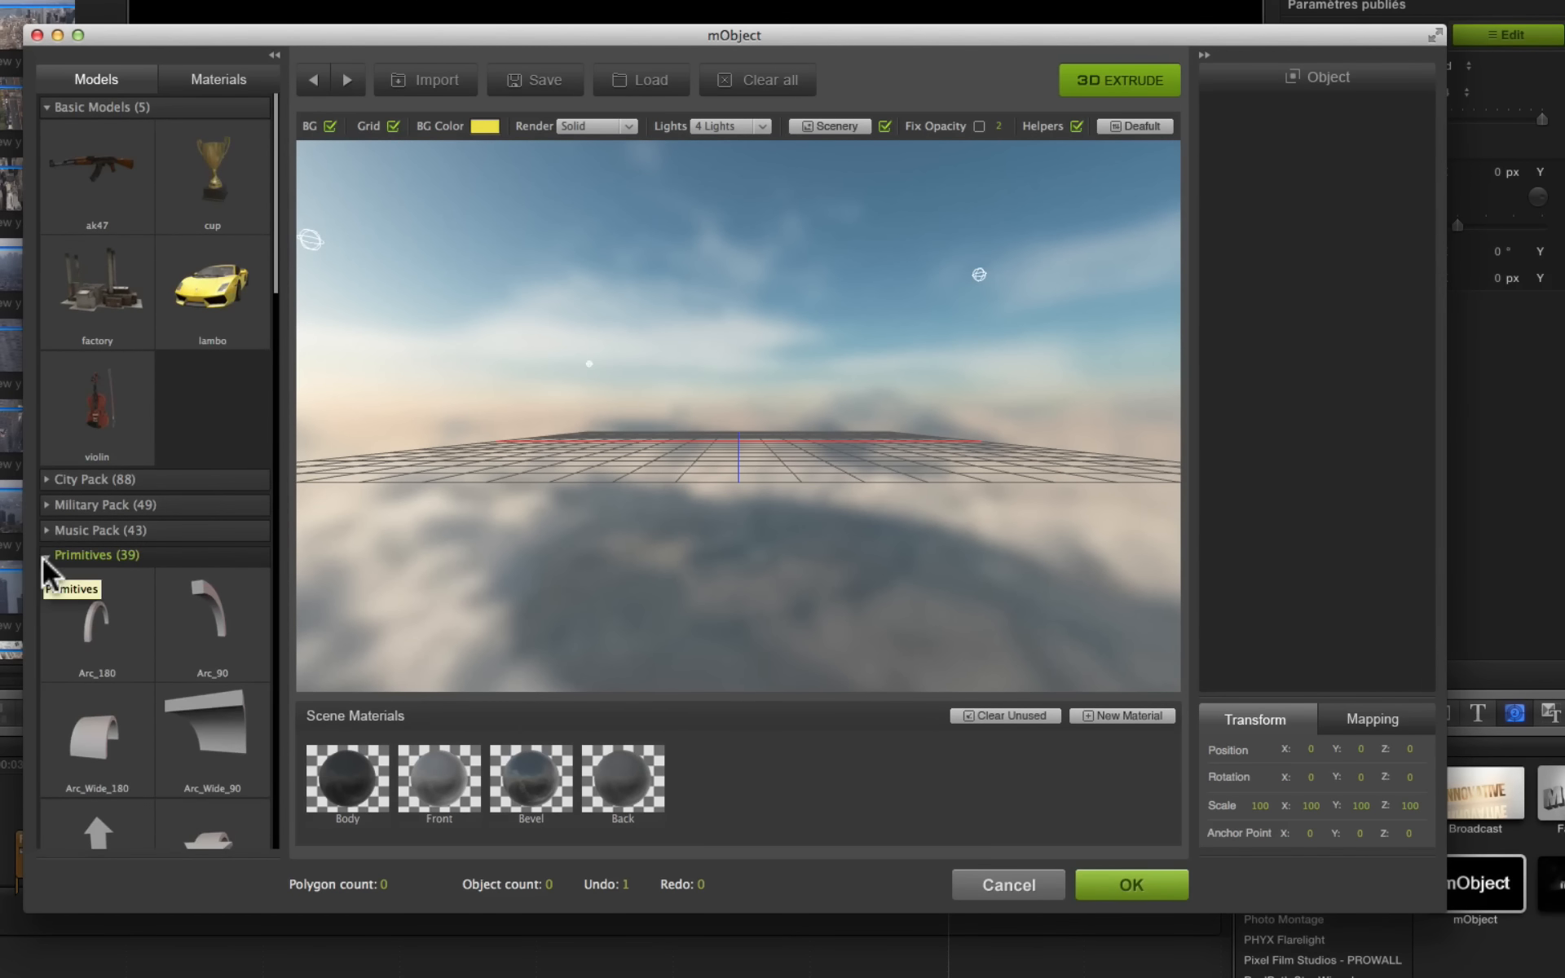
click(44, 557)
click(43, 580)
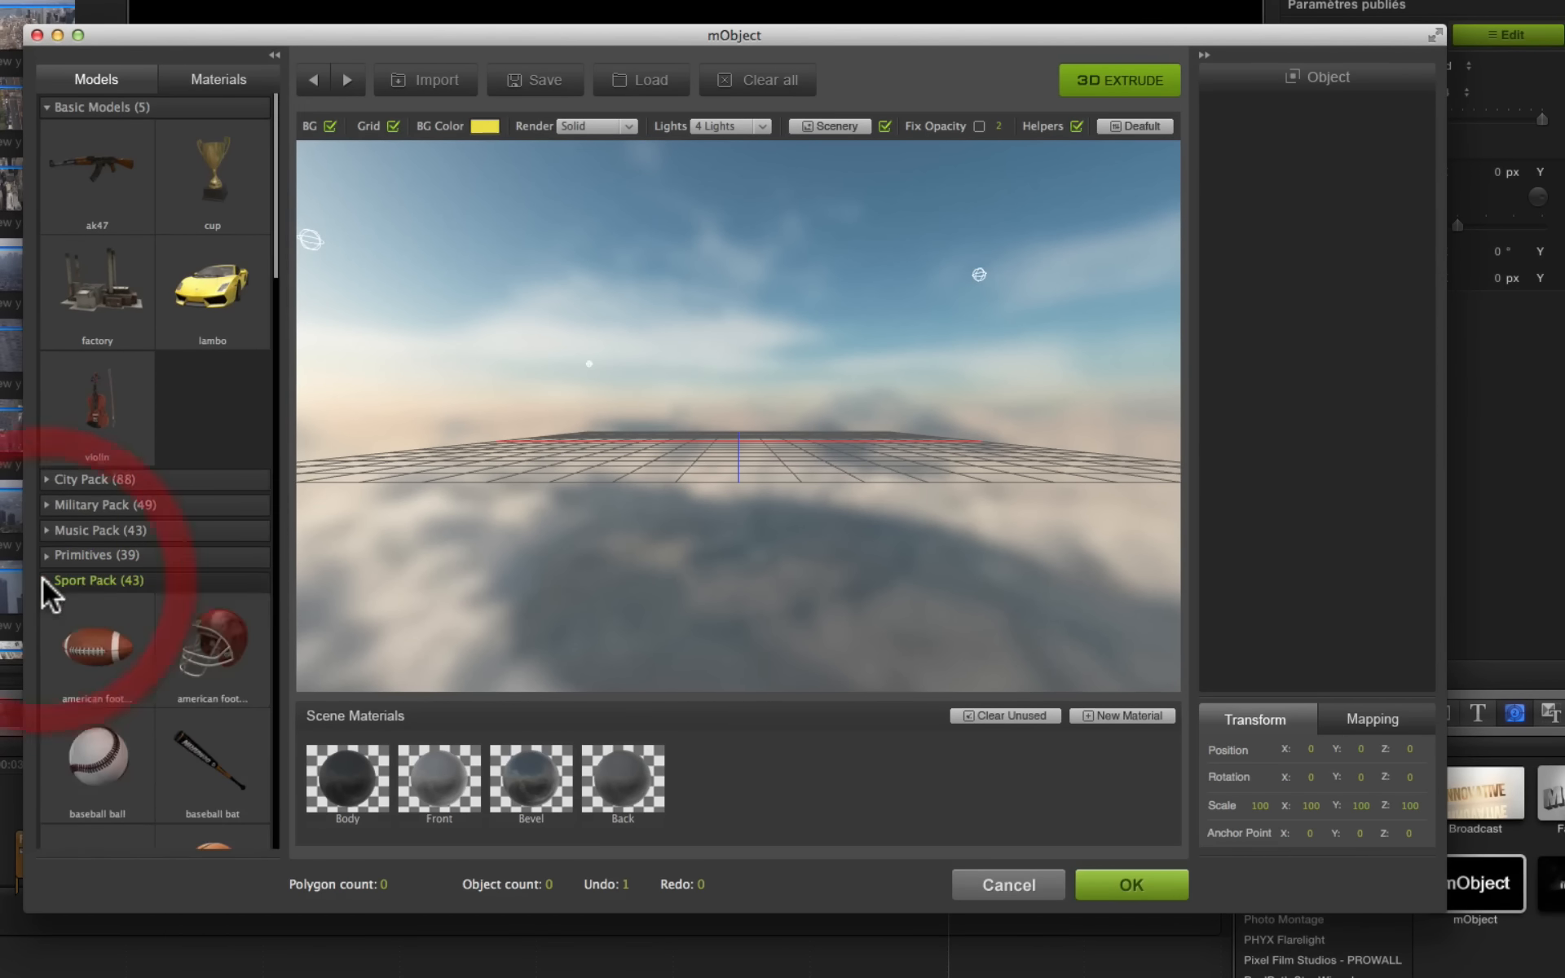
scroll(75, 613, down, 5)
scroll(80, 608, up, 5)
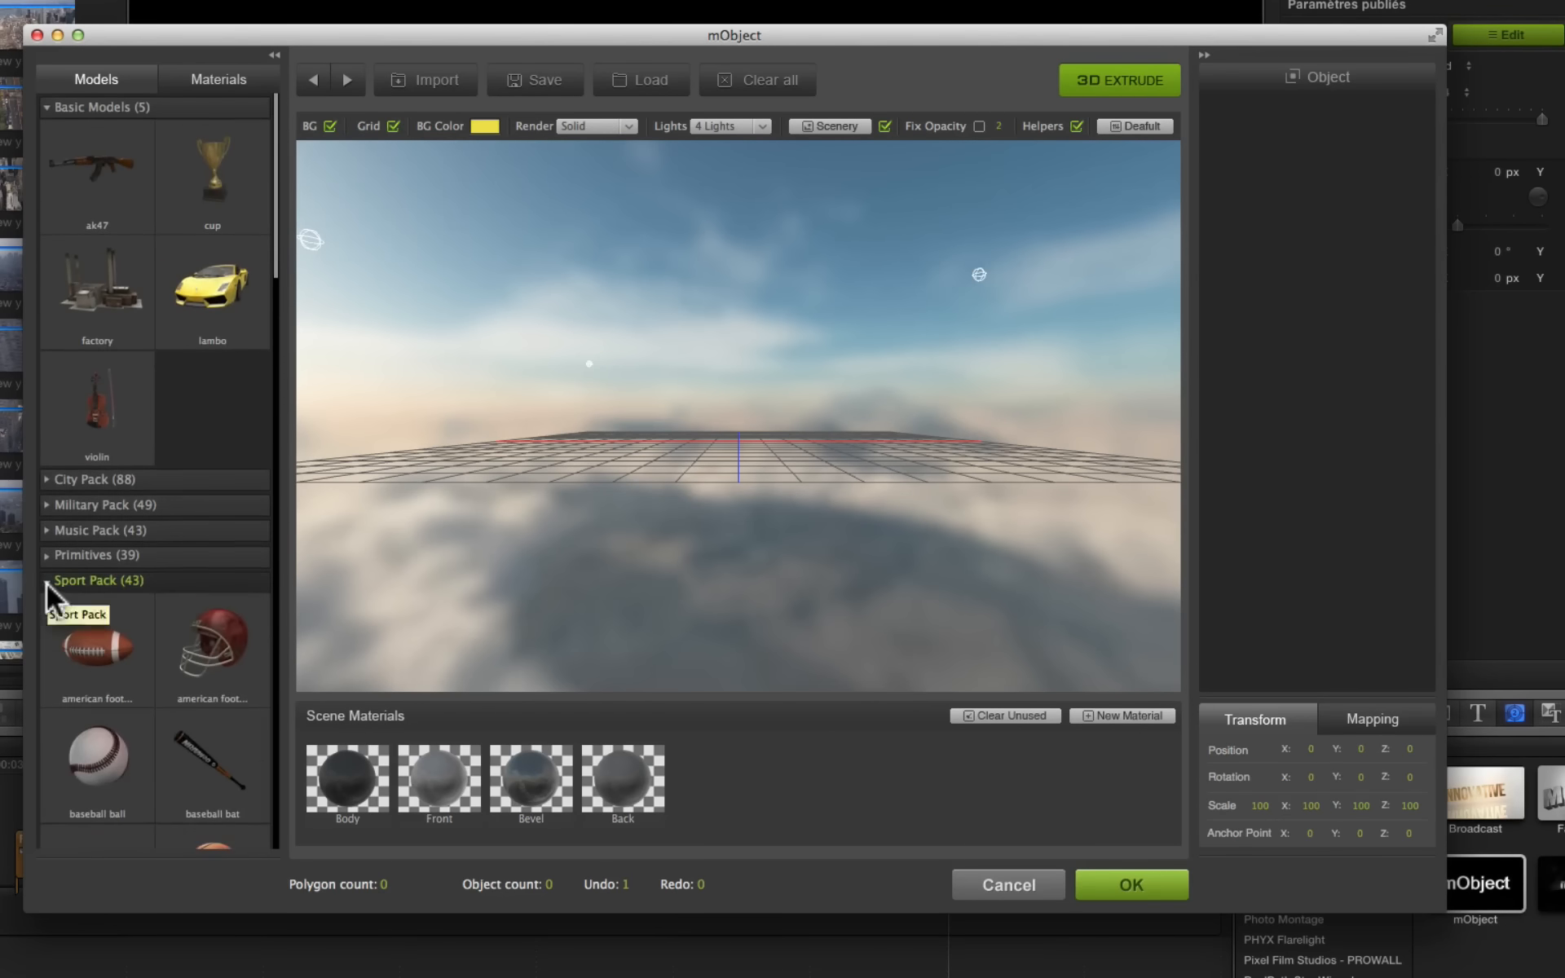
click(47, 584)
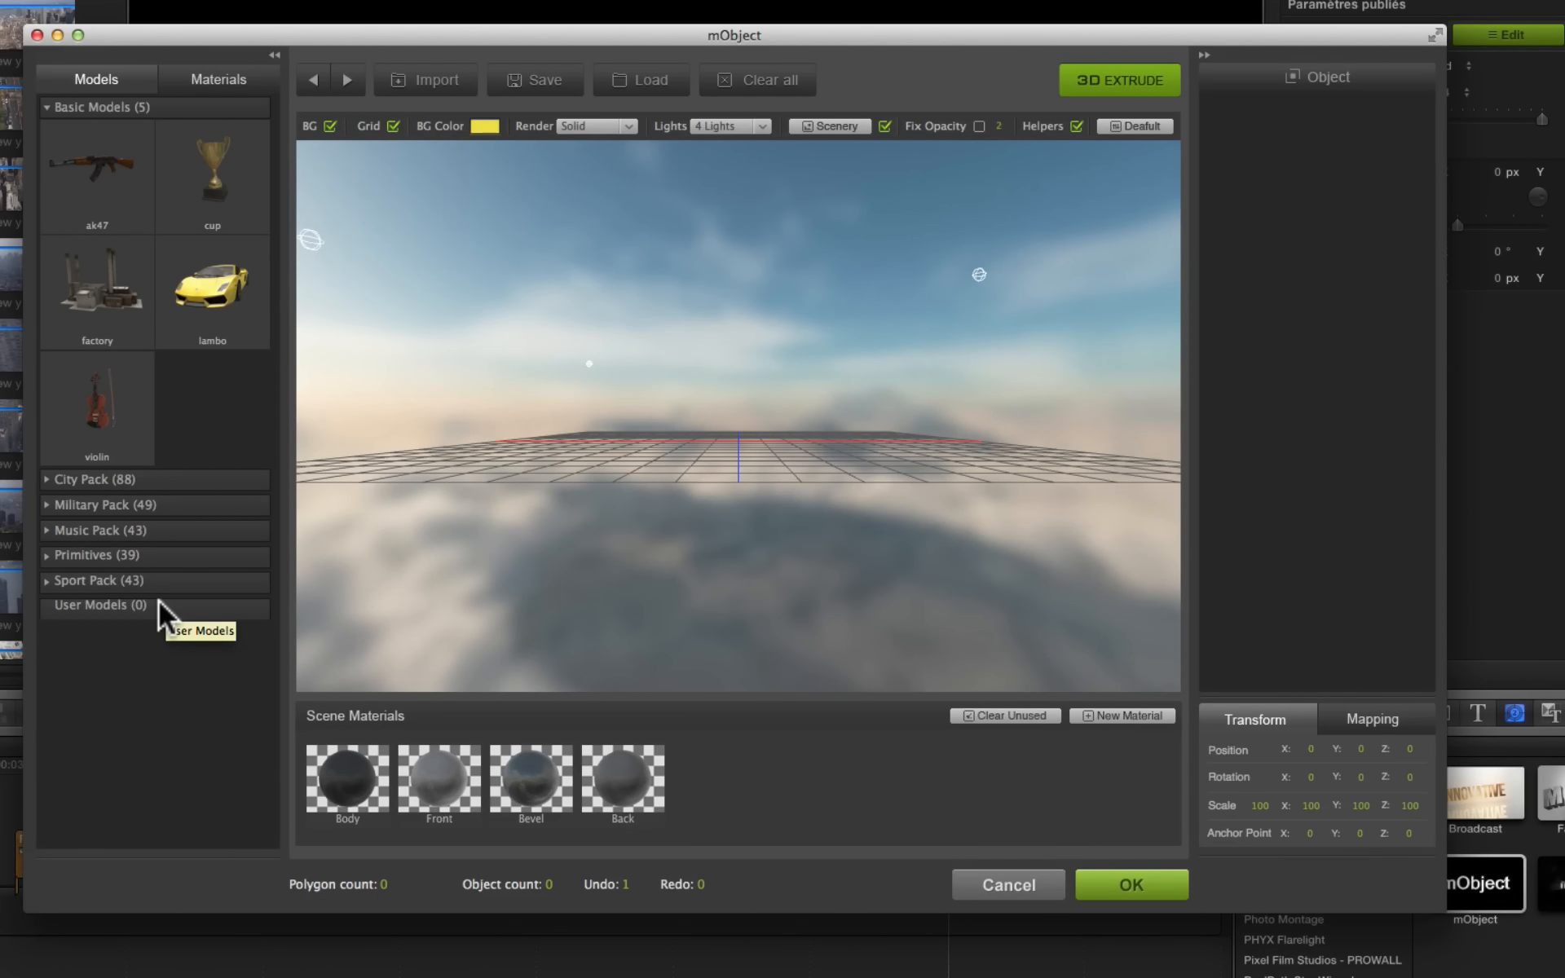
Step: Add the electric_guitar model from the Music Pack to the empty scene
click(51, 529)
scroll(154, 671, down, 5)
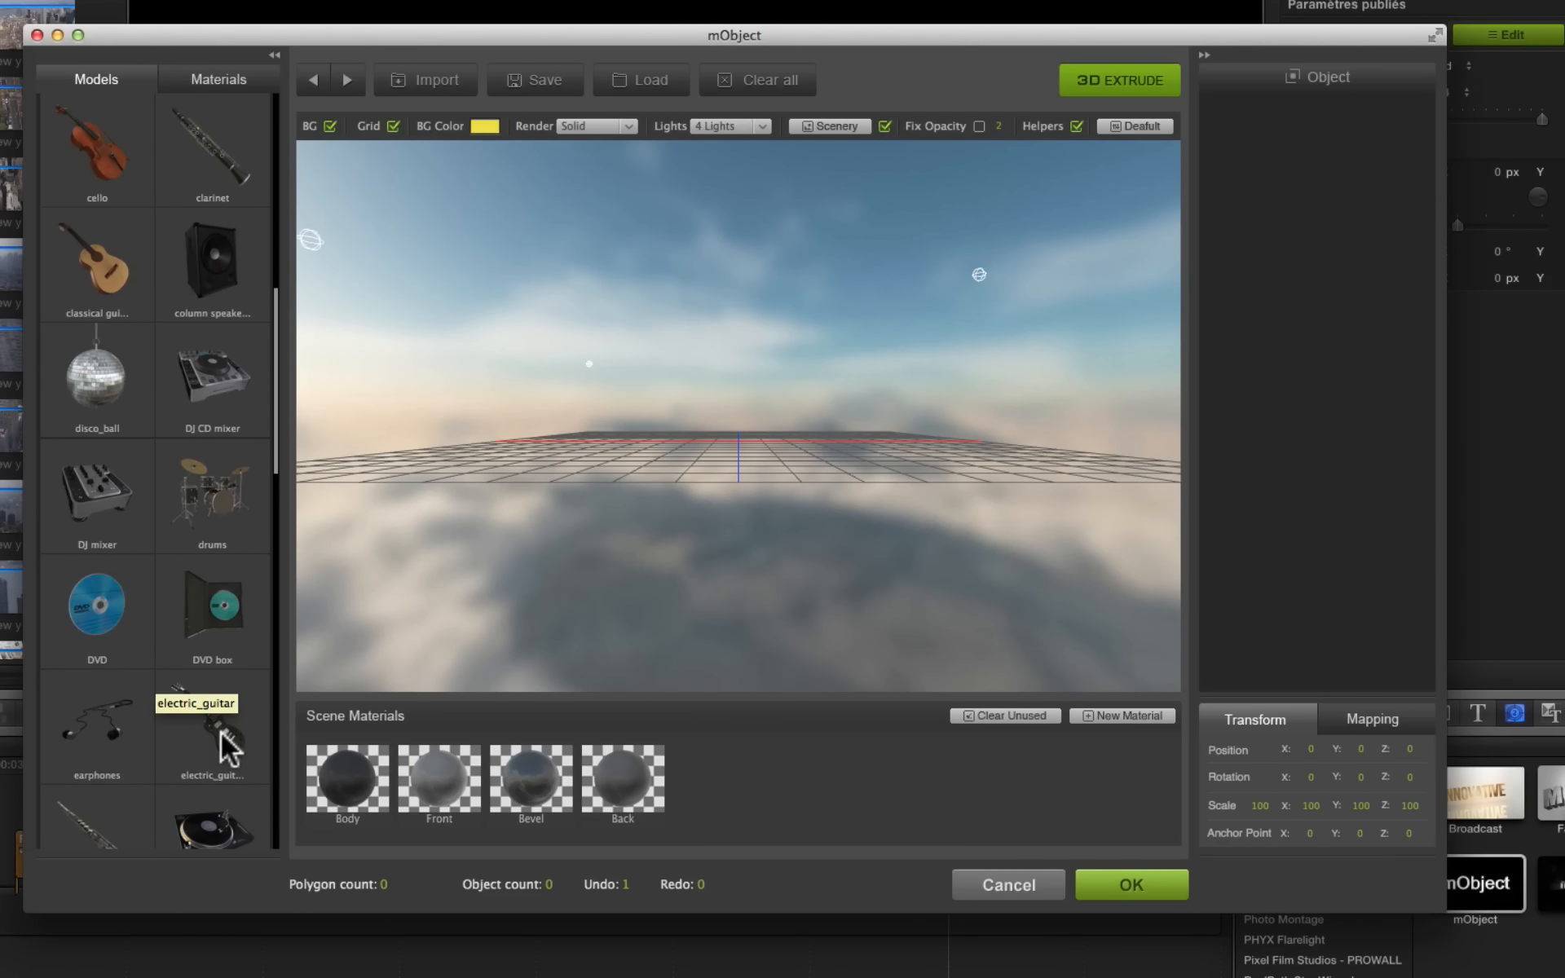
click(219, 732)
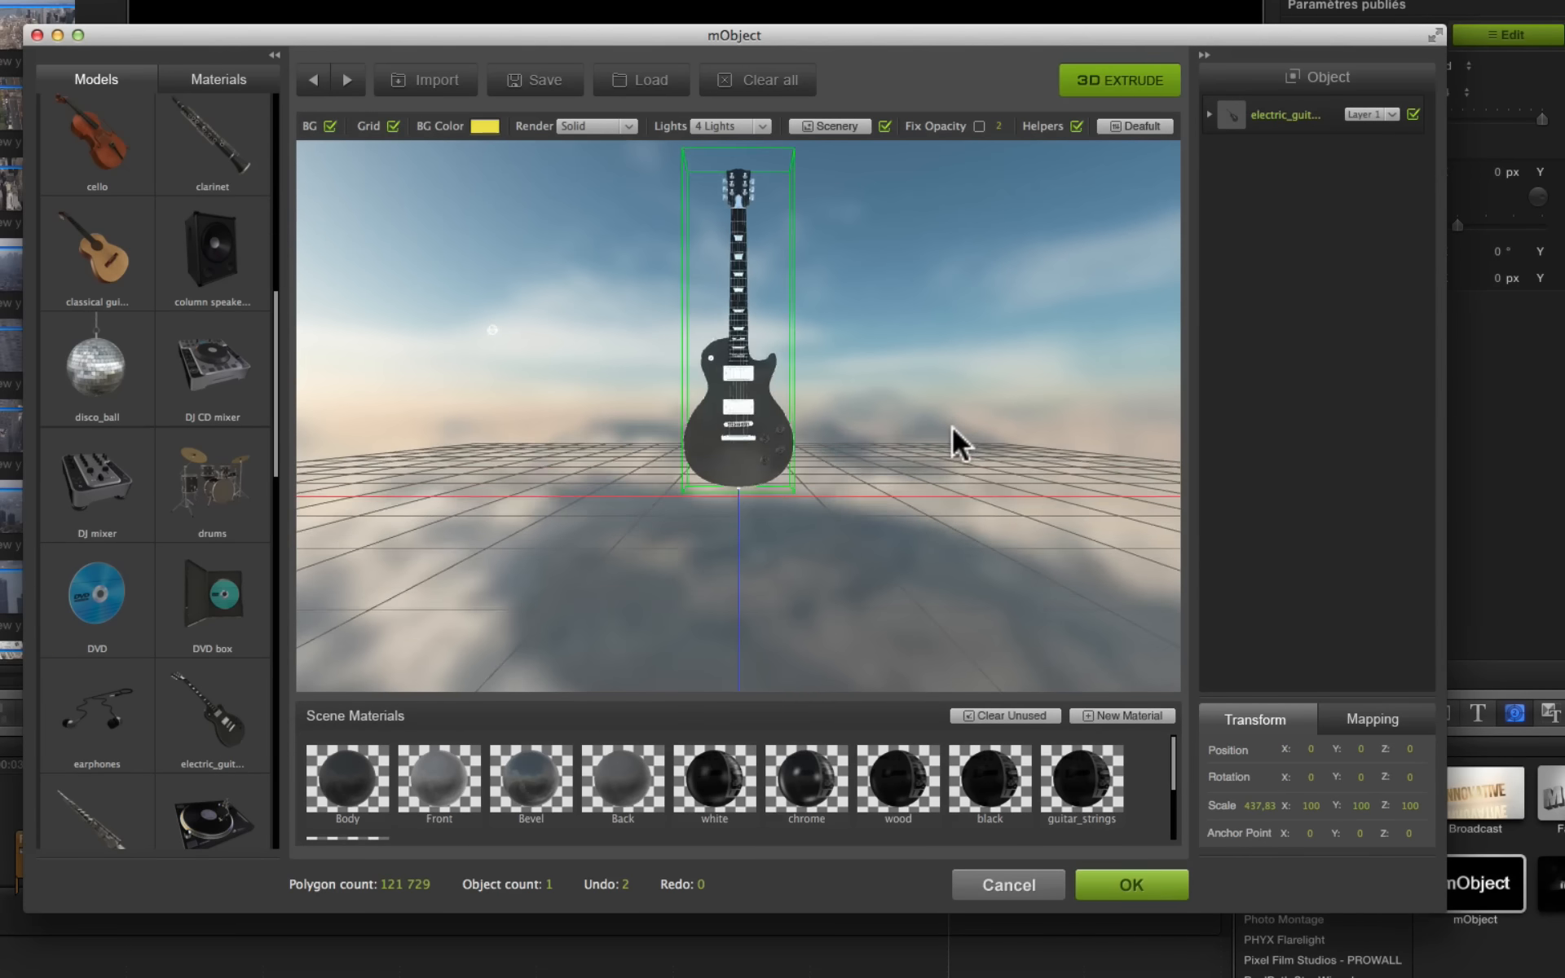
Step: Examine the electric guitar's body up close and expand its object entry to show the component parts
drag(953, 427, 1037, 398)
scroll(771, 443, up, 10)
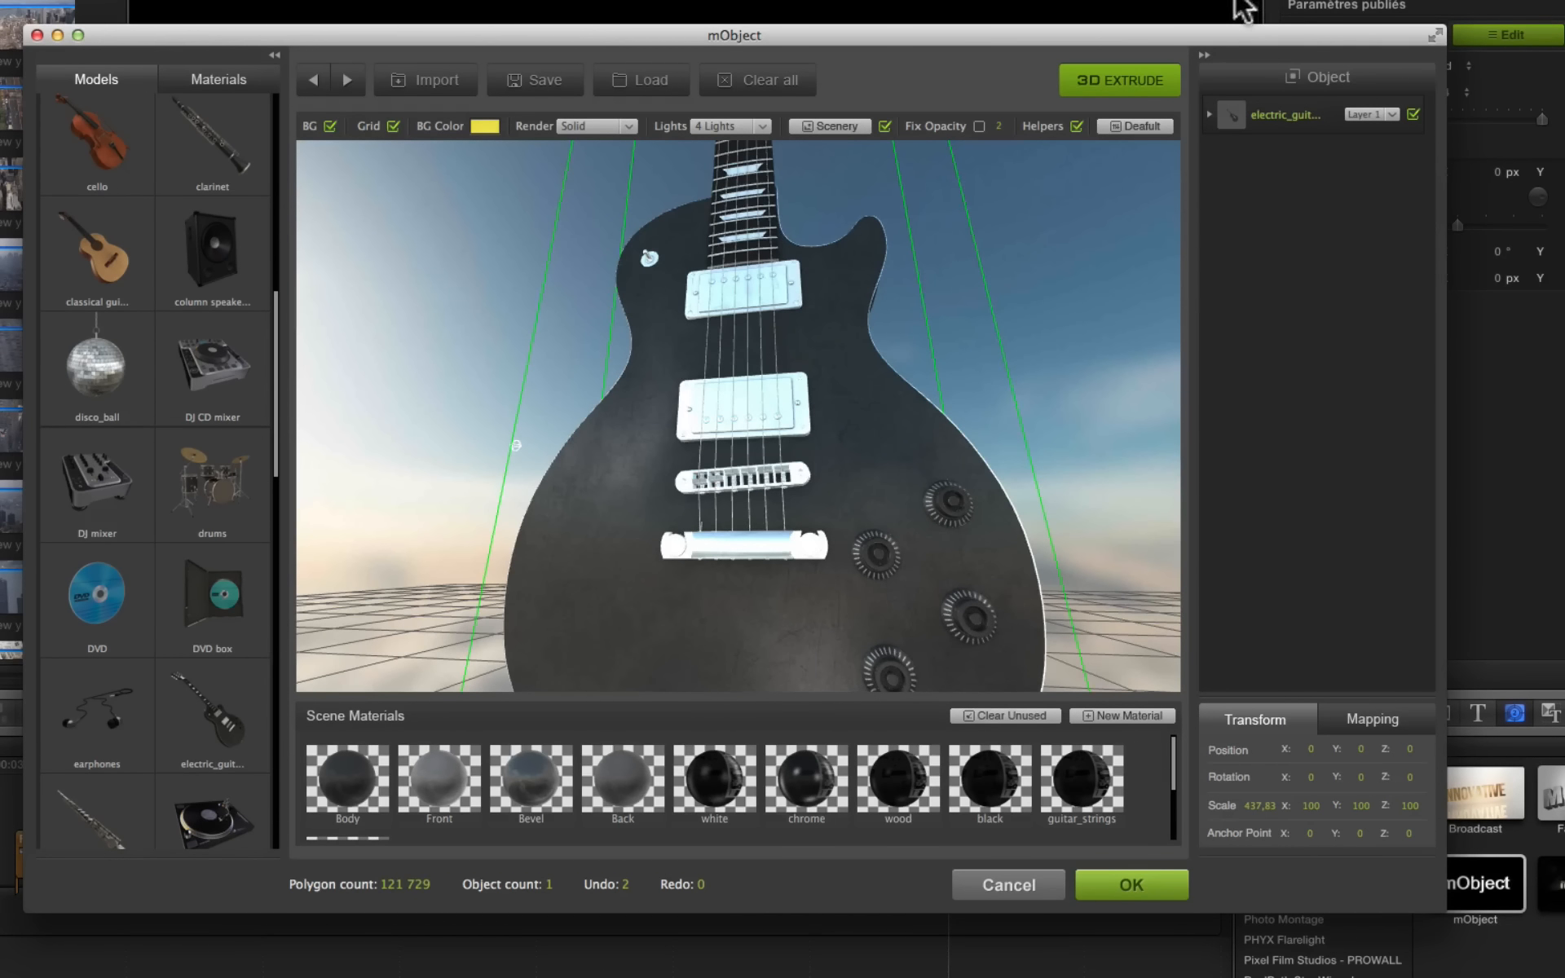
click(1211, 116)
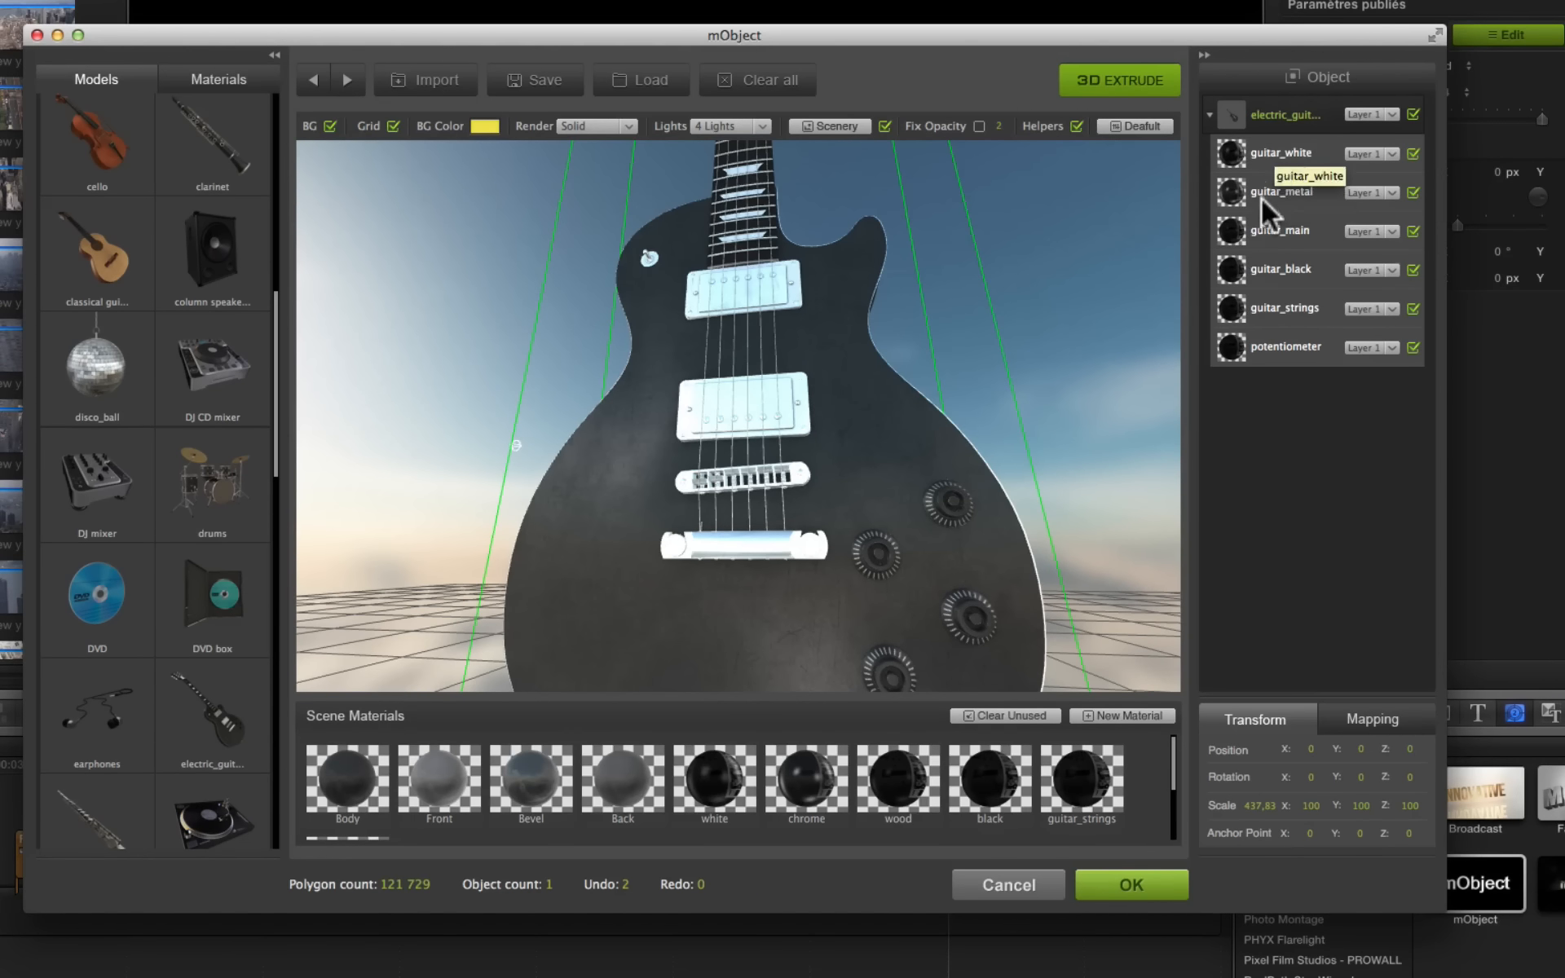
Step: Give the guitar_metal part's chrome material a light blue specular color and move the Colors window clear of the material editor
click(1278, 197)
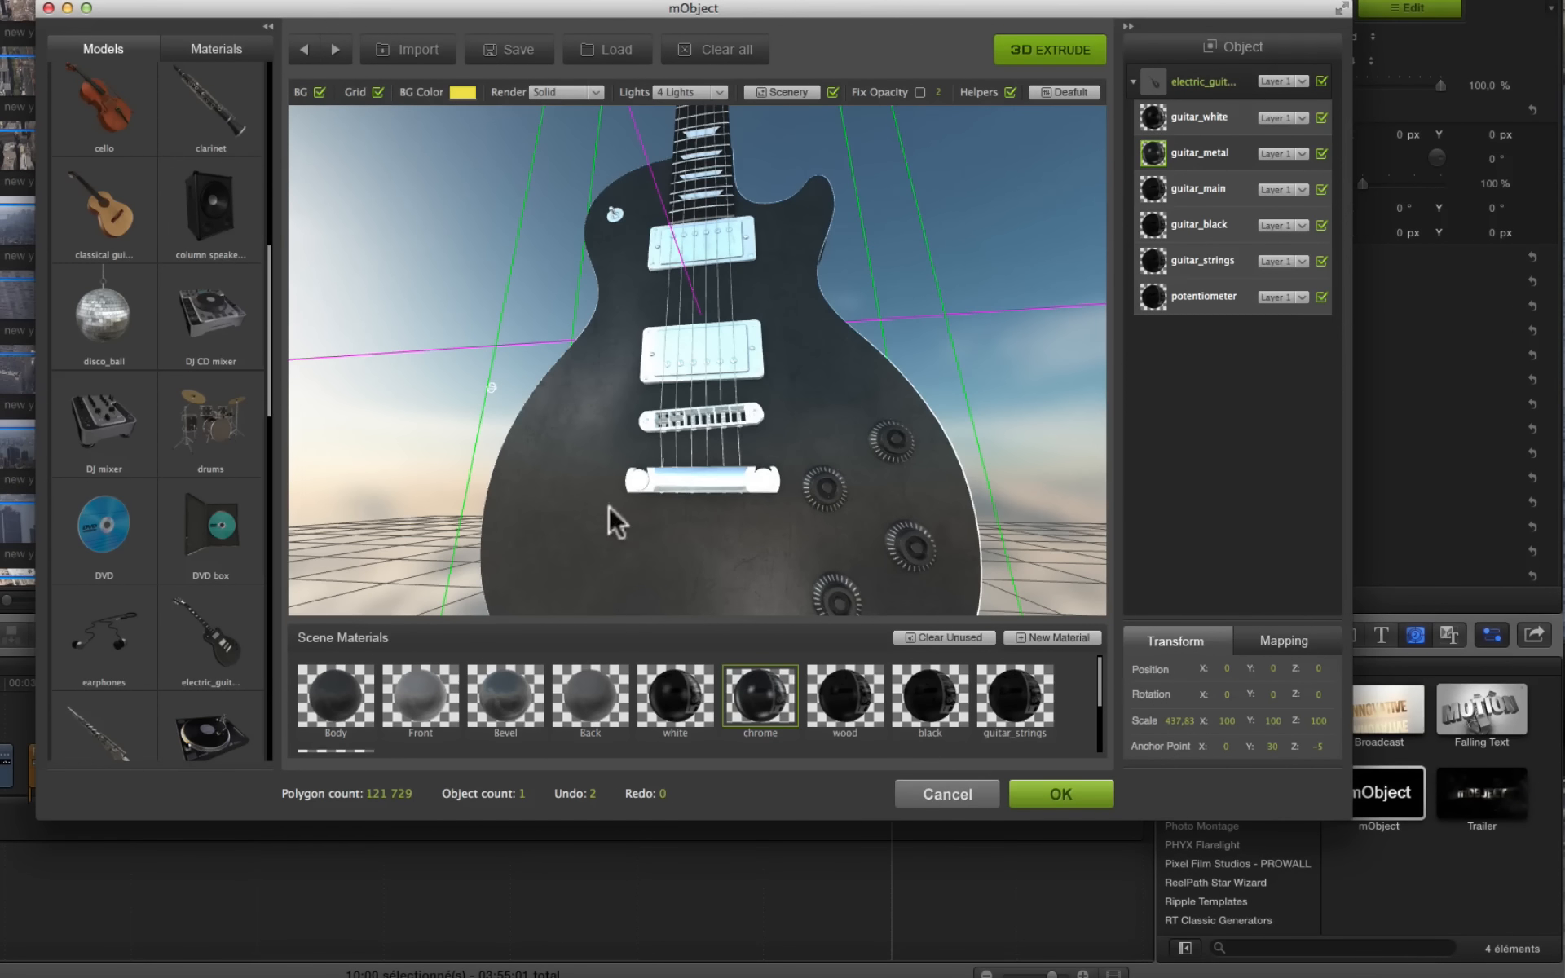
double_click(1210, 148)
drag(400, 298, 1342, 571)
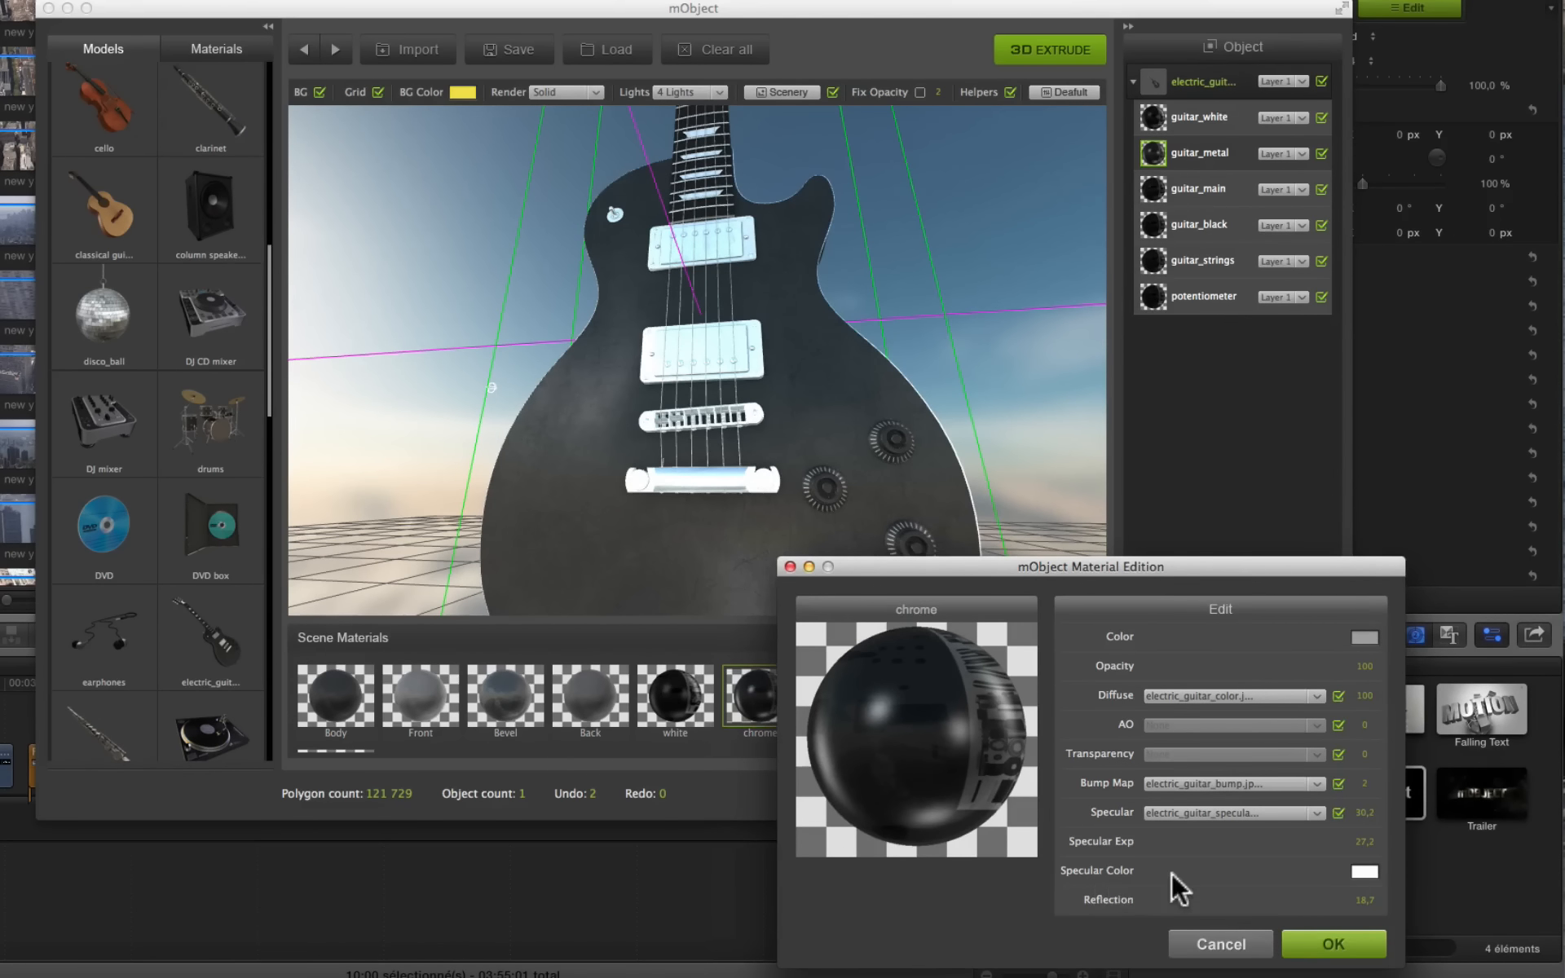
click(1366, 873)
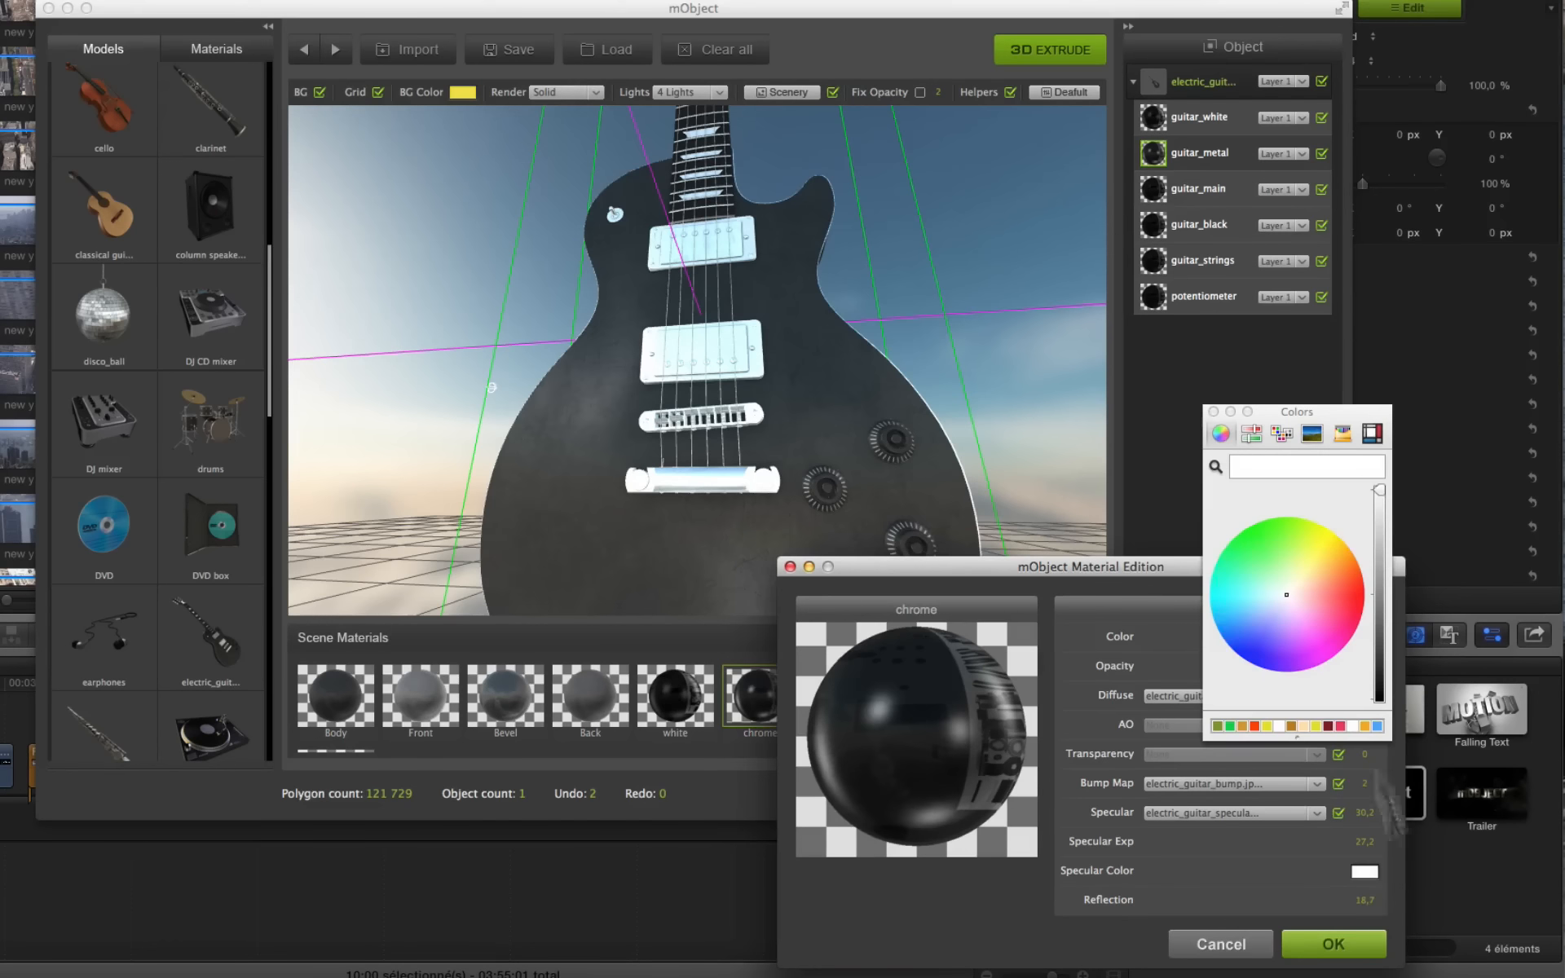
drag(1286, 595, 1241, 655)
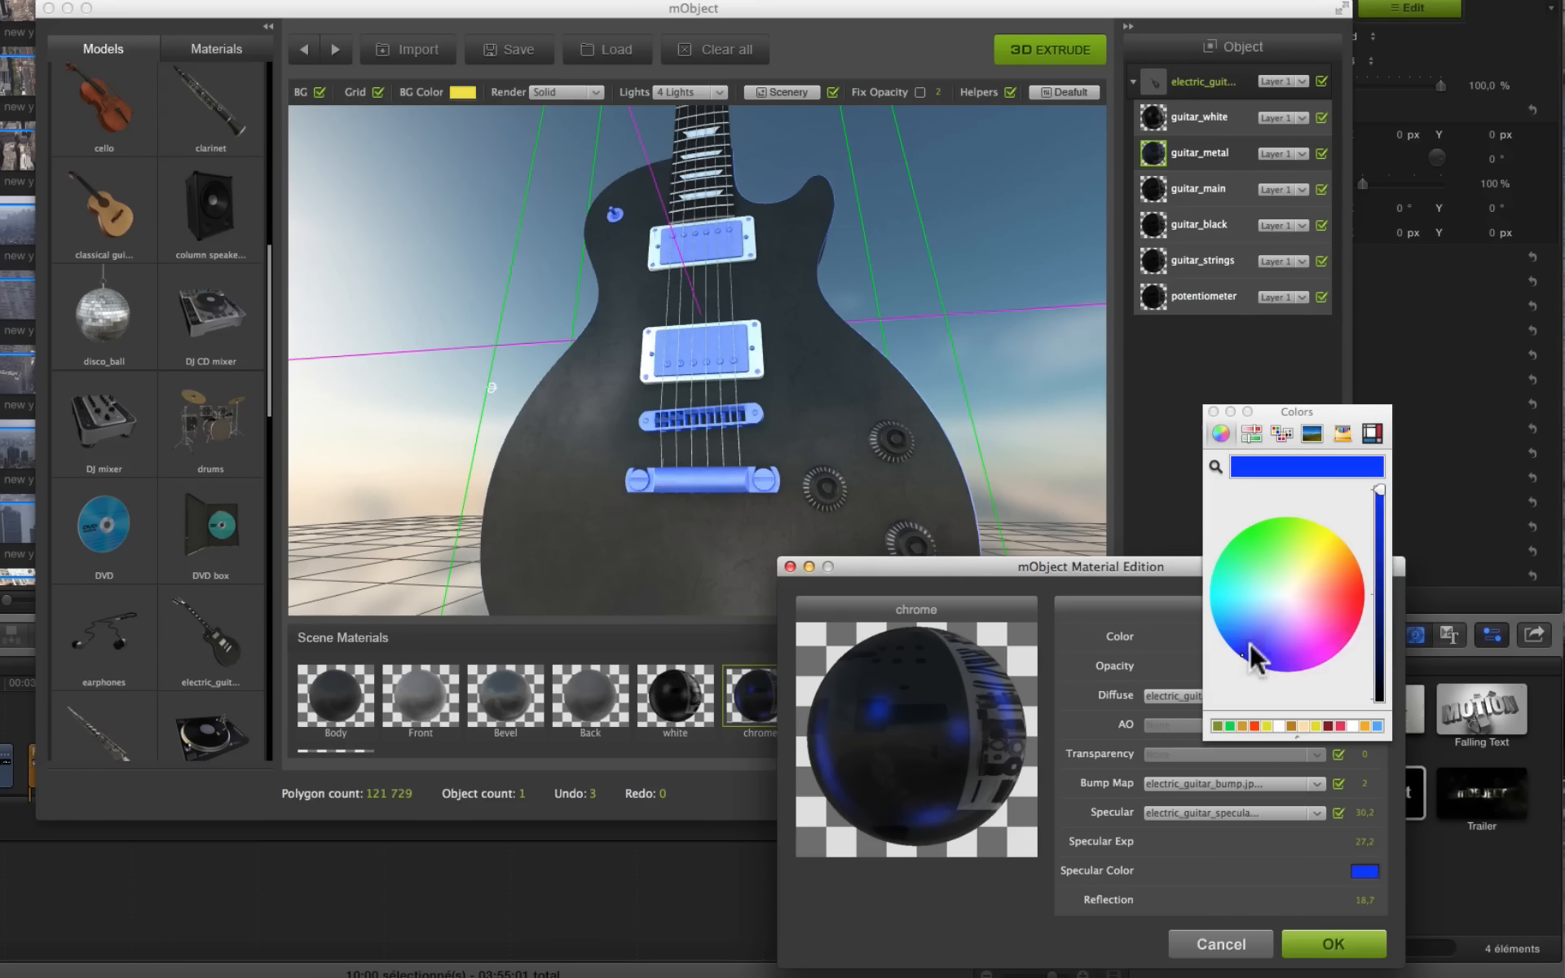
drag(1249, 642, 1267, 619)
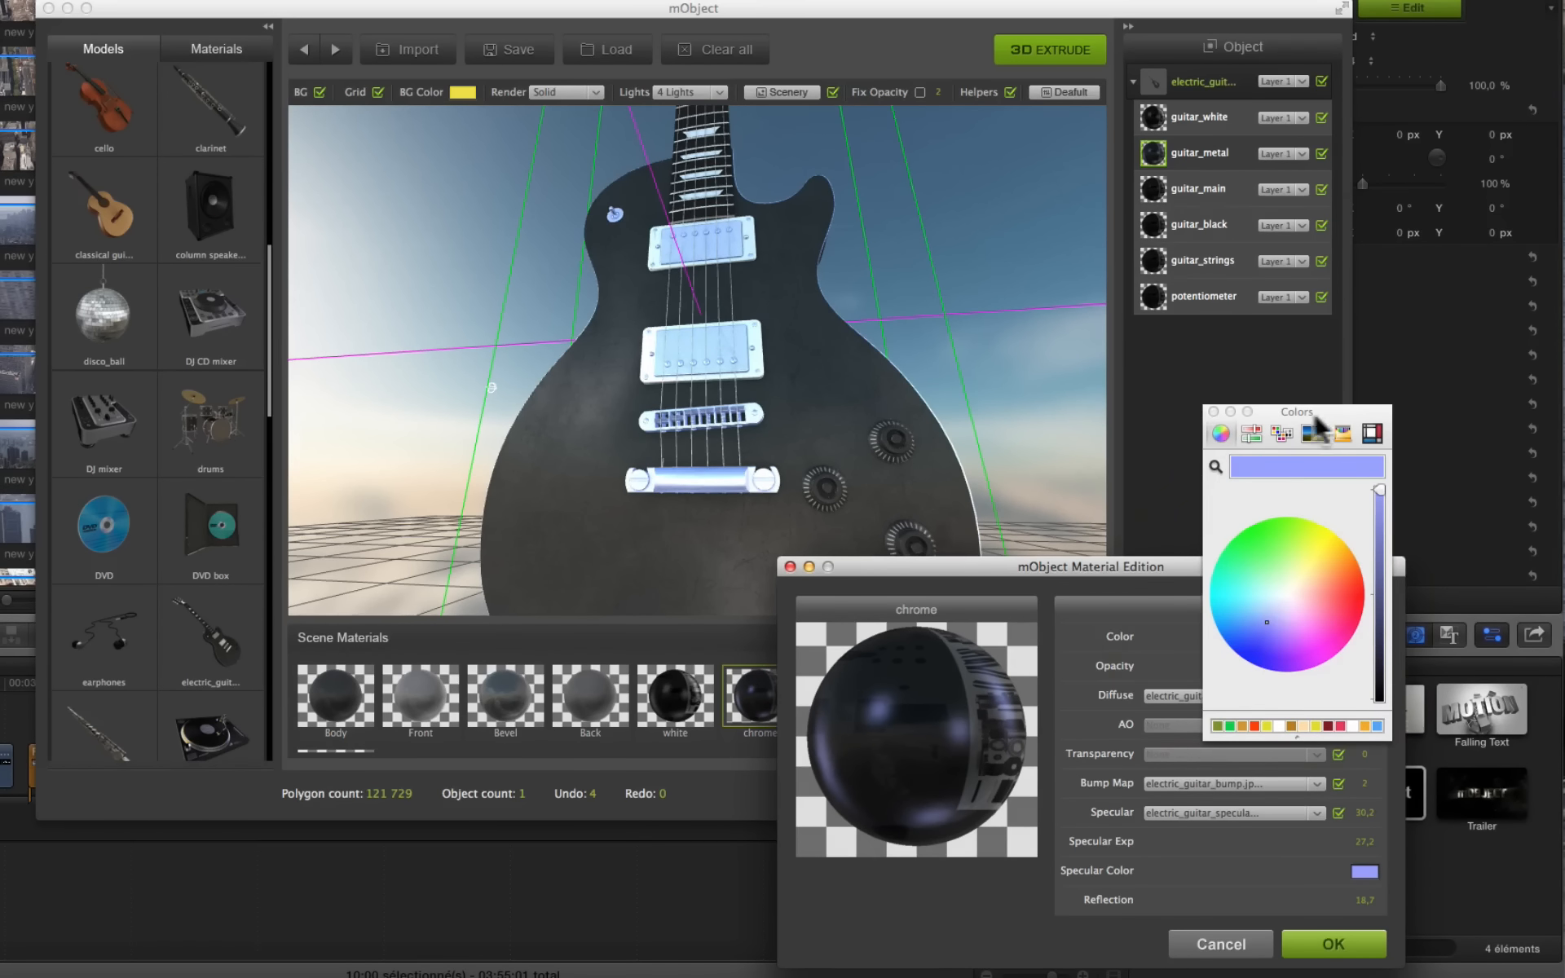
drag(1341, 416, 1395, 381)
drag(1396, 381, 1466, 230)
Step: Hide and show again the guitar_black and guitar_main parts to identify what each covers on the guitar
click(1320, 228)
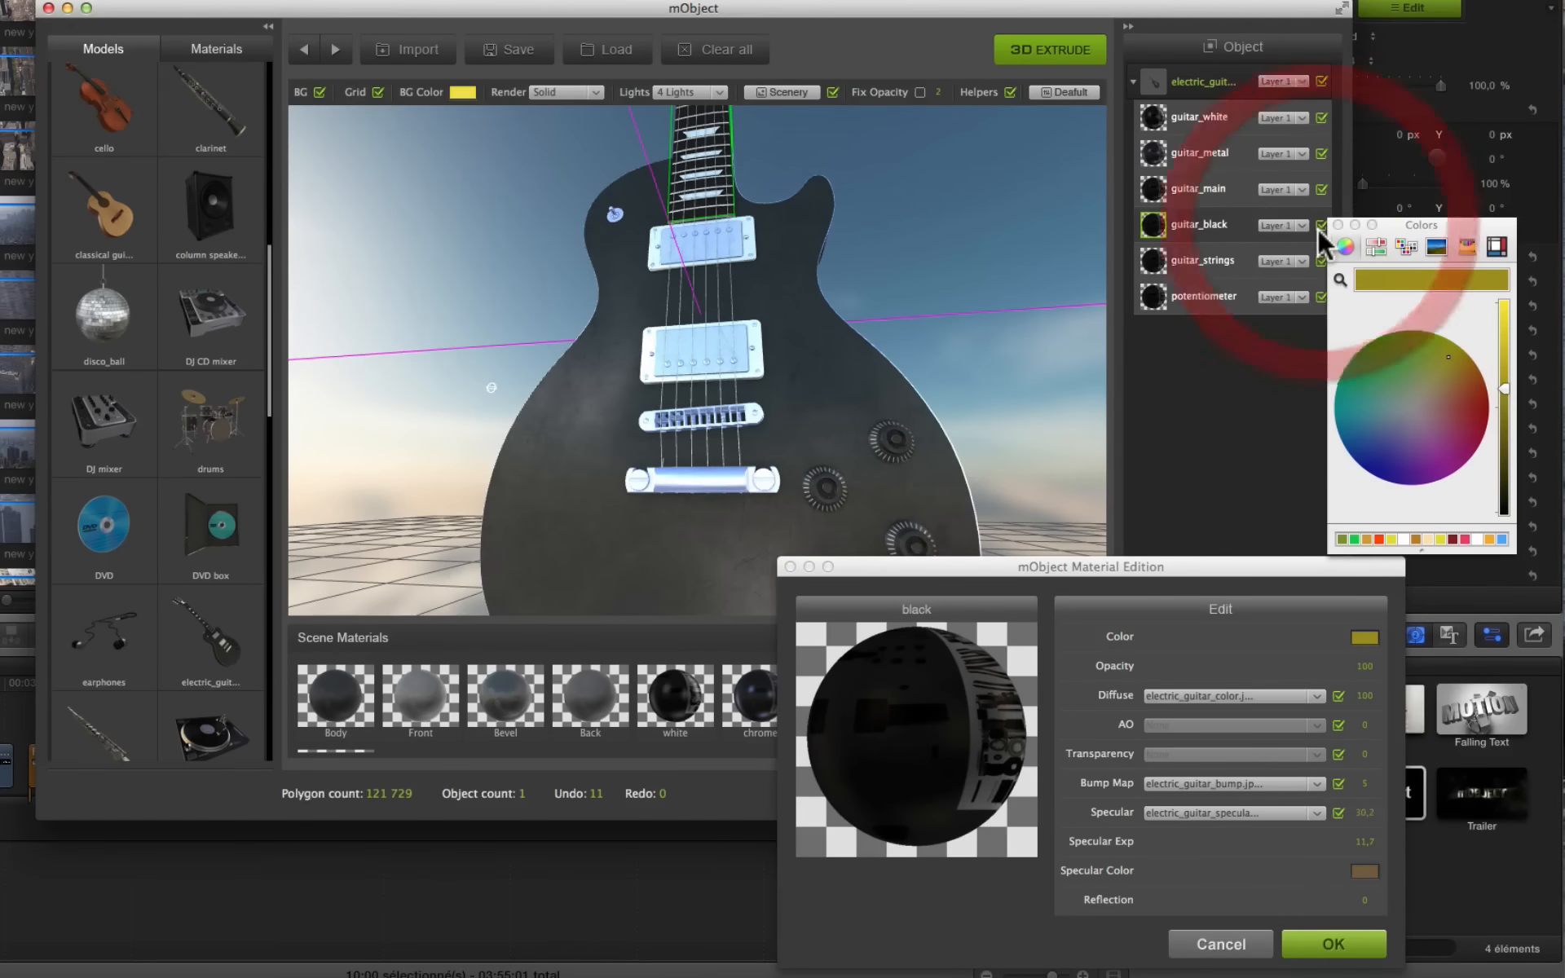
click(1321, 227)
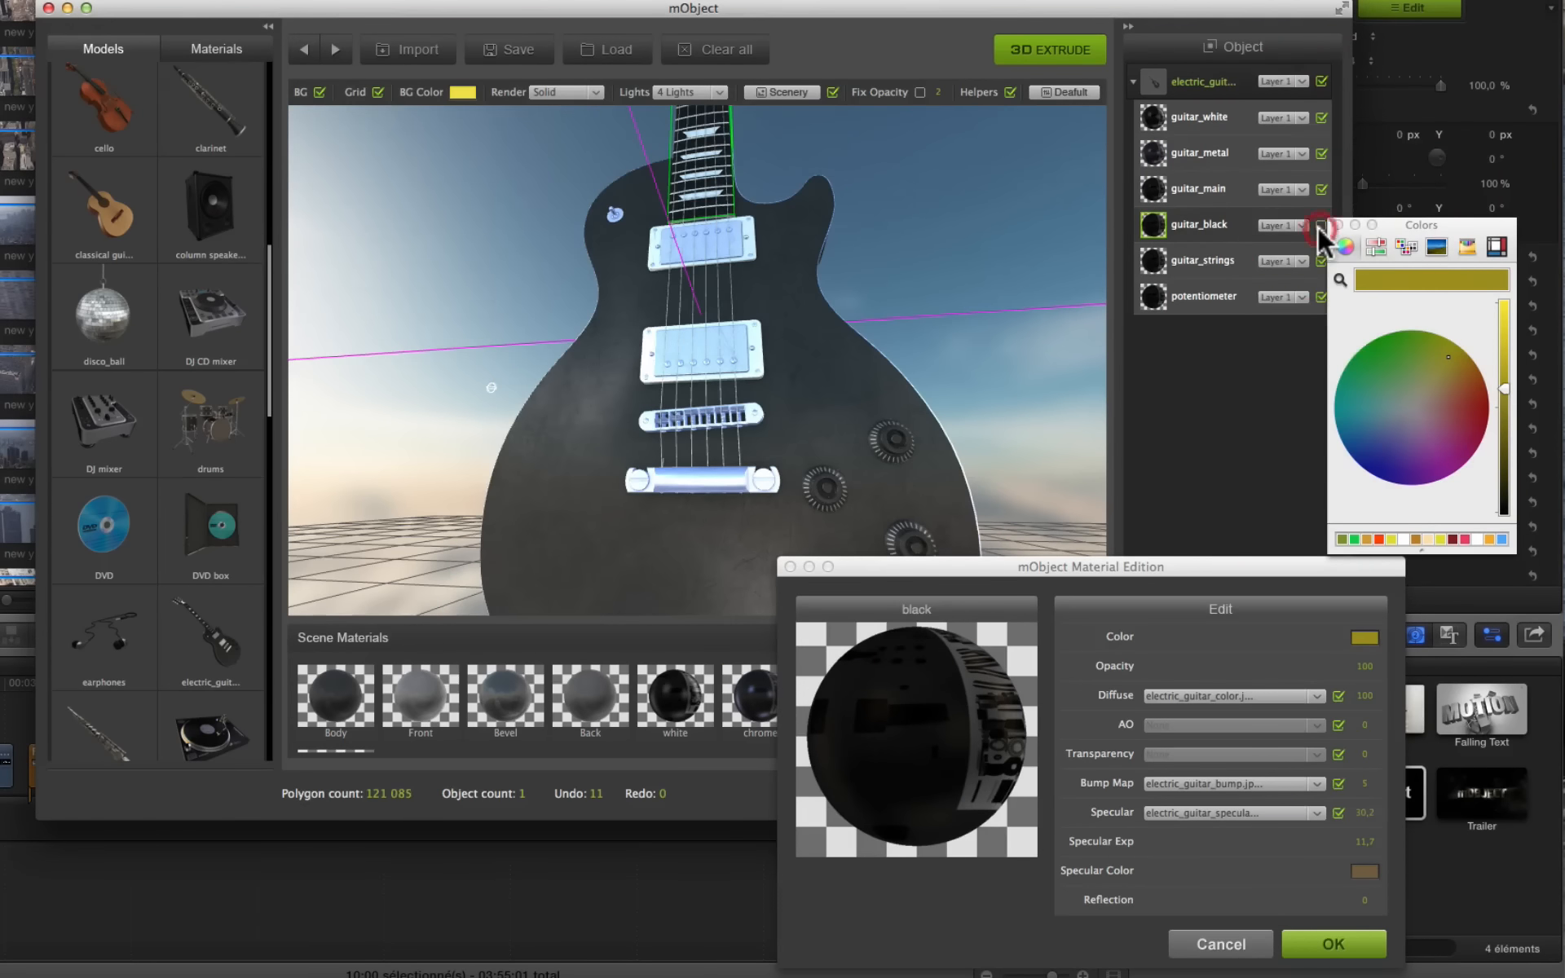
click(1320, 228)
click(1322, 190)
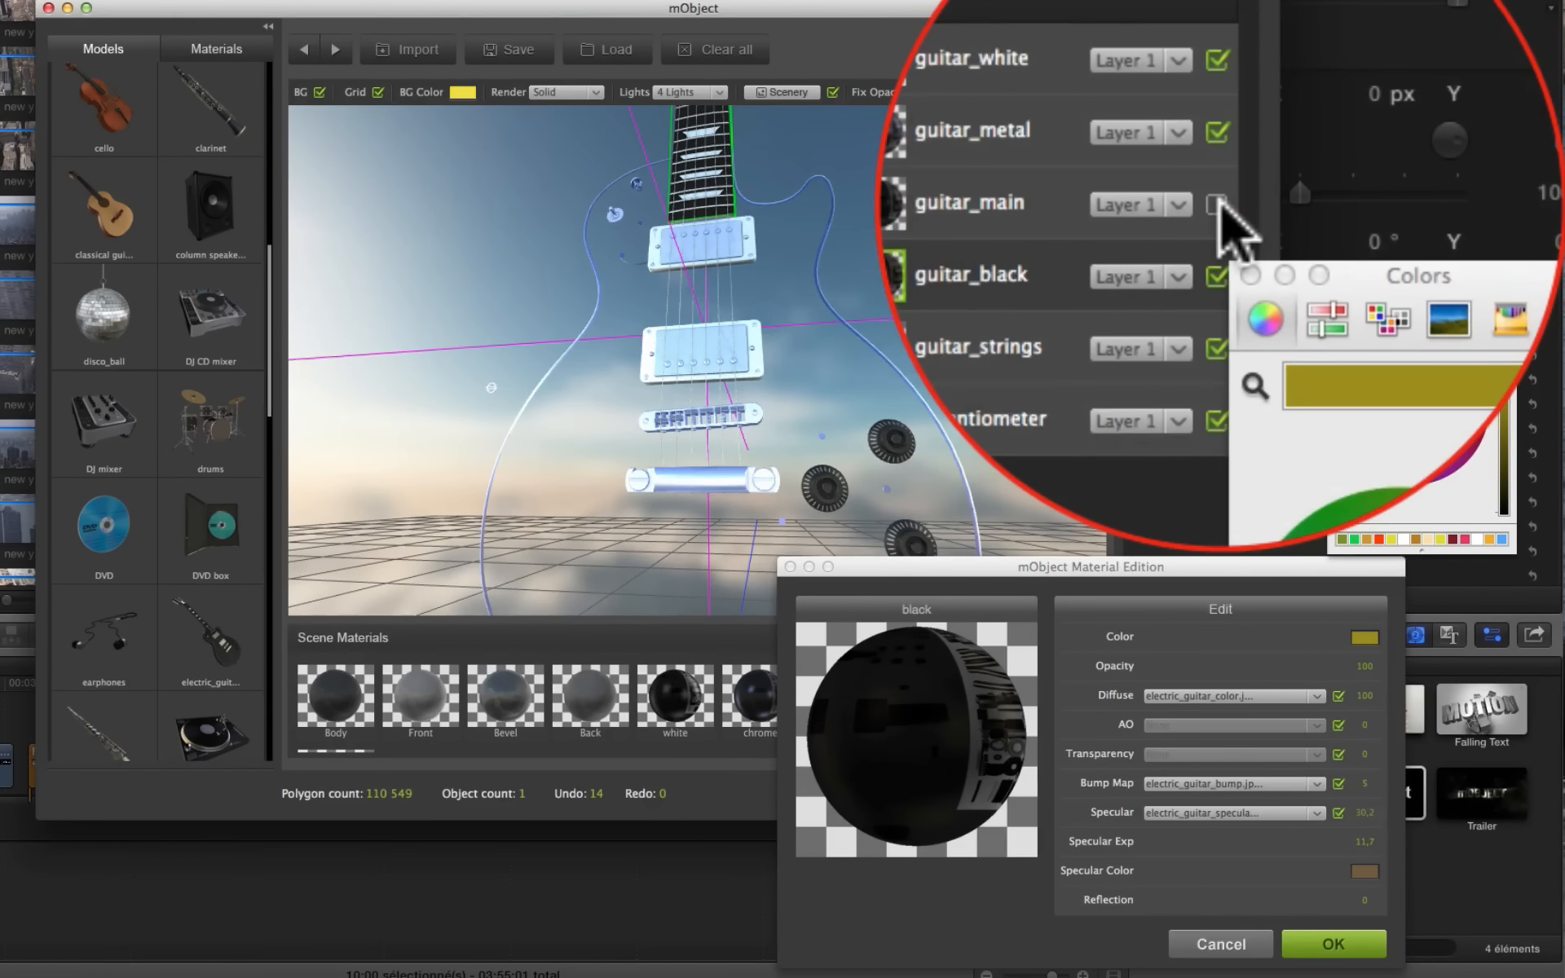
click(1321, 190)
click(1322, 190)
click(1322, 189)
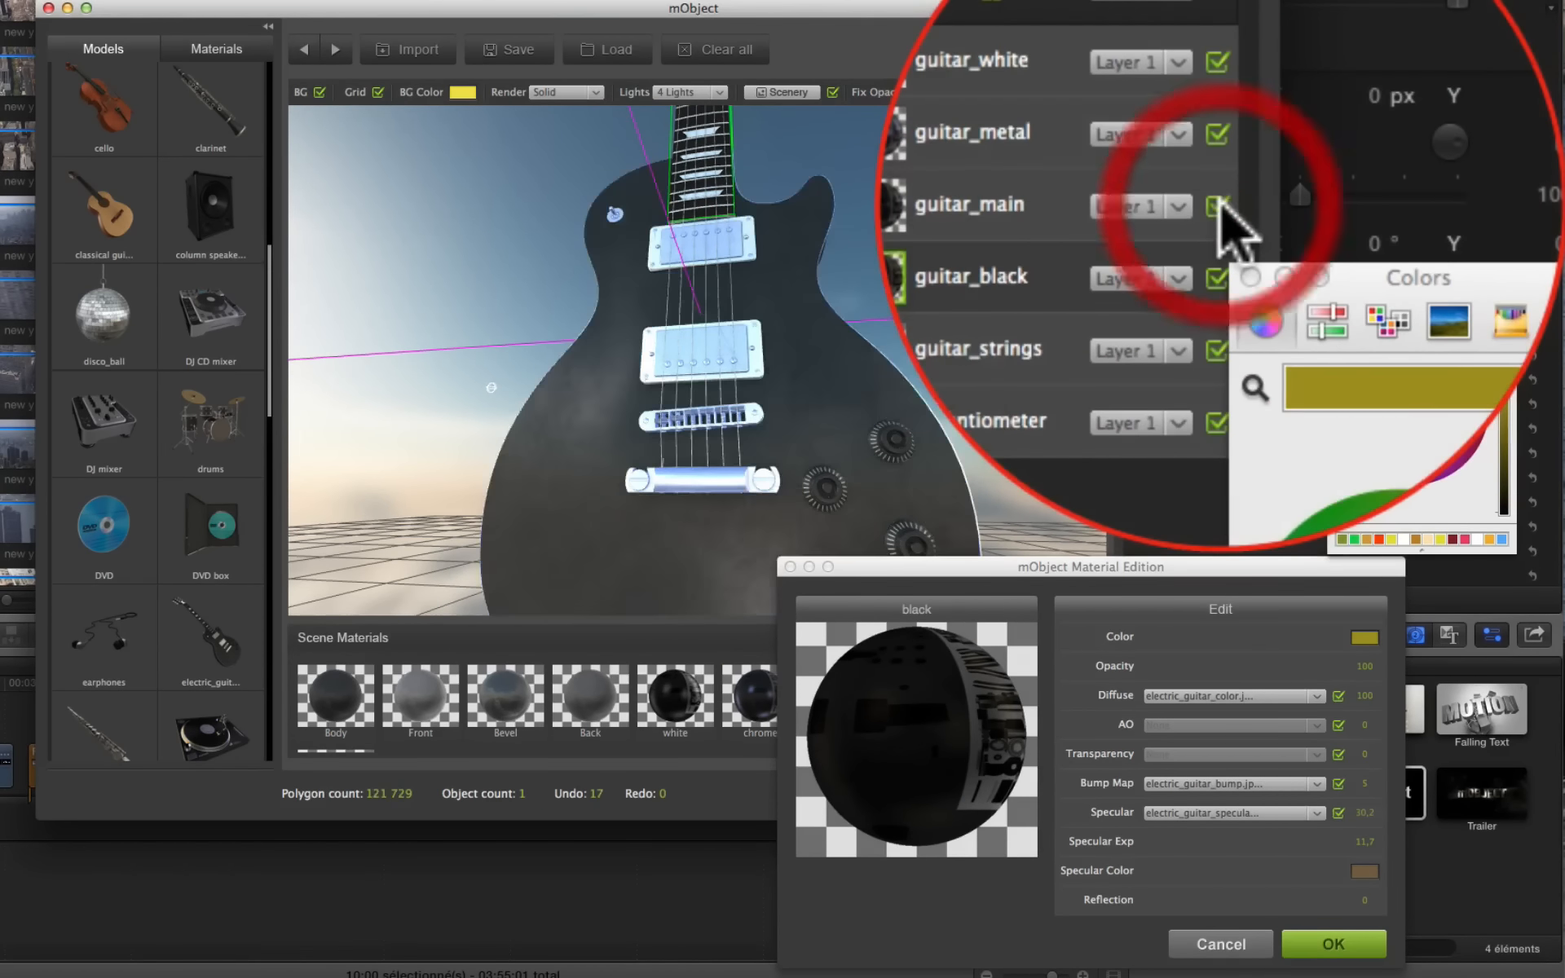
click(1321, 190)
click(1322, 189)
Step: Set the specular color of the guitar_main part's wood material to blue and apply the material edits
click(1200, 186)
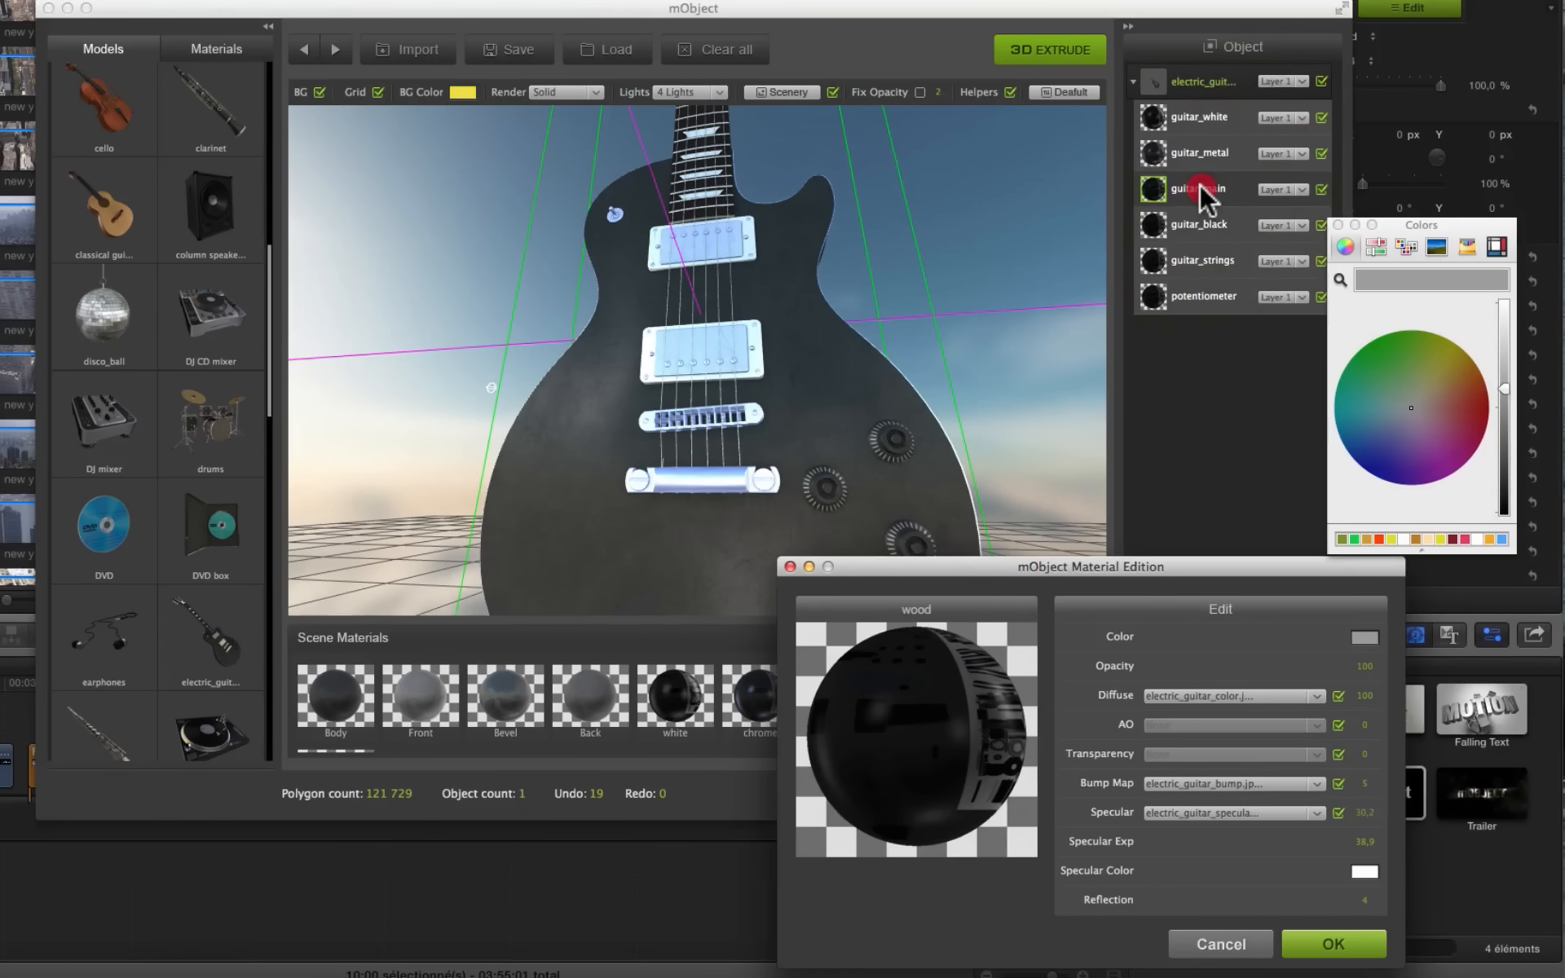
click(1372, 873)
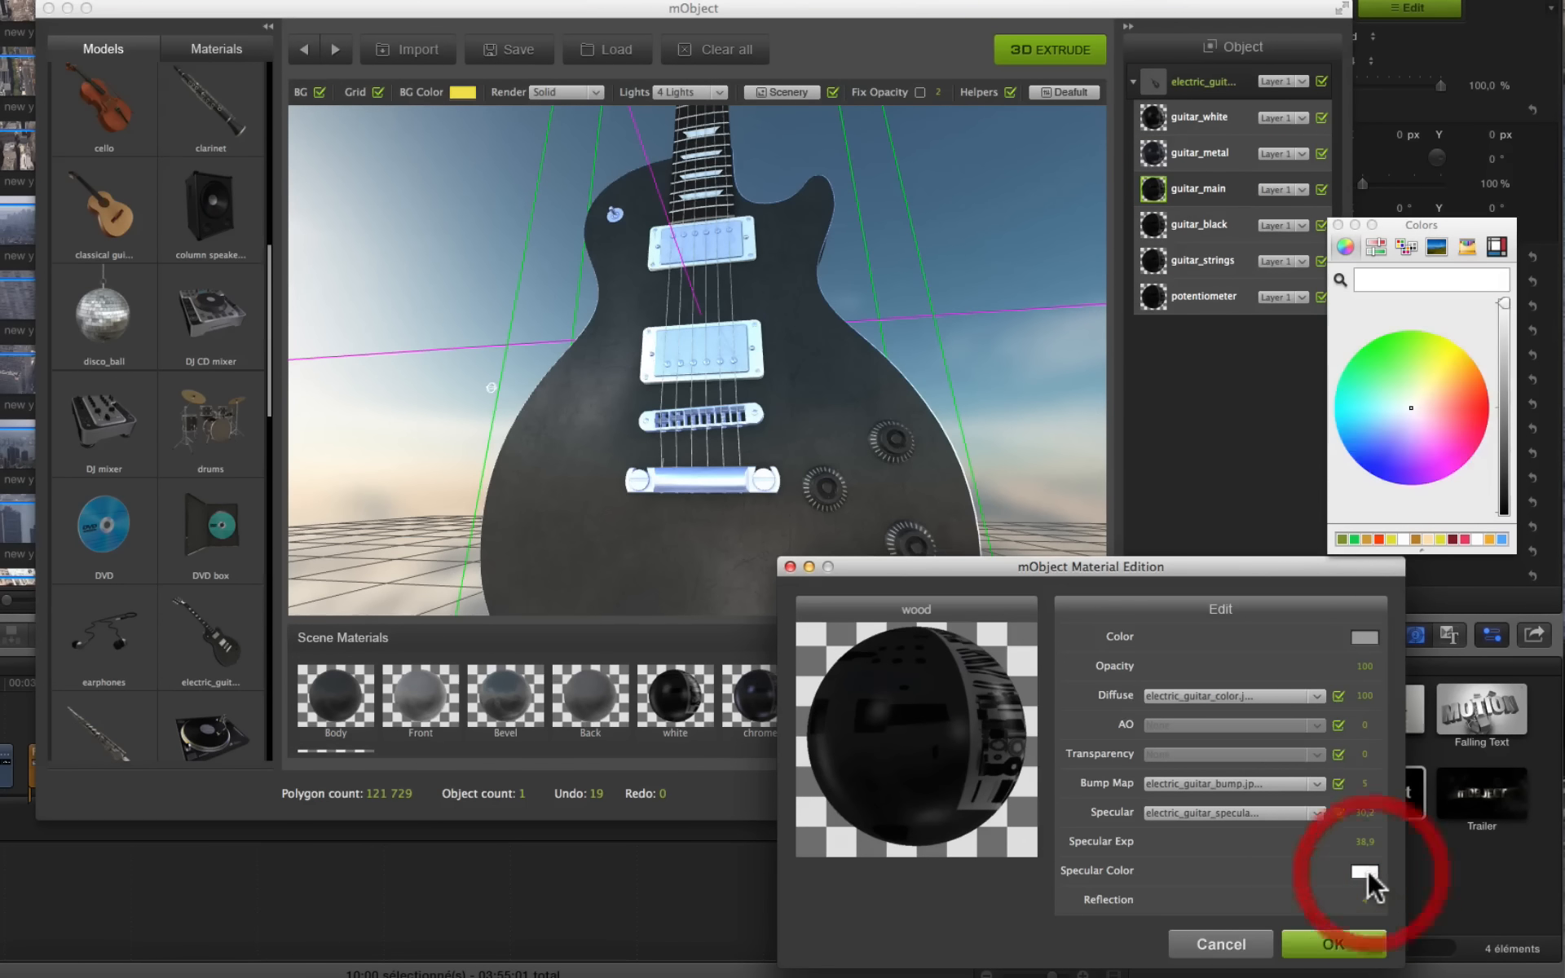
drag(1405, 399, 1361, 454)
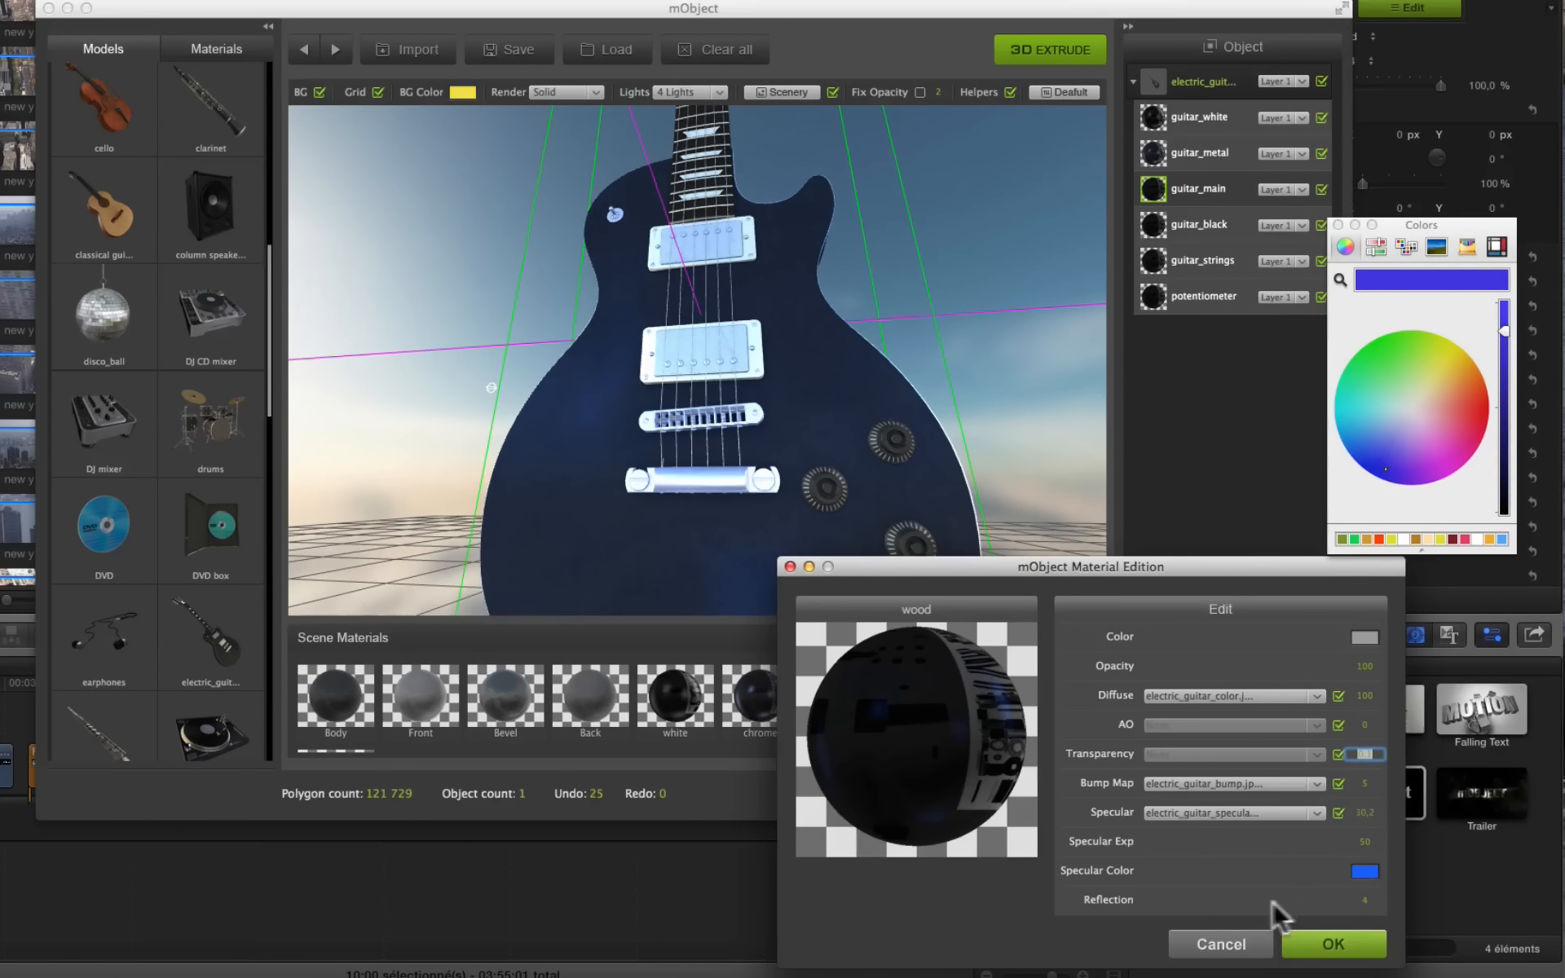
click(1275, 900)
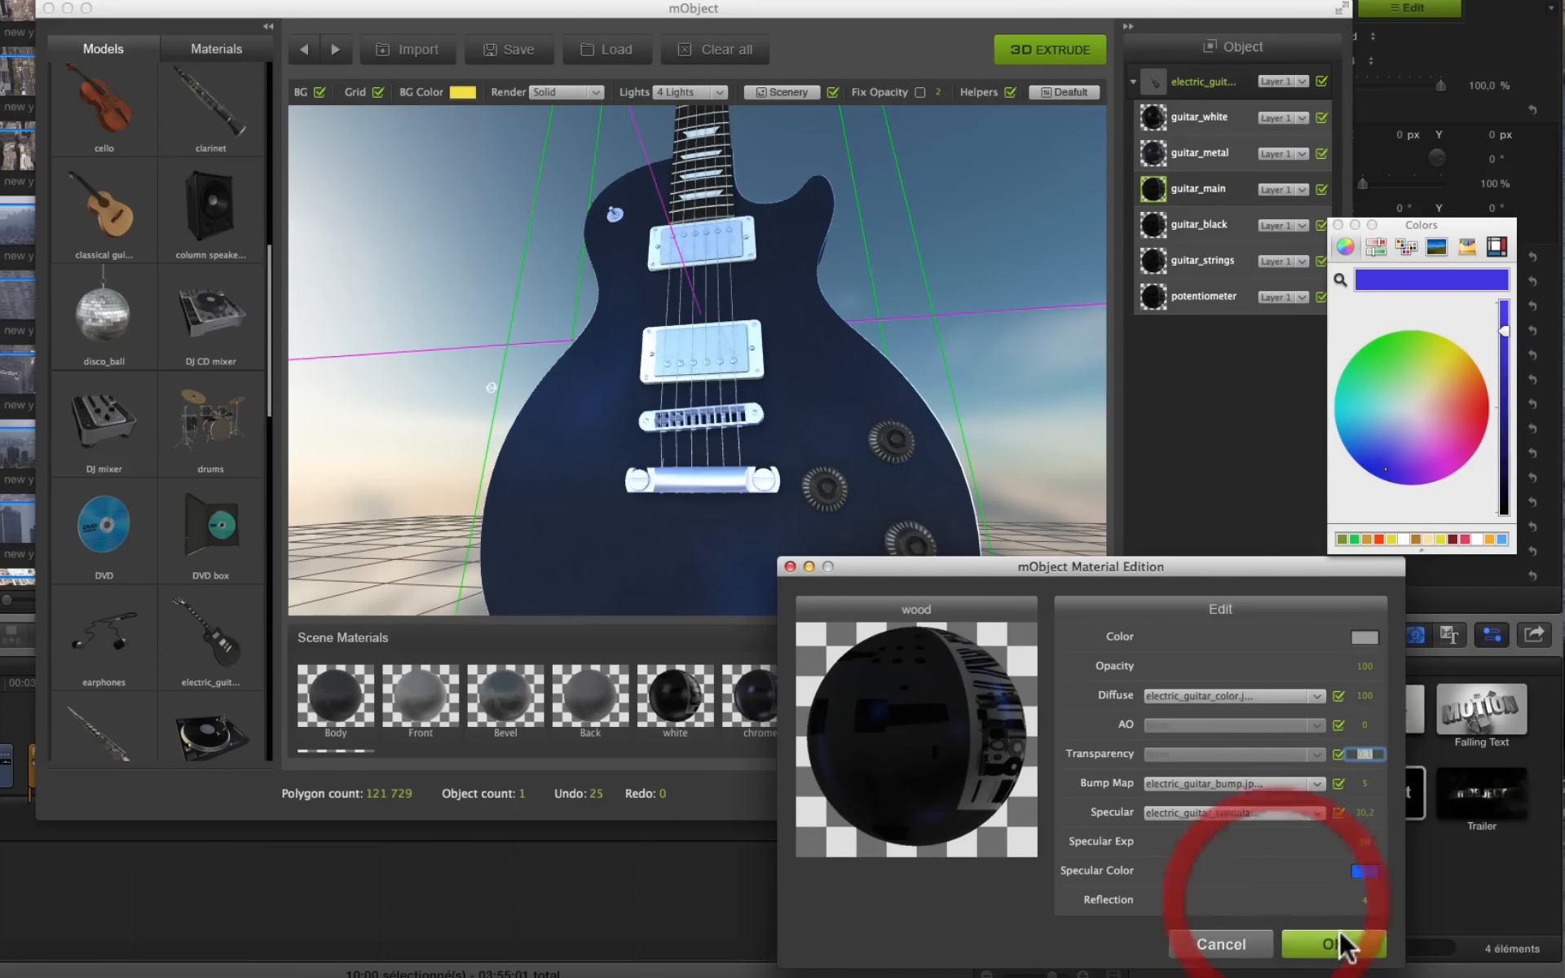
click(1329, 946)
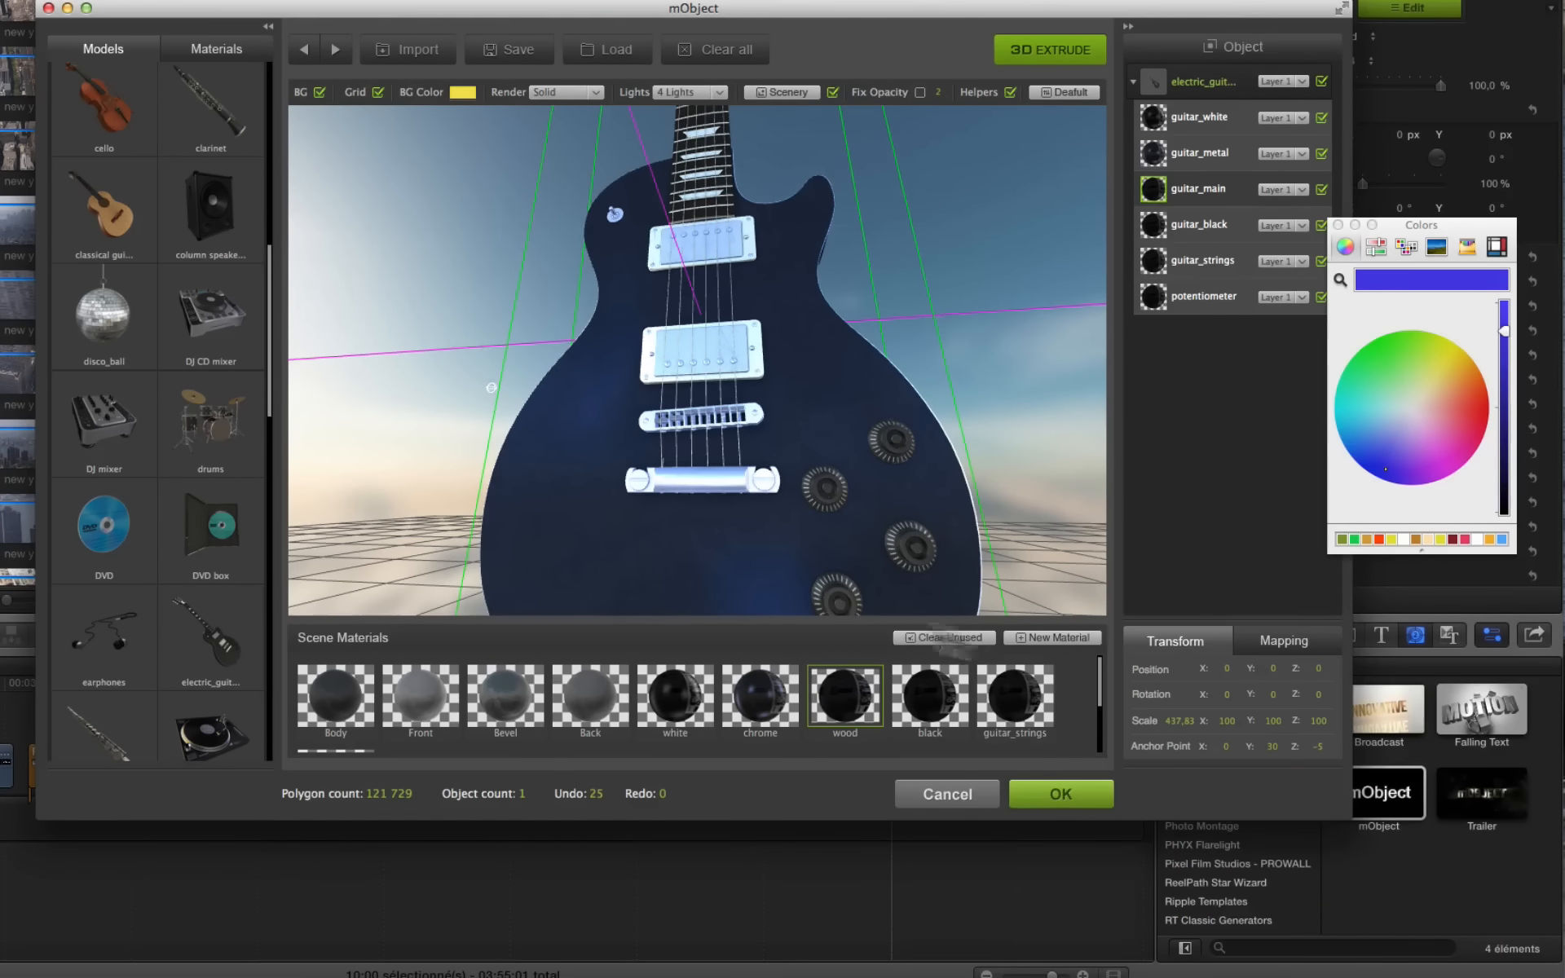
Step: Collapse the electric guitar's parts list and add the microphon_retro model to the scene
scroll(974, 501, down, 5)
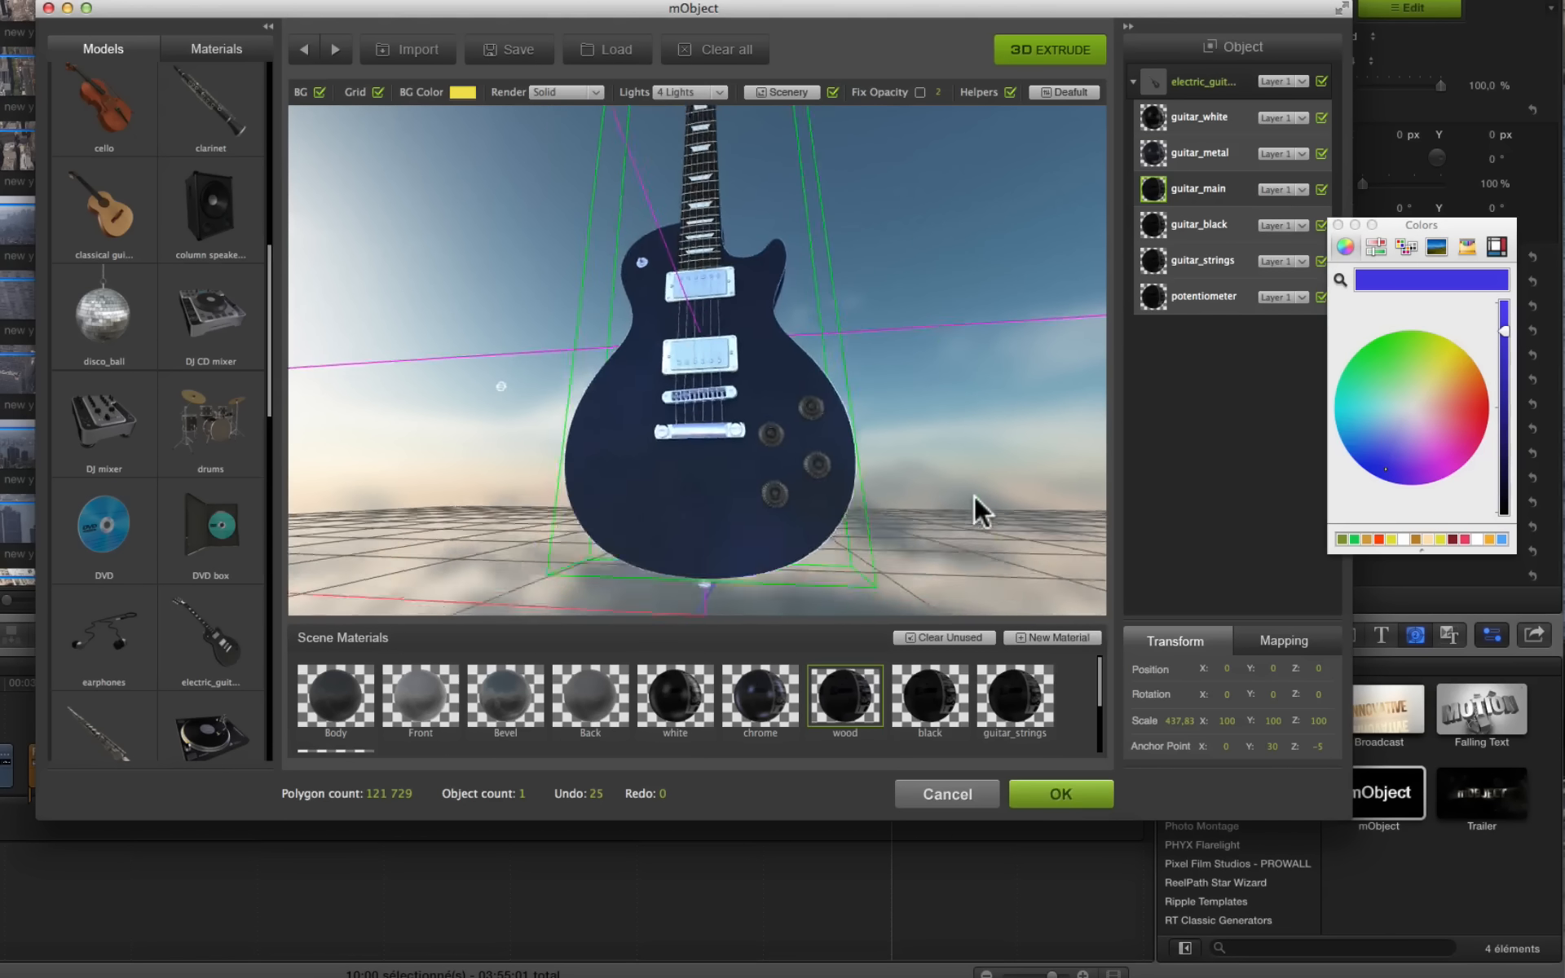
click(1133, 82)
drag(811, 371, 907, 427)
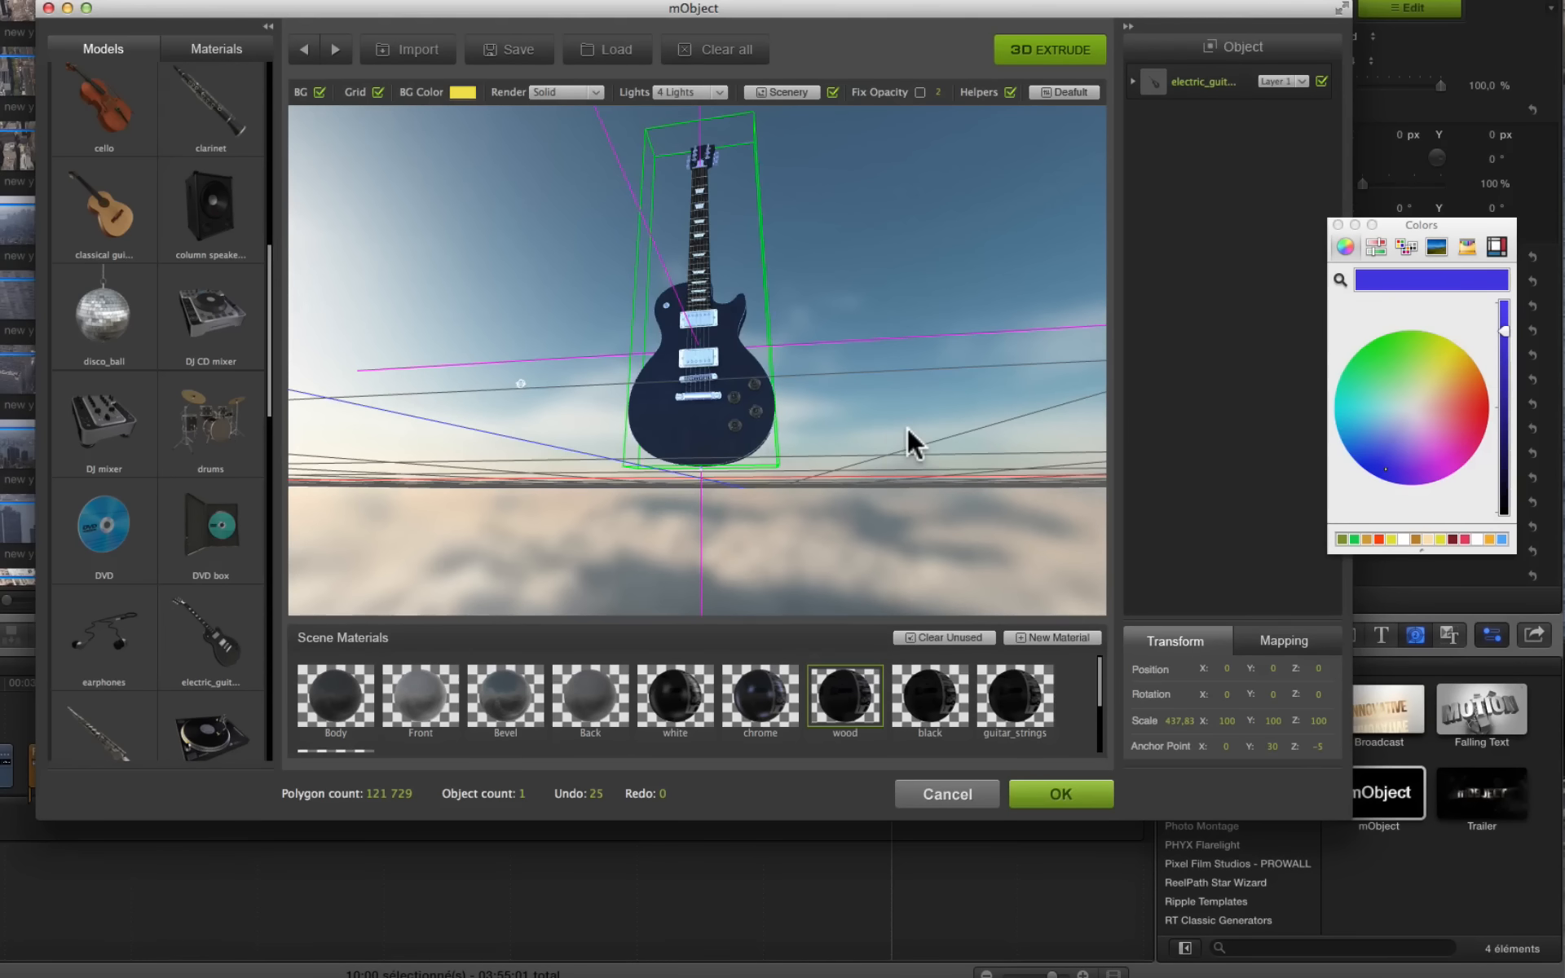
scroll(186, 438, down, 5)
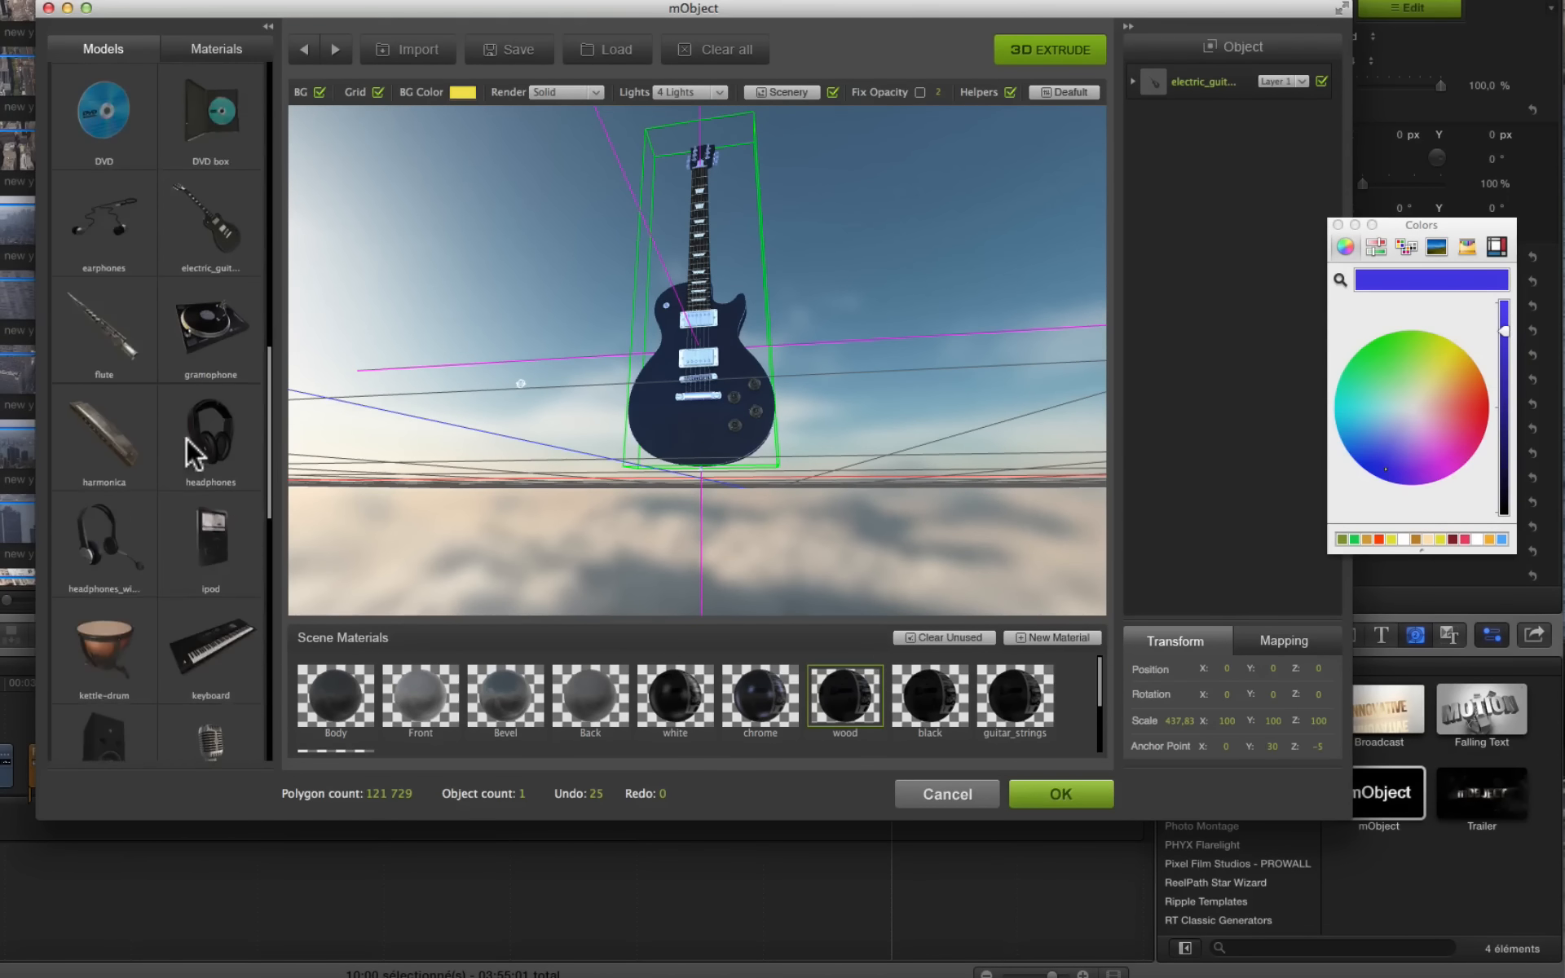
scroll(185, 438, down, 4)
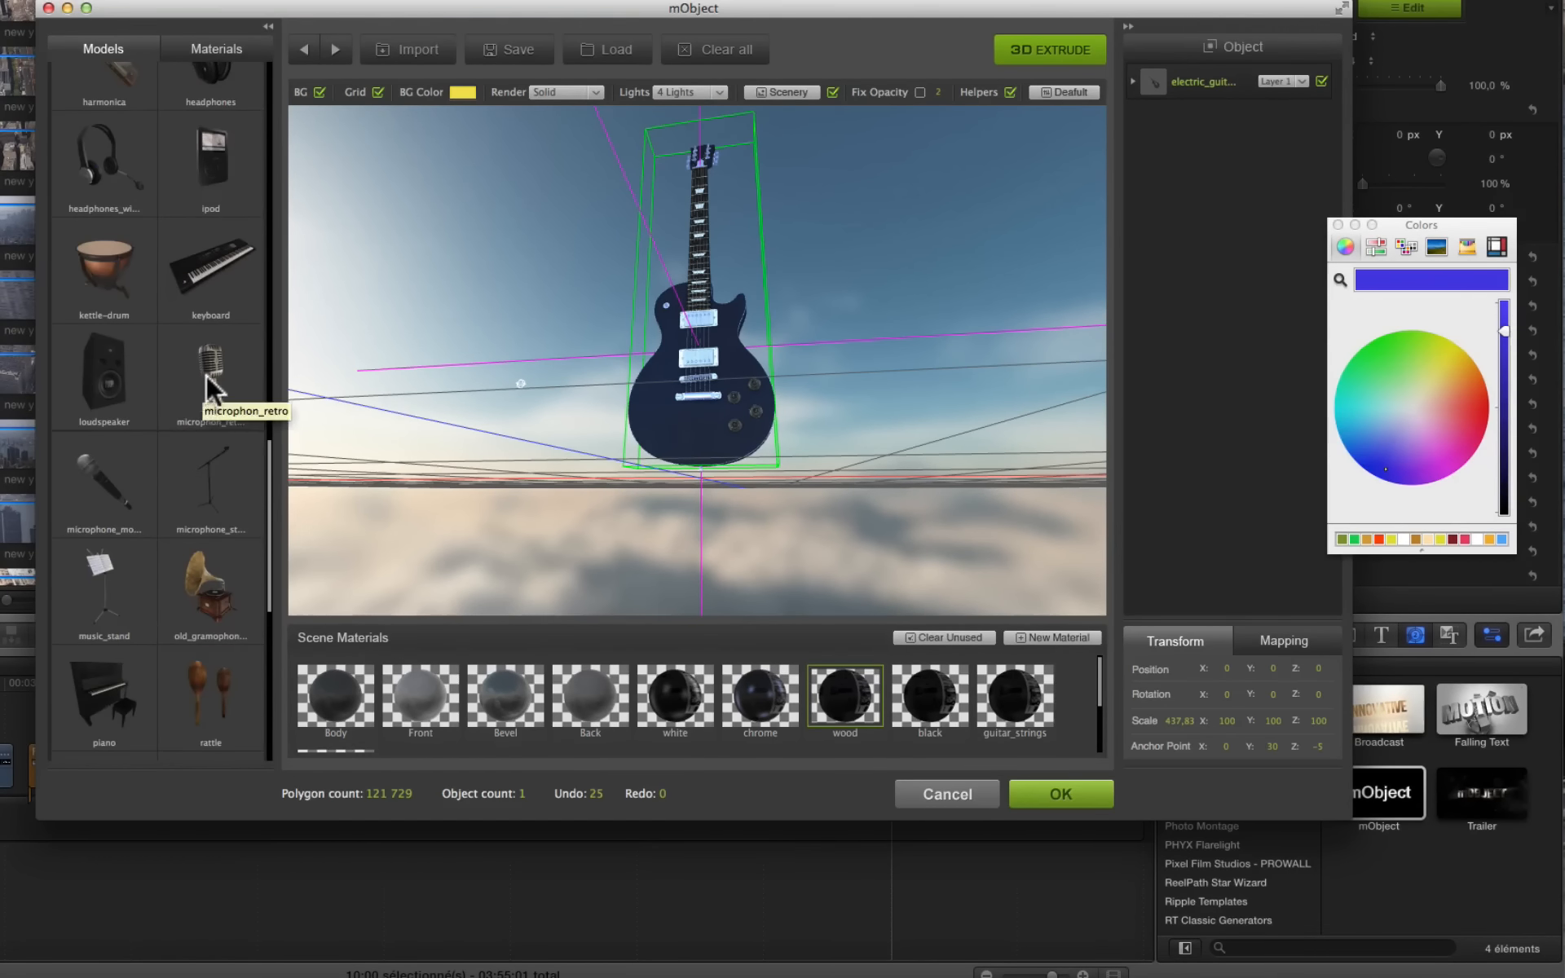
double_click(209, 380)
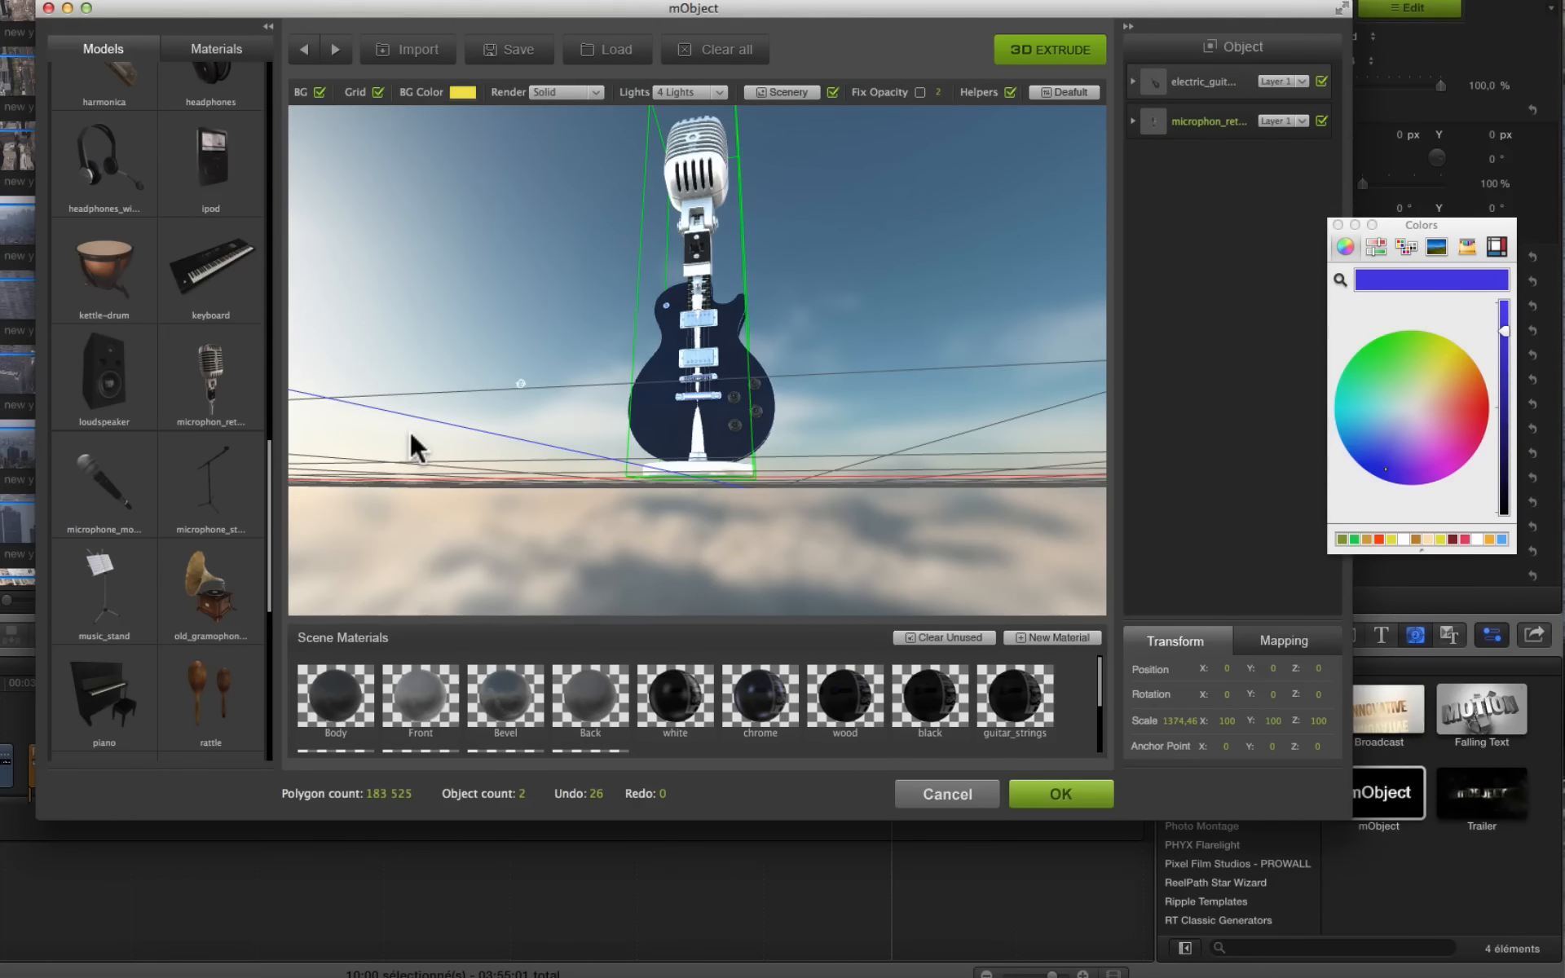
Step: Assign the retro microphone to Layer 2 and accept the scene to return to the project timeline
scroll(770, 308, down, 5)
scroll(752, 431, up, 5)
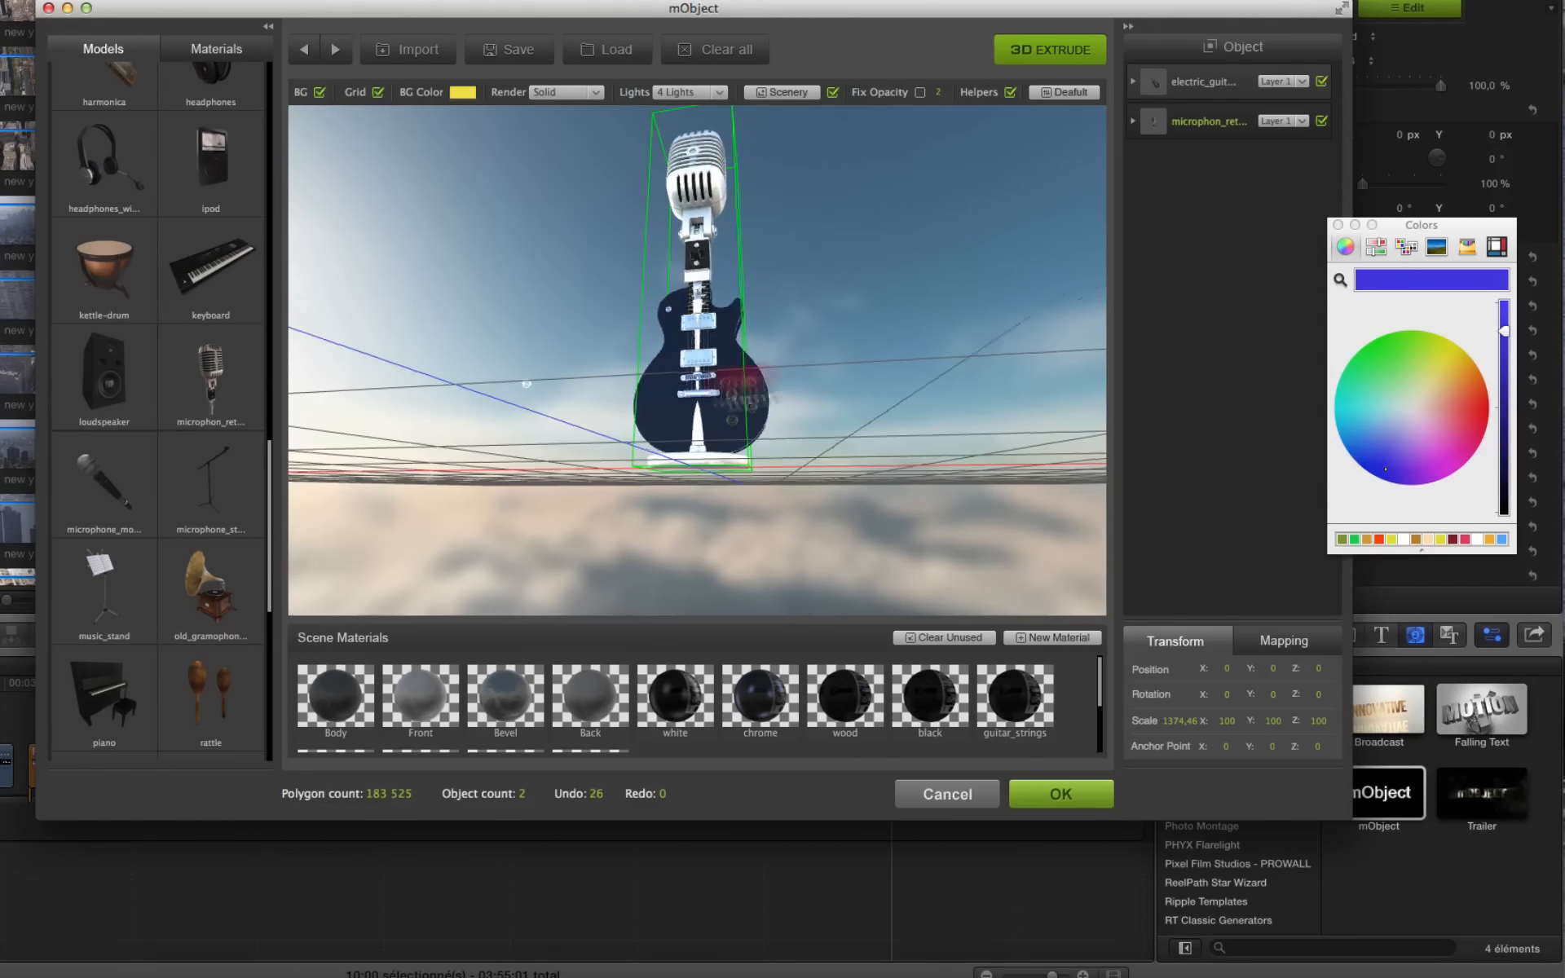
drag(457, 387, 467, 572)
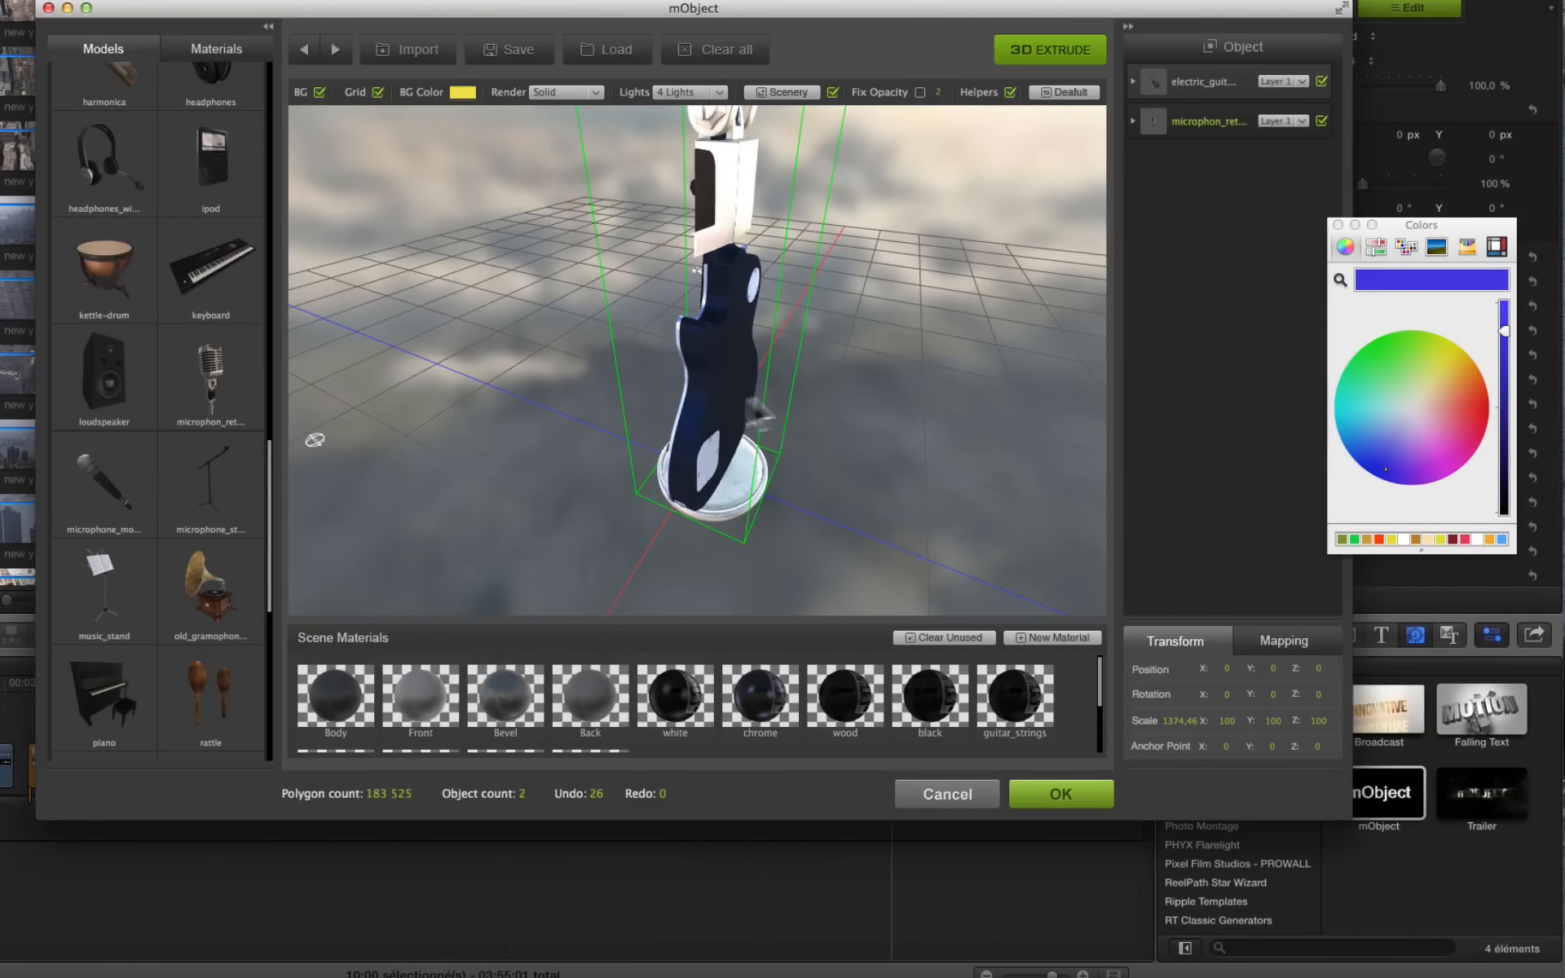
drag(955, 256, 868, 290)
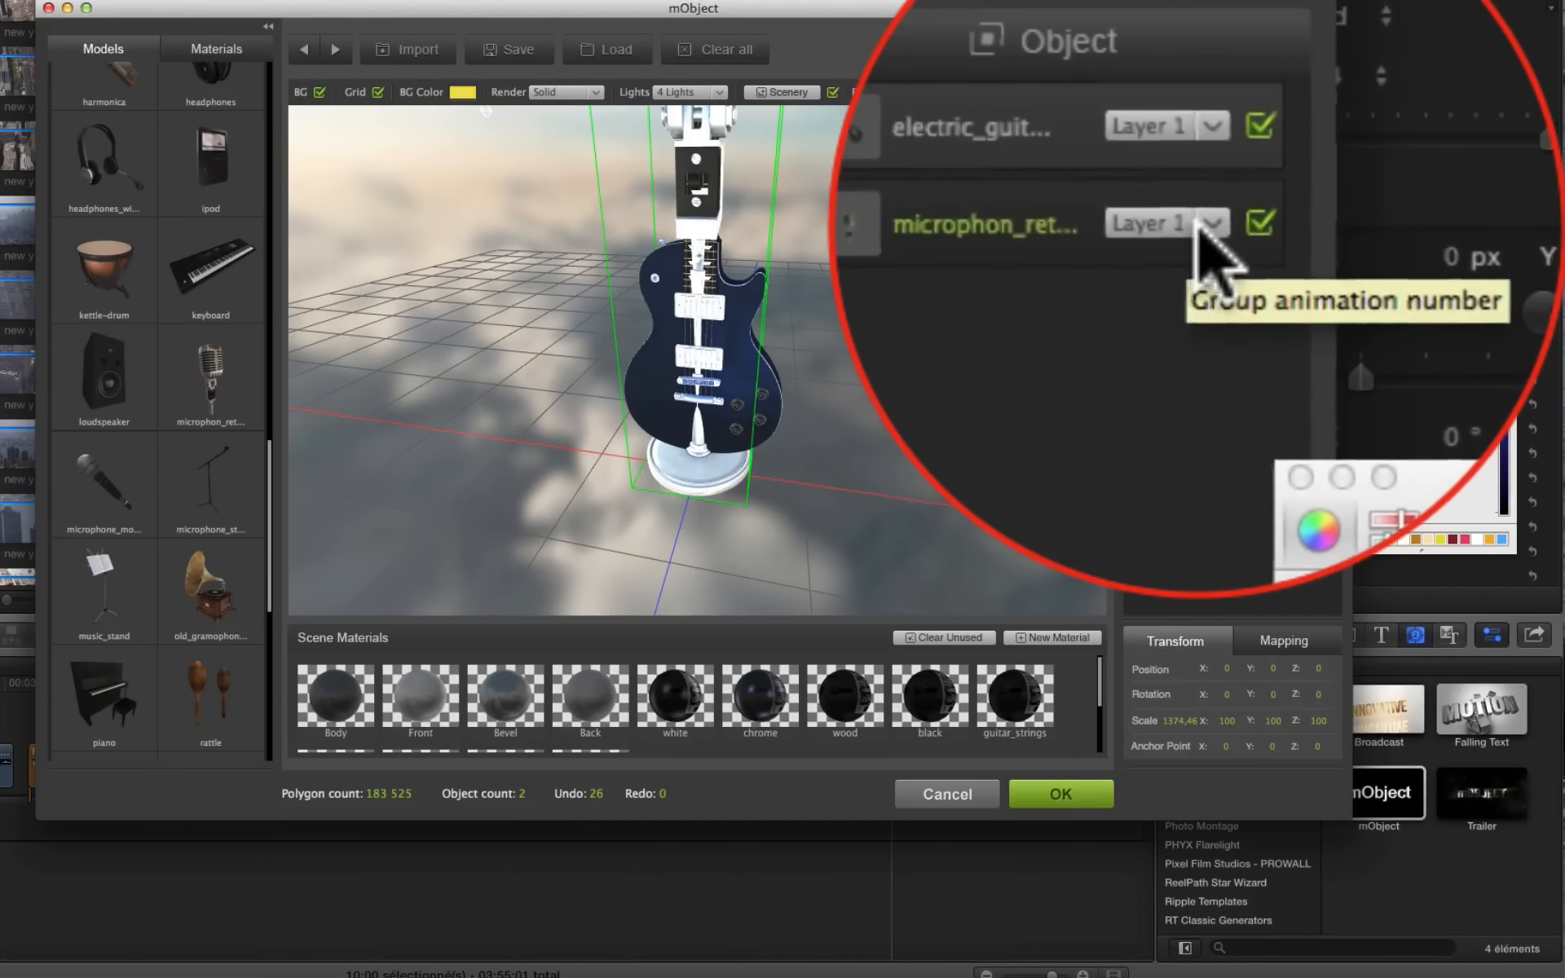
click(1199, 232)
click(1204, 236)
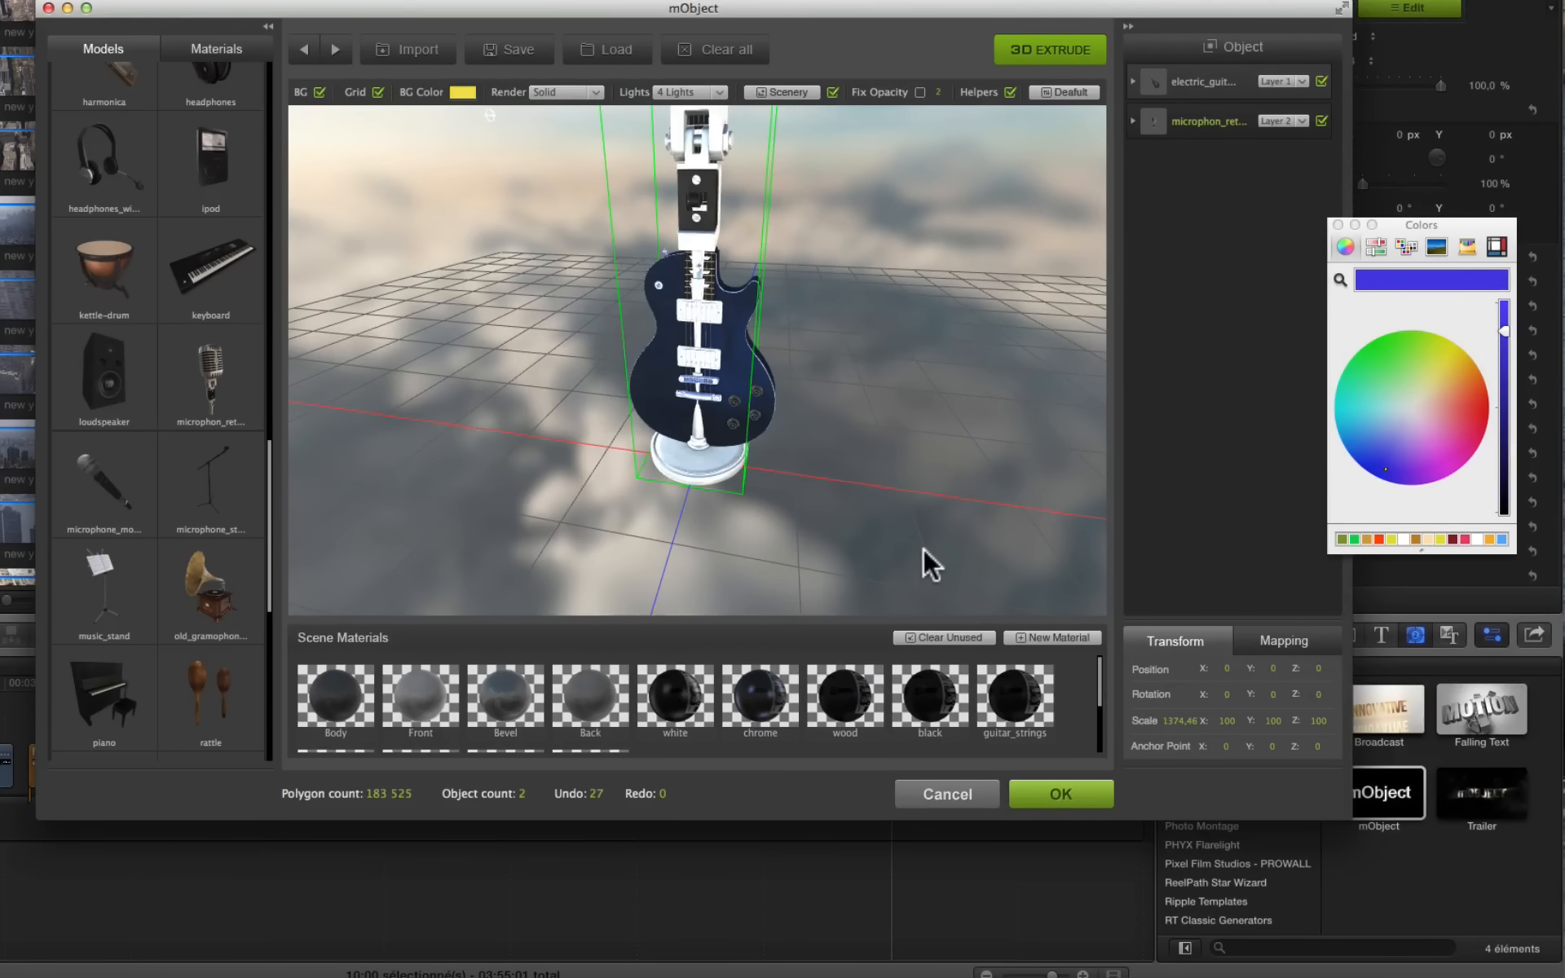
click(1062, 793)
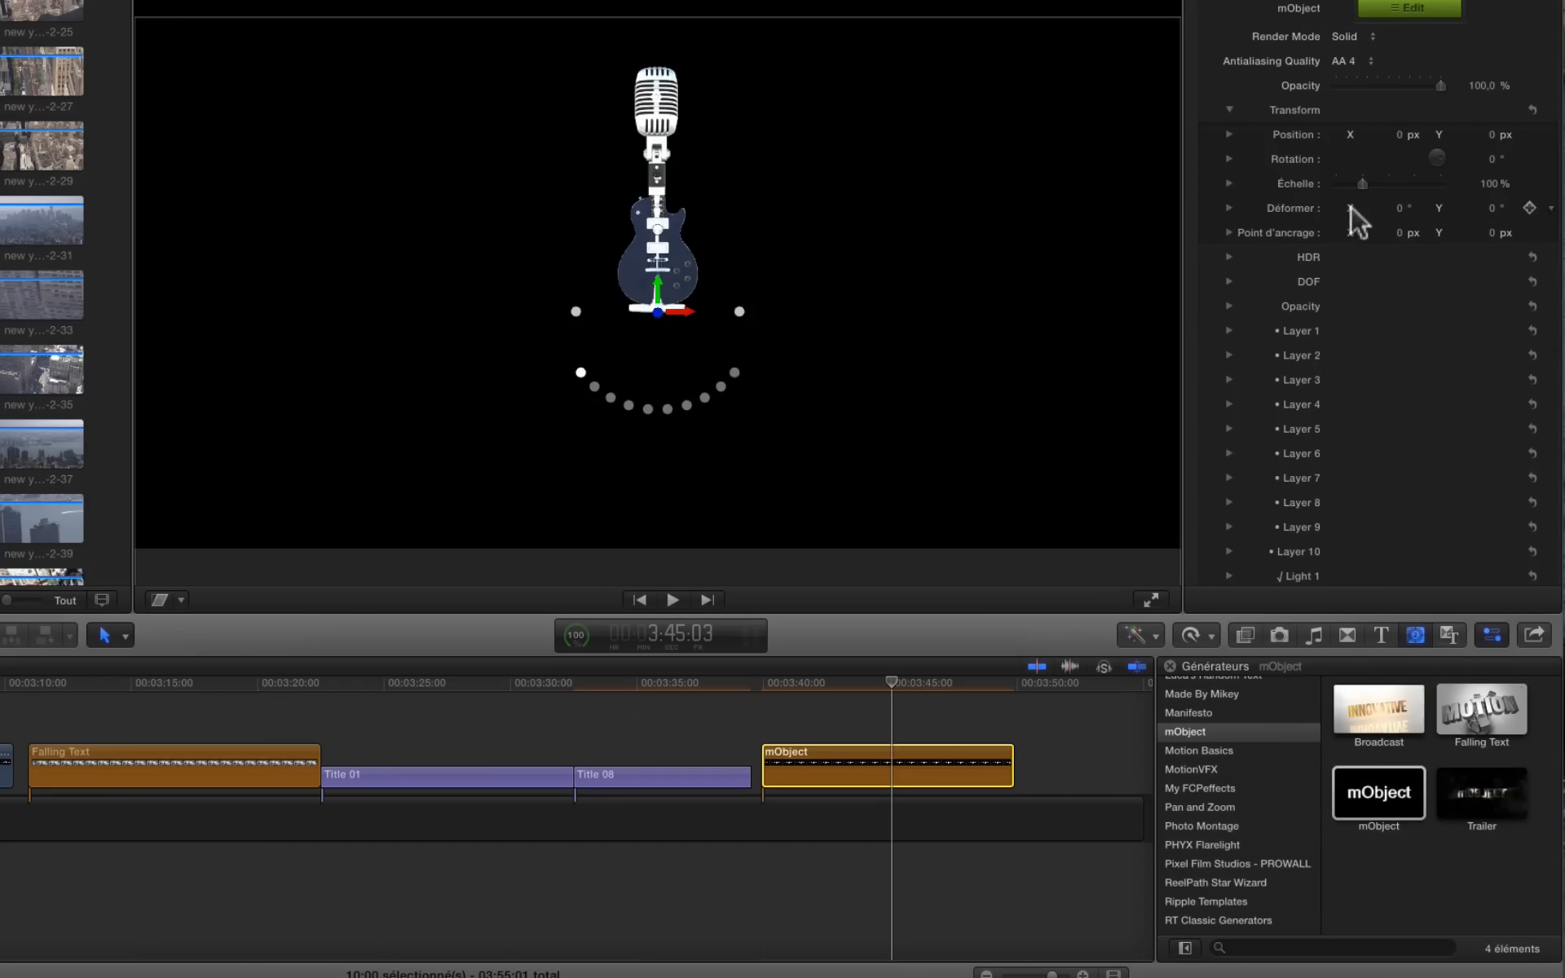
Step: Move the Layer 1 guitar to Position X -495, Y -164 and Z -150 in the mObject parameters
scroll(1363, 326, down, 5)
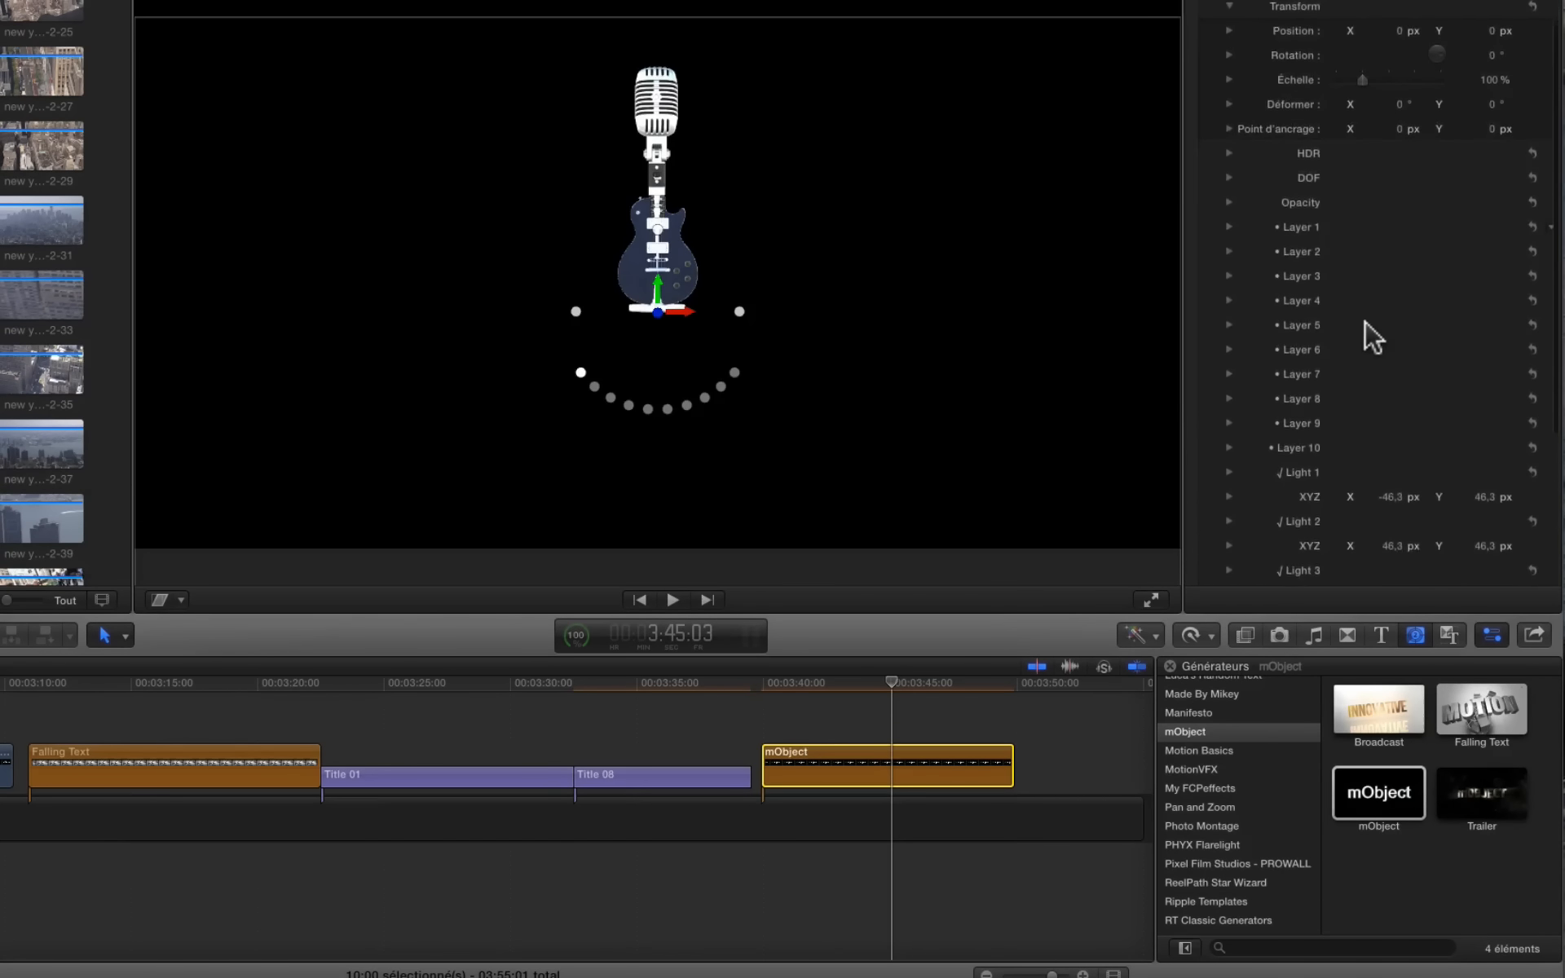
click(1228, 205)
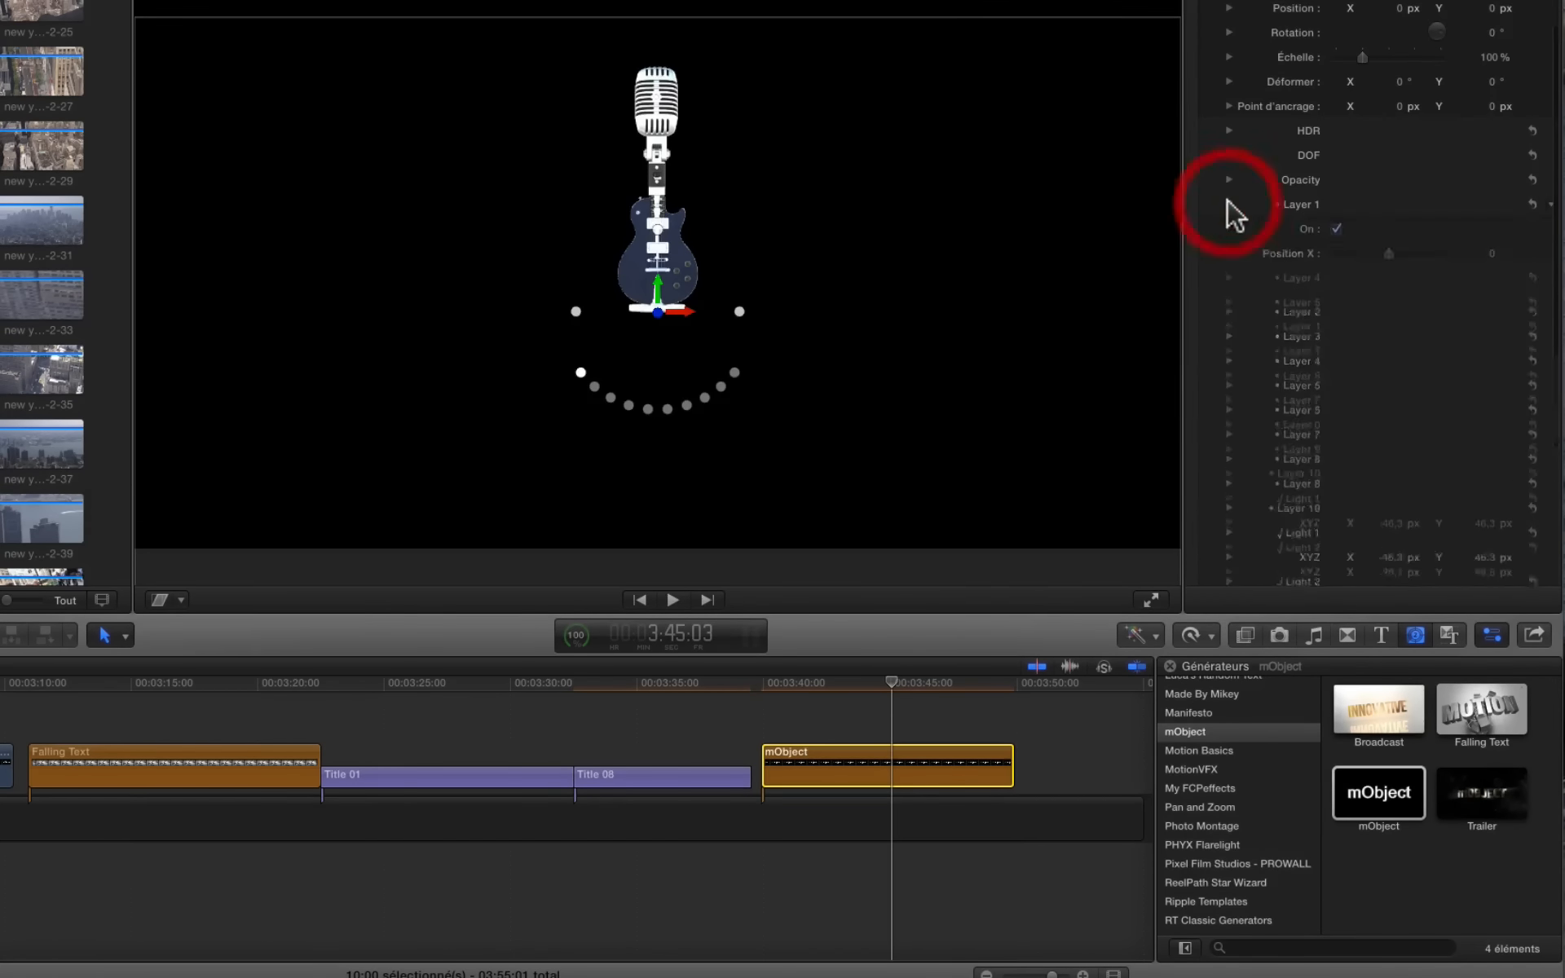
click(1389, 254)
mouse_move(1388, 254)
mouse_down()
mouse_move(1363, 253)
mouse_move(1411, 278)
mouse_move(1363, 279)
mouse_move(1397, 305)
mouse_move(1382, 298)
mouse_up()
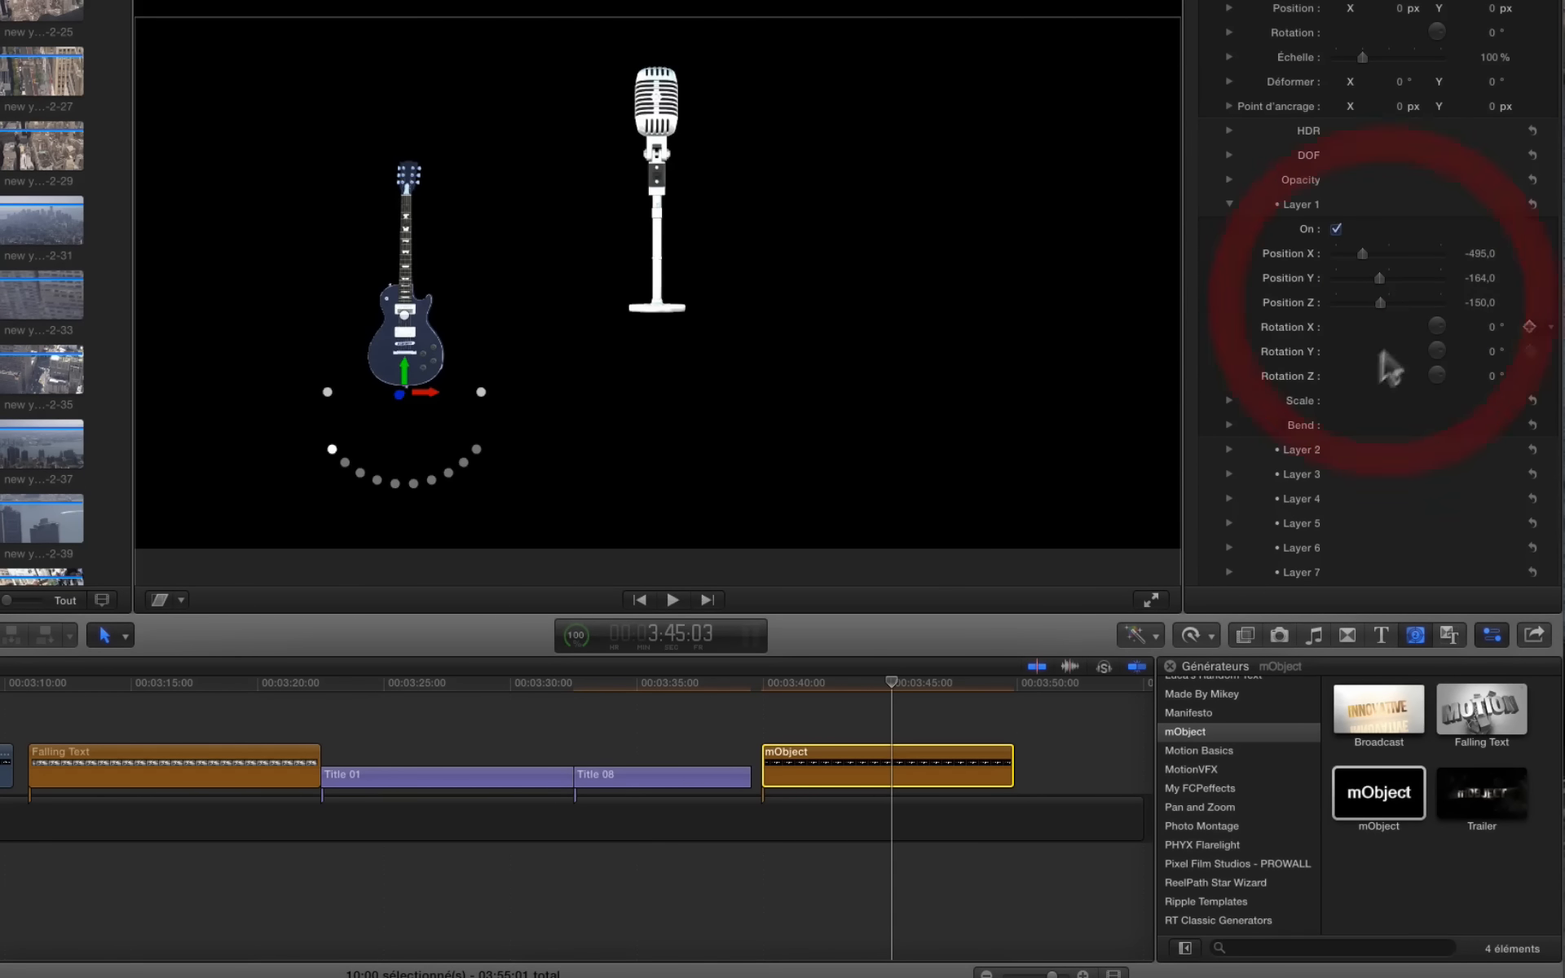
Step: Scale Layer 1 to 91, rotate it to X -50°, Y 104°, Z 11°, and set Position Y -80 and Z -3
click(1228, 400)
scroll(1323, 449, down, 3)
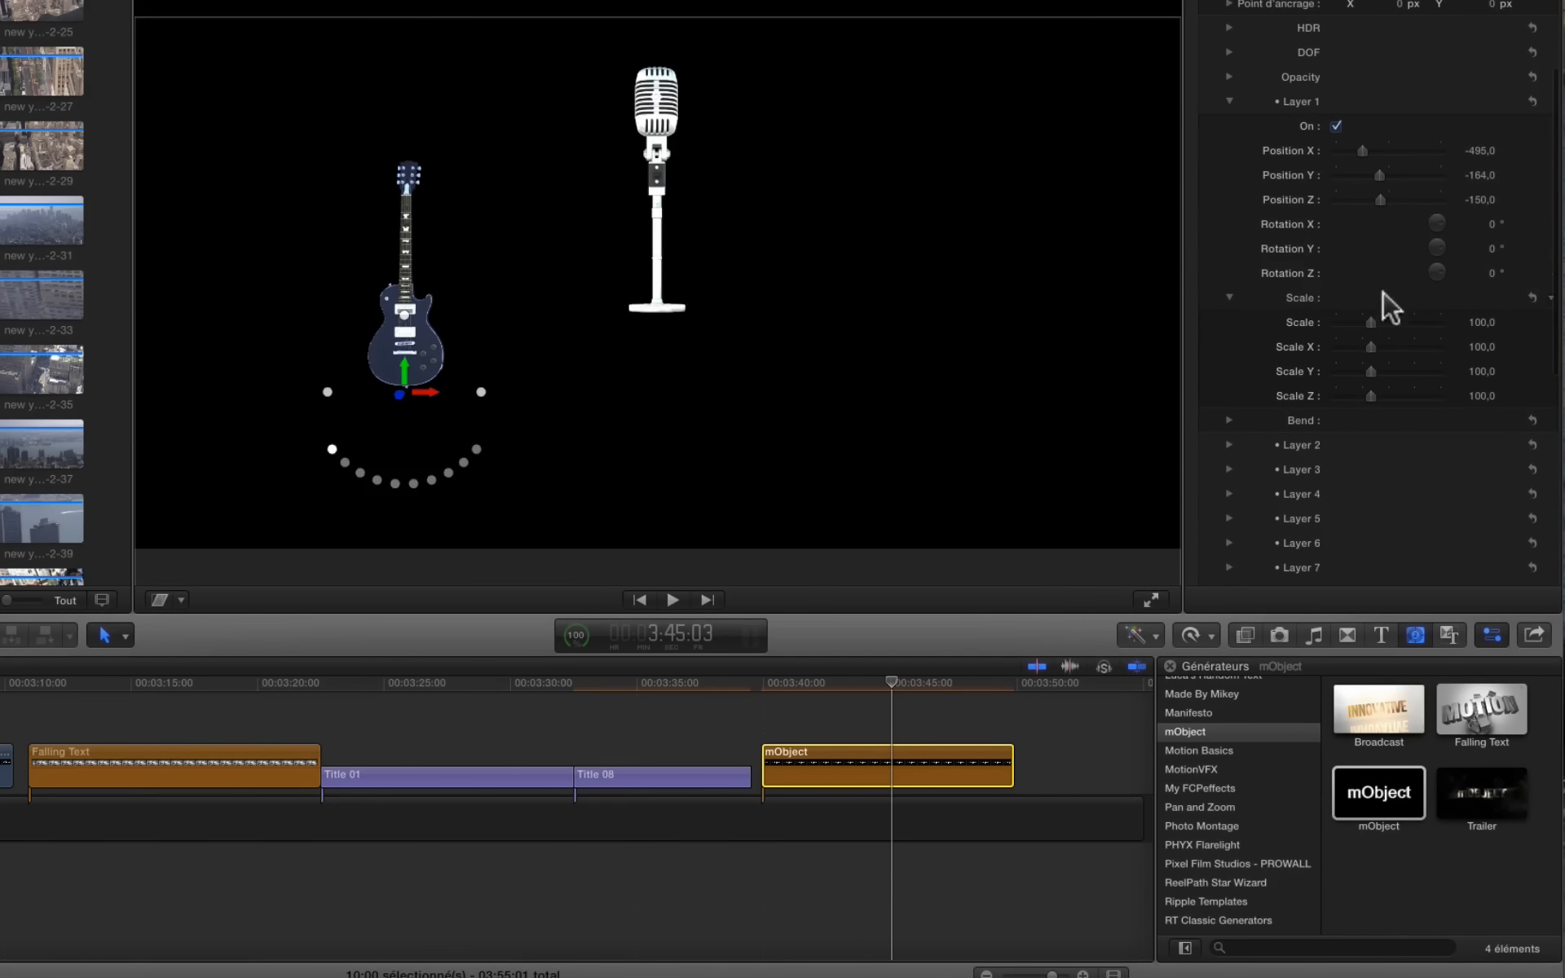
mouse_move(1369, 316)
mouse_down()
mouse_move(1391, 318)
mouse_move(1367, 320)
mouse_up()
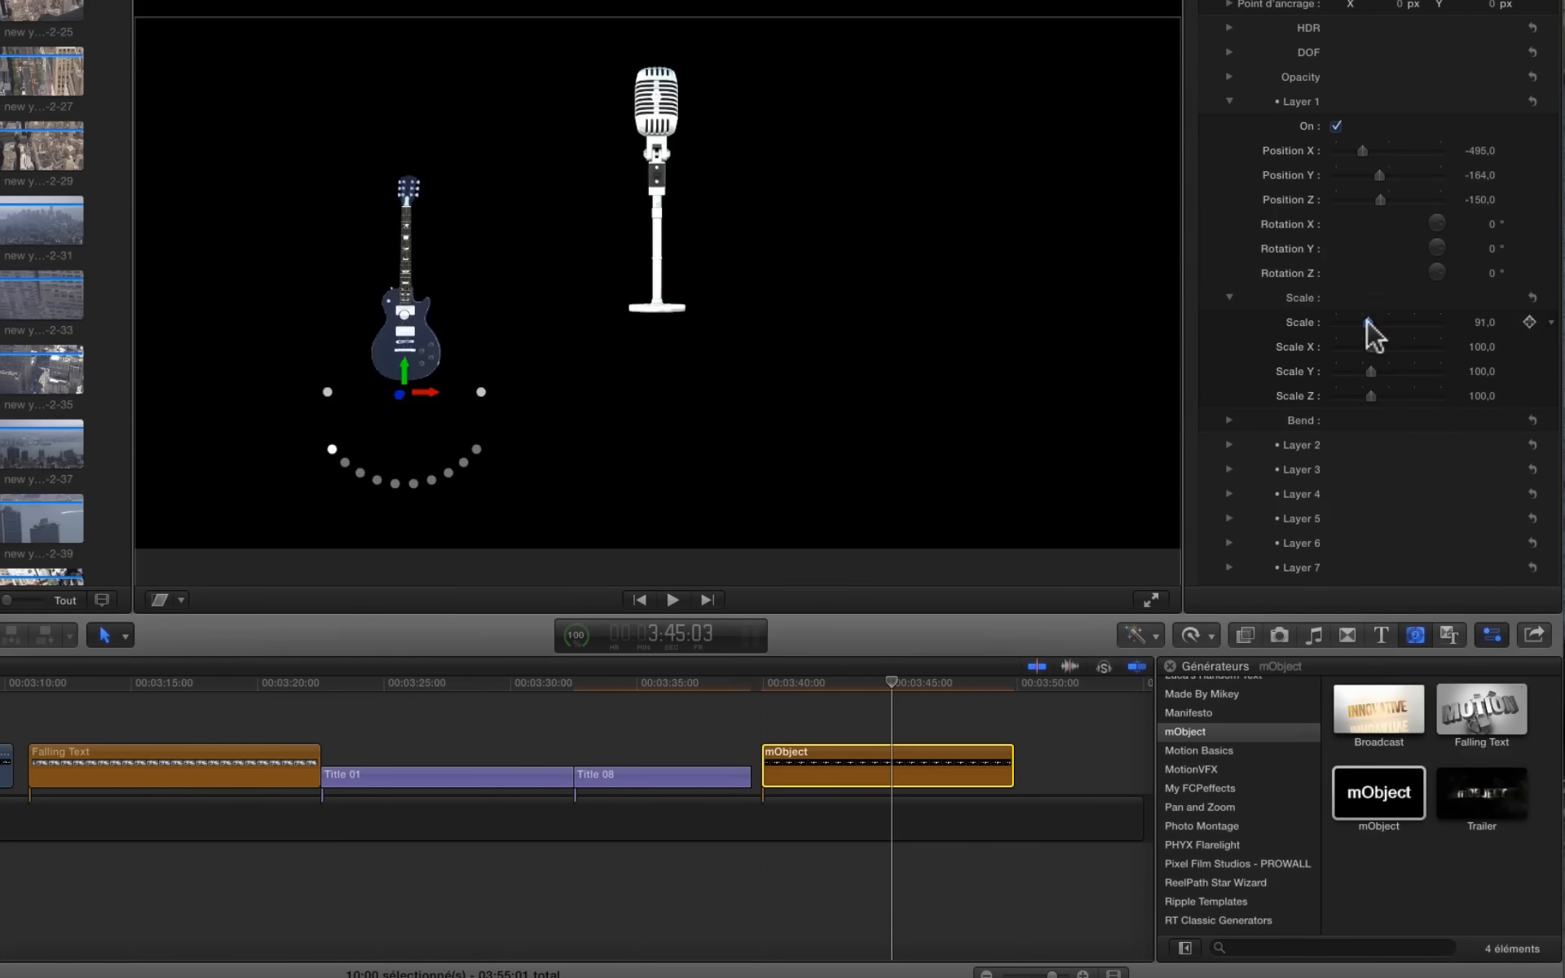
click(1368, 321)
drag(1441, 220, 1394, 395)
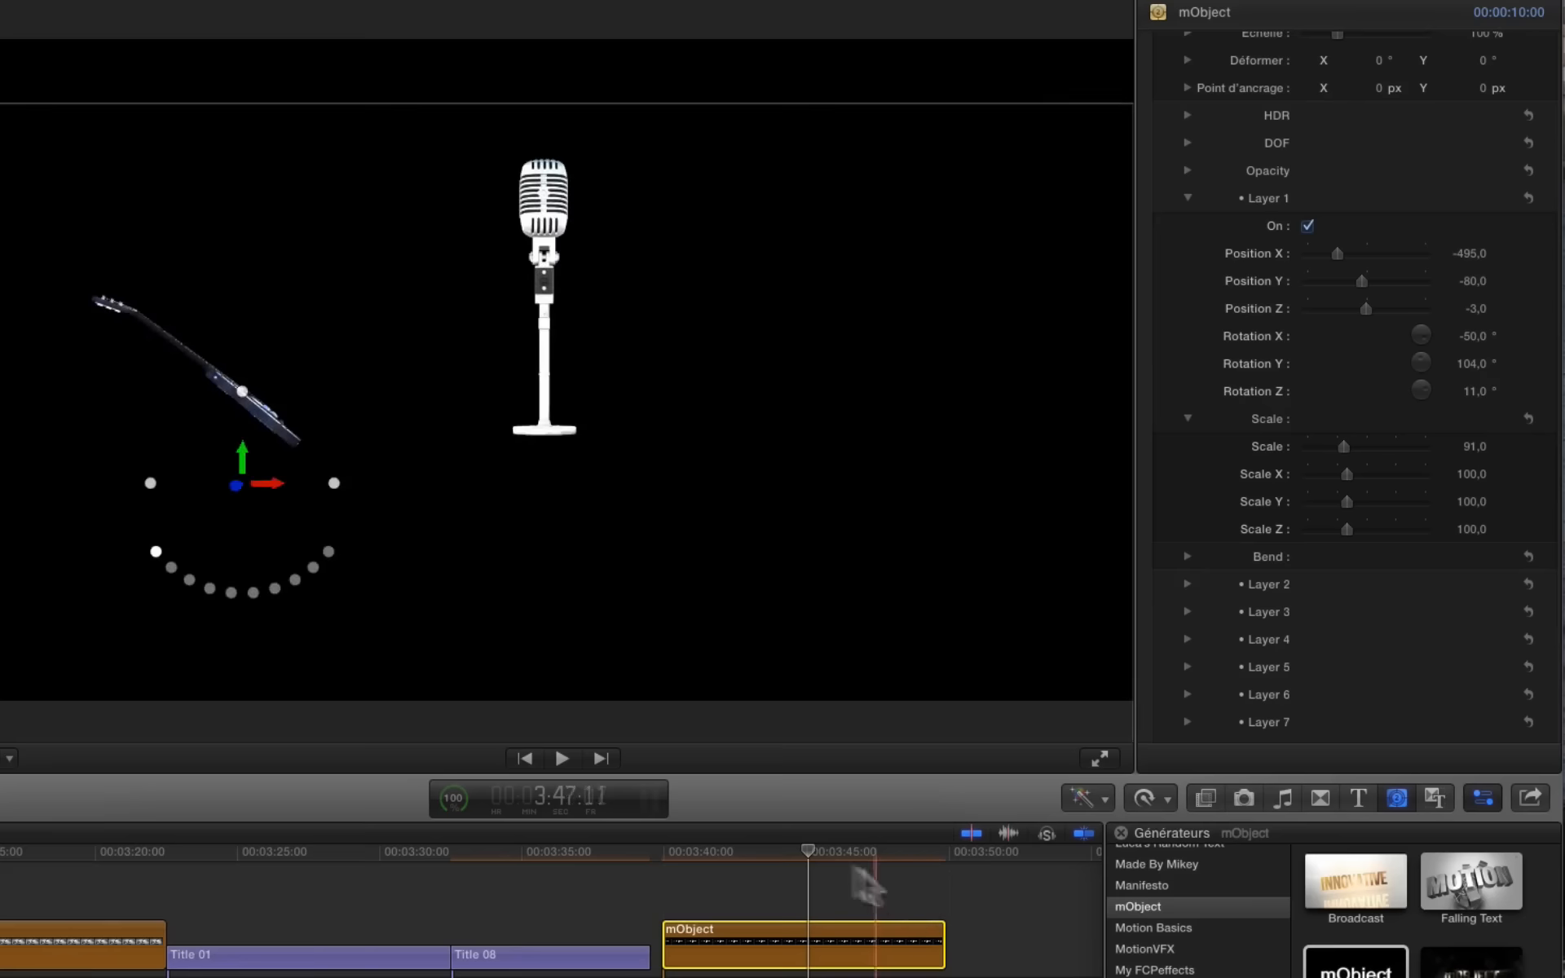
Step: Move the playhead back to the start of the mObject clip in the timeline
click(755, 852)
drag(673, 867, 662, 869)
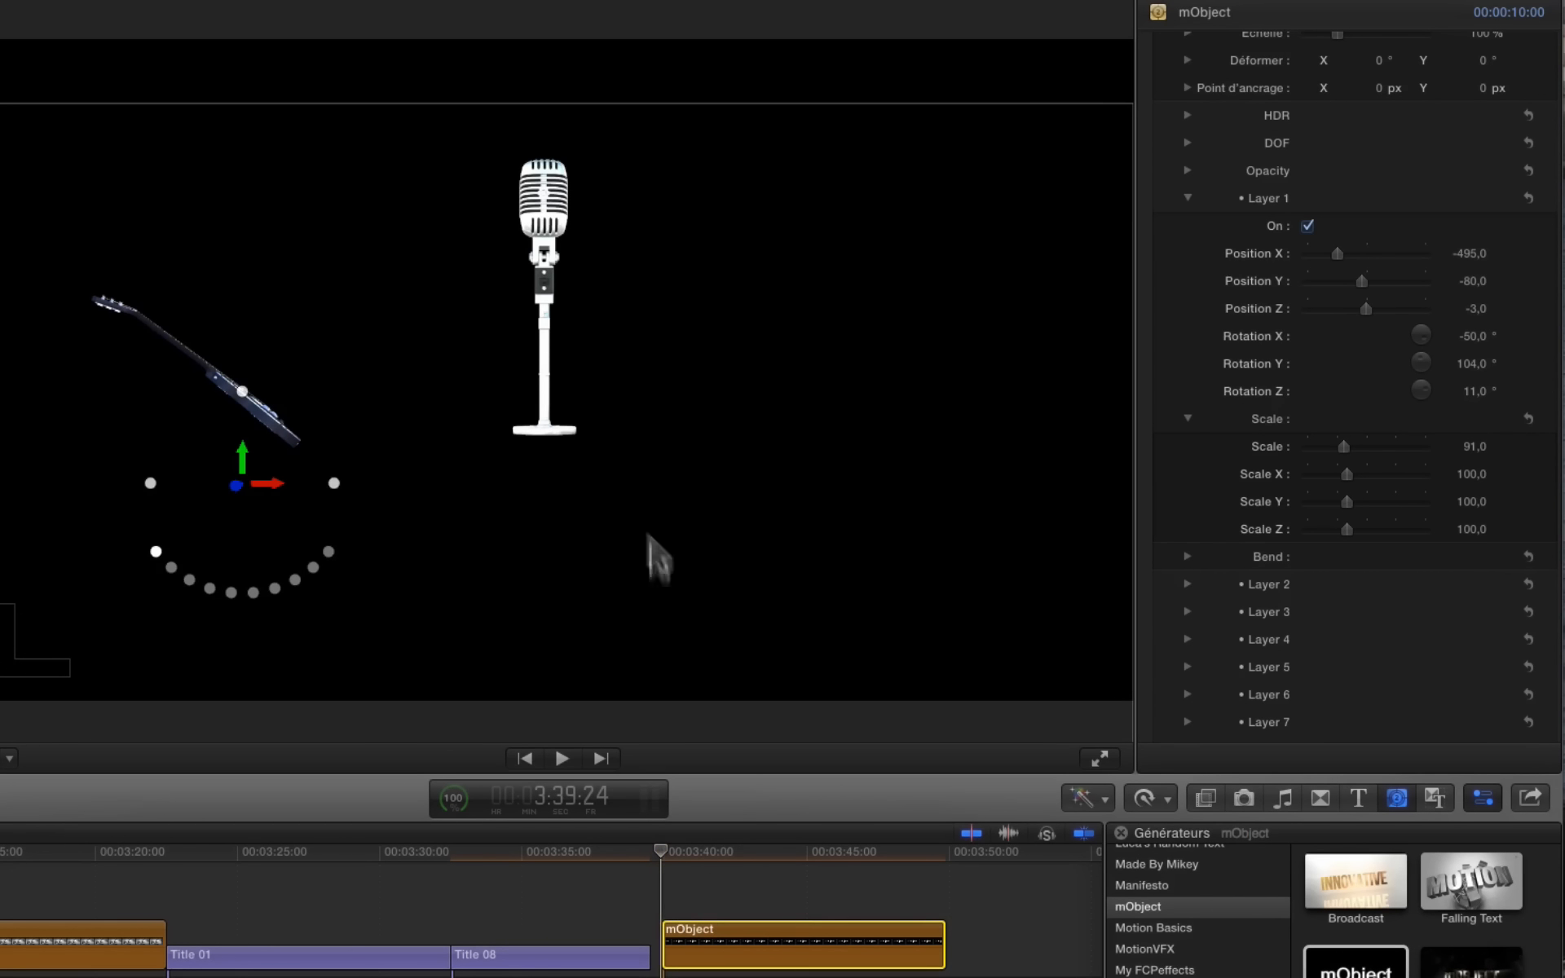
click(530, 356)
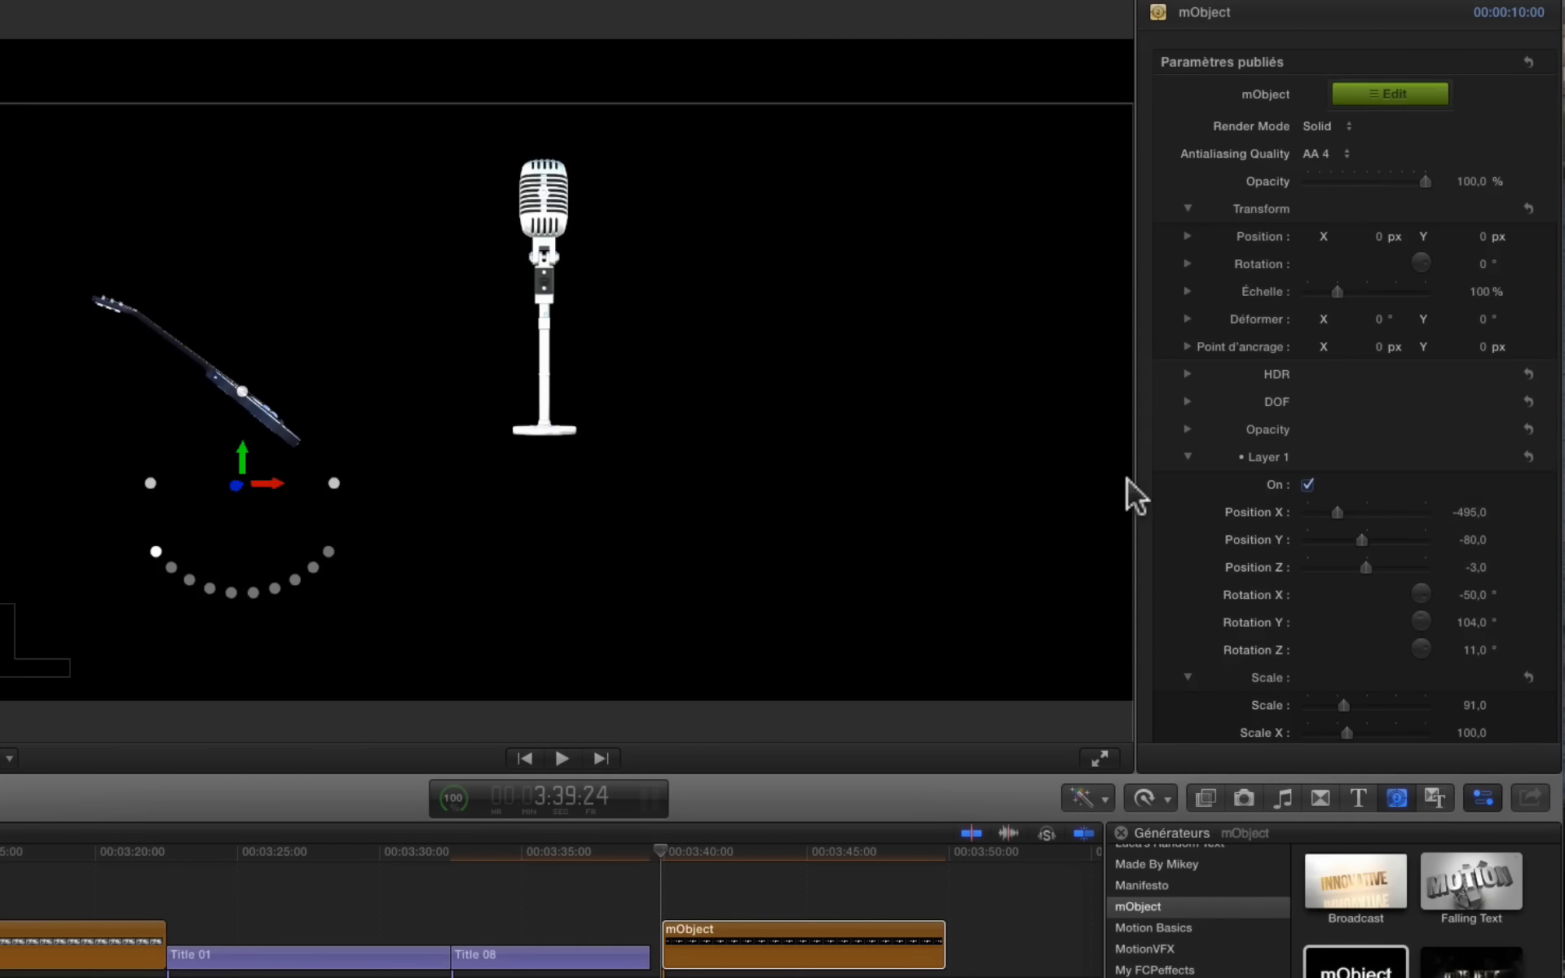
Step: Rotate the Layer 2 microphone to Rotation X -38° and Rotation Y -83° in the mObject parameters
scroll(1273, 477, down, 10)
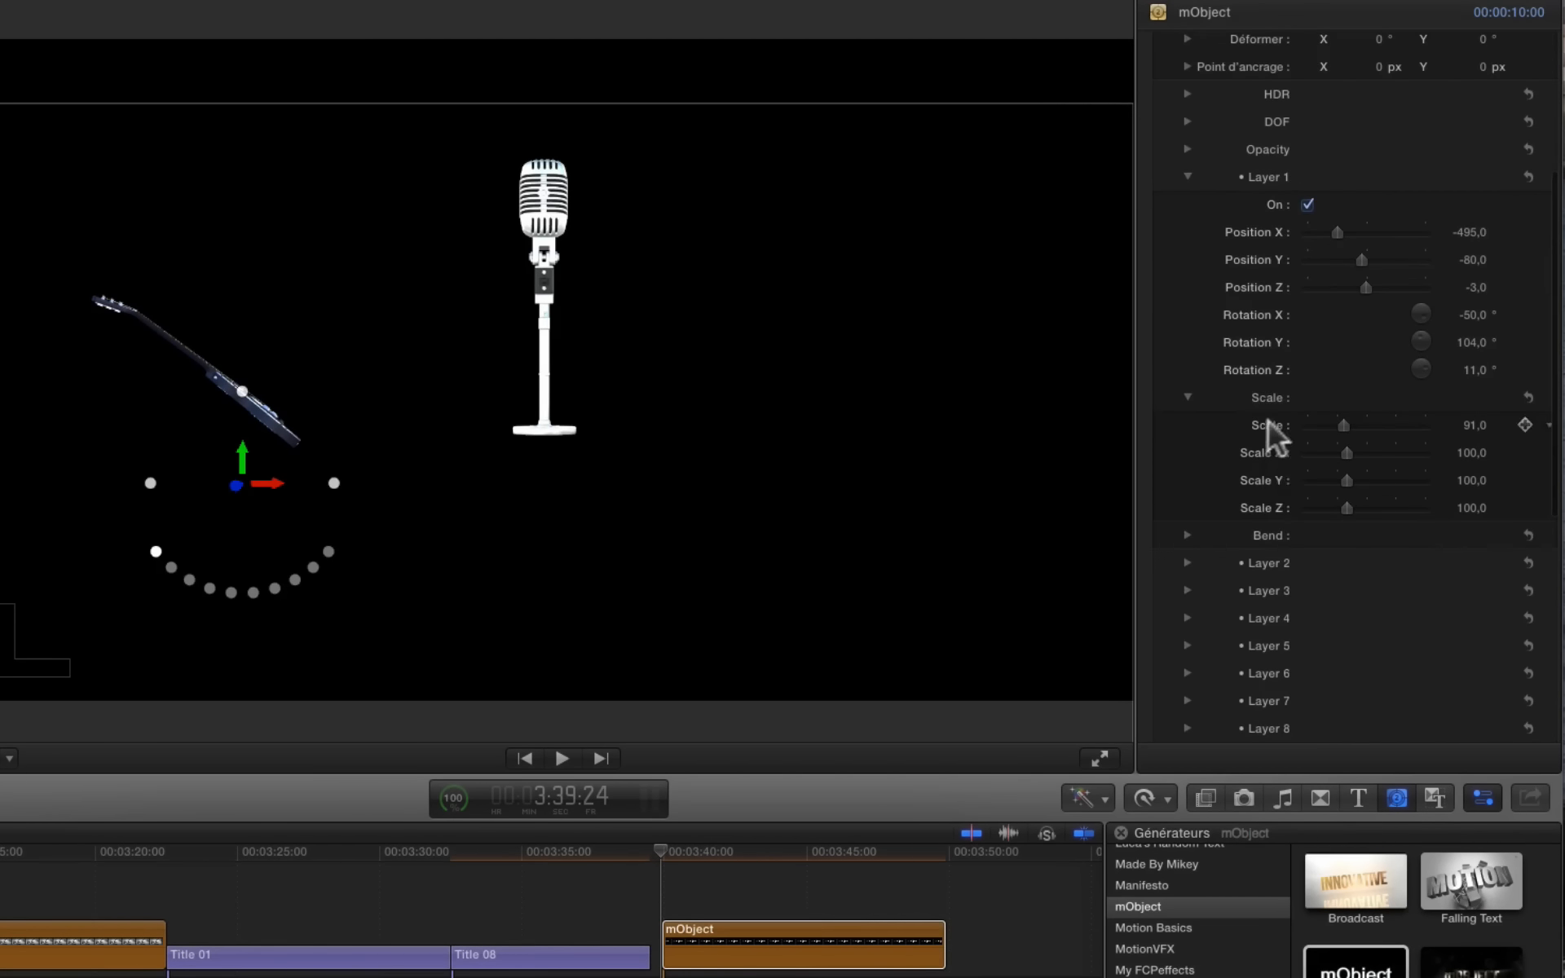
scroll(1246, 448, down, 2)
click(1188, 234)
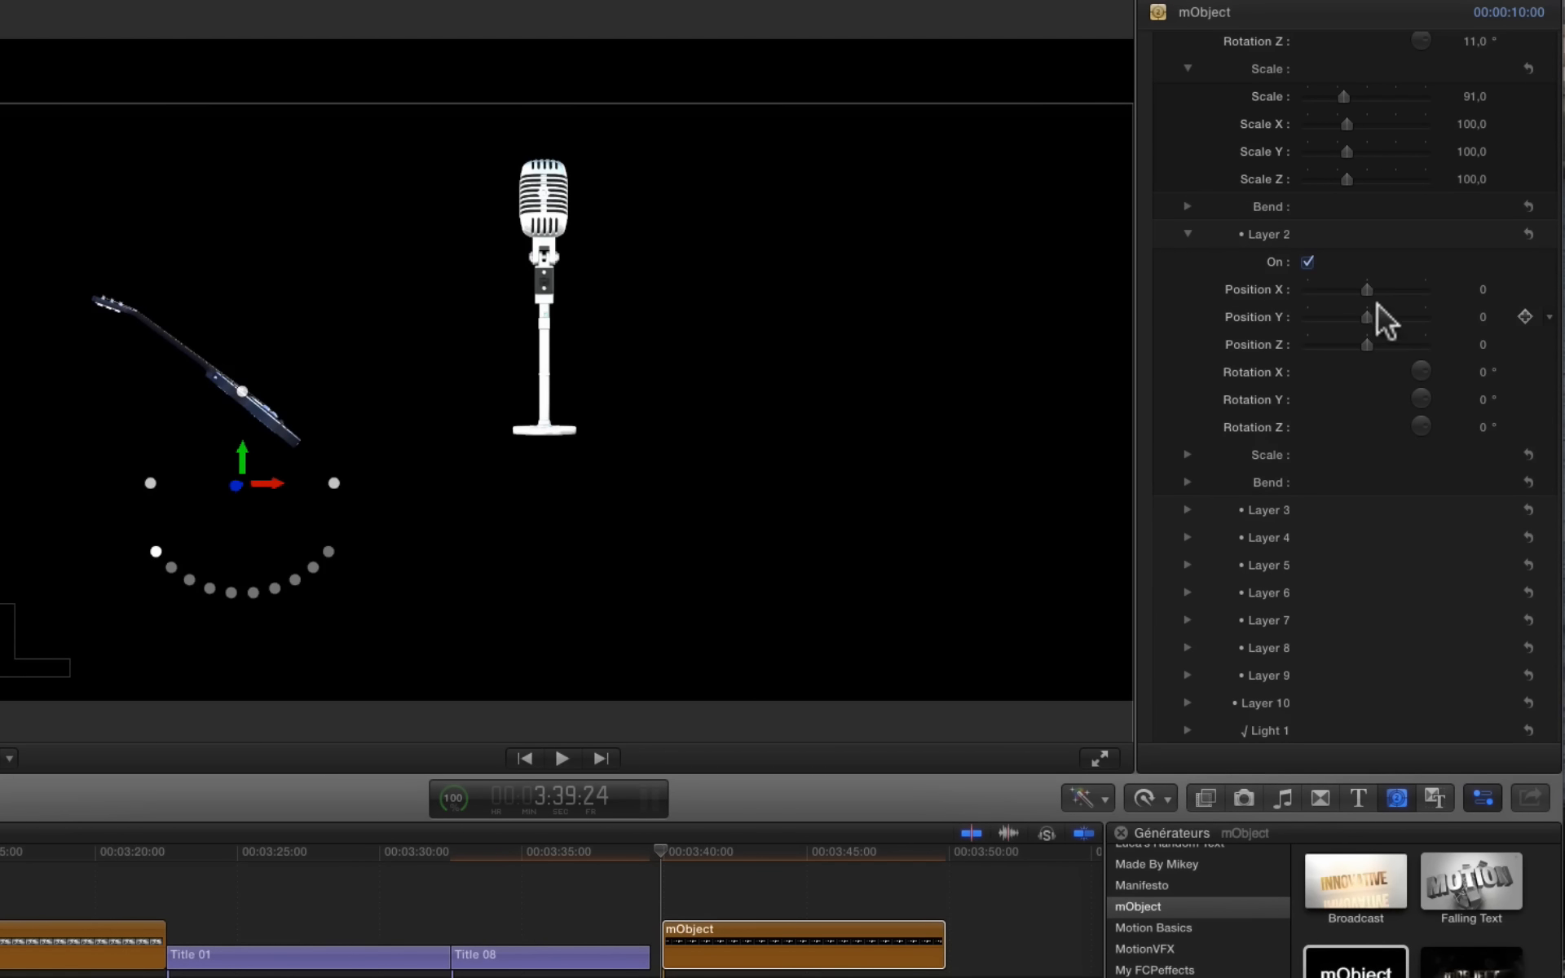
scroll(1376, 305, up, 1)
click(1304, 261)
click(1307, 261)
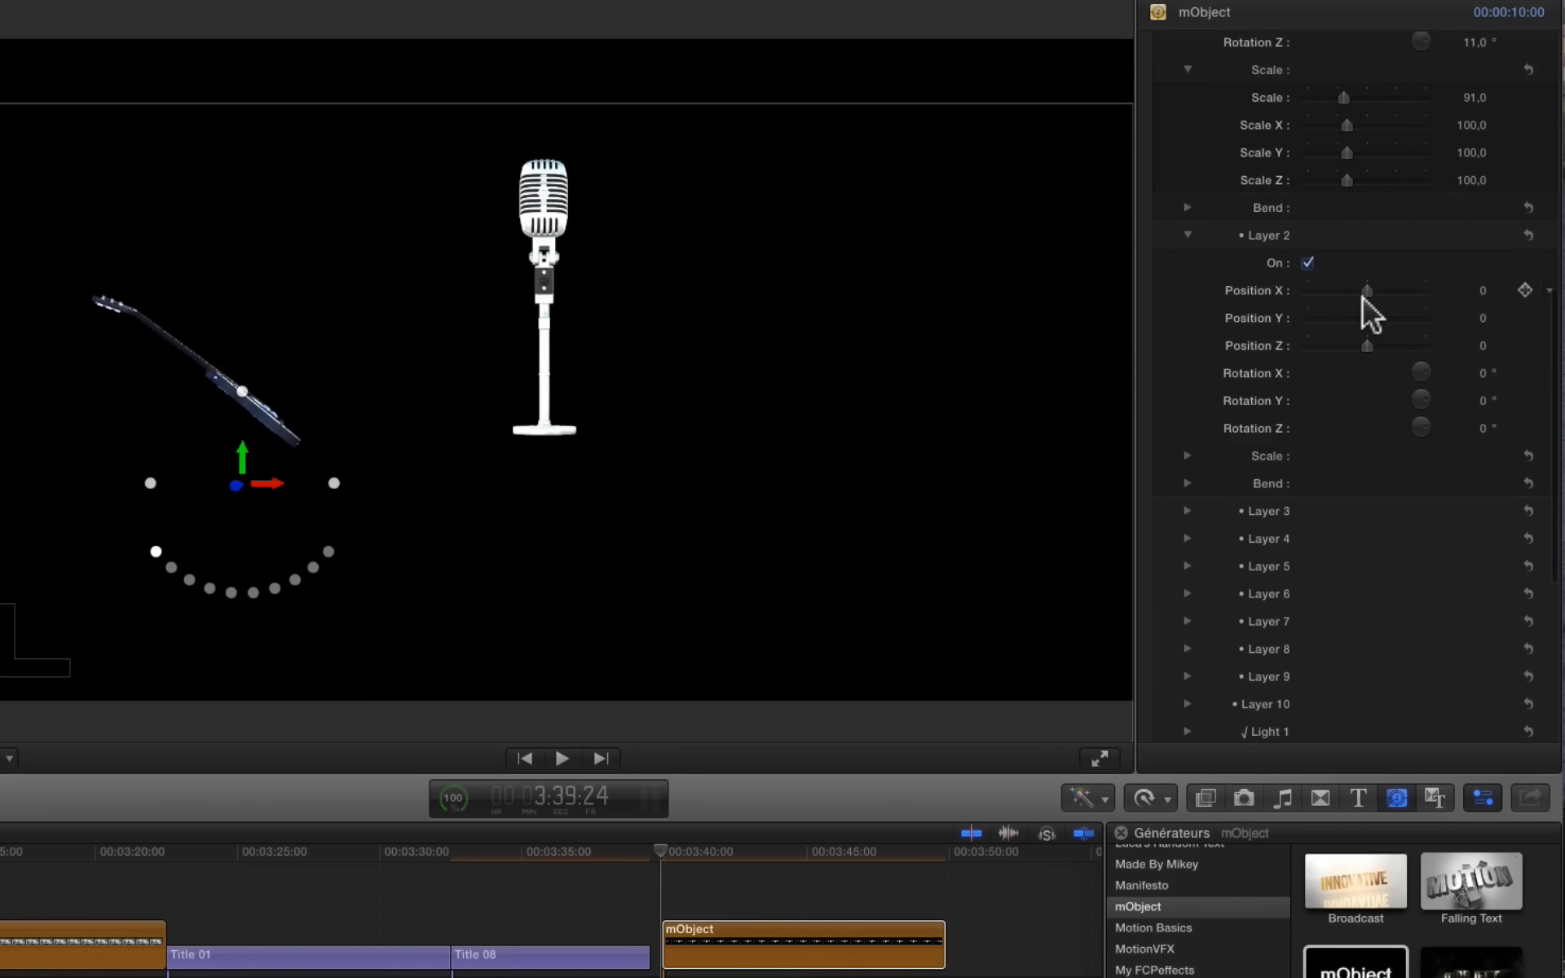
drag(1426, 374, 1426, 435)
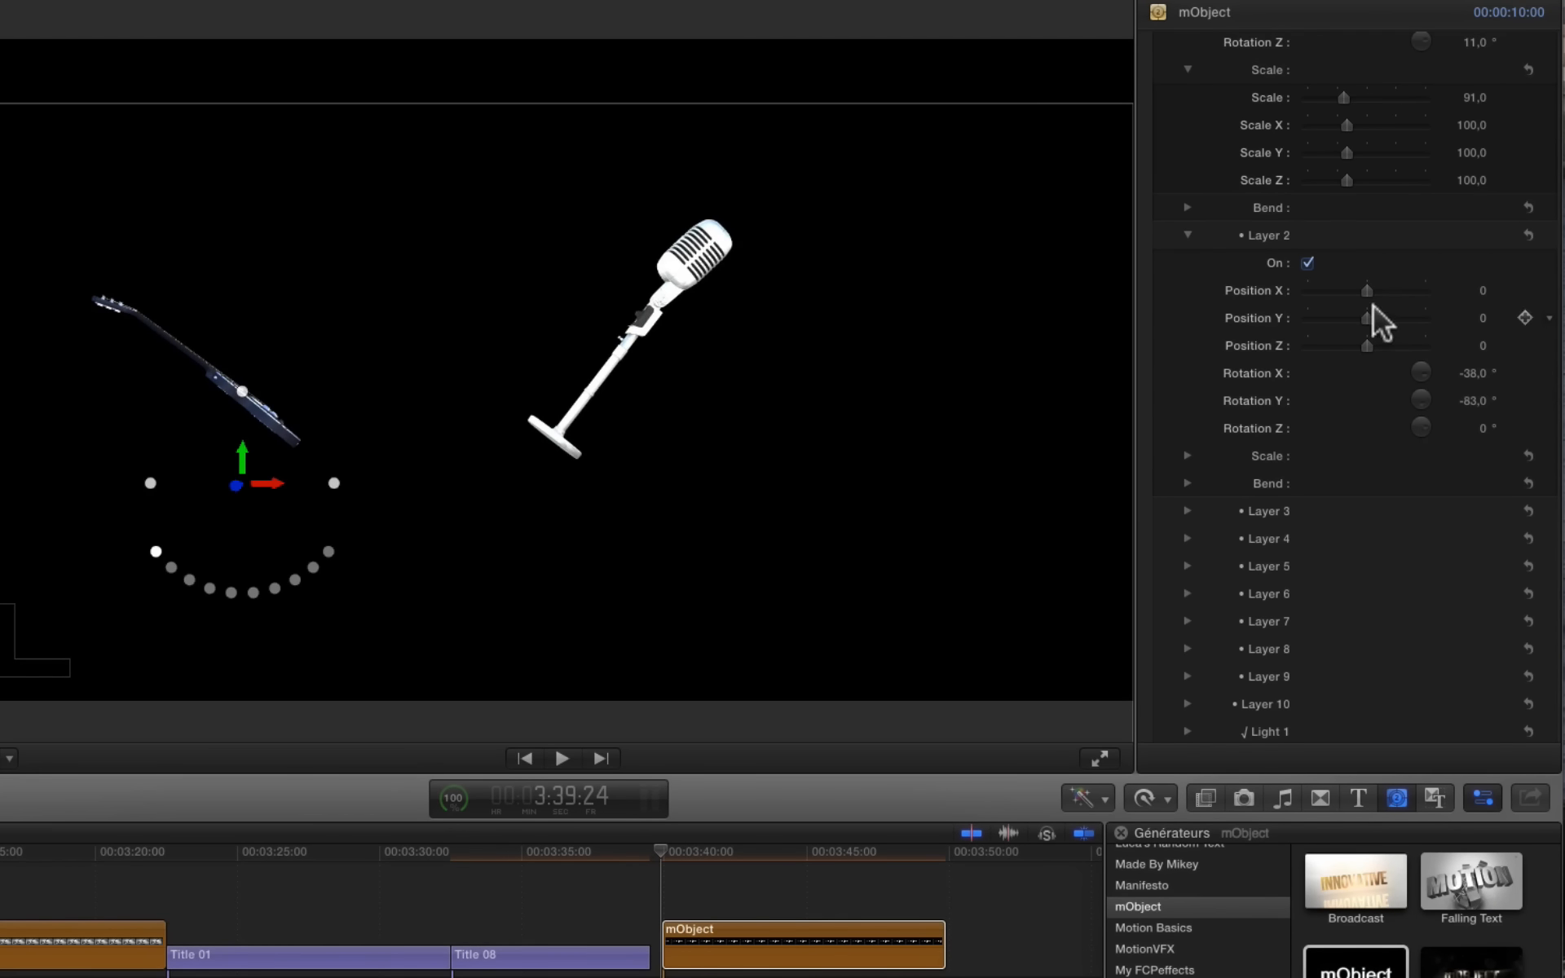
Step: Move the Layer 2 microphone to Position X 210 and Y -10, and scale it to 61
mouse_move(1367, 291)
mouse_down()
mouse_move(1384, 291)
mouse_move(1371, 325)
mouse_up()
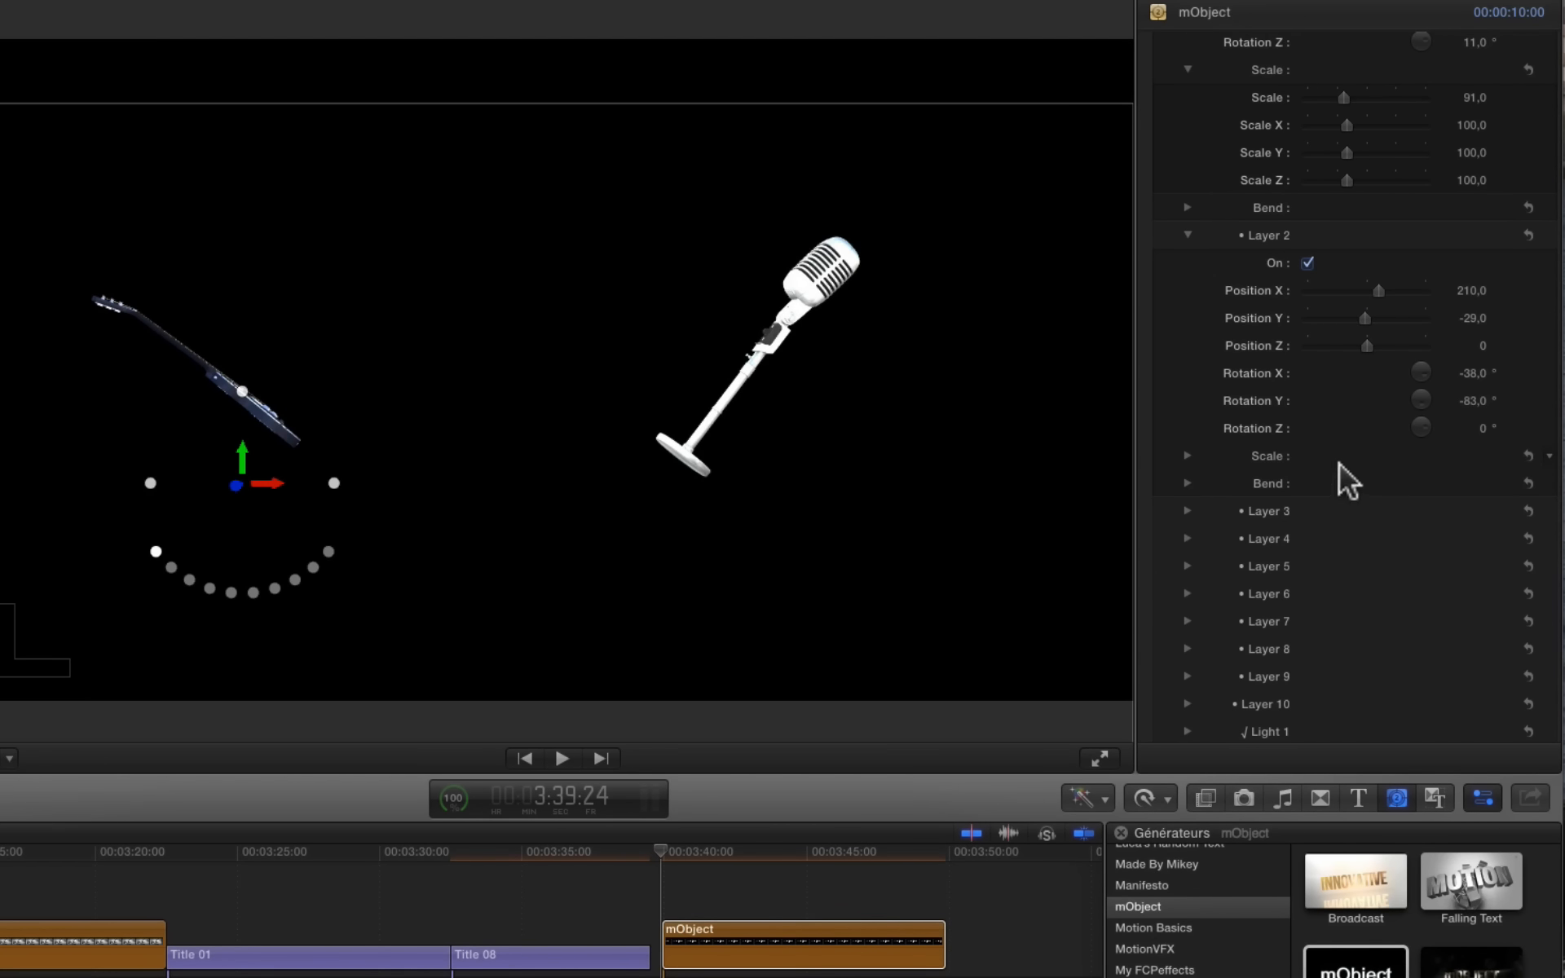
click(1194, 454)
drag(1339, 483, 1331, 484)
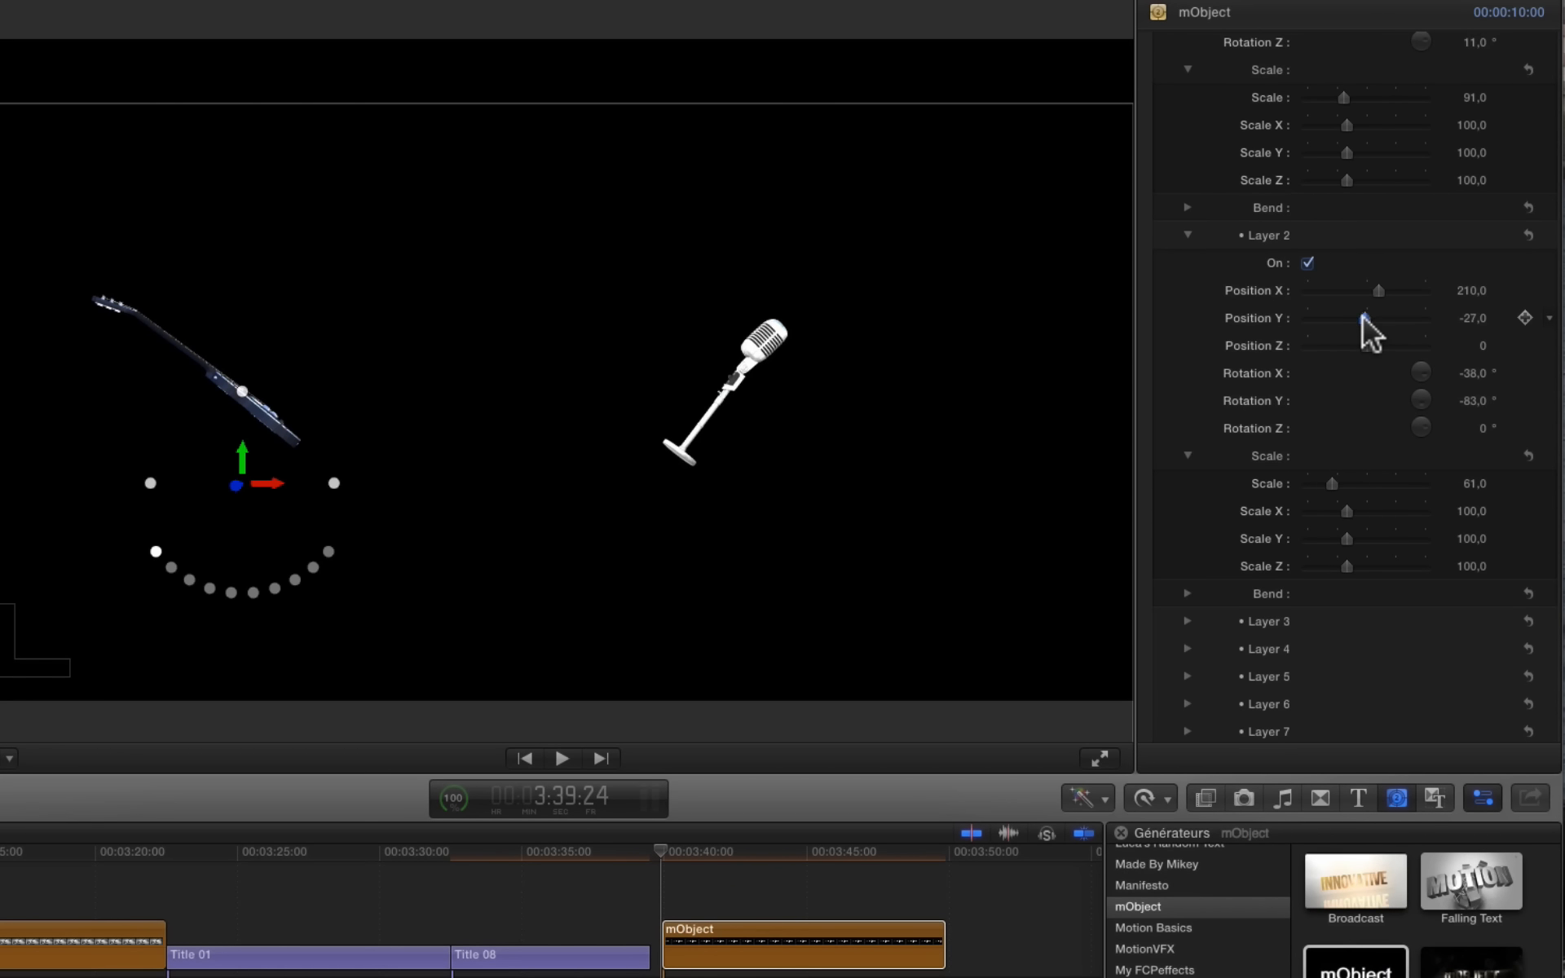
drag(1363, 316, 1366, 315)
Step: Add a keyframe for all published mObject parameters at the start of the clip
scroll(1498, 274, up, 10)
click(1467, 114)
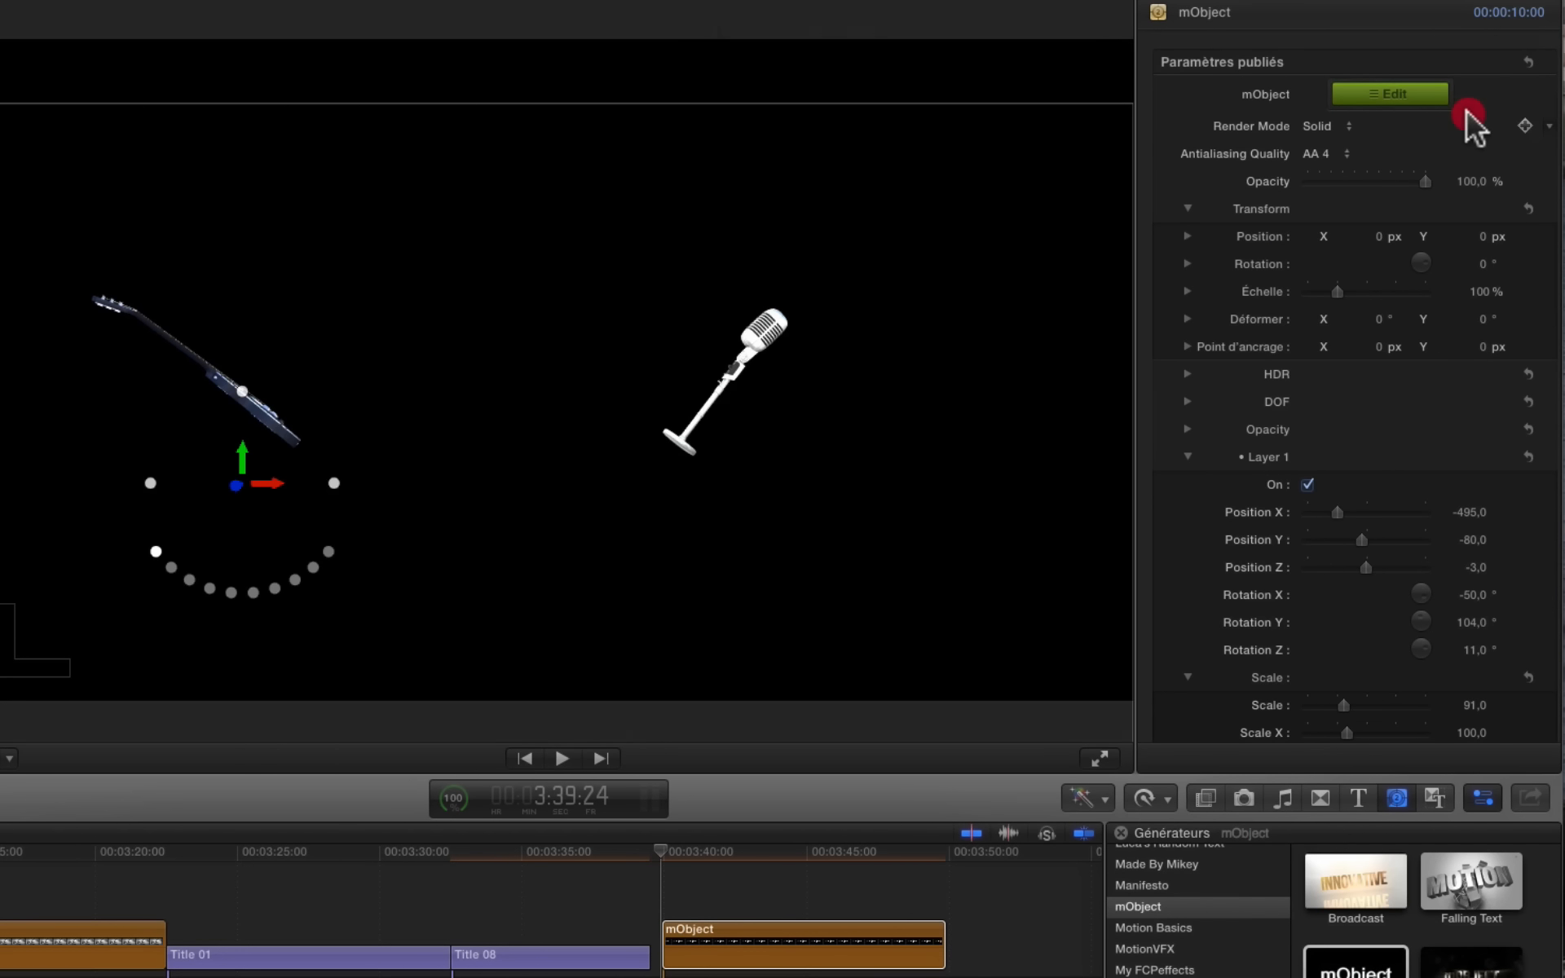
click(1548, 65)
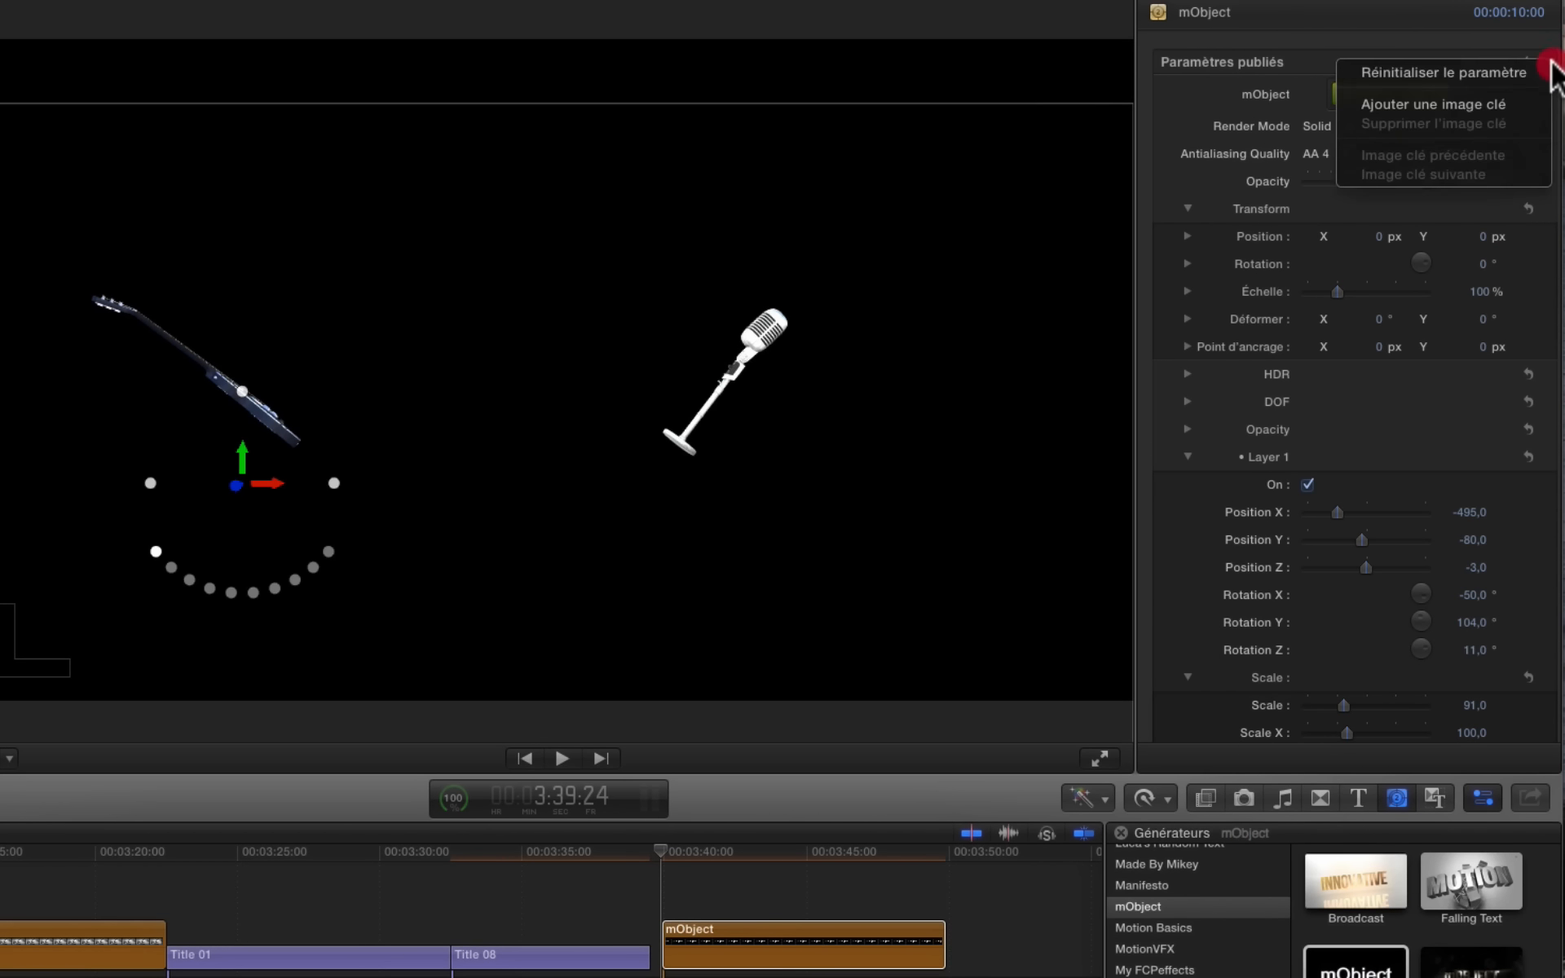
click(1519, 105)
scroll(1503, 423, down, 8)
scroll(1503, 441, down, 5)
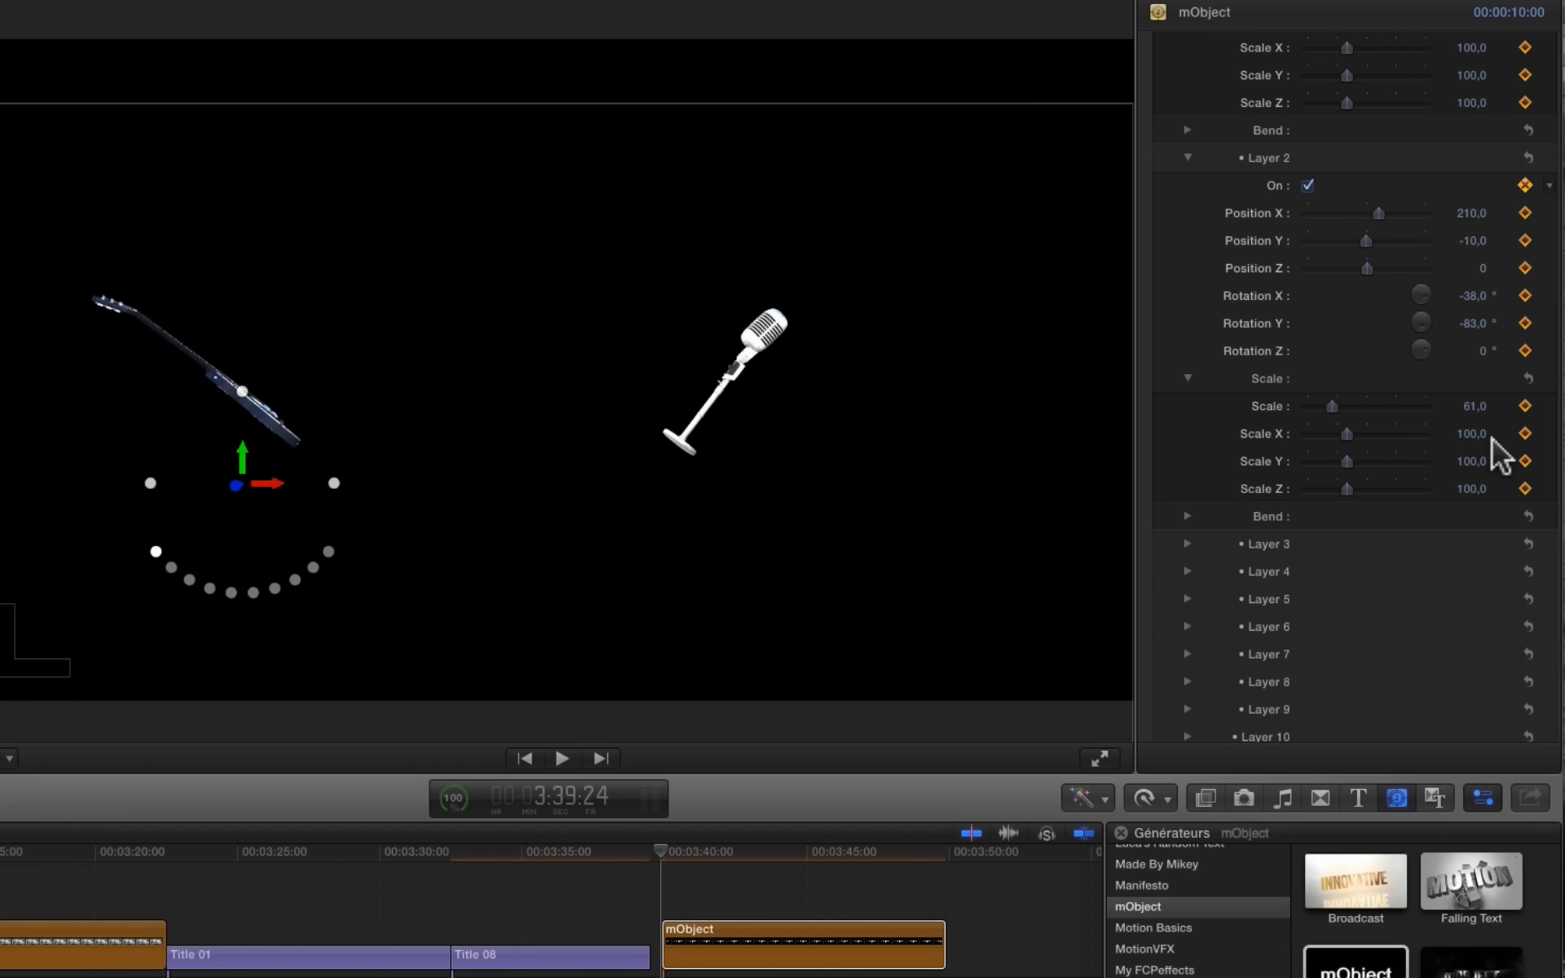
Step: At 3:47:06, set Layer 1 to Position X 178, Y -152, Z -56, Rotation X -38°, Y 17°, Z 44° and Scale 268
click(682, 952)
click(695, 852)
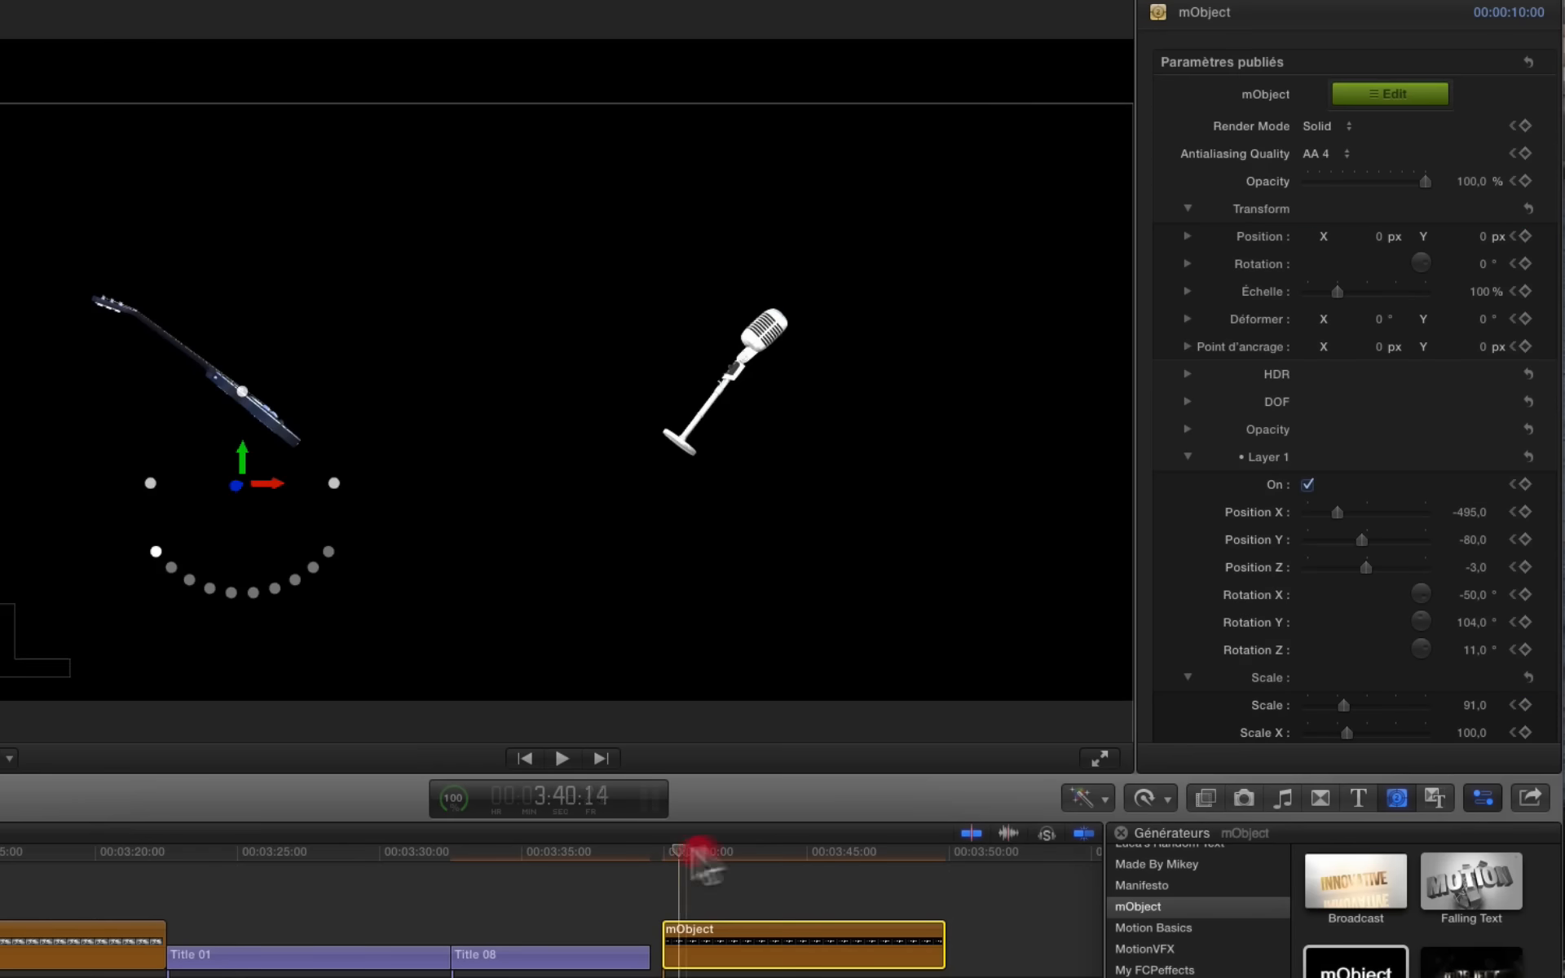
drag(699, 856, 871, 856)
scroll(1396, 526, down, 3)
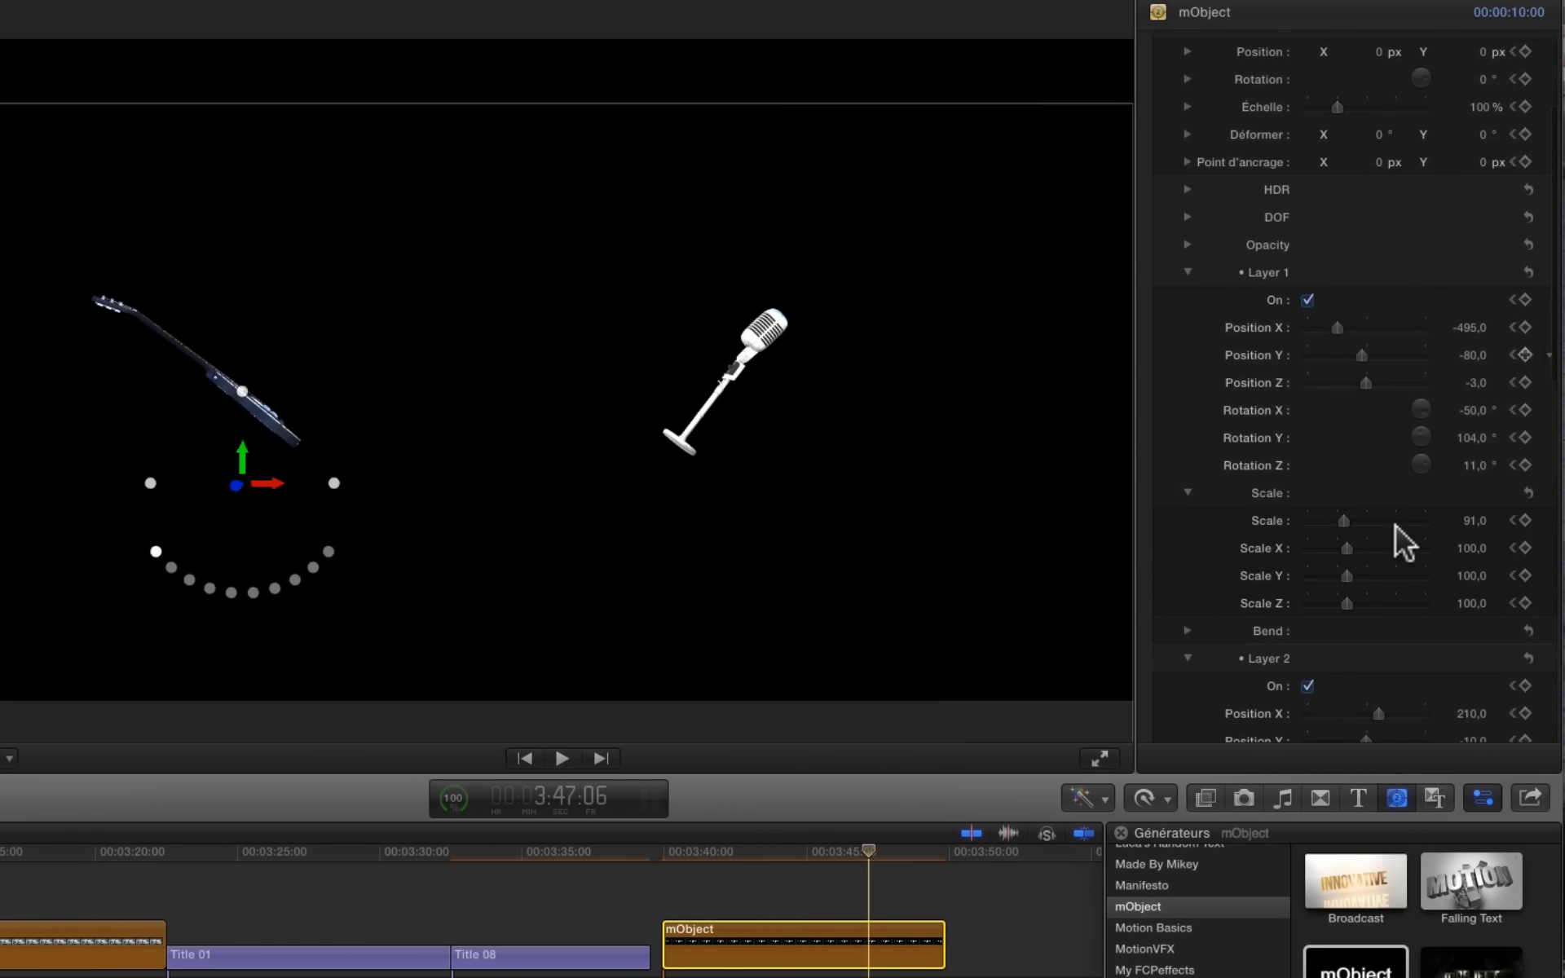
scroll(1396, 525, down, 3)
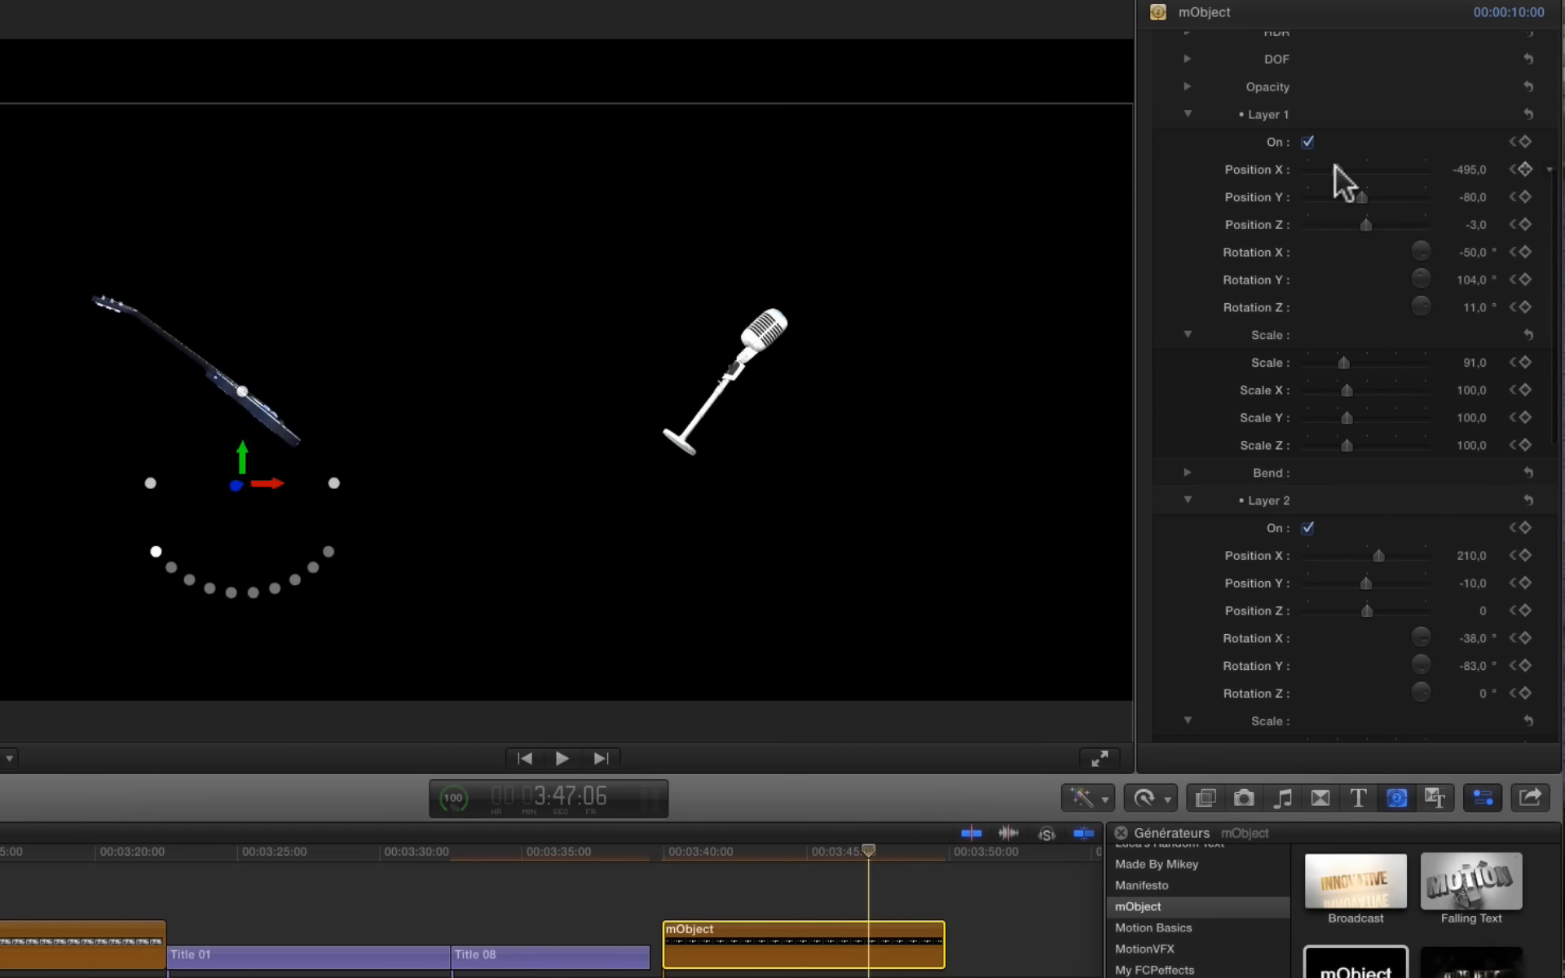
drag(1335, 168, 1361, 199)
click(1363, 225)
drag(1423, 253, 1429, 295)
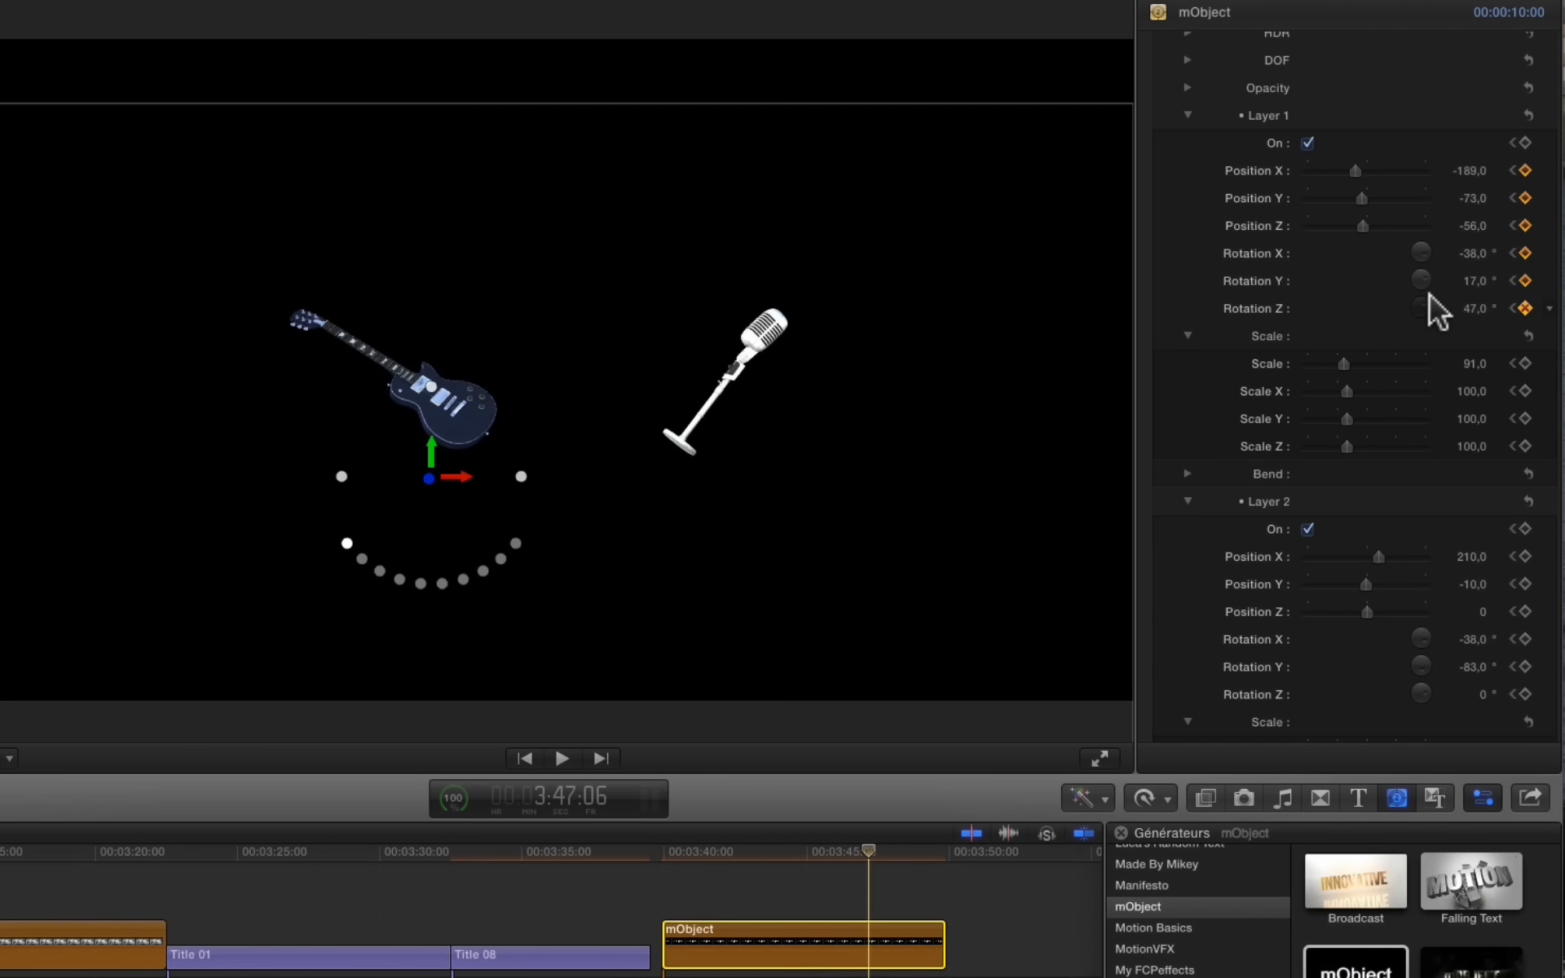
drag(1360, 364, 1420, 356)
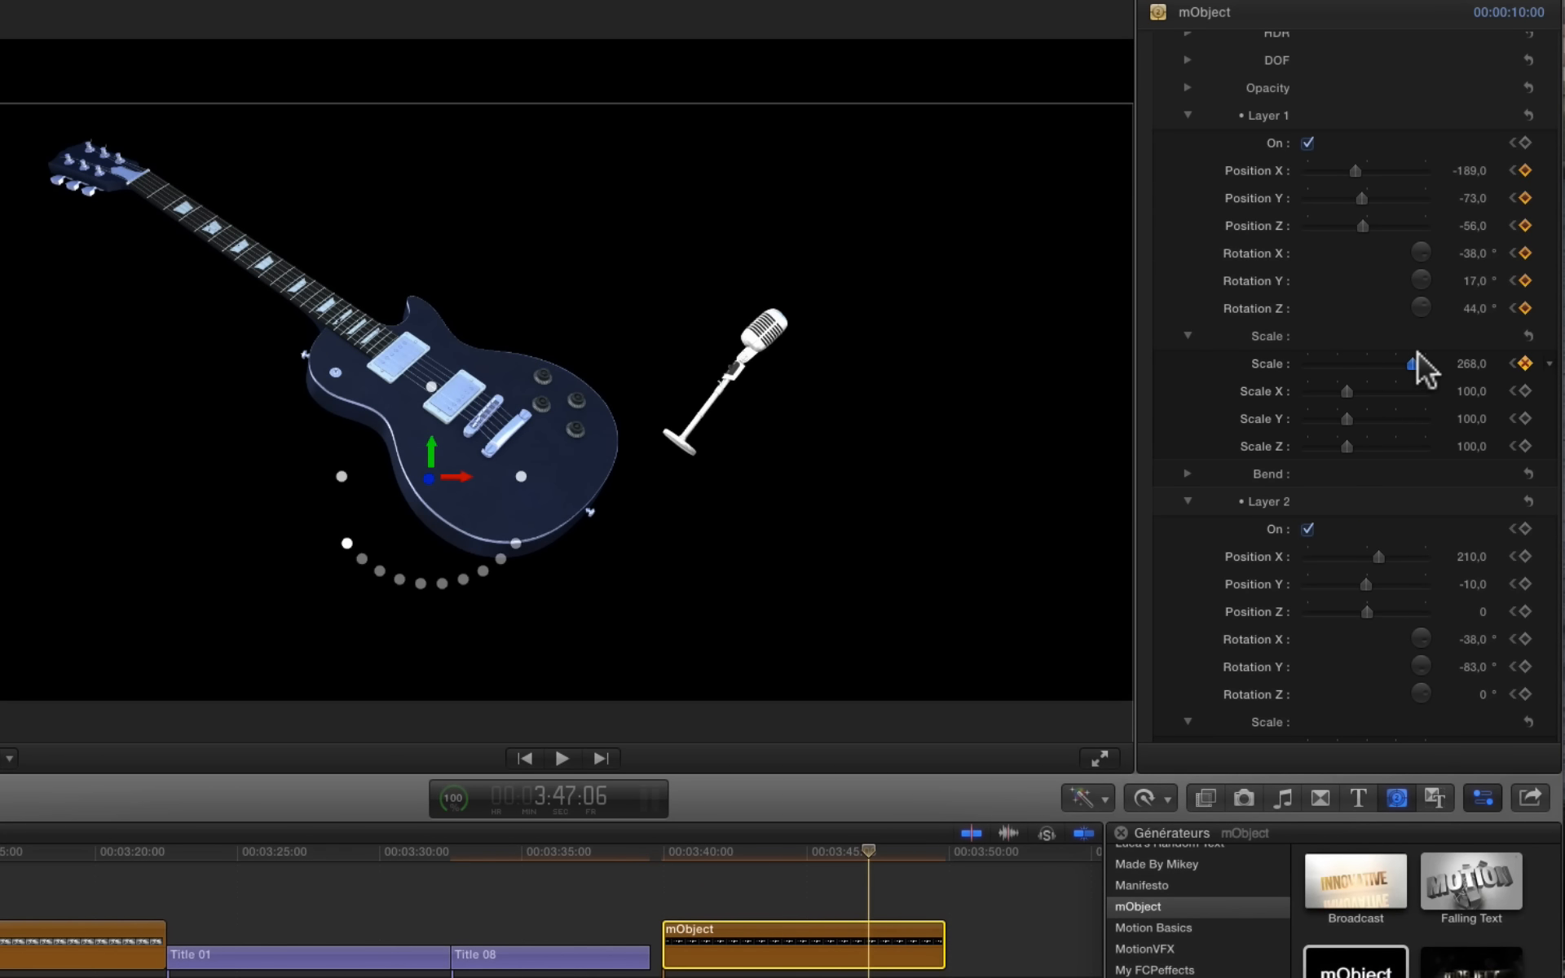
mouse_move(1360, 171)
mouse_down()
mouse_move(1361, 201)
mouse_move(1363, 169)
mouse_move(1378, 168)
mouse_up()
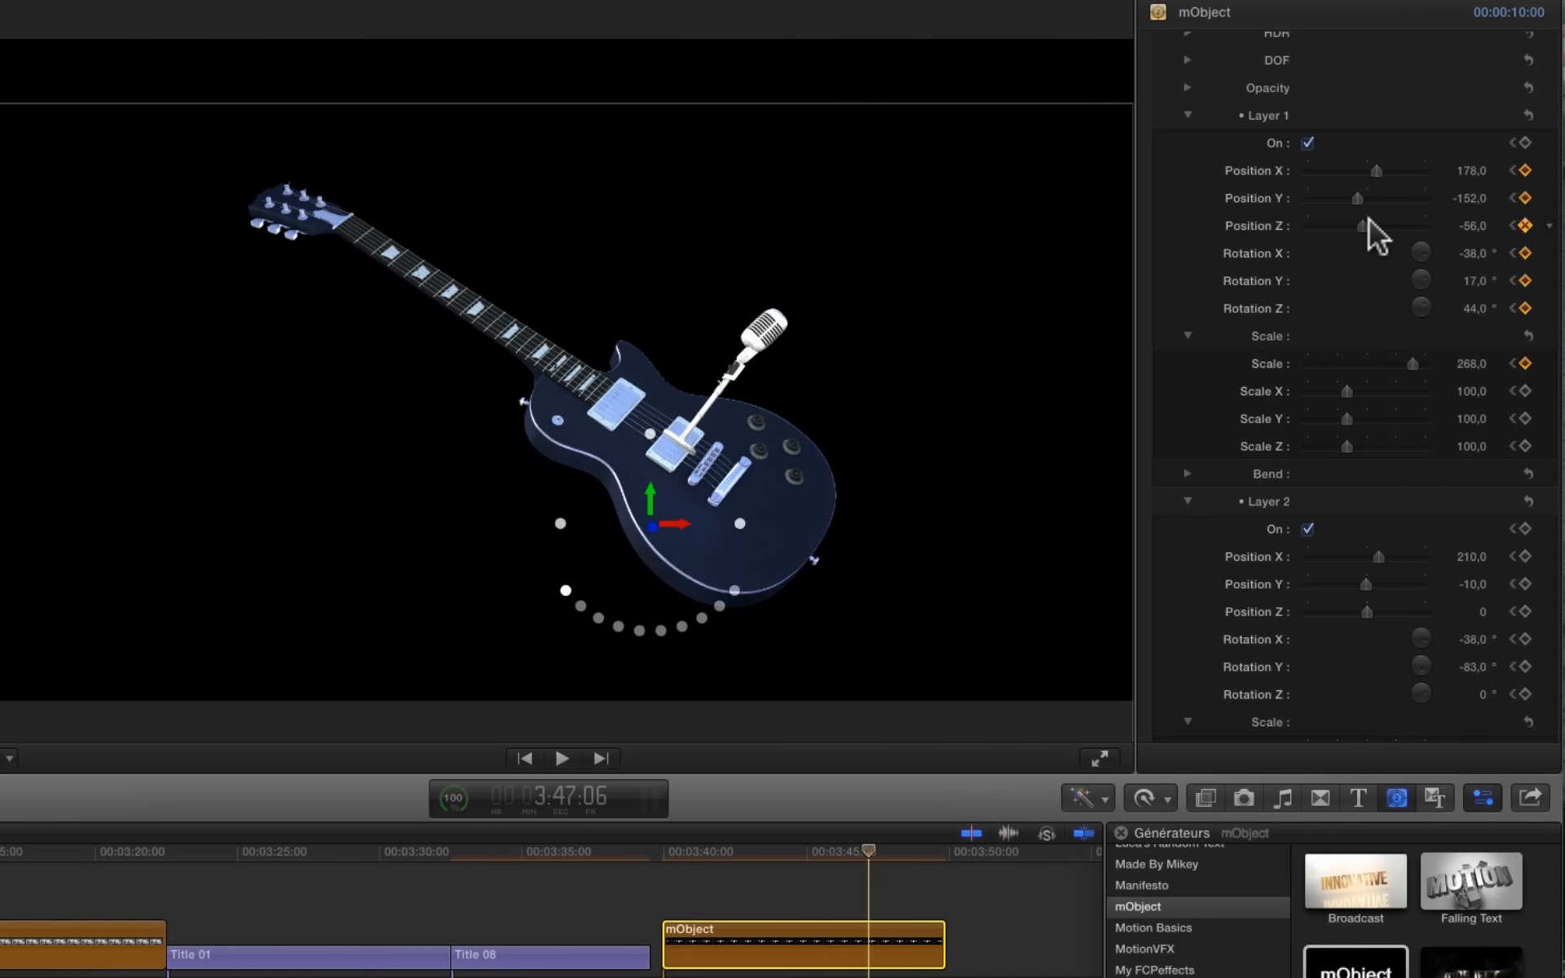
Step: At the same frame, set Layer 2 to Position X -8, Y -280, Z 337, Rotation X 39°, Y 68°, Z 28° and Scale 183
scroll(1357, 338, down, 10)
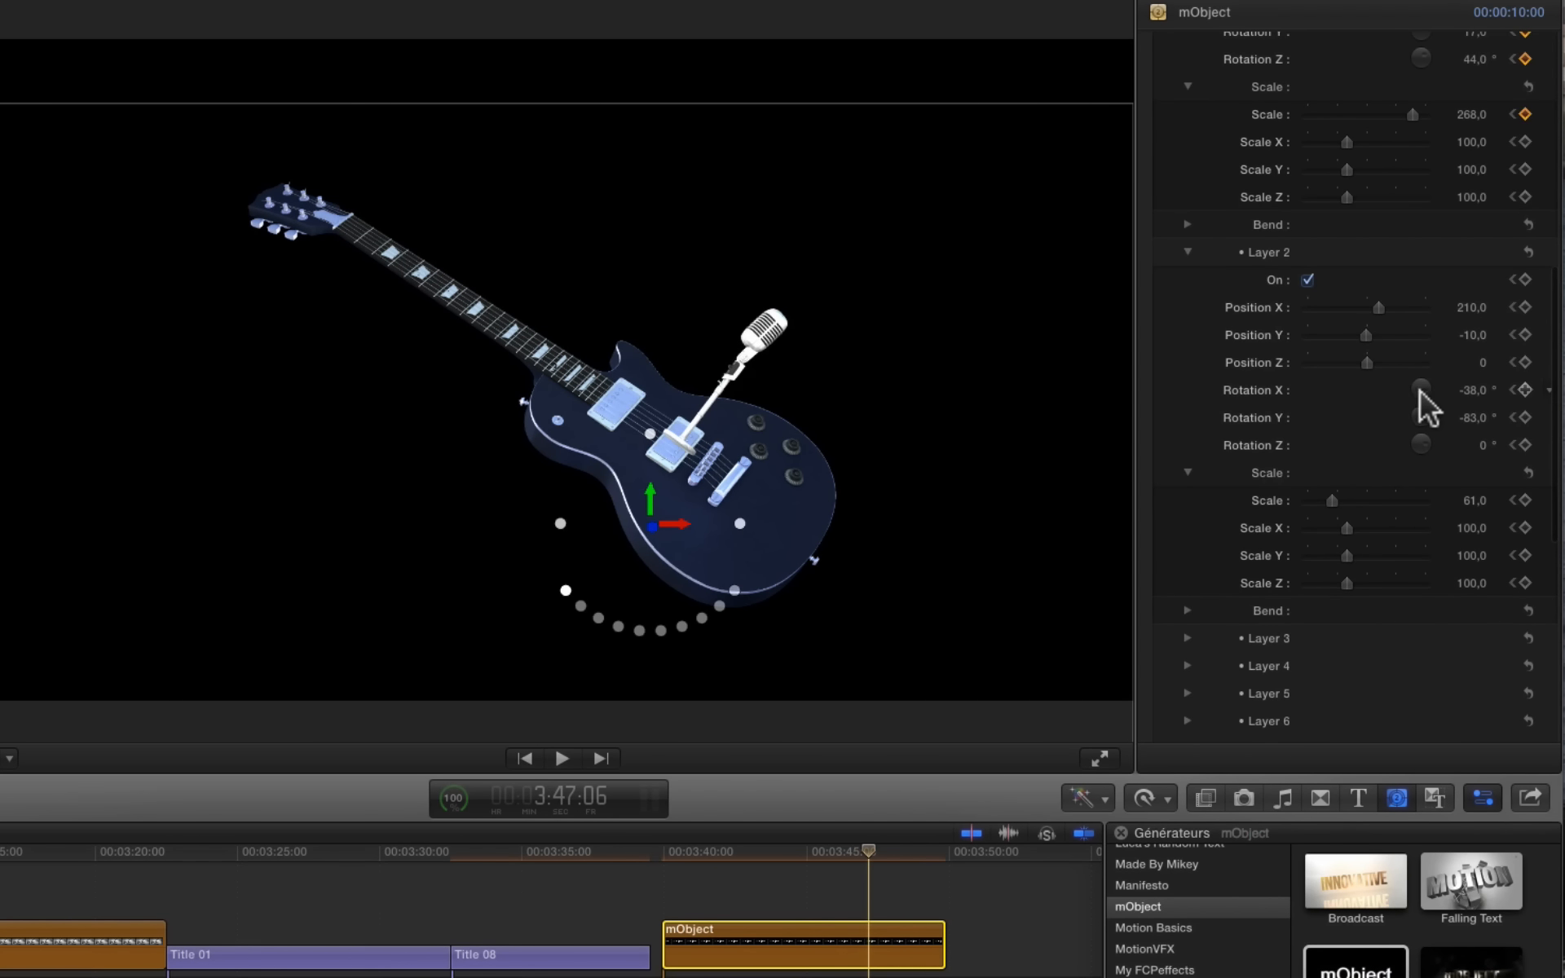
drag(1422, 399, 1443, 362)
drag(1423, 445, 1428, 377)
drag(1332, 499, 1379, 499)
drag(1378, 306, 1350, 336)
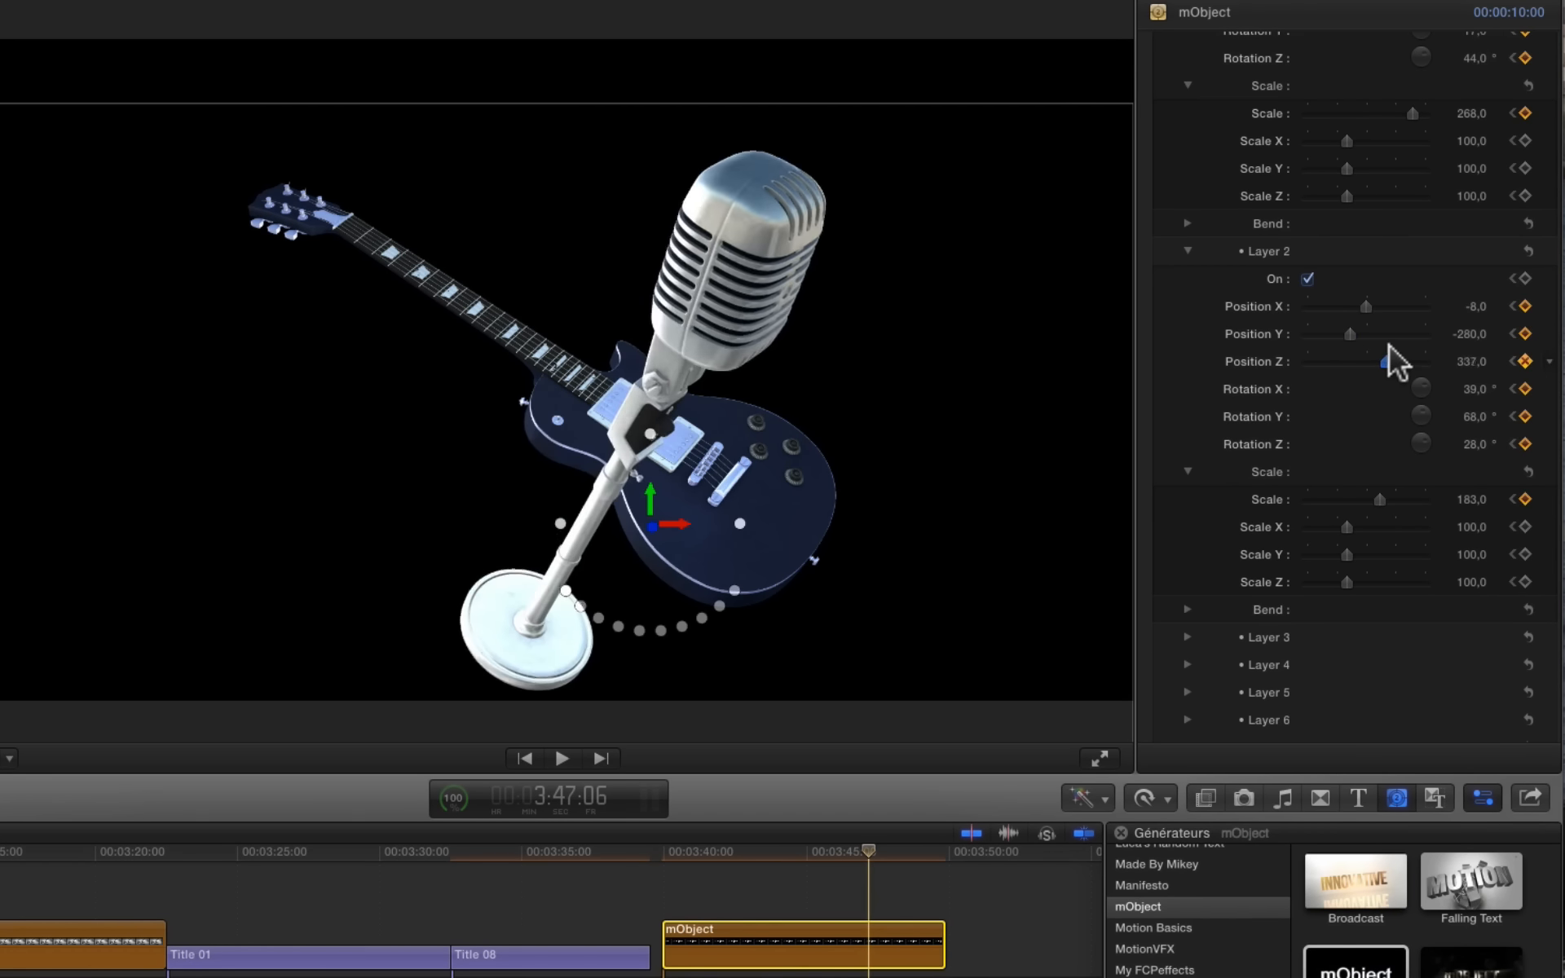
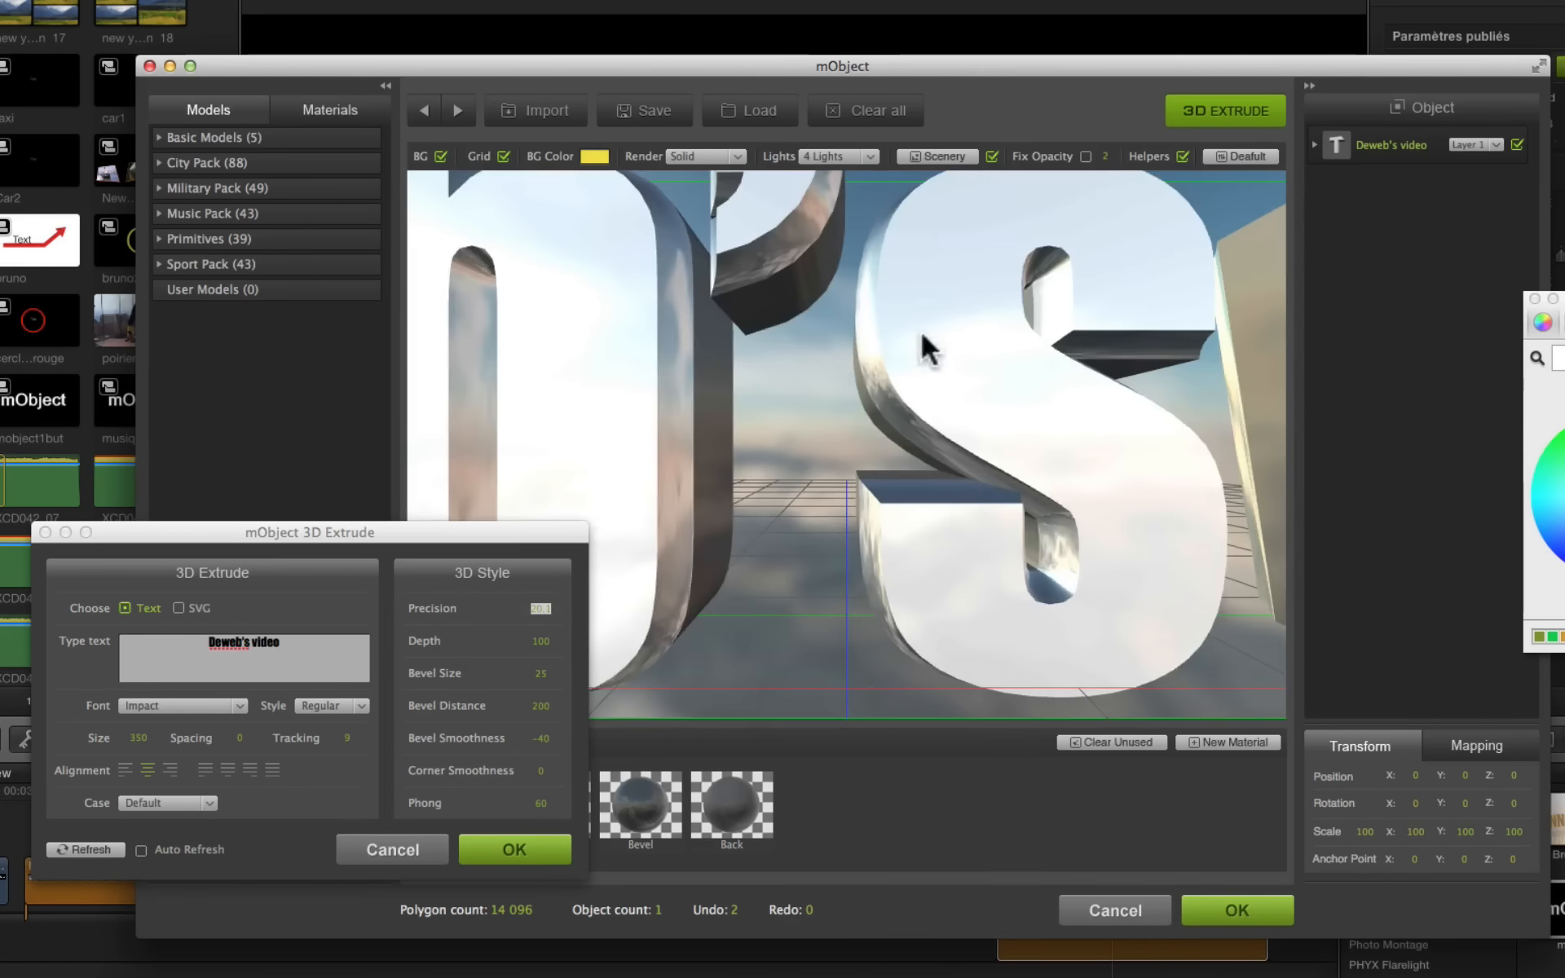
Step: Set the precision of the extruded "Deweb's video" text to 30
drag(919, 328, 884, 506)
scroll(884, 502, down, 5)
scroll(884, 502, up, 3)
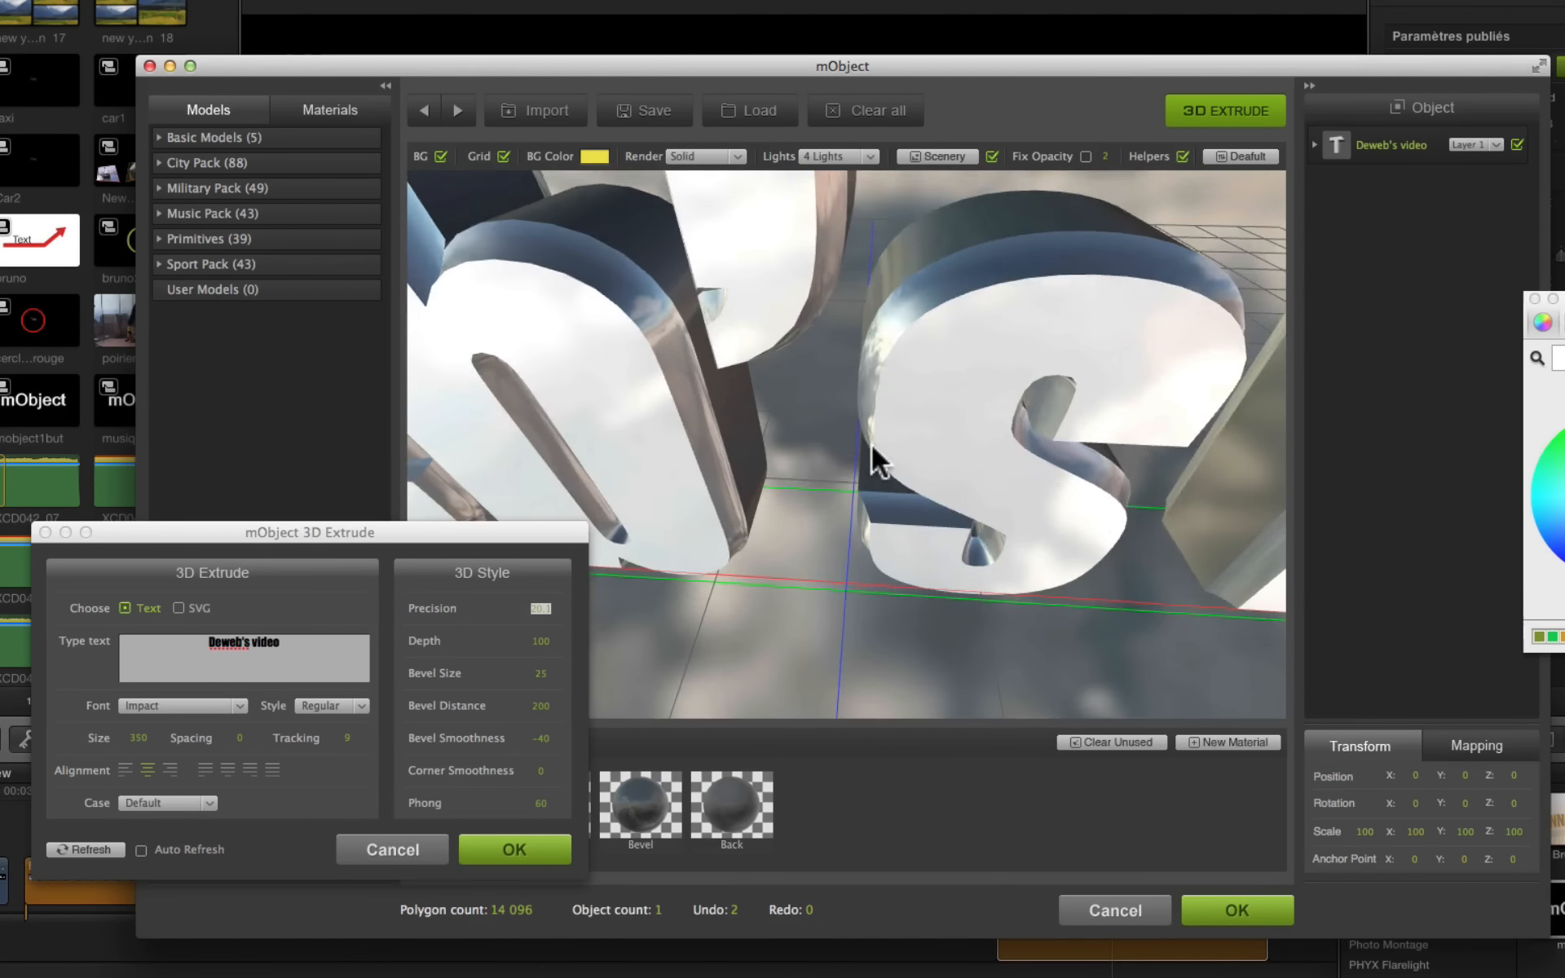
double_click(542, 608)
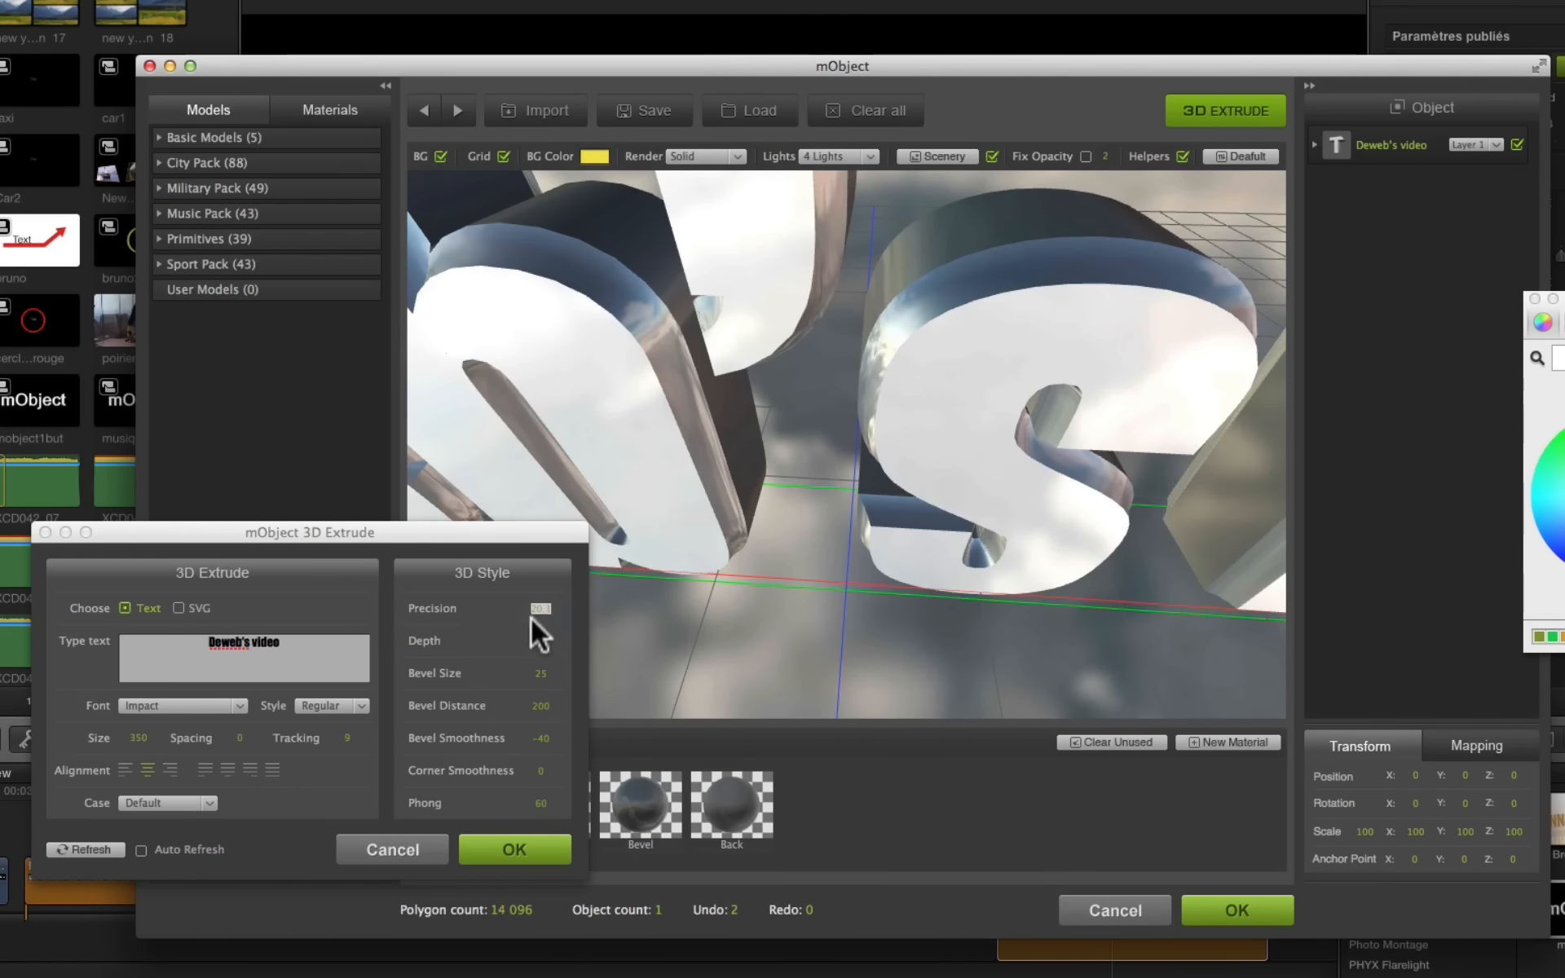
text(30)
key(Return)
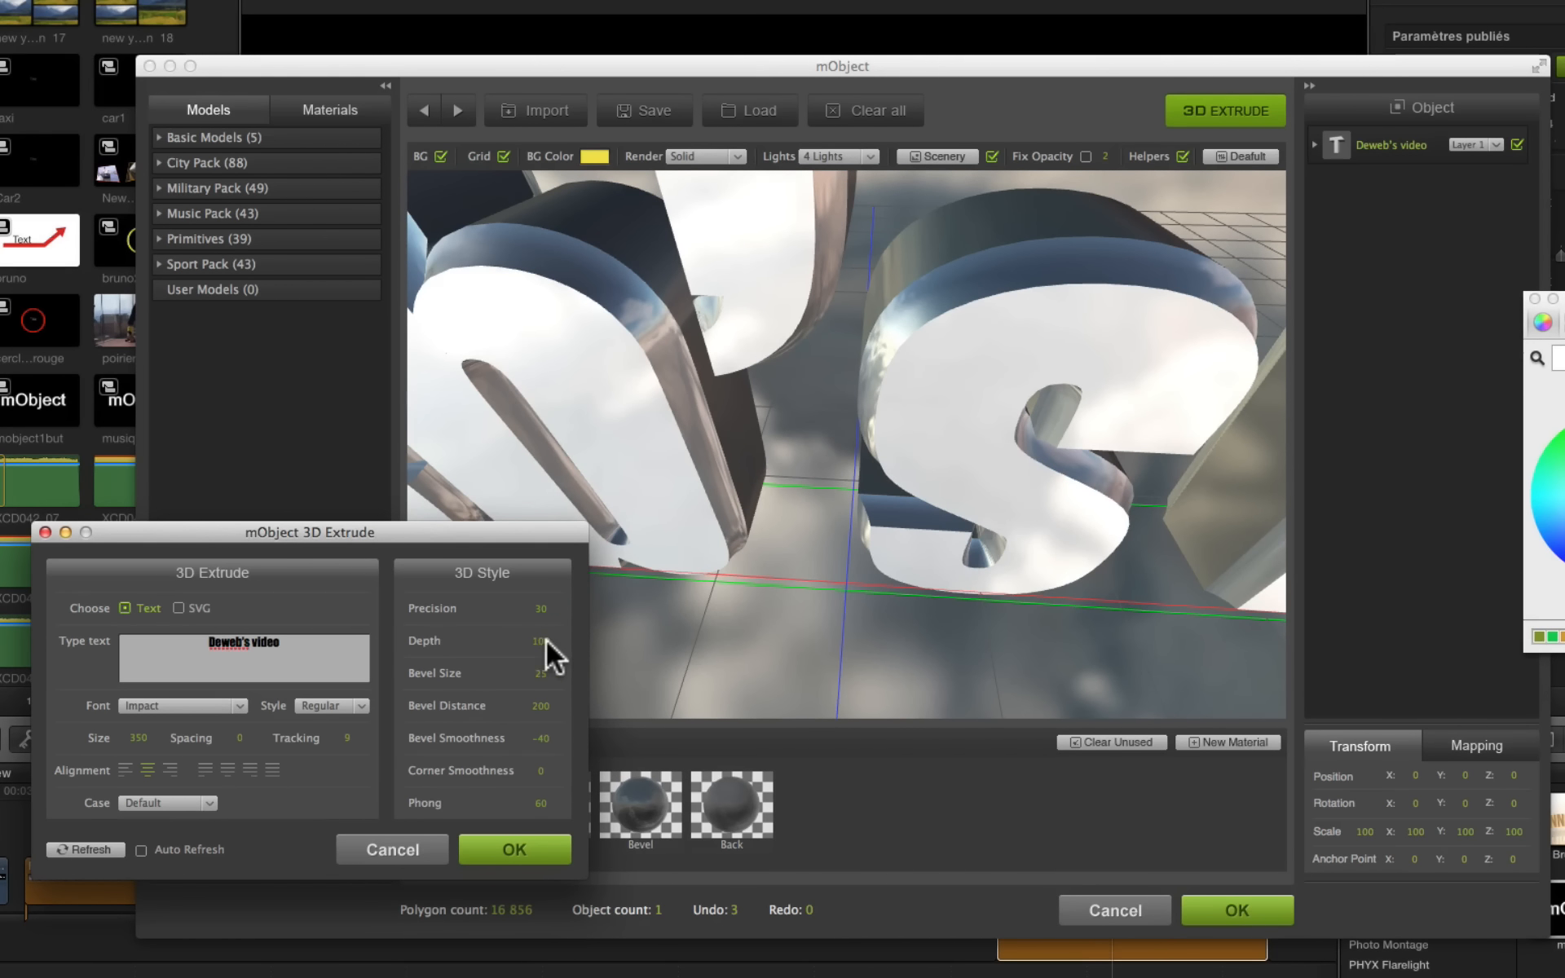
Step: Try an extrusion depth of 50 on the 3D text, and settle on a depth of 80
scroll(738, 546, down, 5)
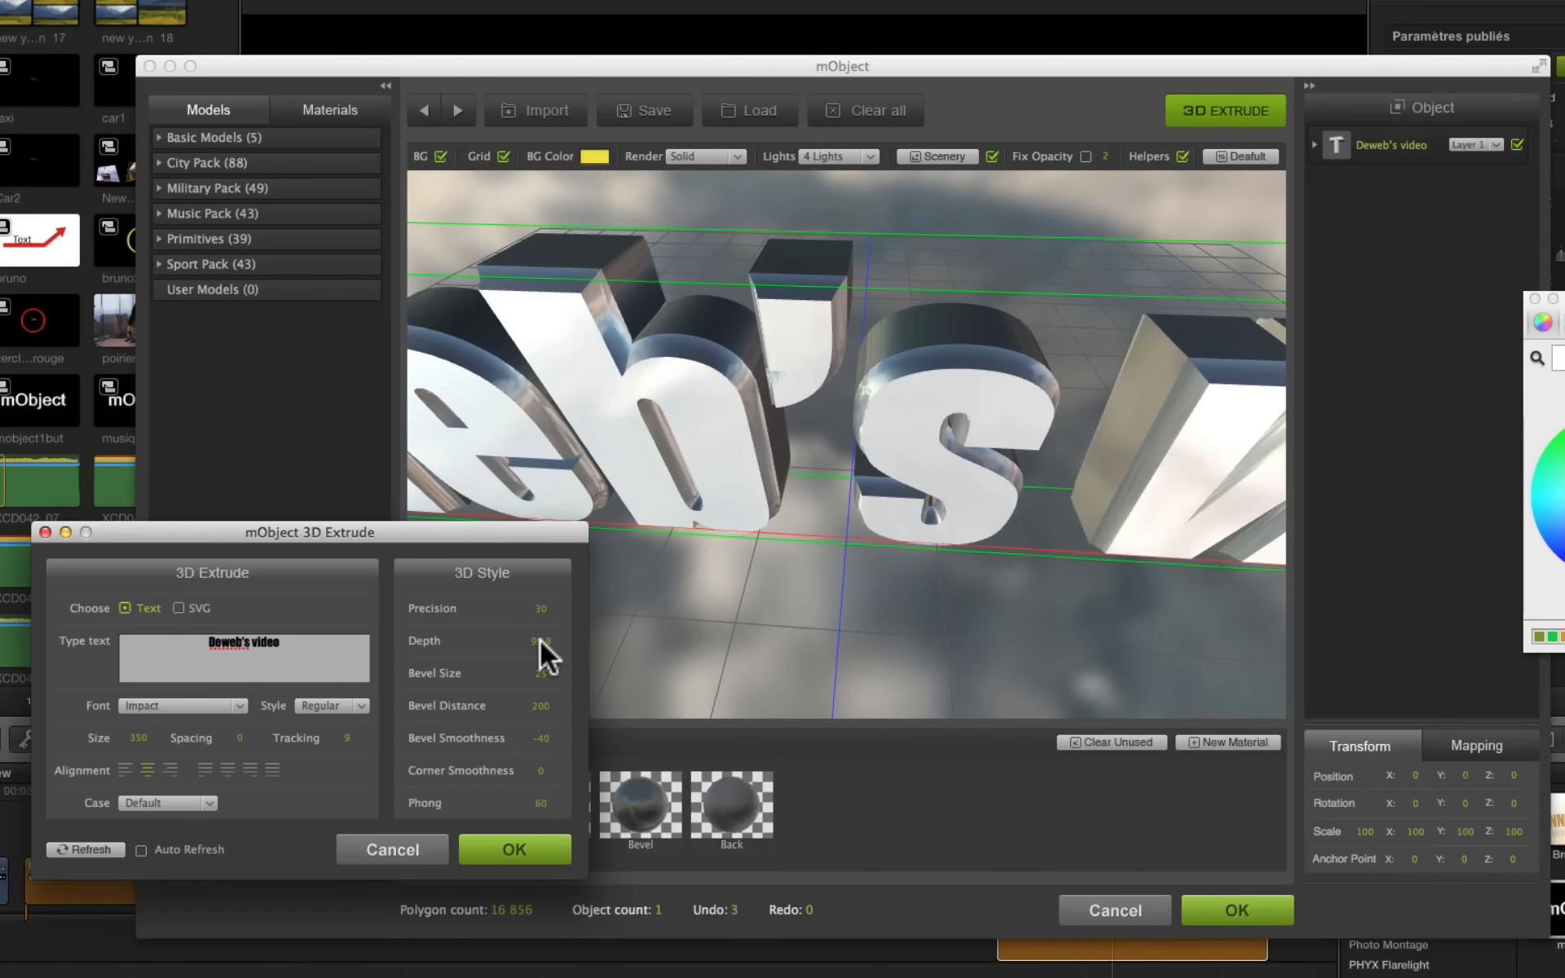
click(540, 640)
text(50)
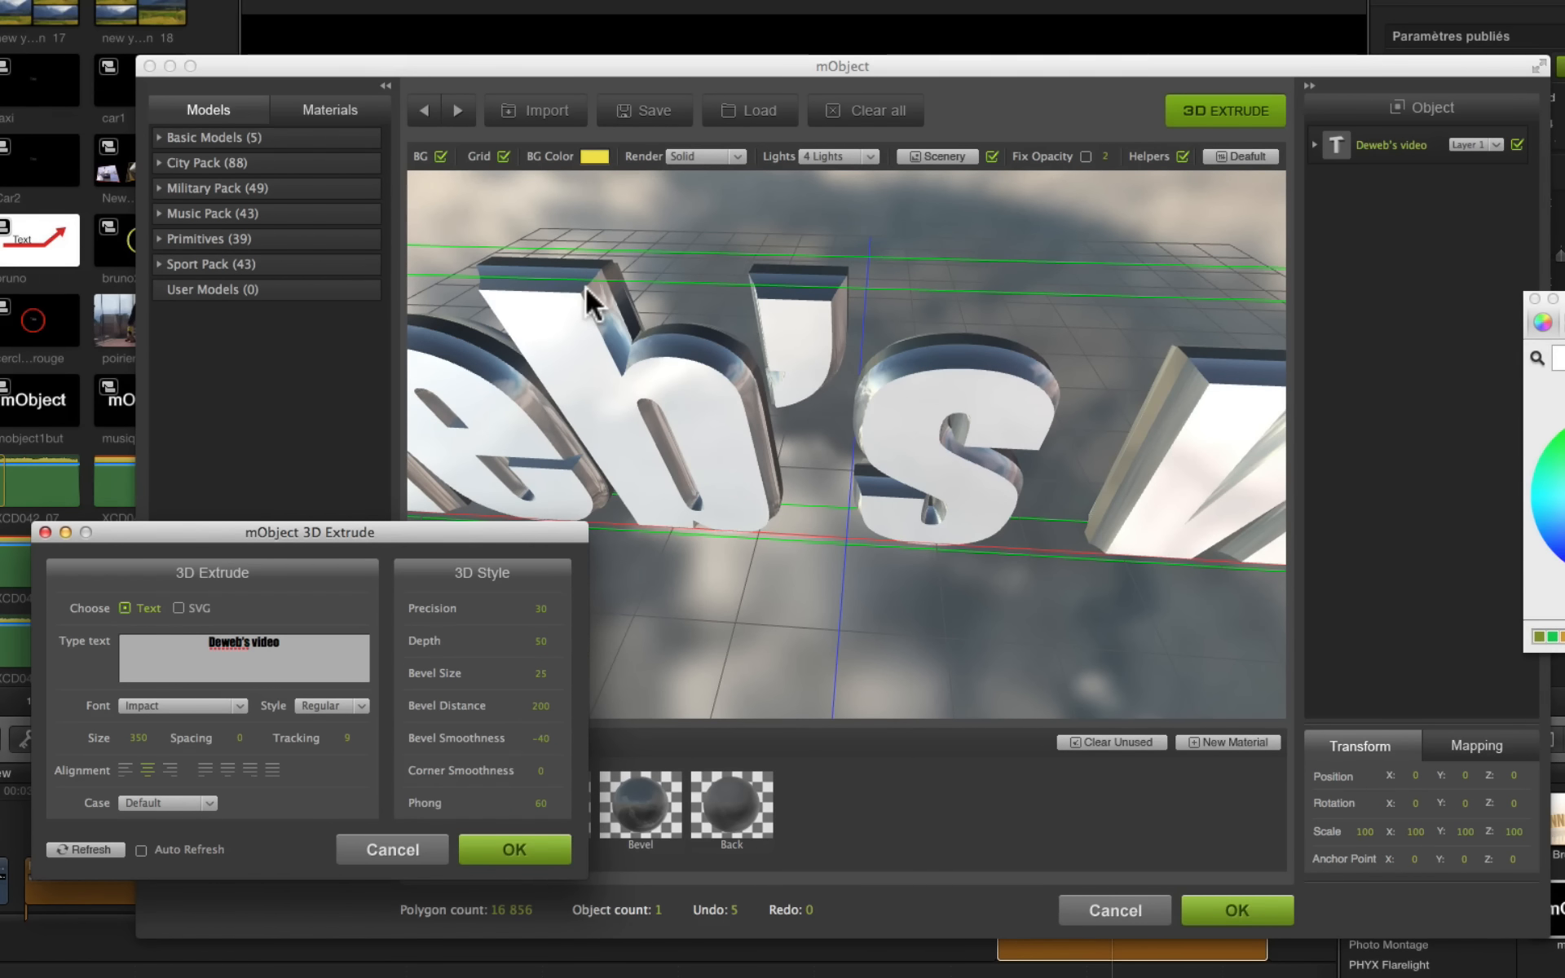
click(542, 641)
text(80)
key(Return)
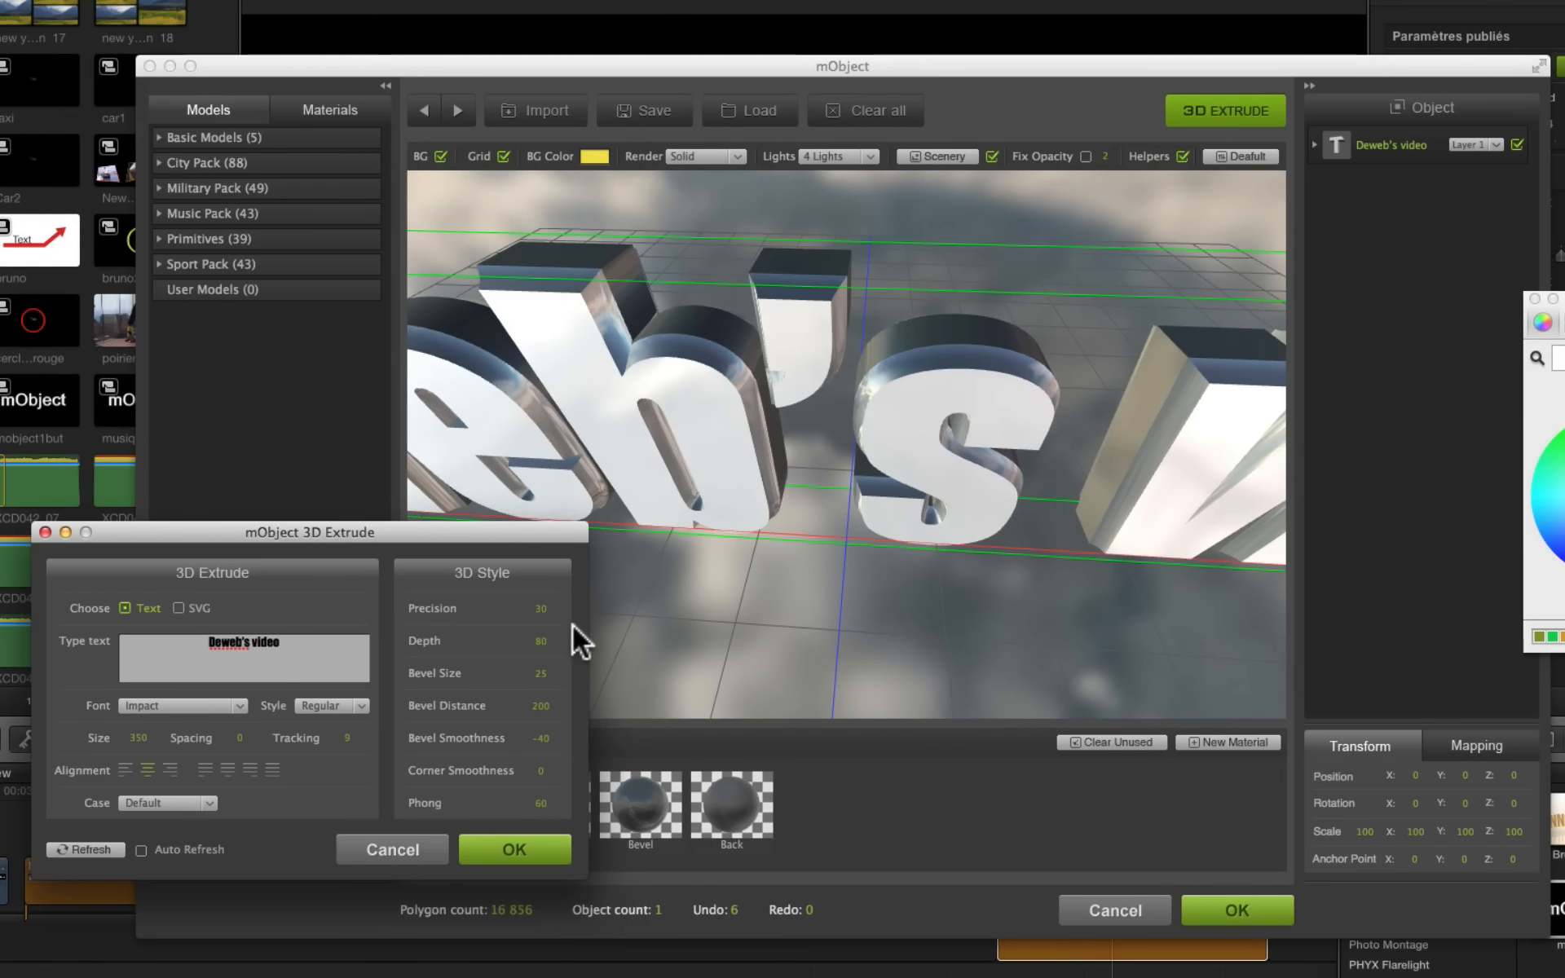
Step: Try a bevel size of 2 on the 3D text, and settle on a bevel size of 20
click(542, 674)
text(2)
key(Return)
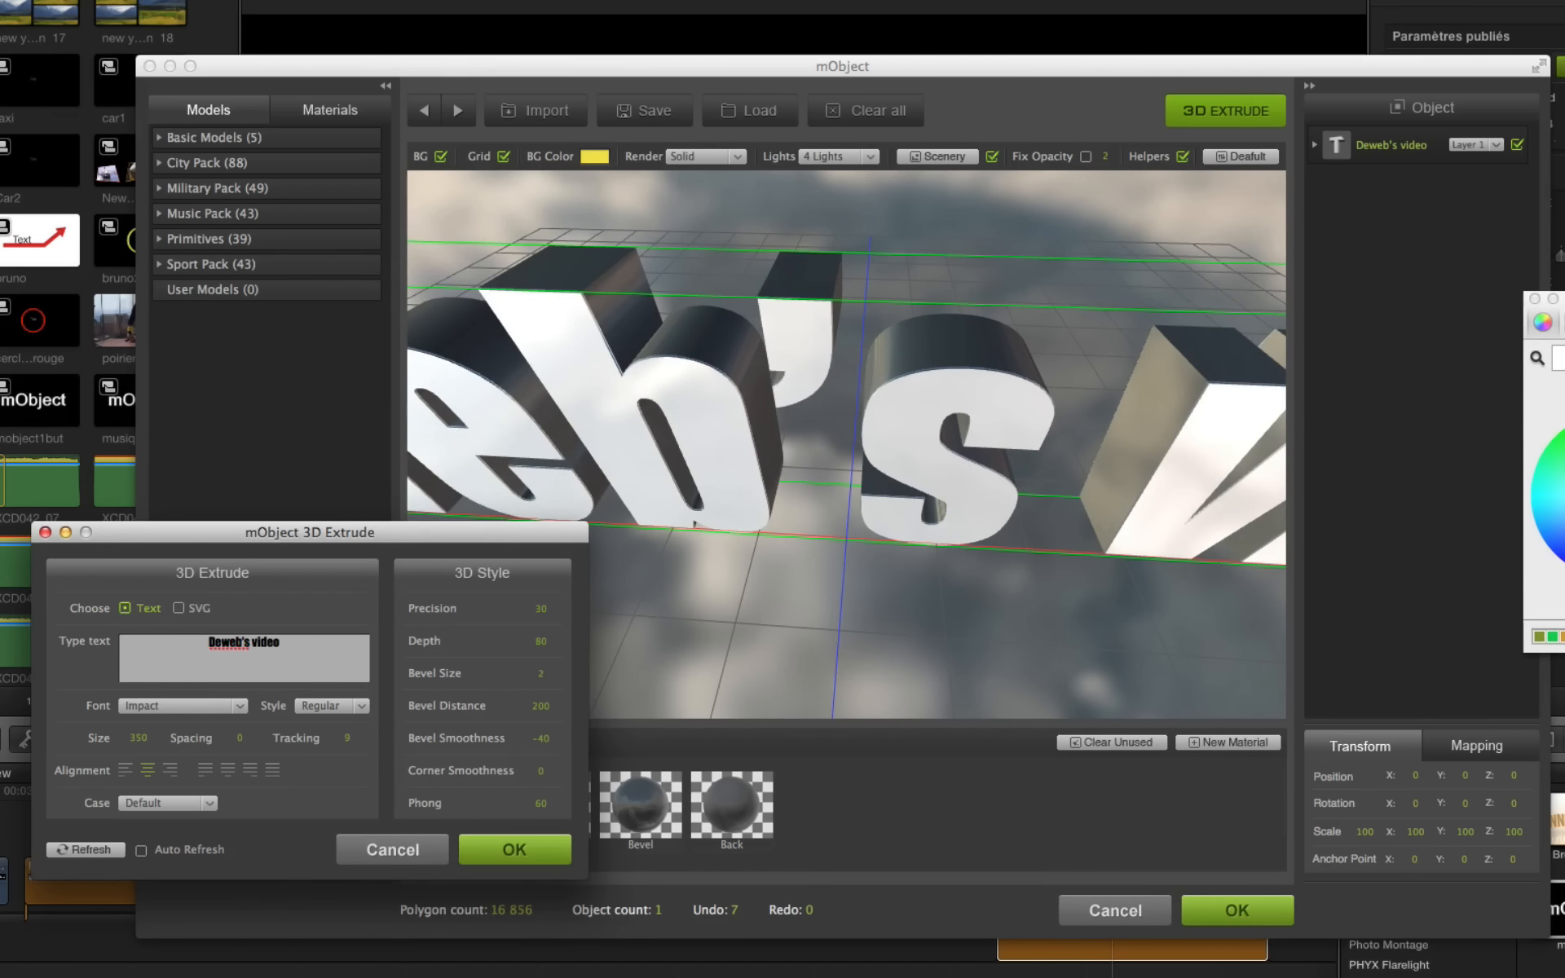
click(541, 674)
text(20)
key(Return)
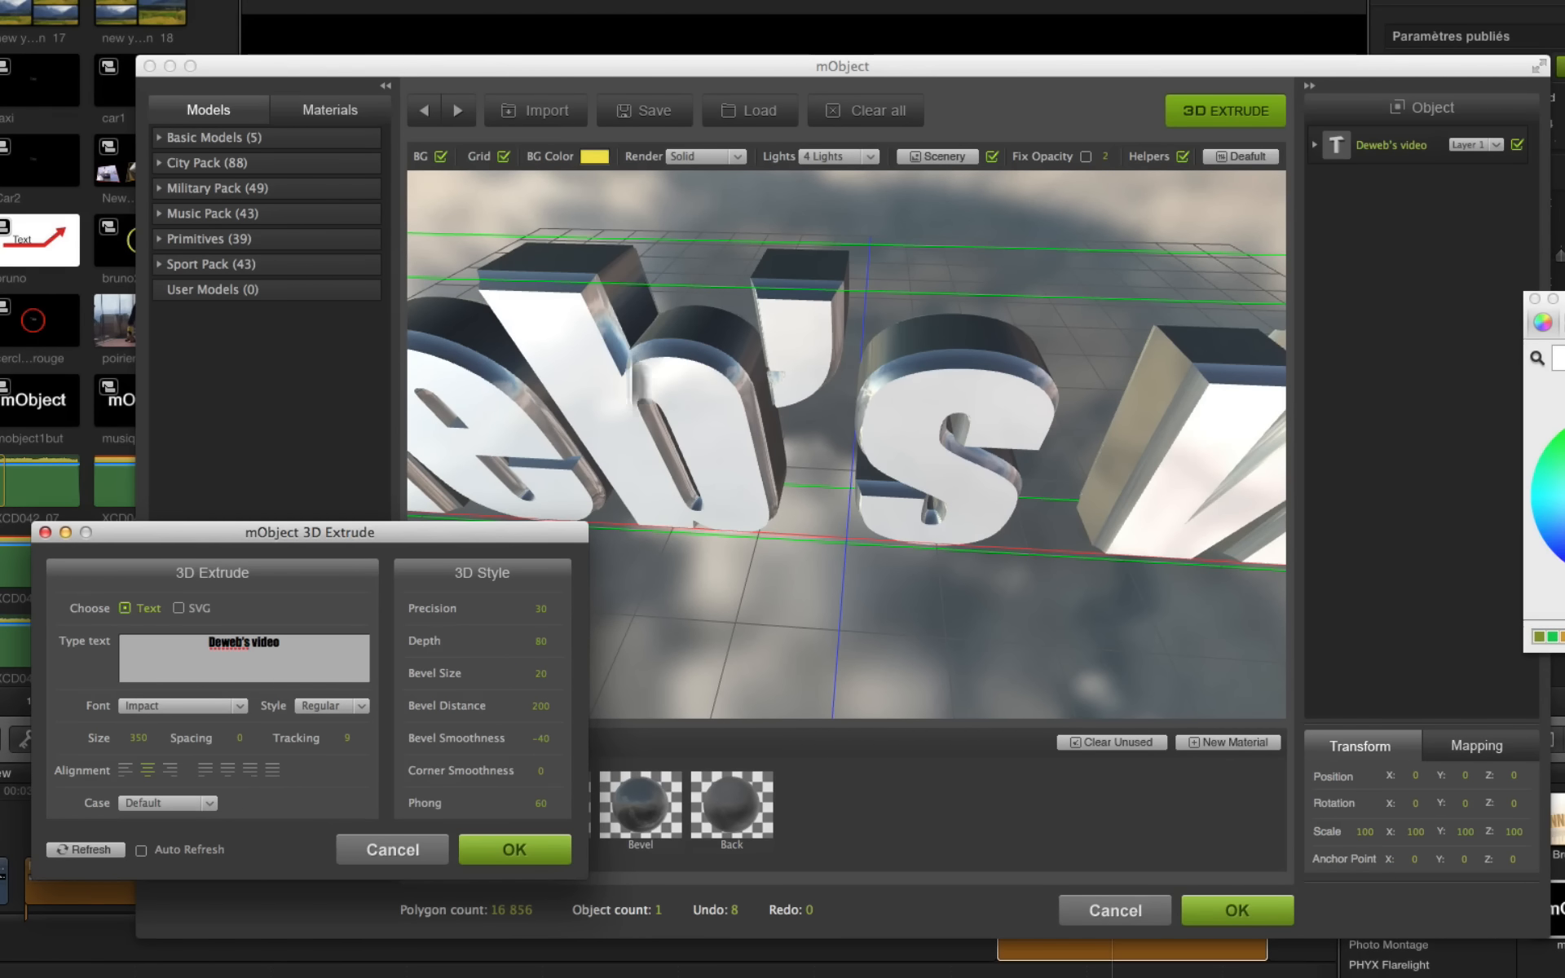
Step: Try a bevel distance of 0 on the 3D text, and settle on a bevel distance of 100
click(539, 706)
text(0)
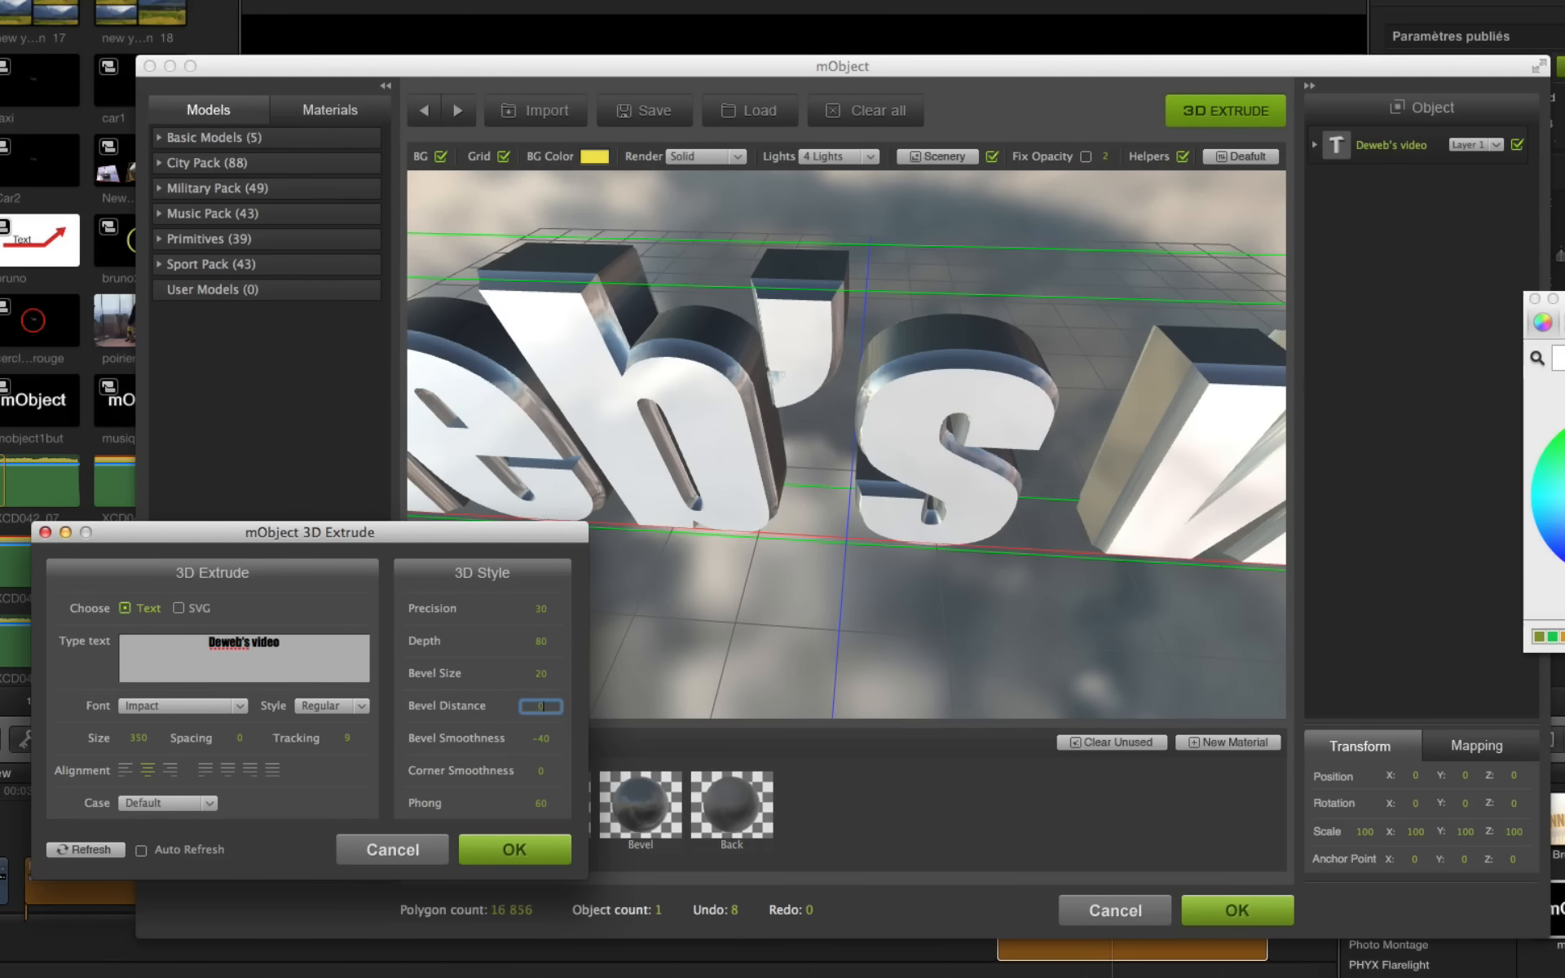
key(Return)
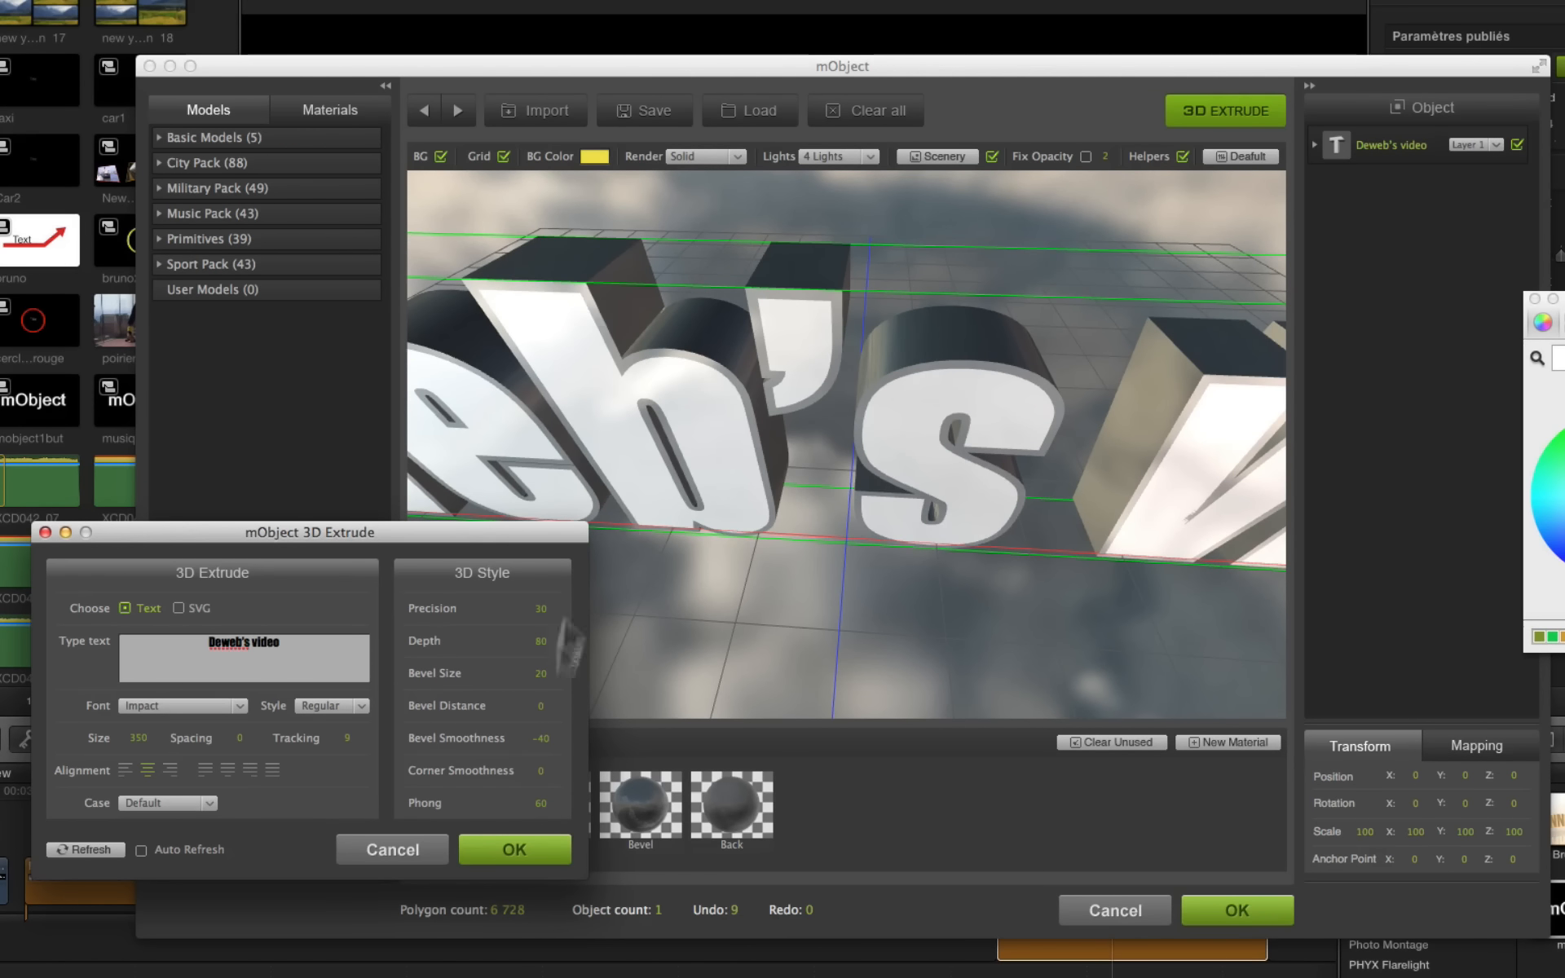
click(542, 706)
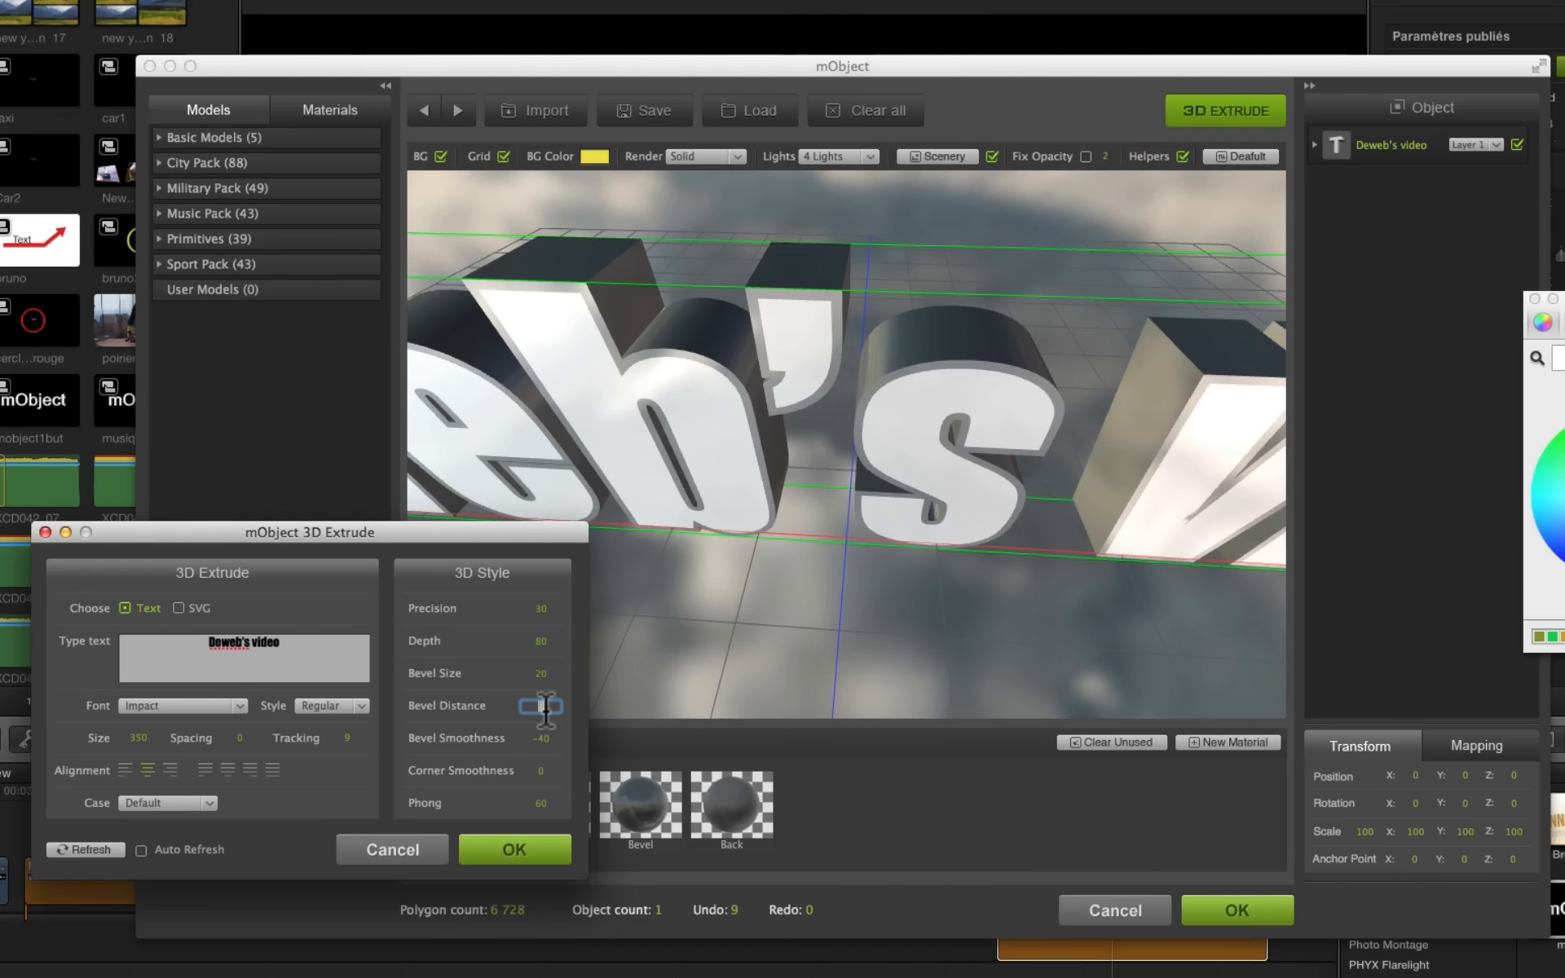
key(Return)
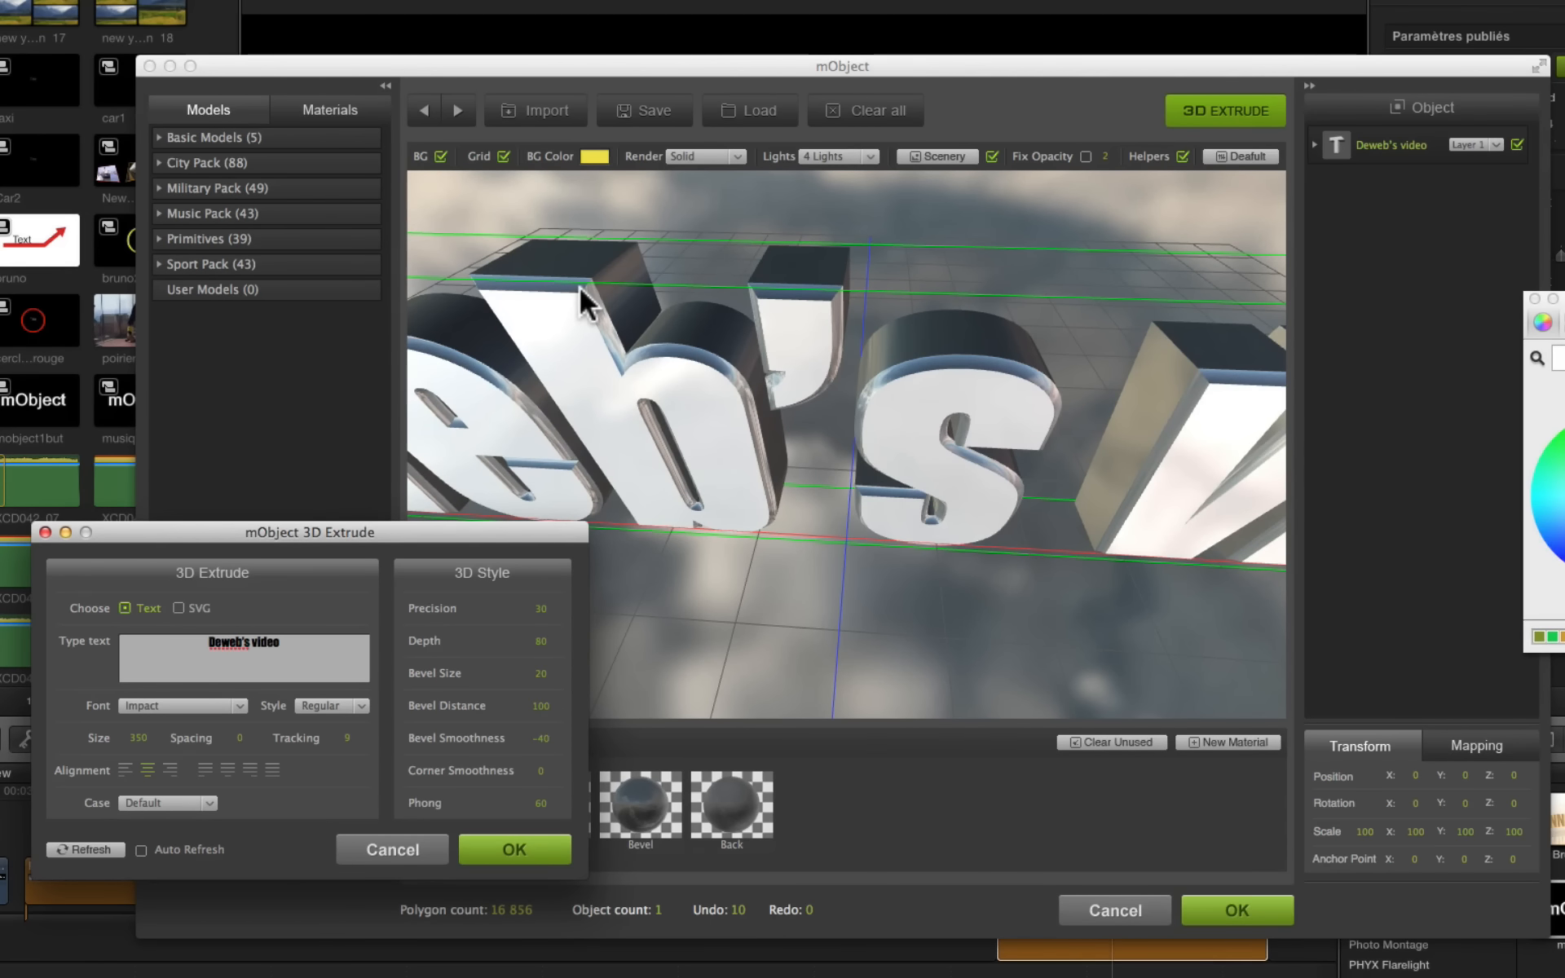
scroll(580, 292, down, 2)
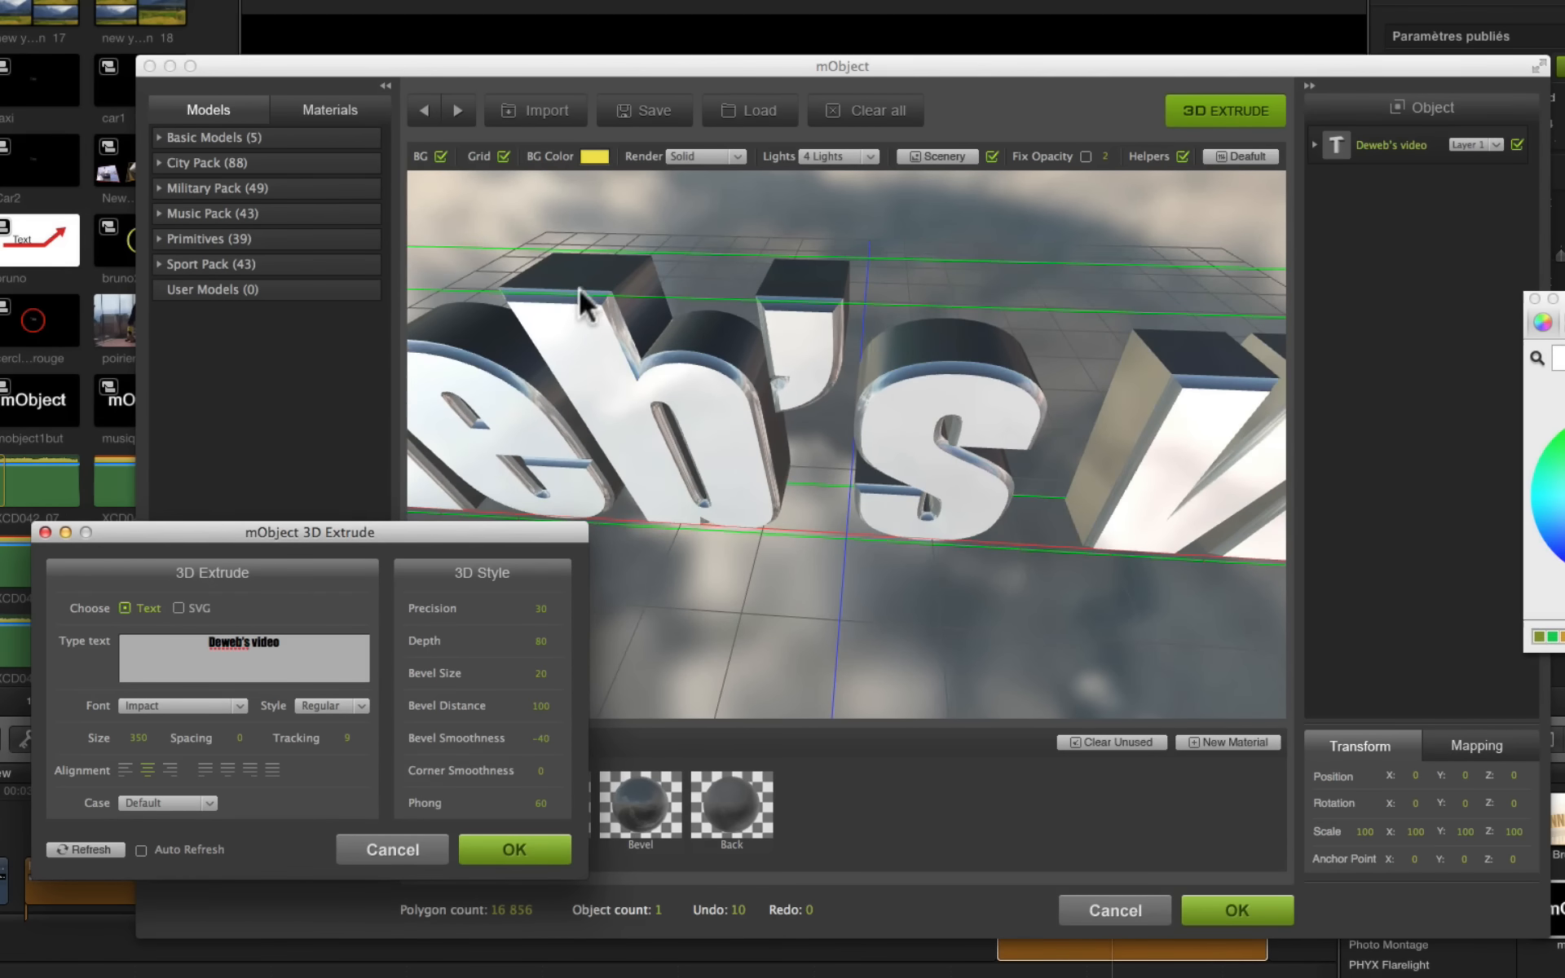
Step: Try a bevel smoothness of 0 on the 3D text, settle on -50, and set the corner smoothness to 100
click(540, 739)
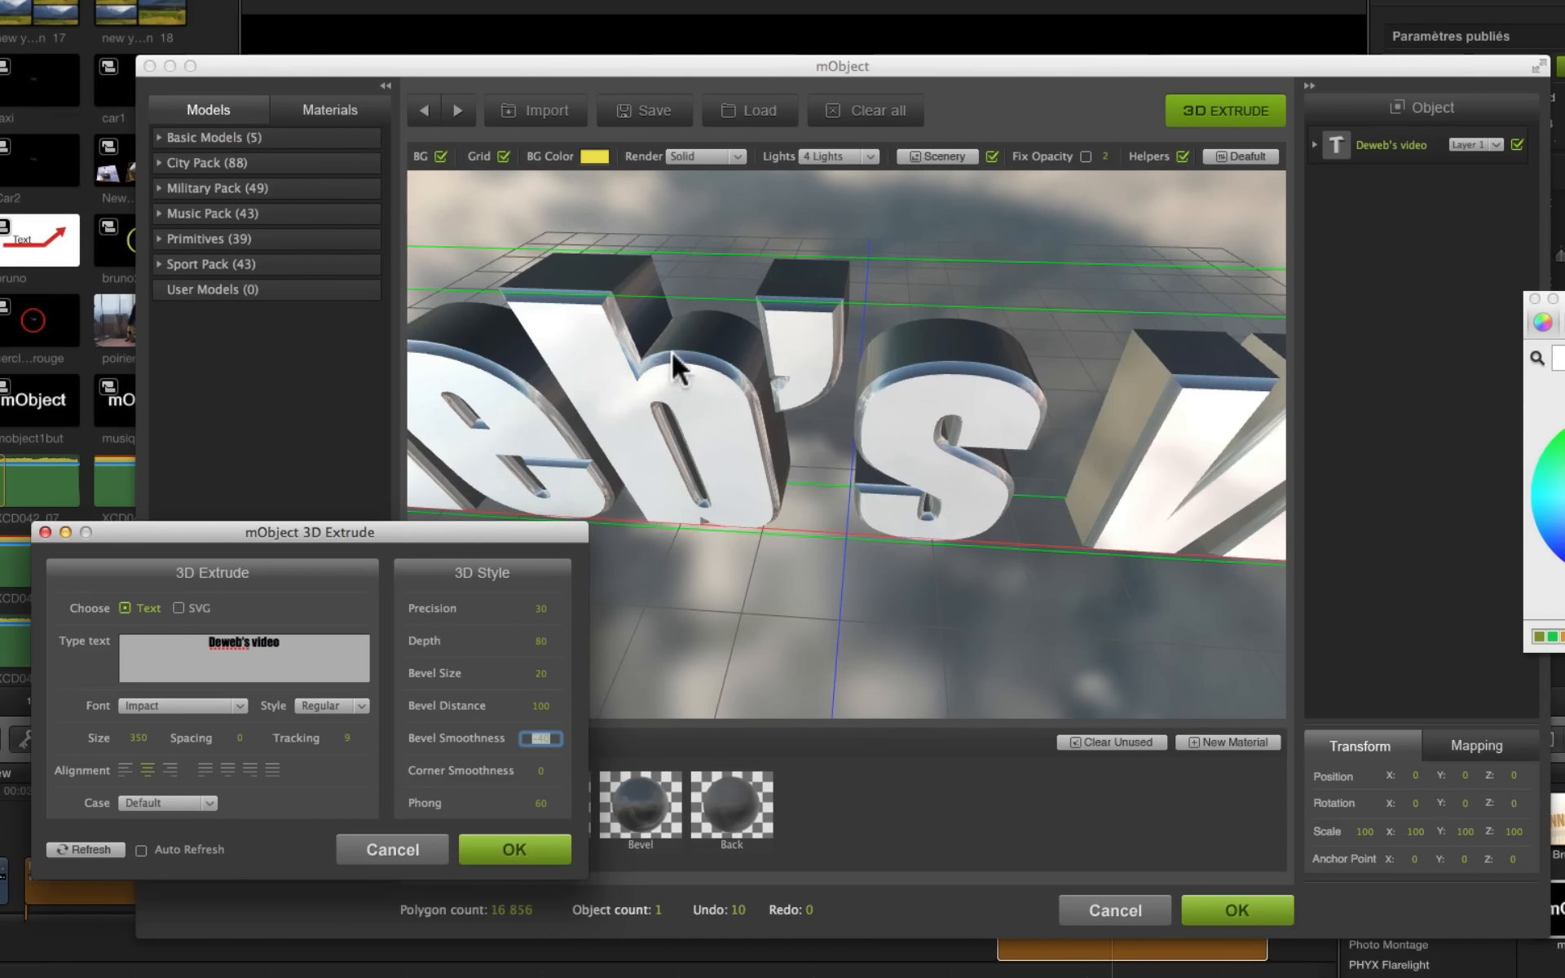
key(BackSpace)
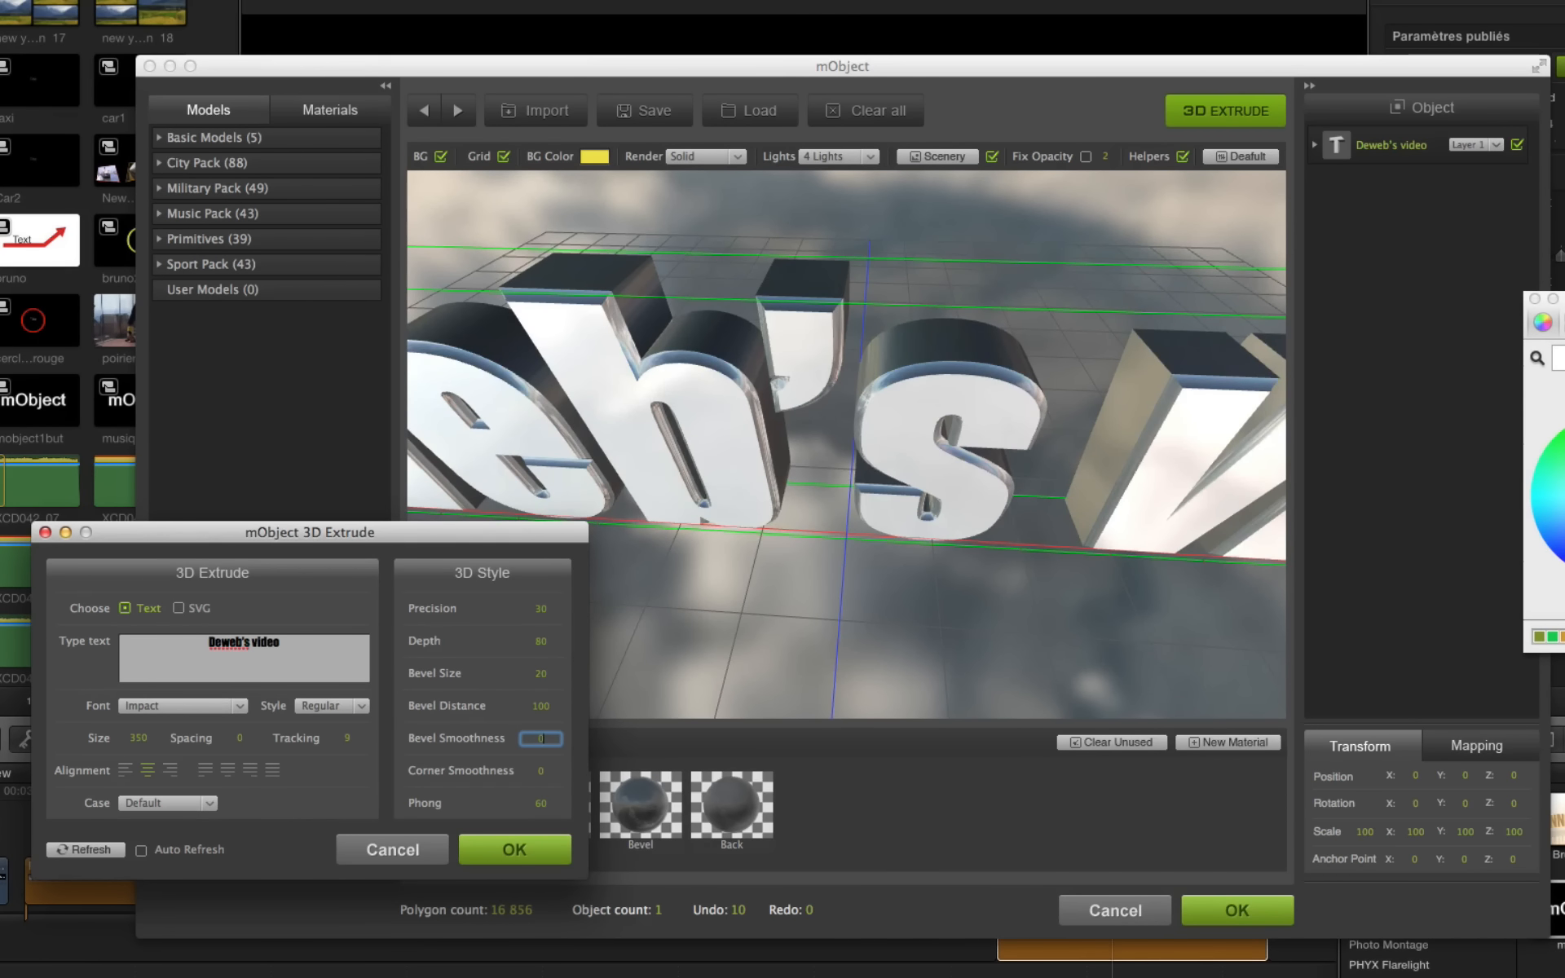
text(0)
key(Return)
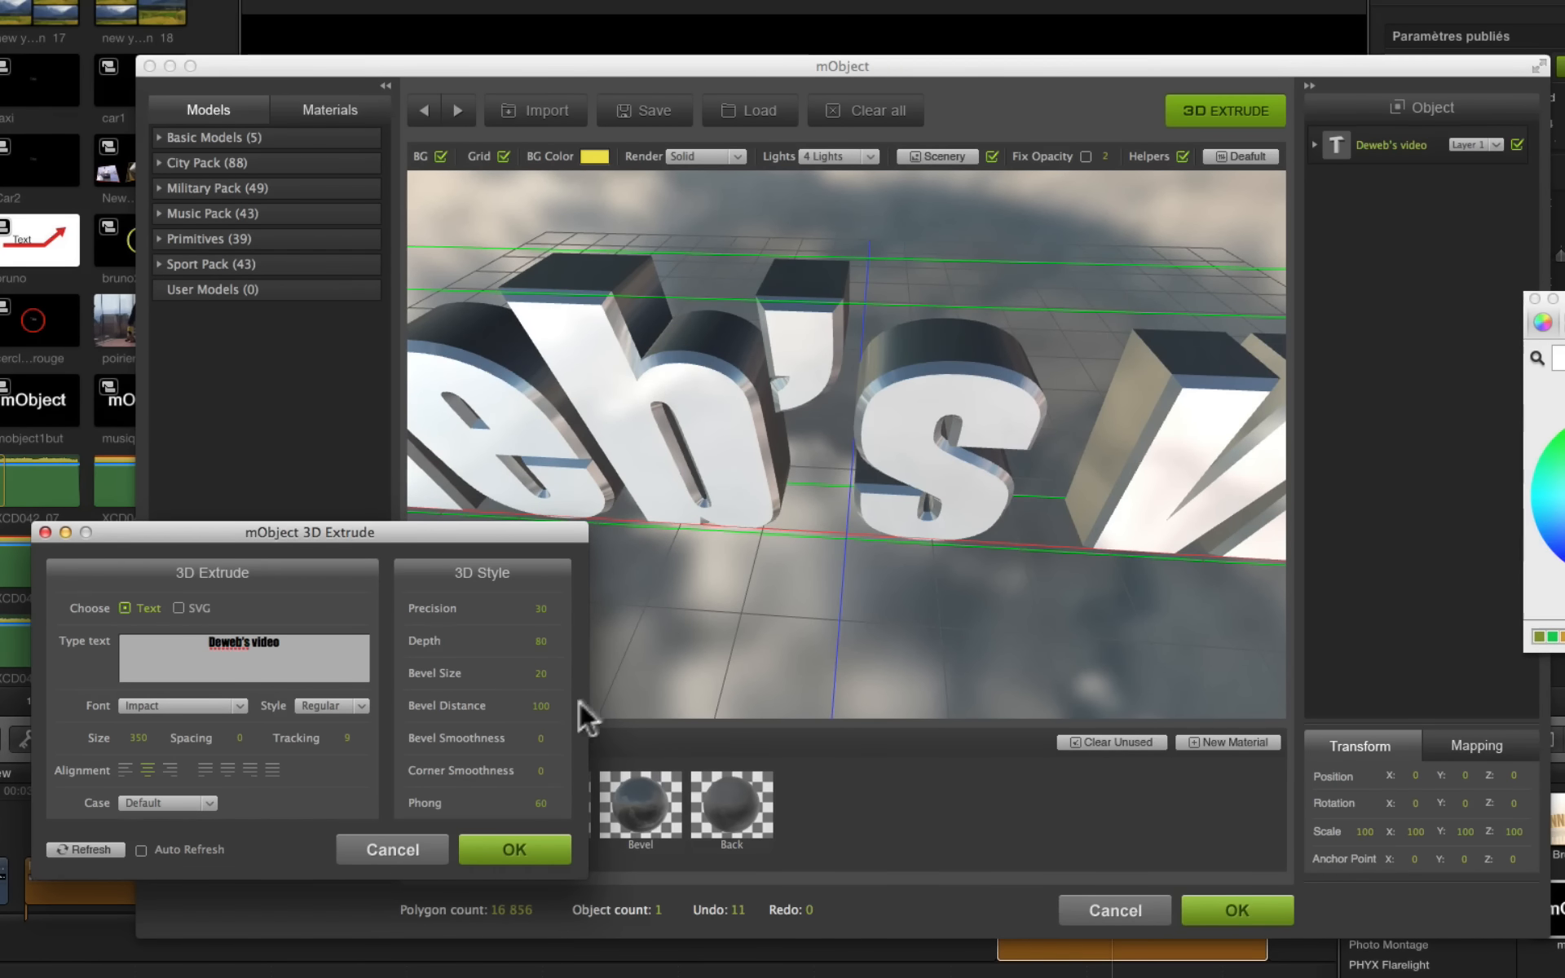
click(541, 737)
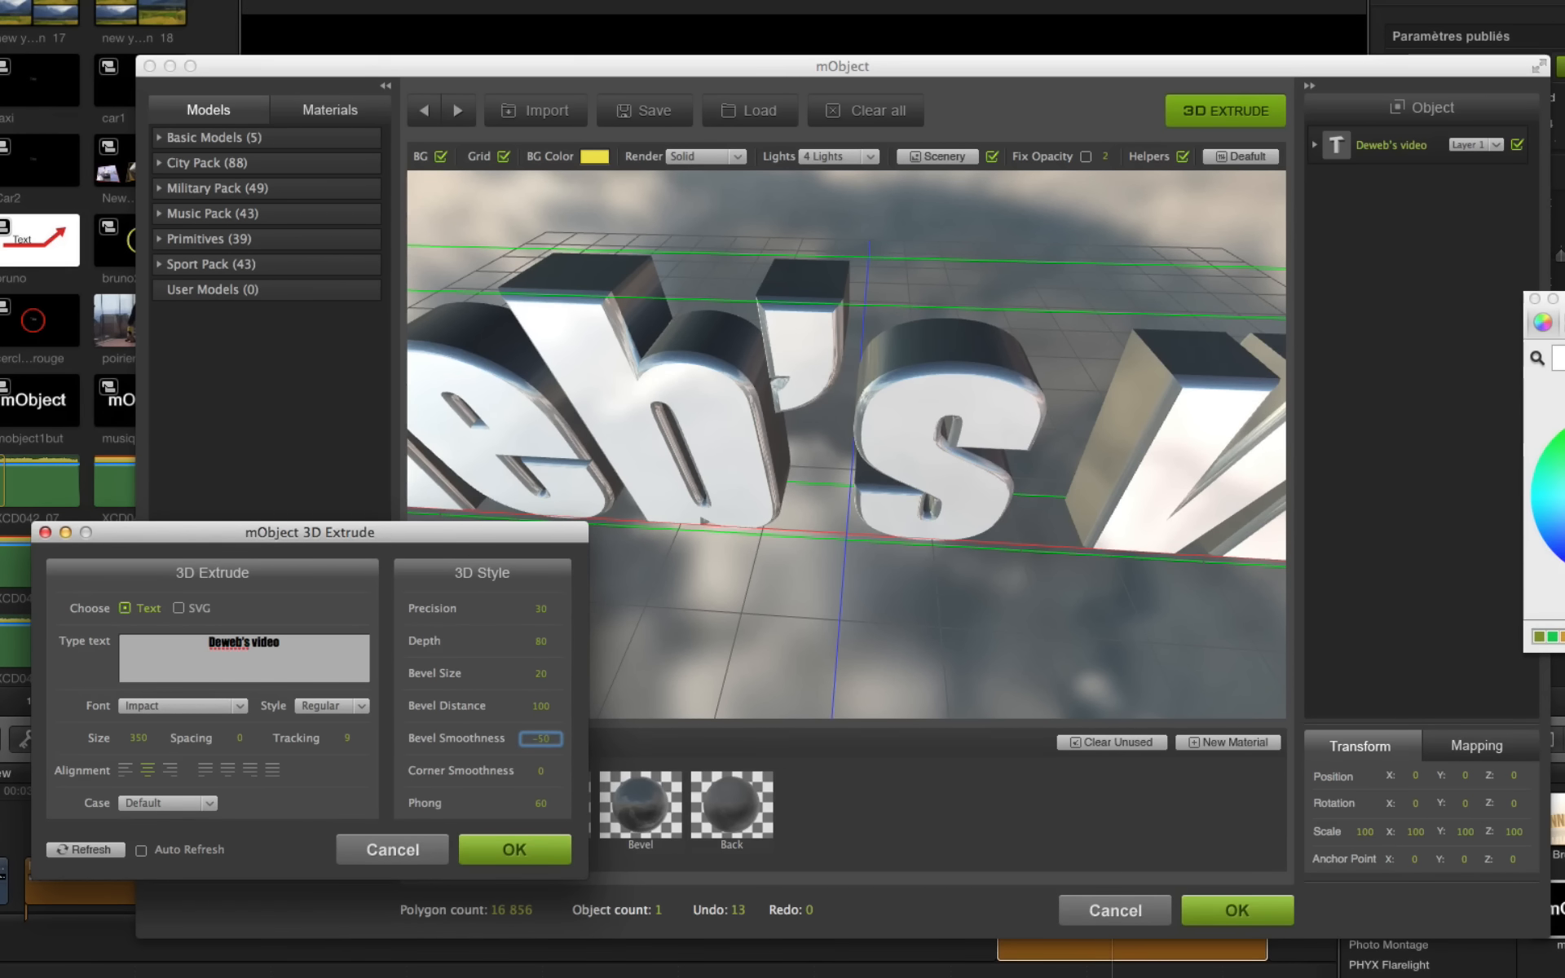
key(Return)
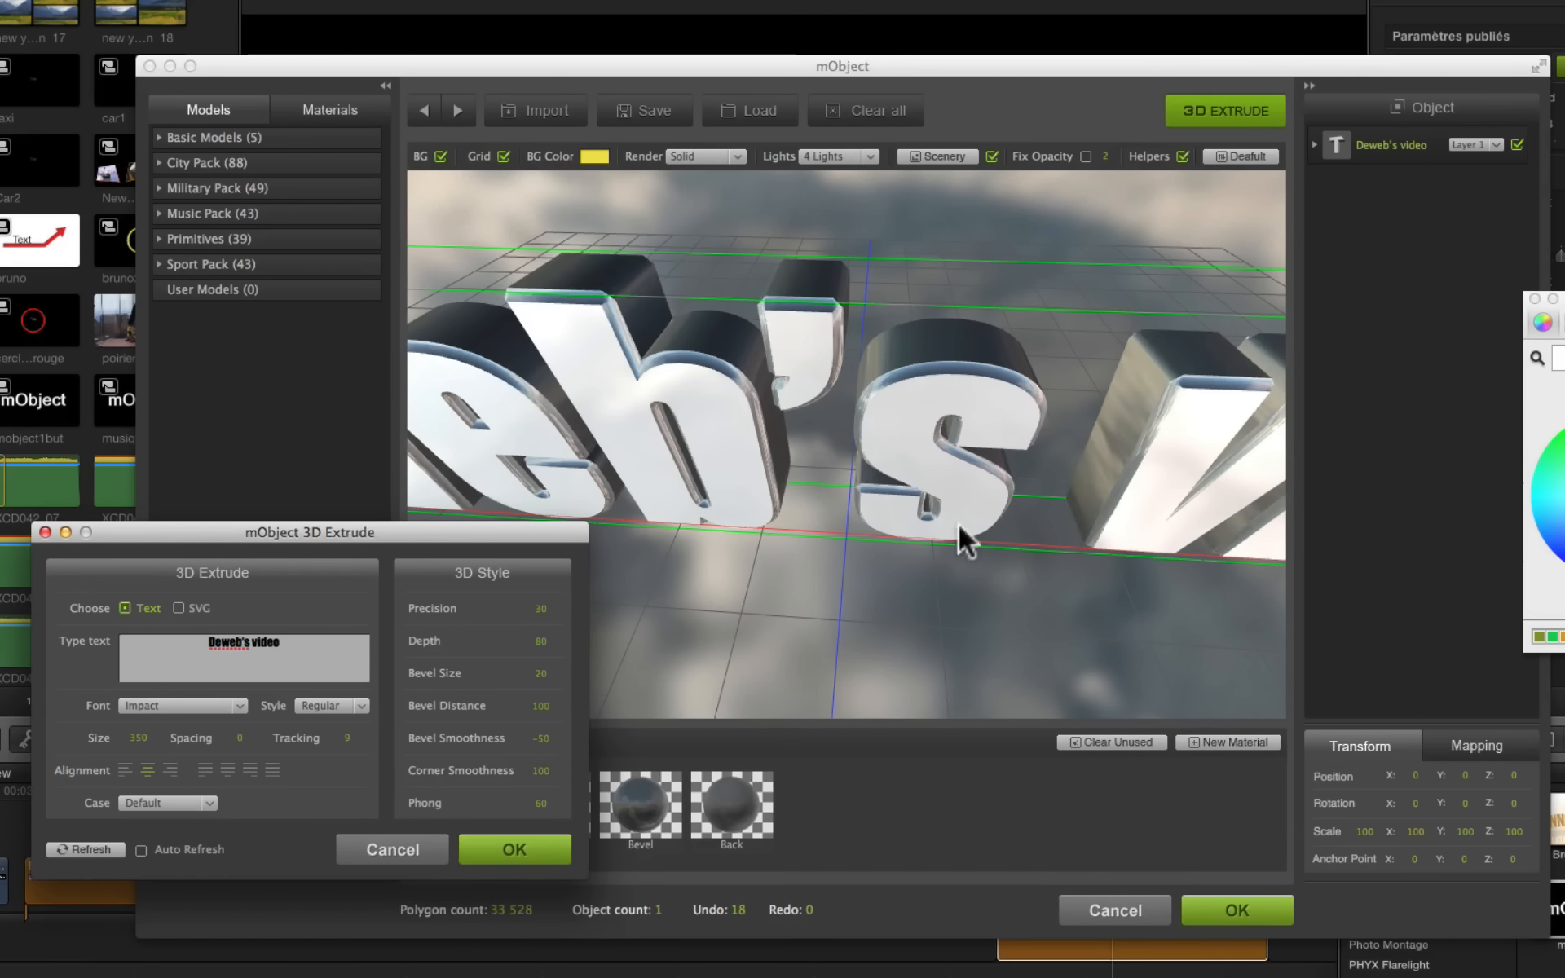
Step: Check the whole extruded text from a wider view and accept the 3D extrusion settings
scroll(958, 525, down, 10)
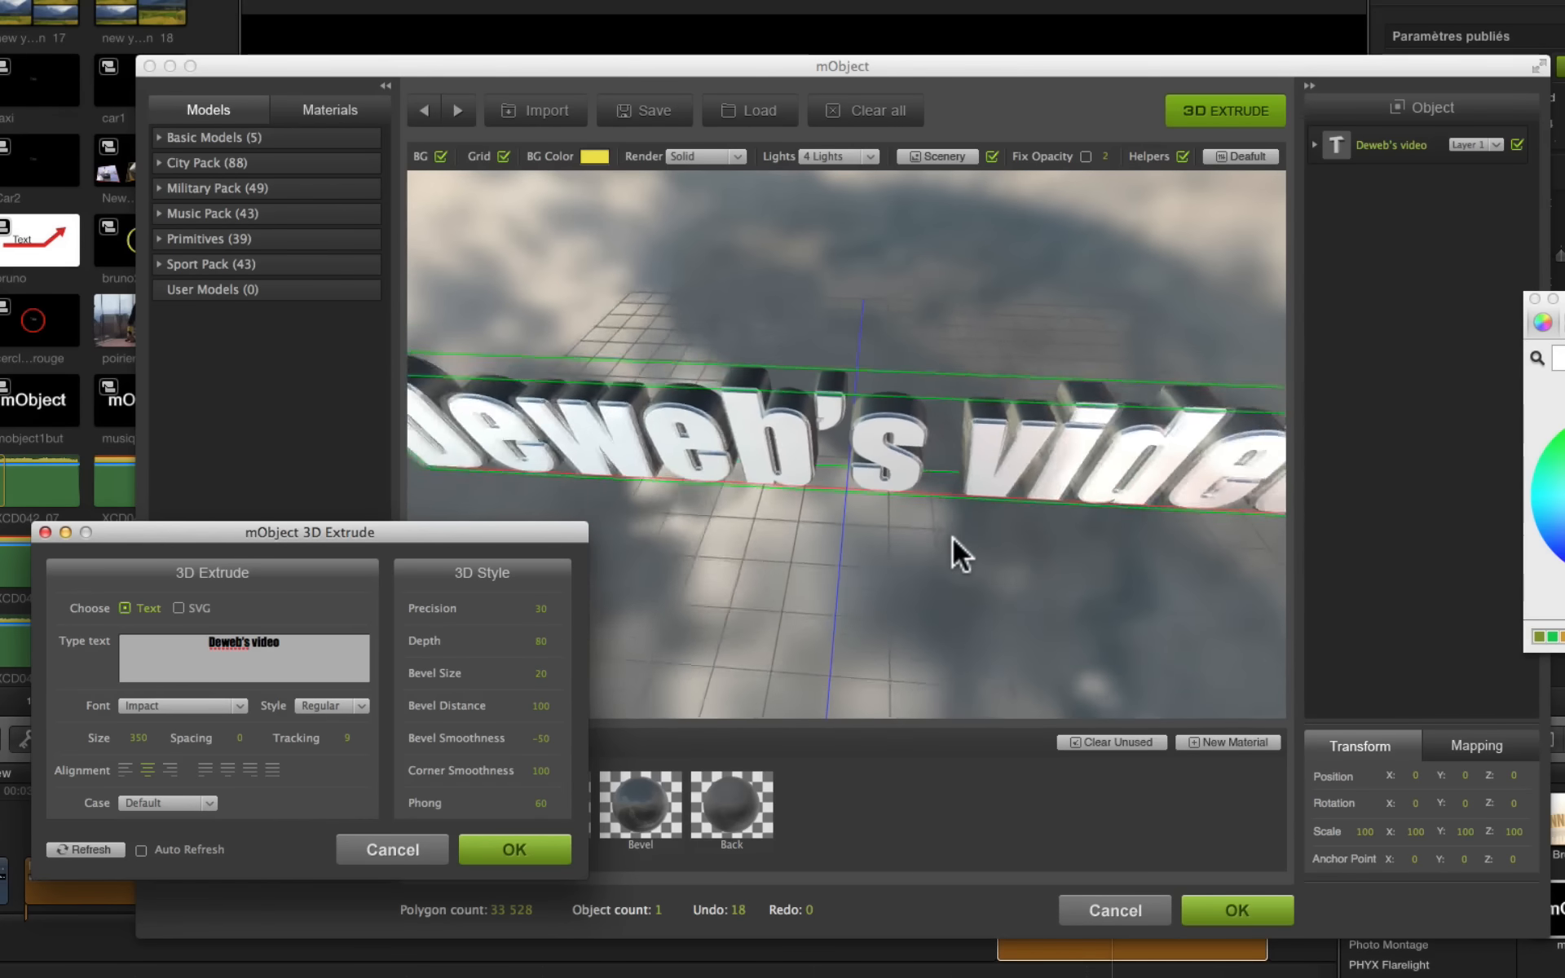
scroll(952, 538, down, 5)
click(835, 511)
drag(909, 274, 928, 473)
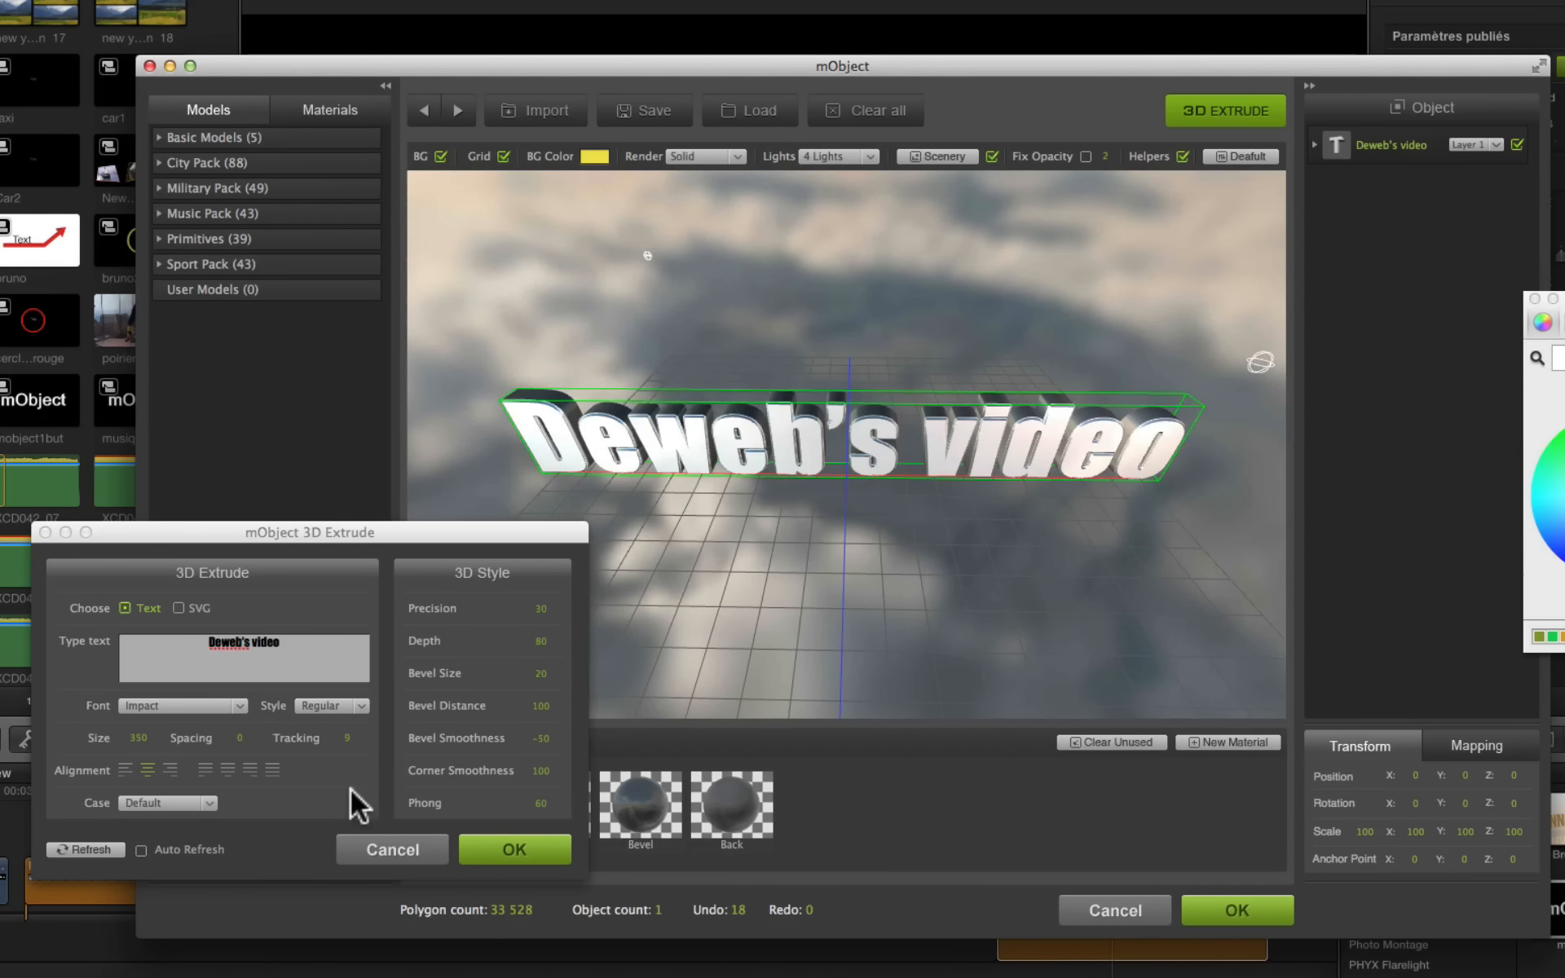
click(514, 850)
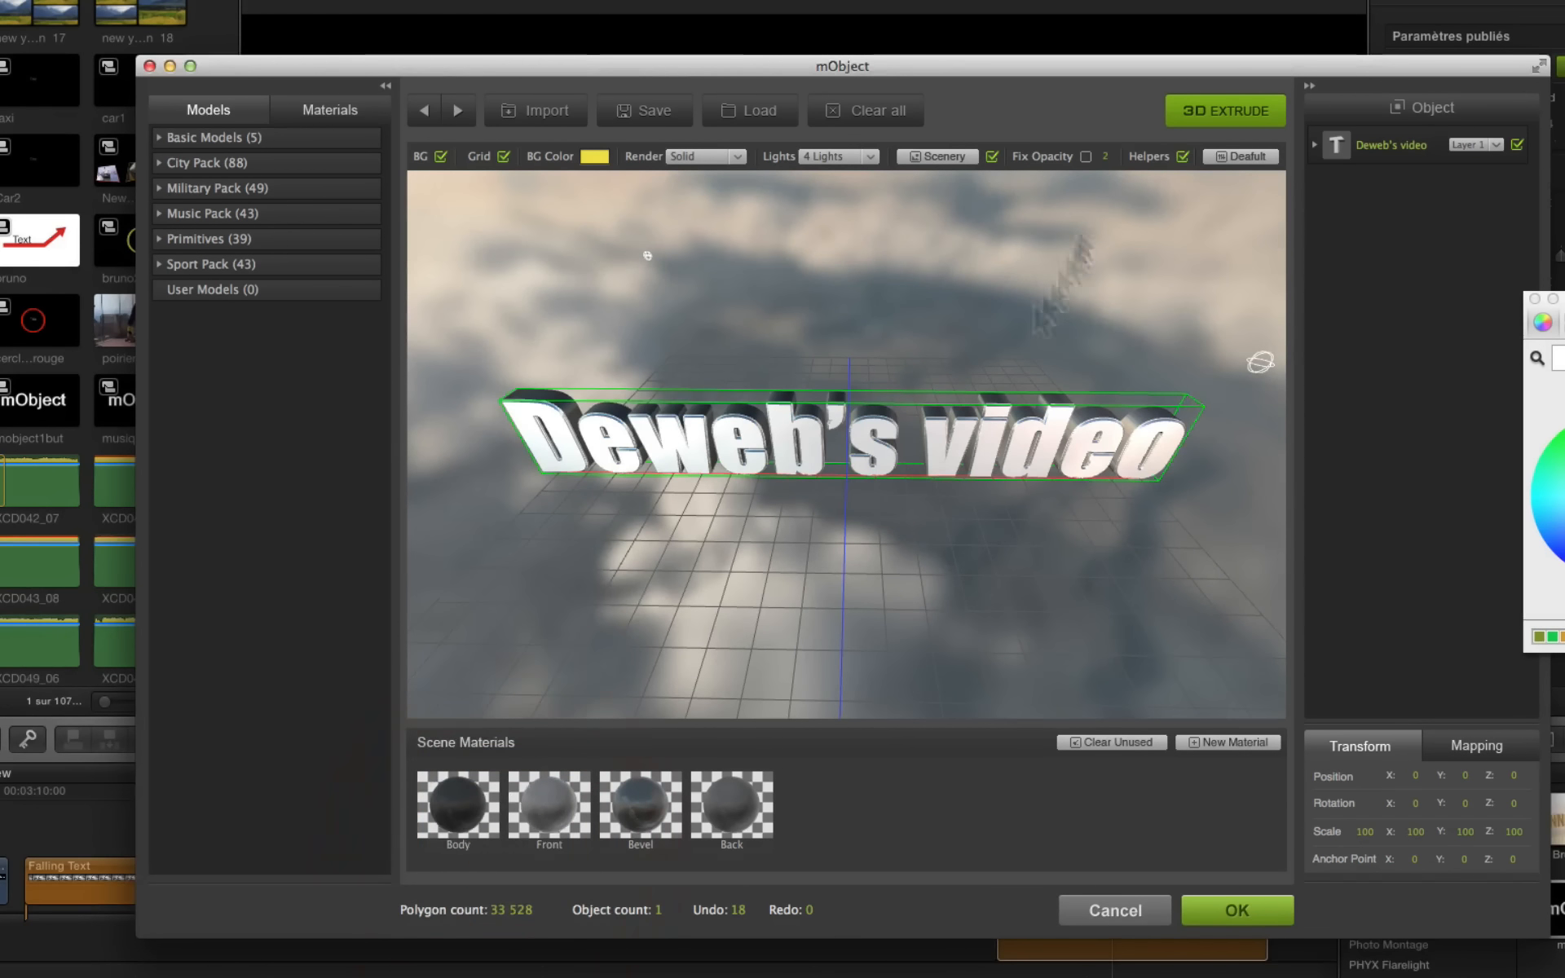
Step: List the parts of the "Deweb's video" text, and hide and show its Front part
scroll(741, 595, up, 1)
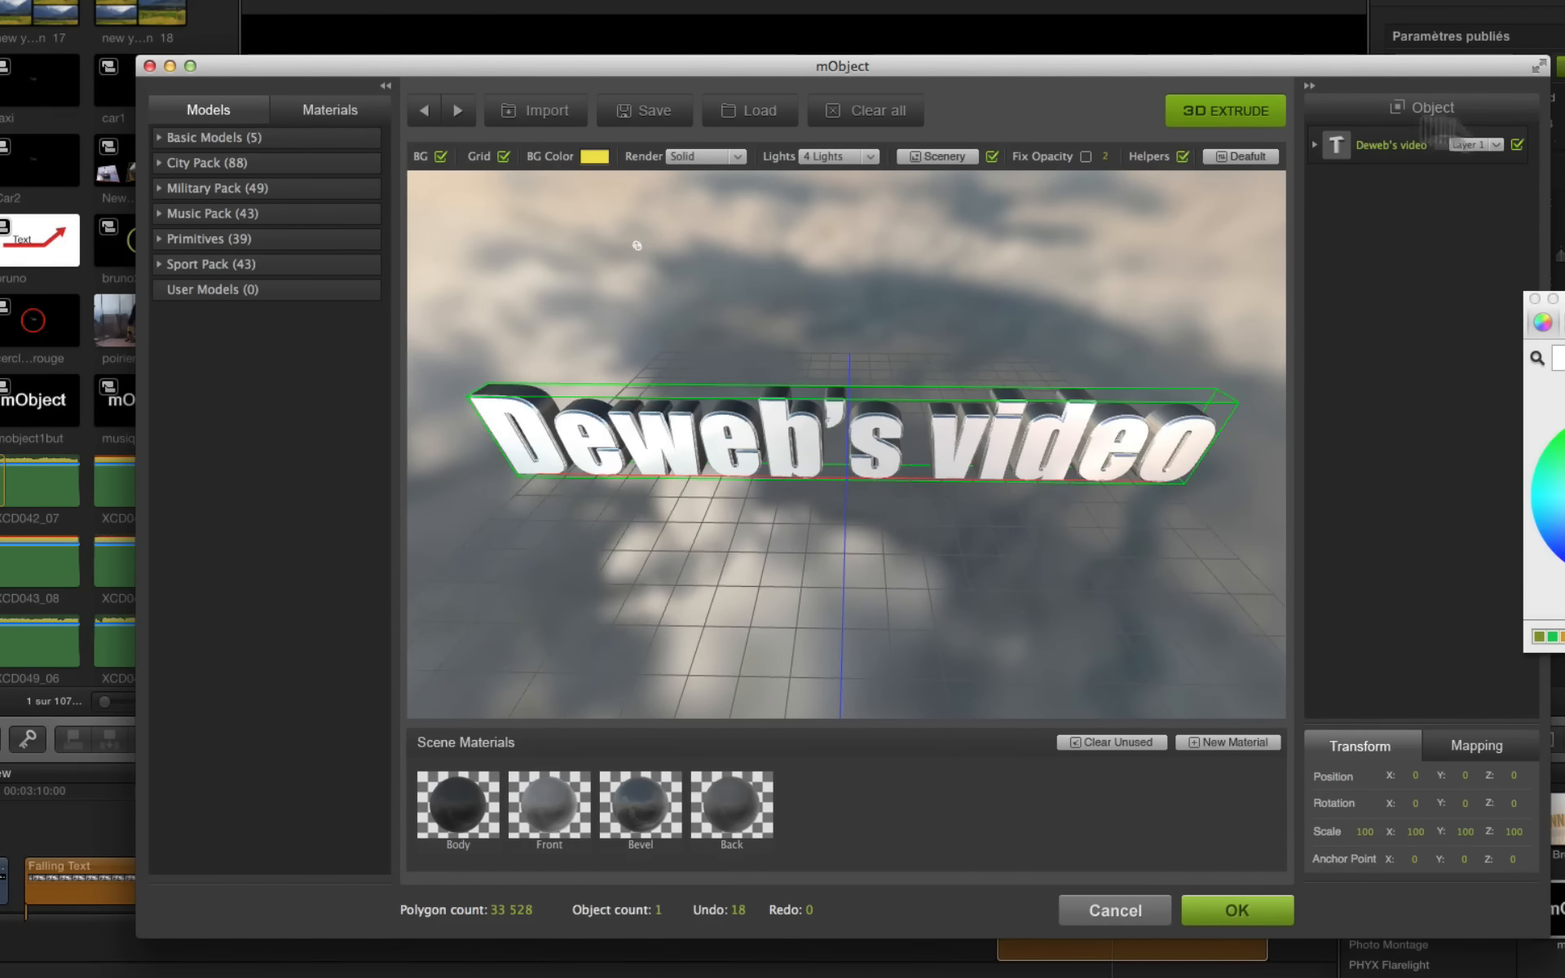
click(1312, 144)
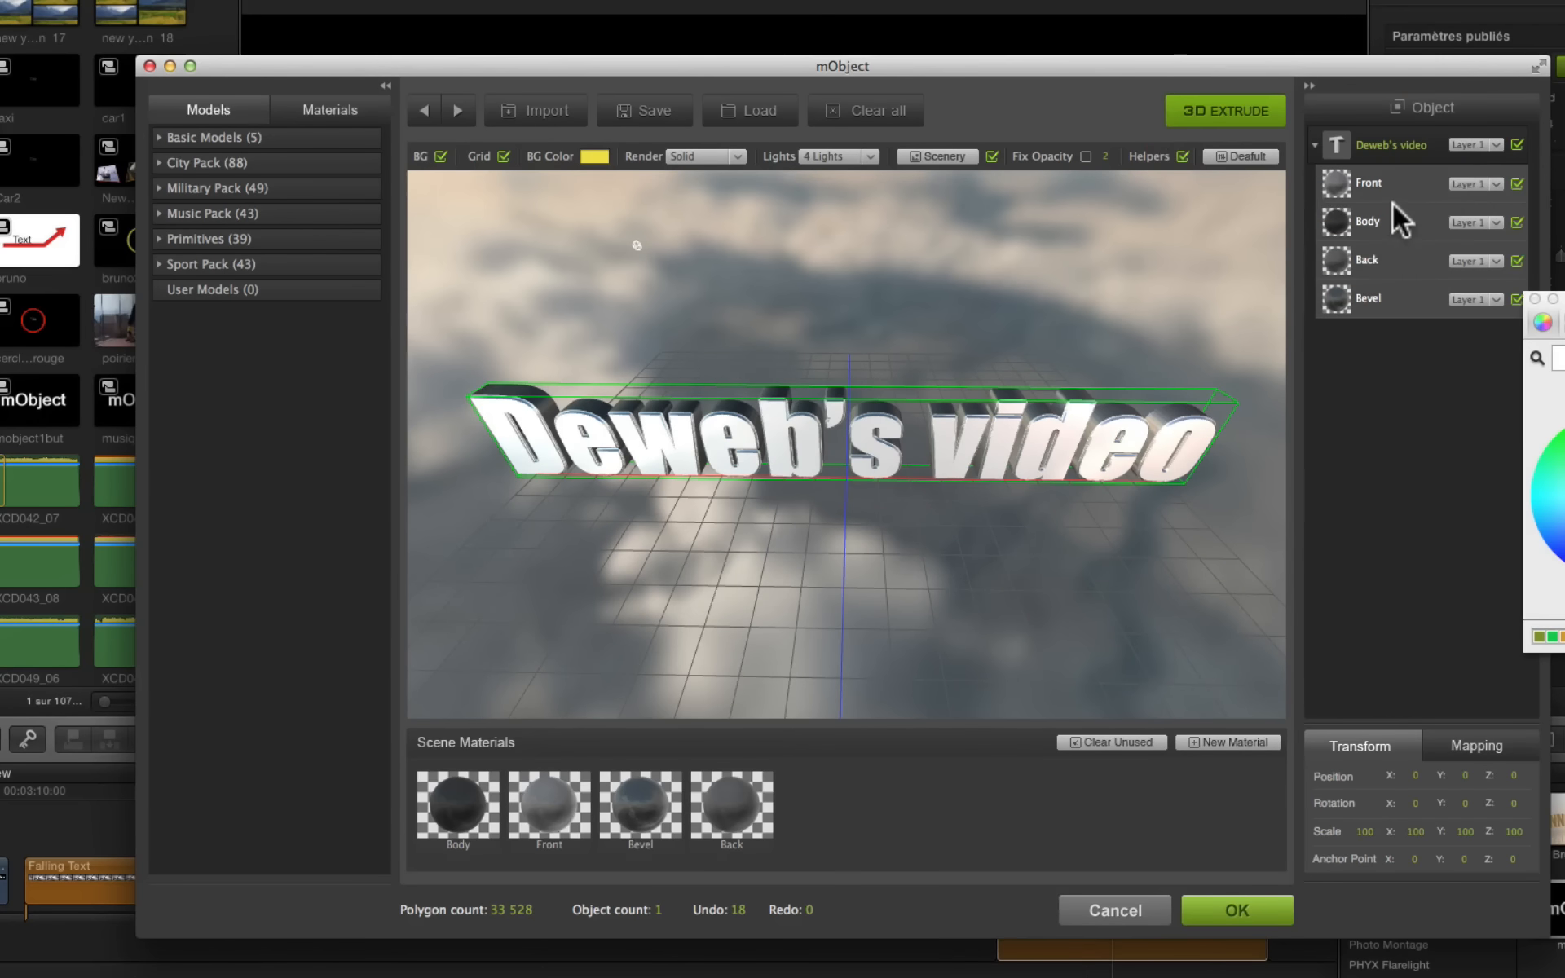
click(1377, 184)
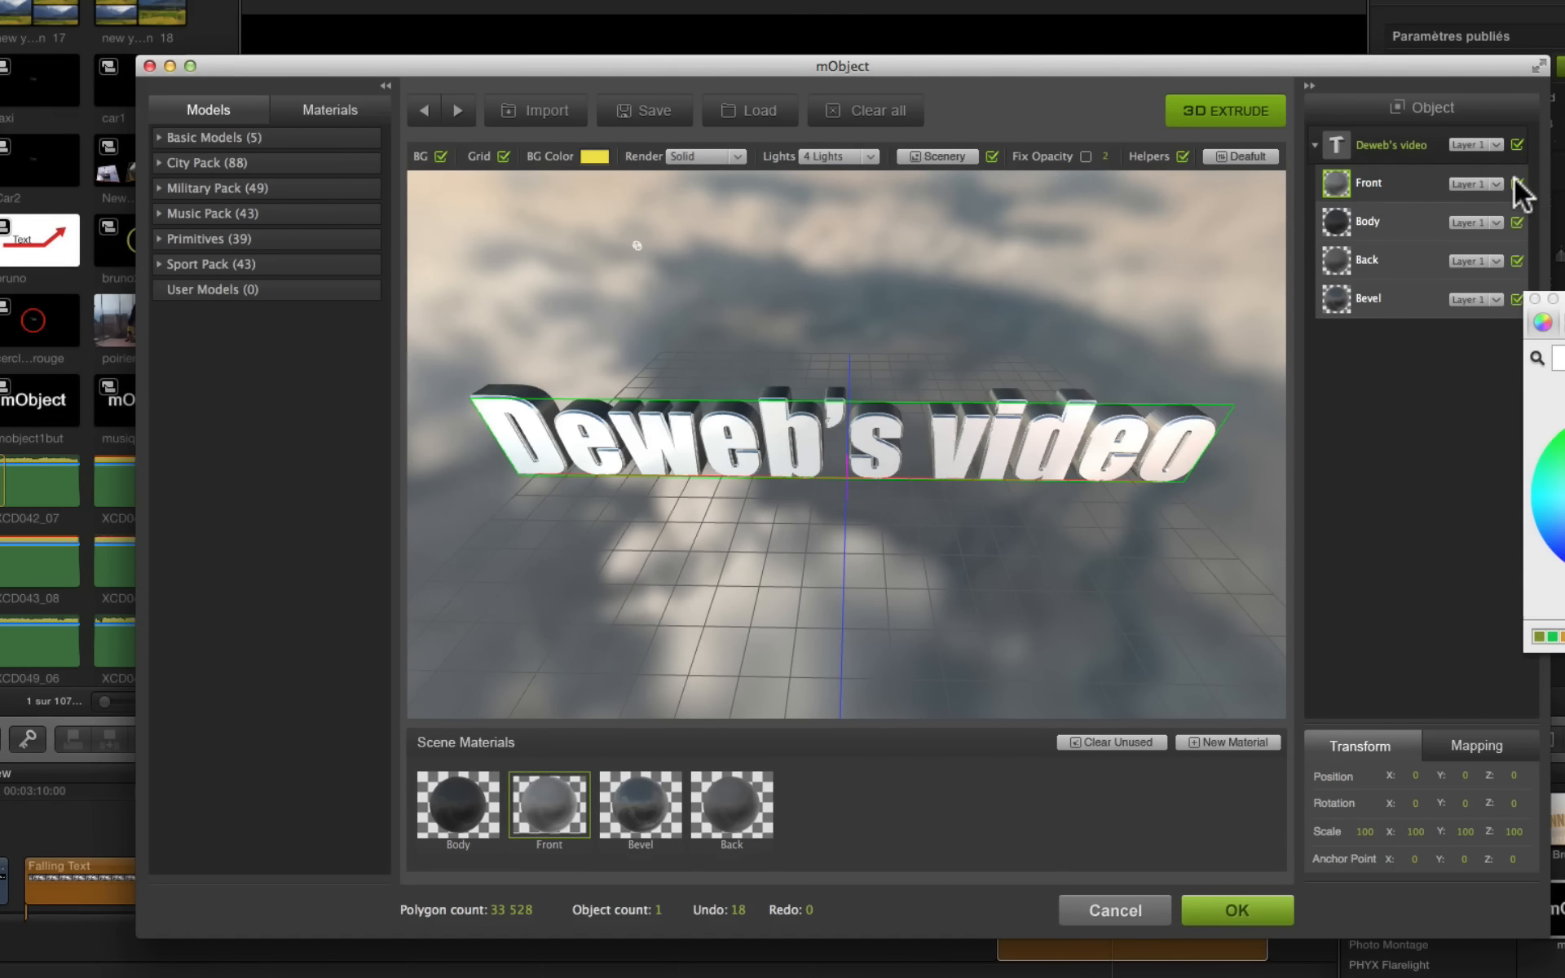
click(1516, 184)
click(1516, 184)
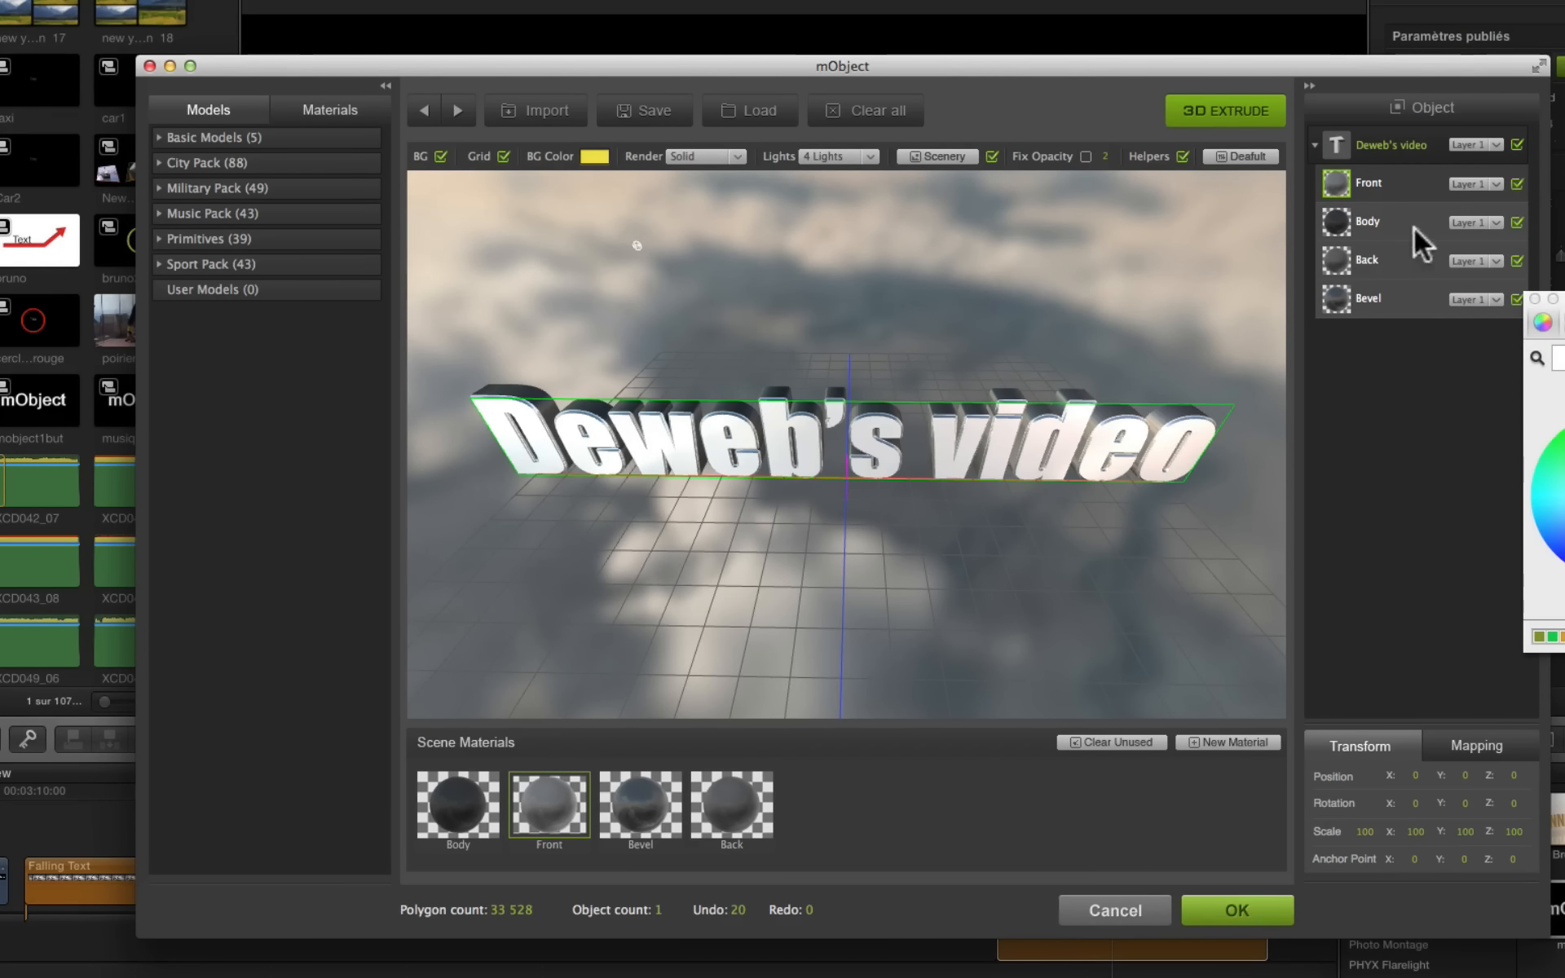
Step: Edit the Front material of the 3D text and change its color to a salmon orange
double_click(1377, 188)
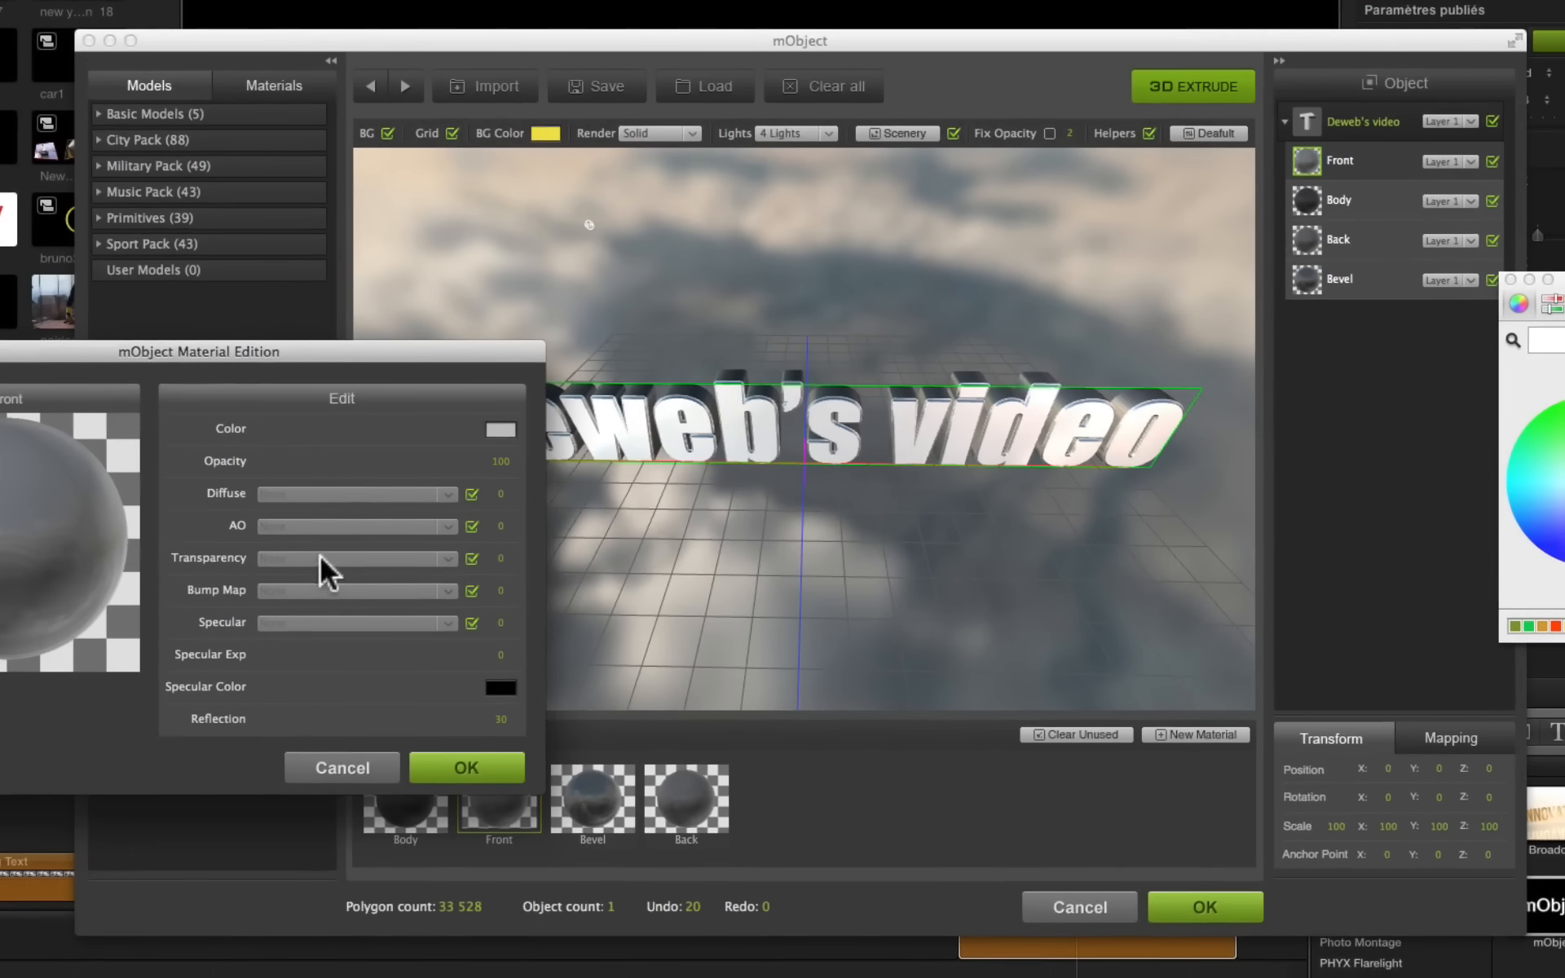
click(499, 434)
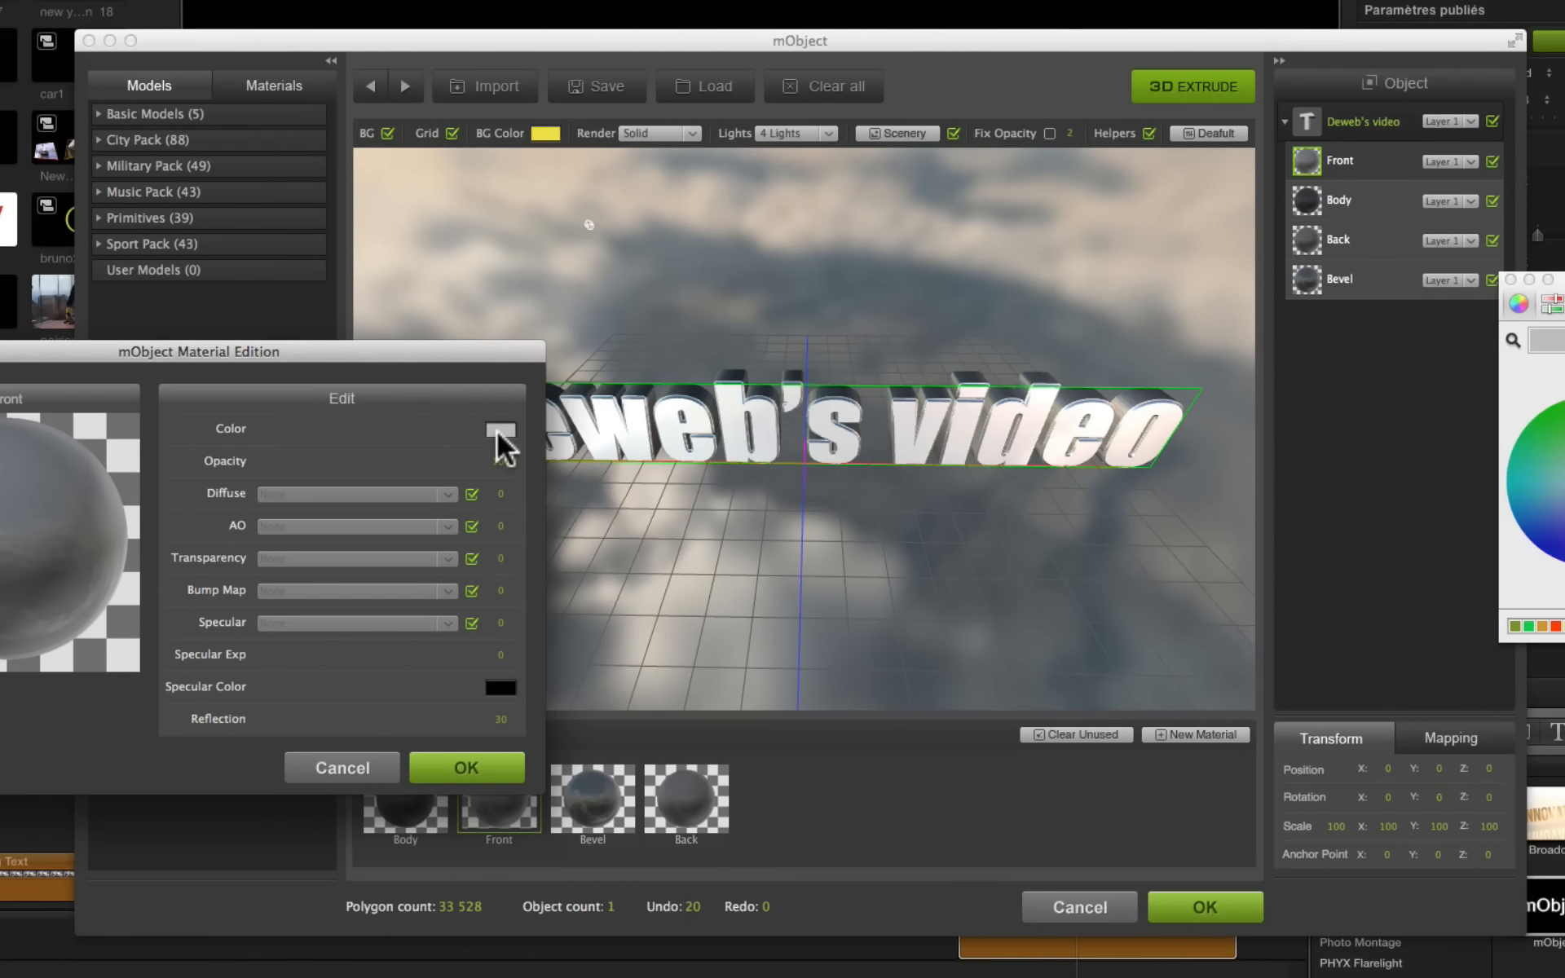
drag(1564, 280, 1389, 446)
drag(435, 344, 579, 494)
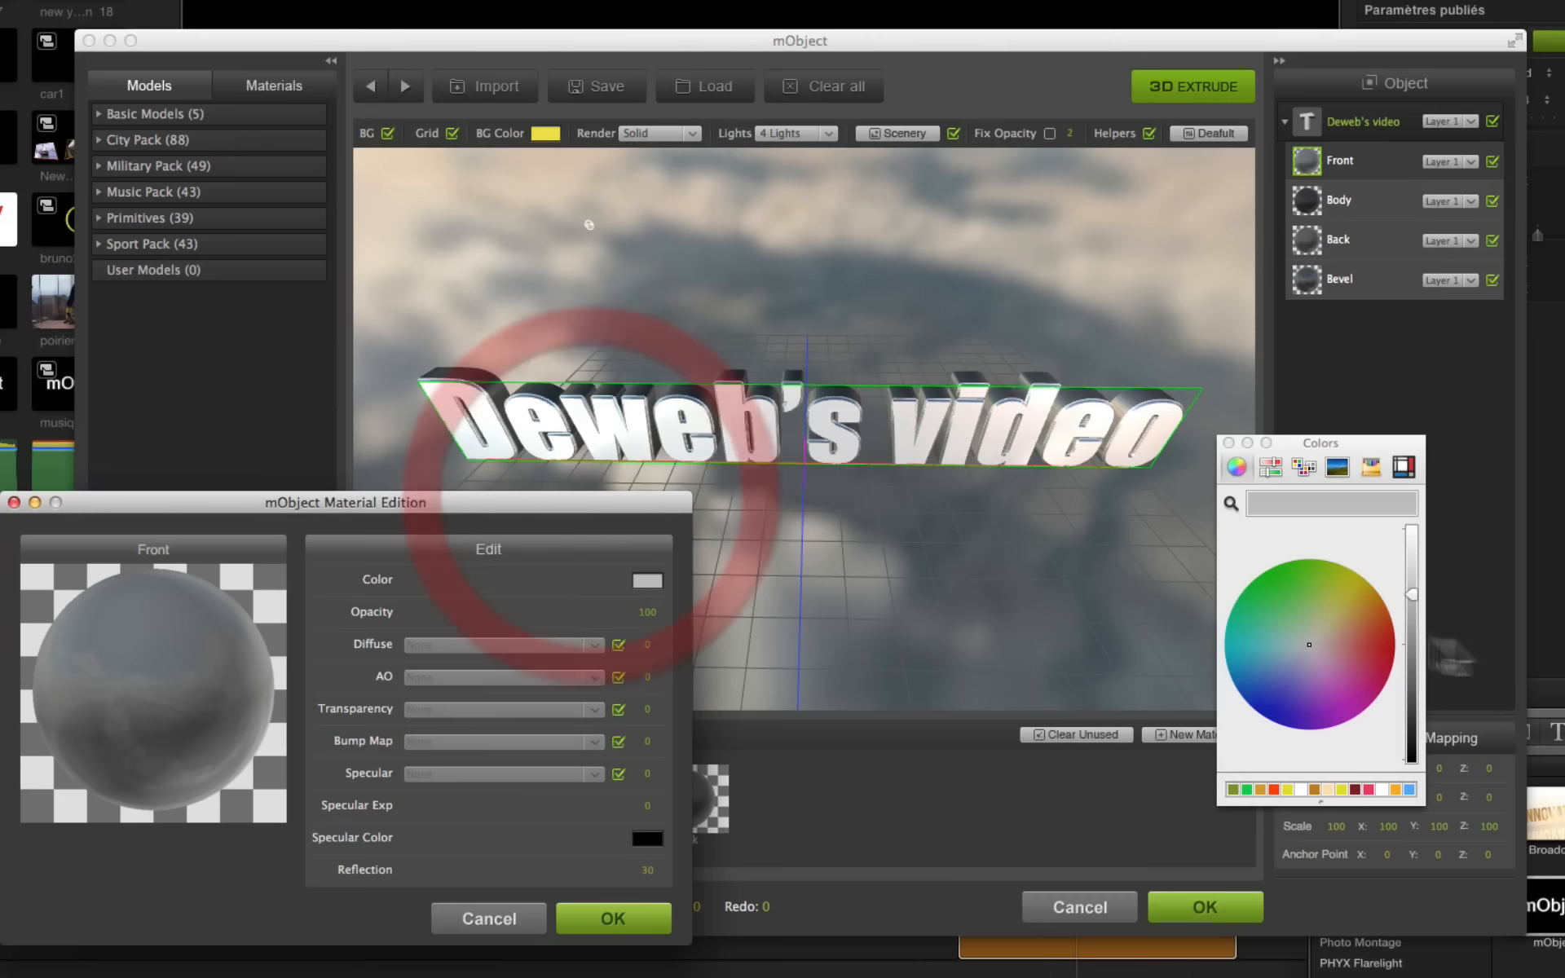
drag(1358, 590, 1356, 633)
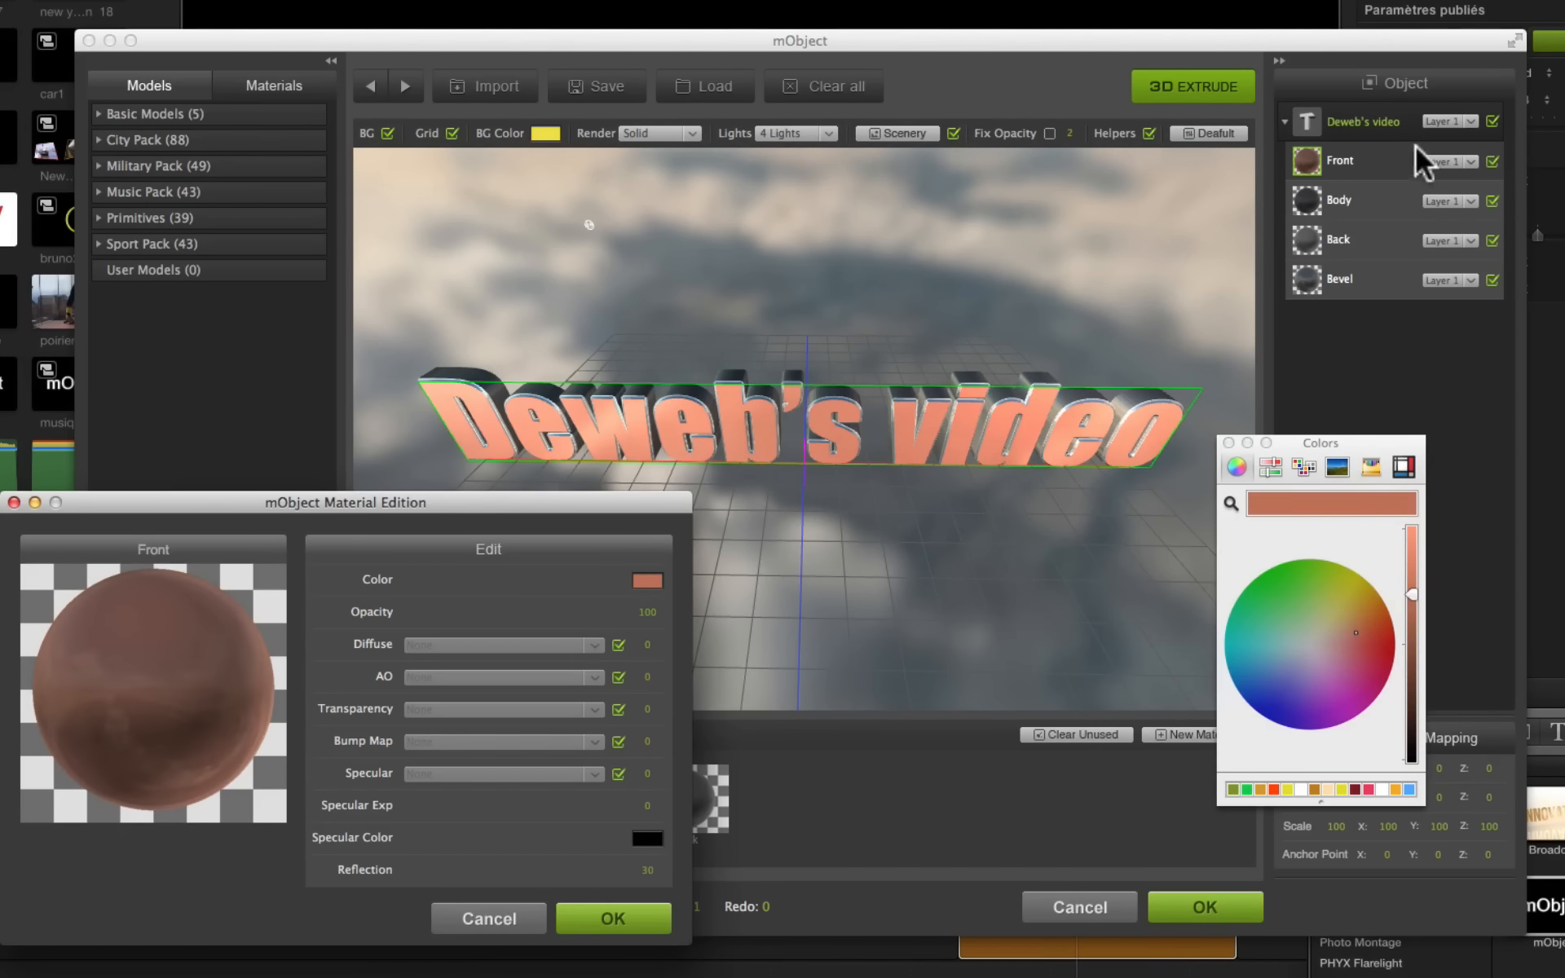
Step: Hide and show the Front and Body parts of the text to check which faces each one covers
click(1492, 162)
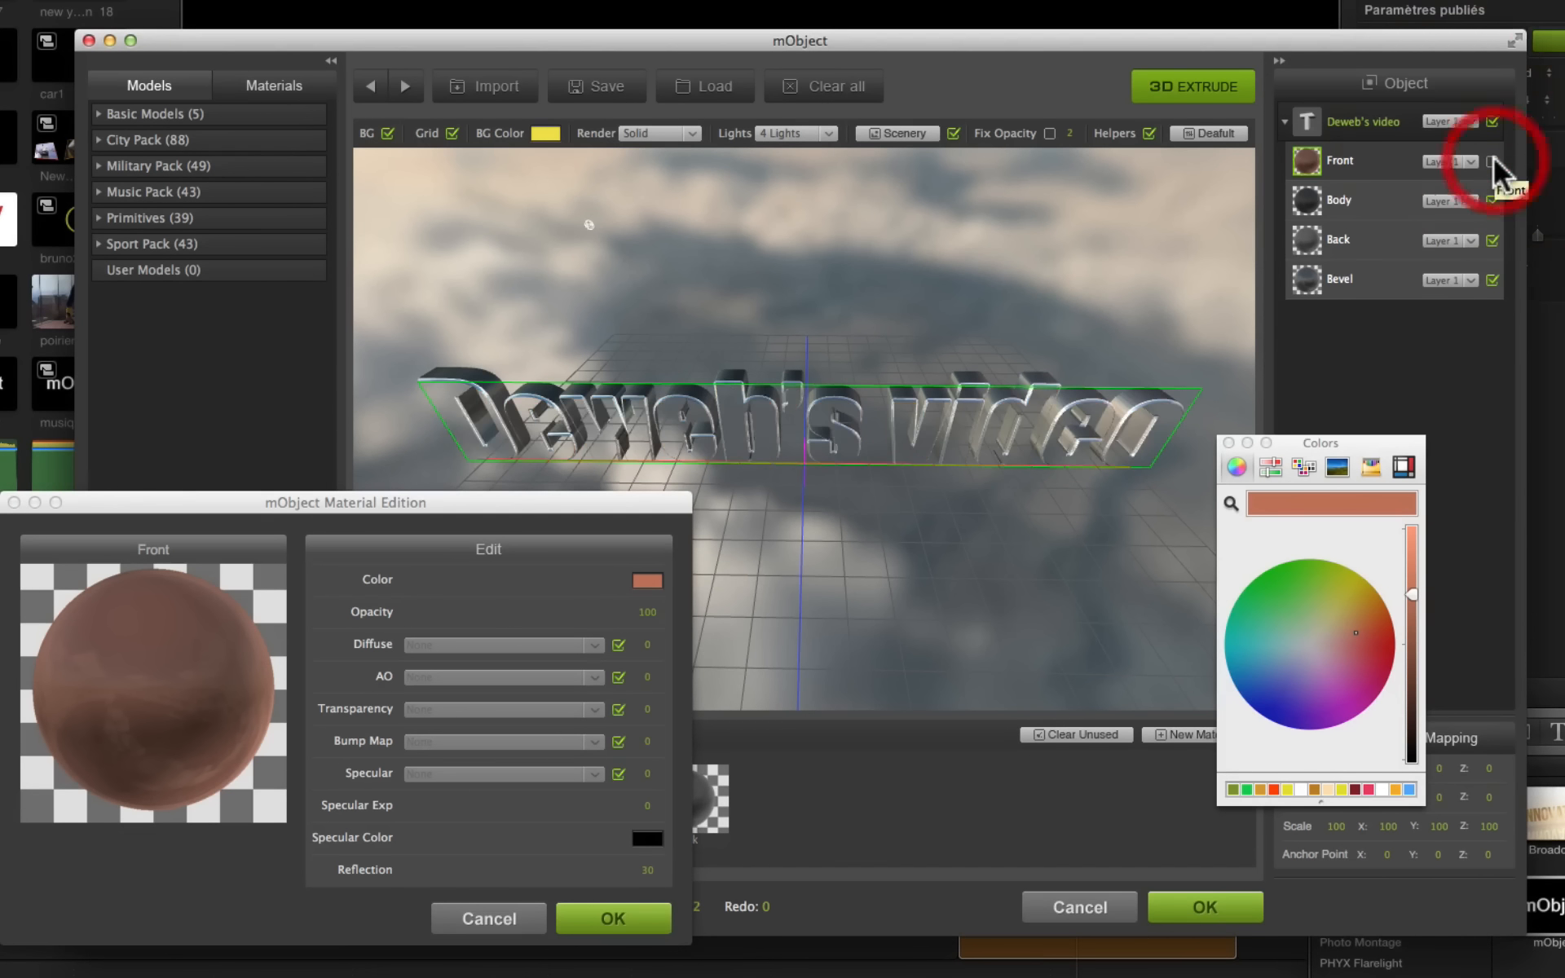
click(1493, 162)
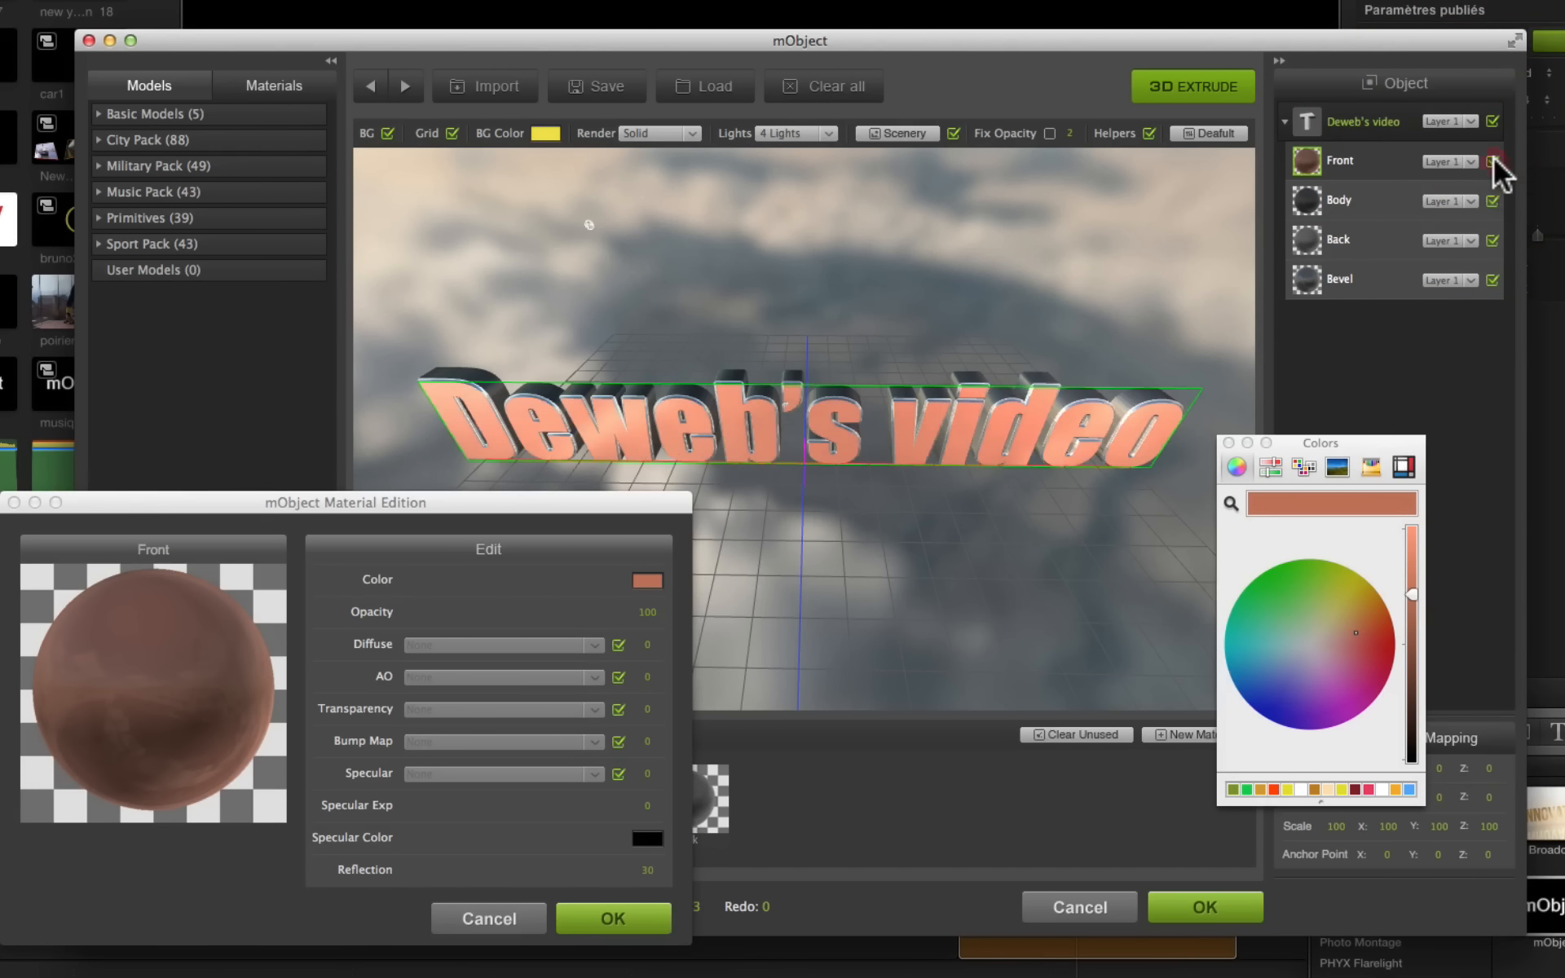
click(1491, 201)
click(1492, 201)
click(1492, 202)
click(1492, 201)
Step: Change the Body material's color to yellow and brighten it
click(1379, 204)
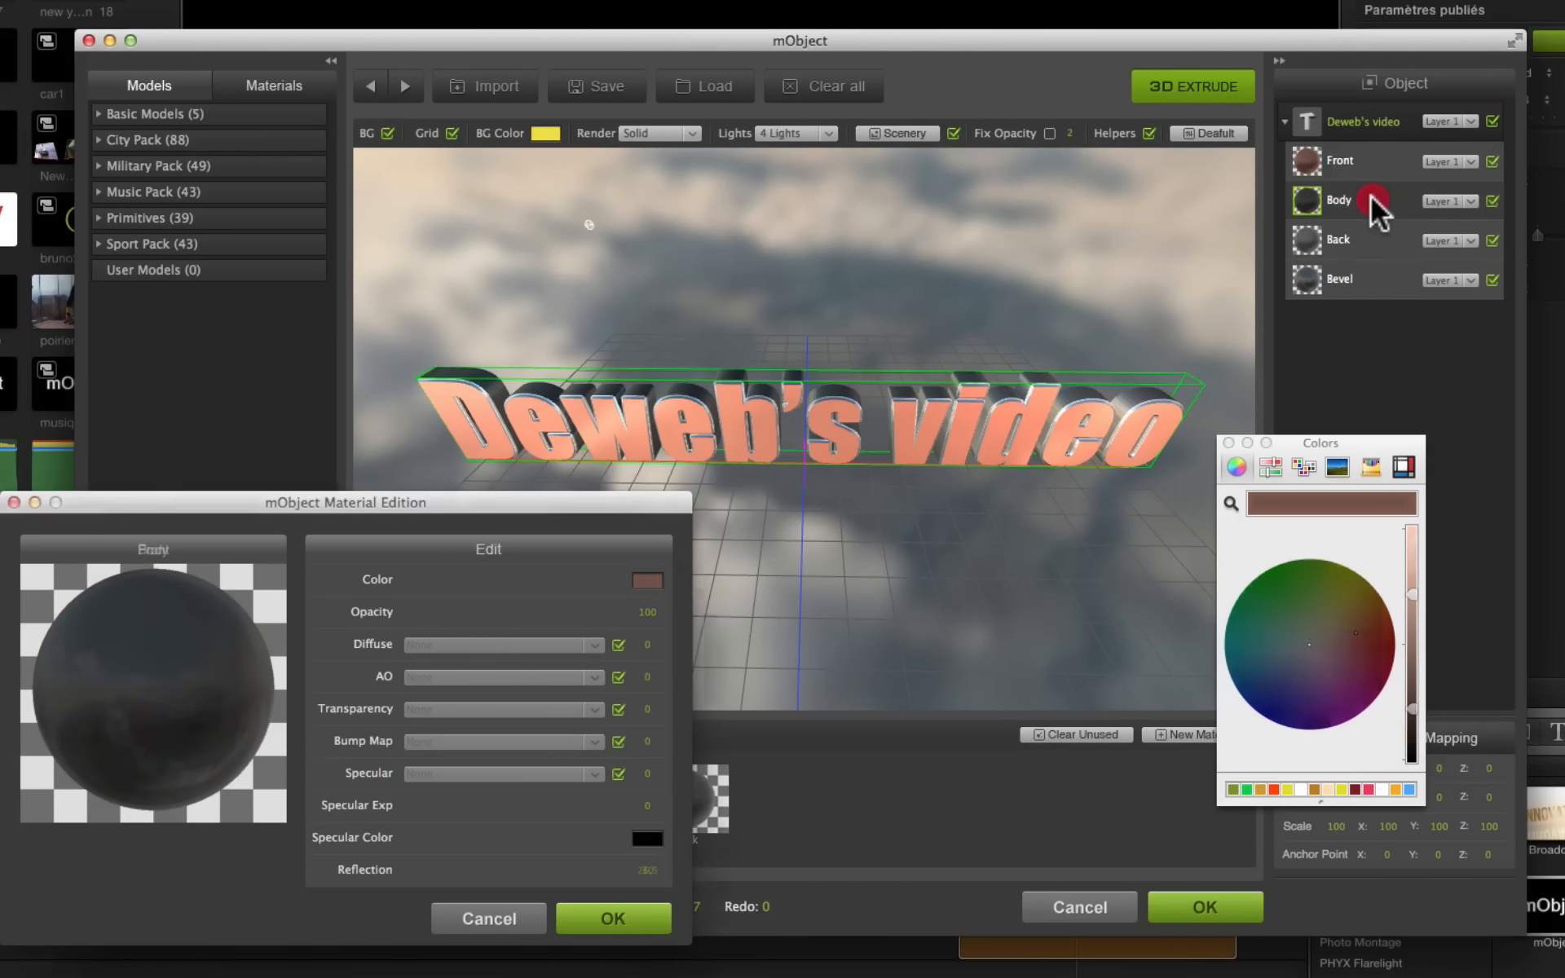
click(649, 581)
click(1362, 590)
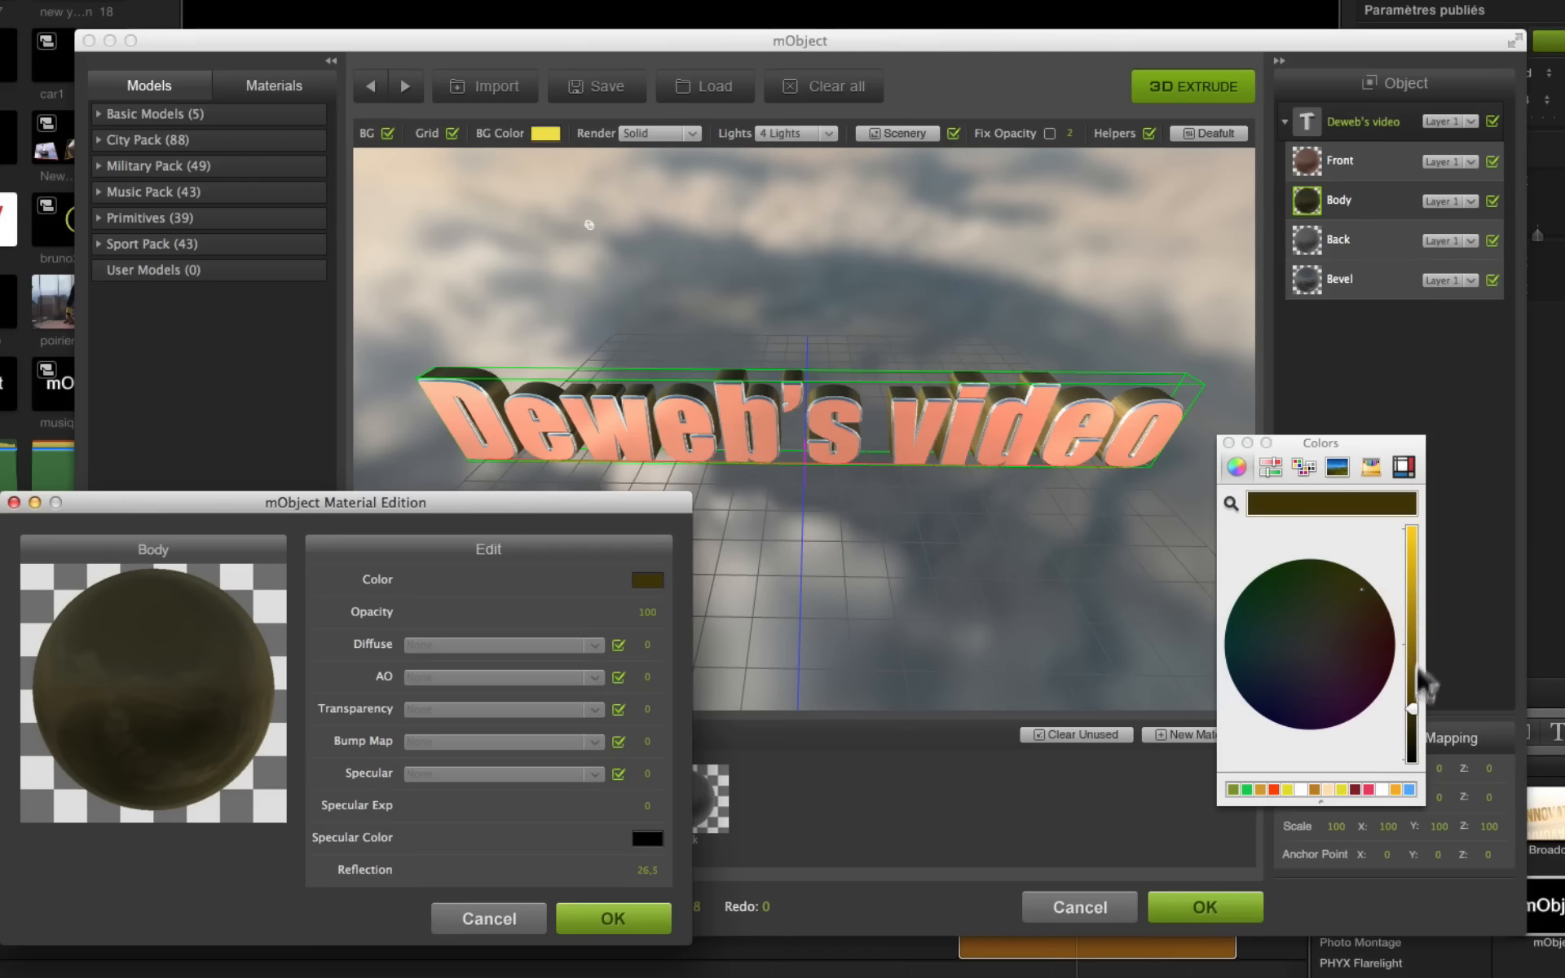
drag(1414, 707, 1413, 644)
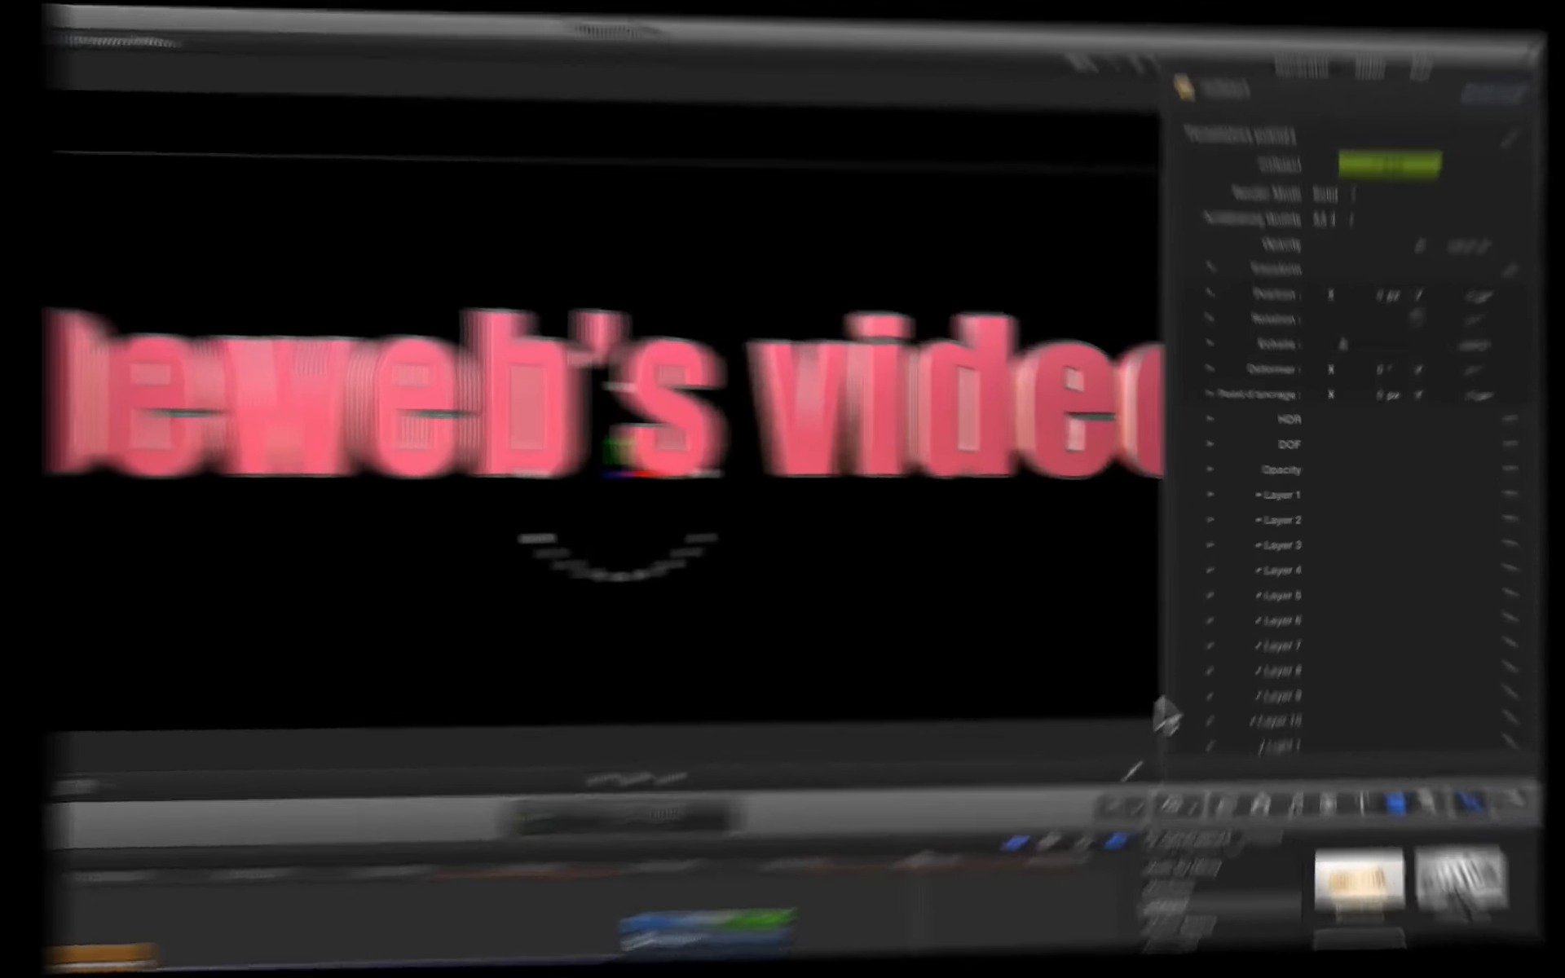
Step: Scale the mObject title to 63% and rotate it to -88° about the Y axis
click(849, 880)
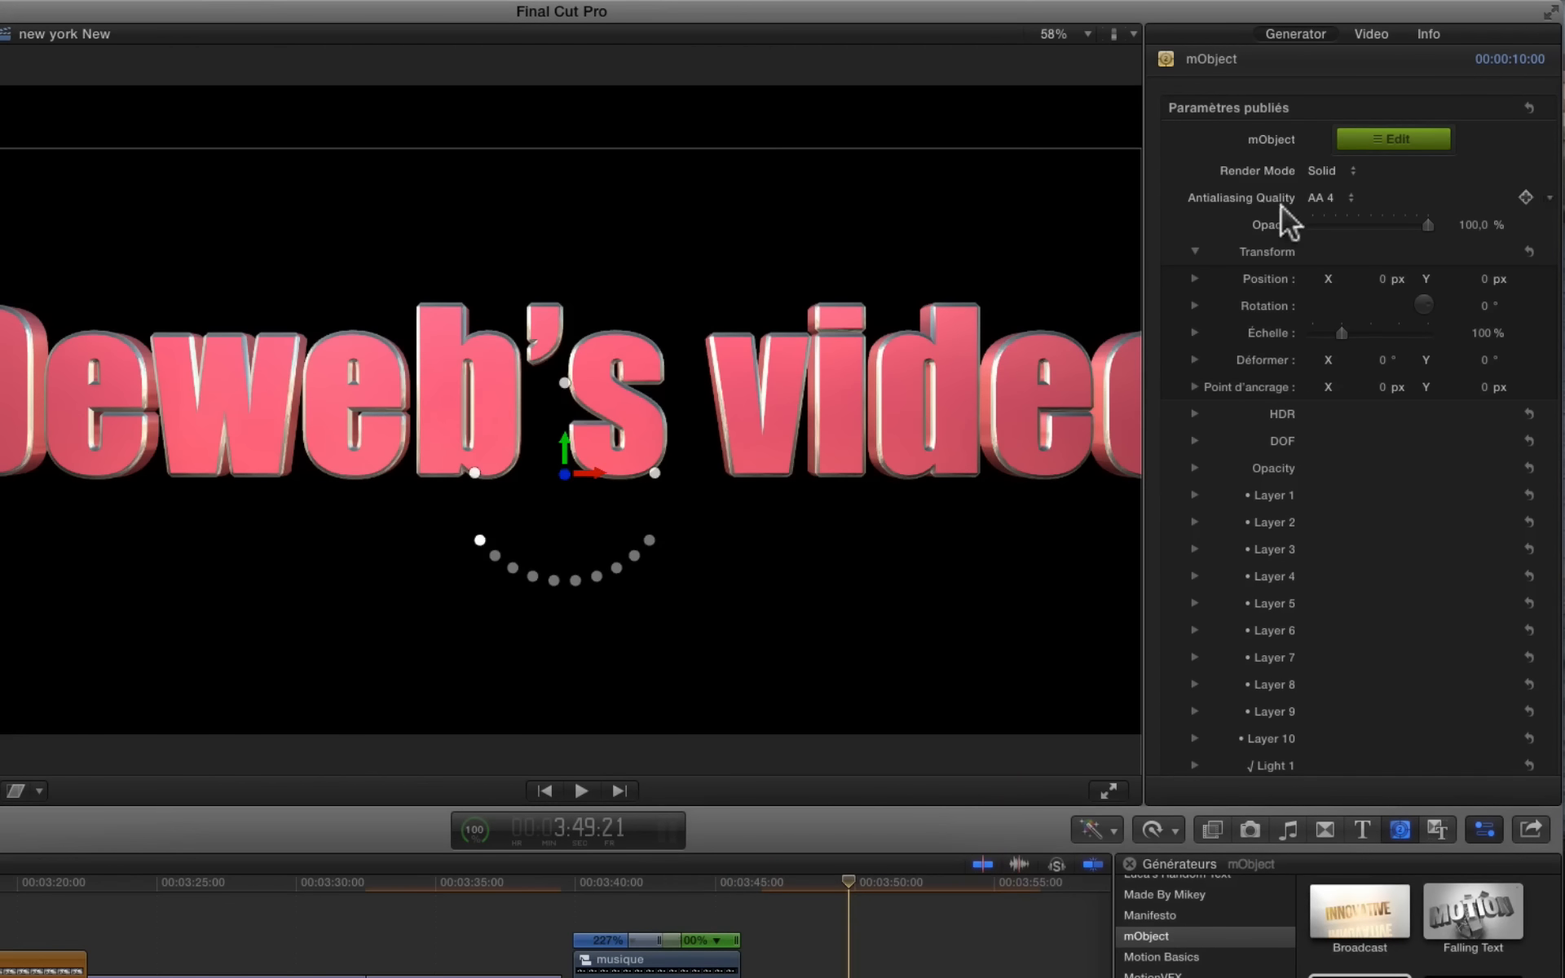
drag(1425, 225, 1485, 228)
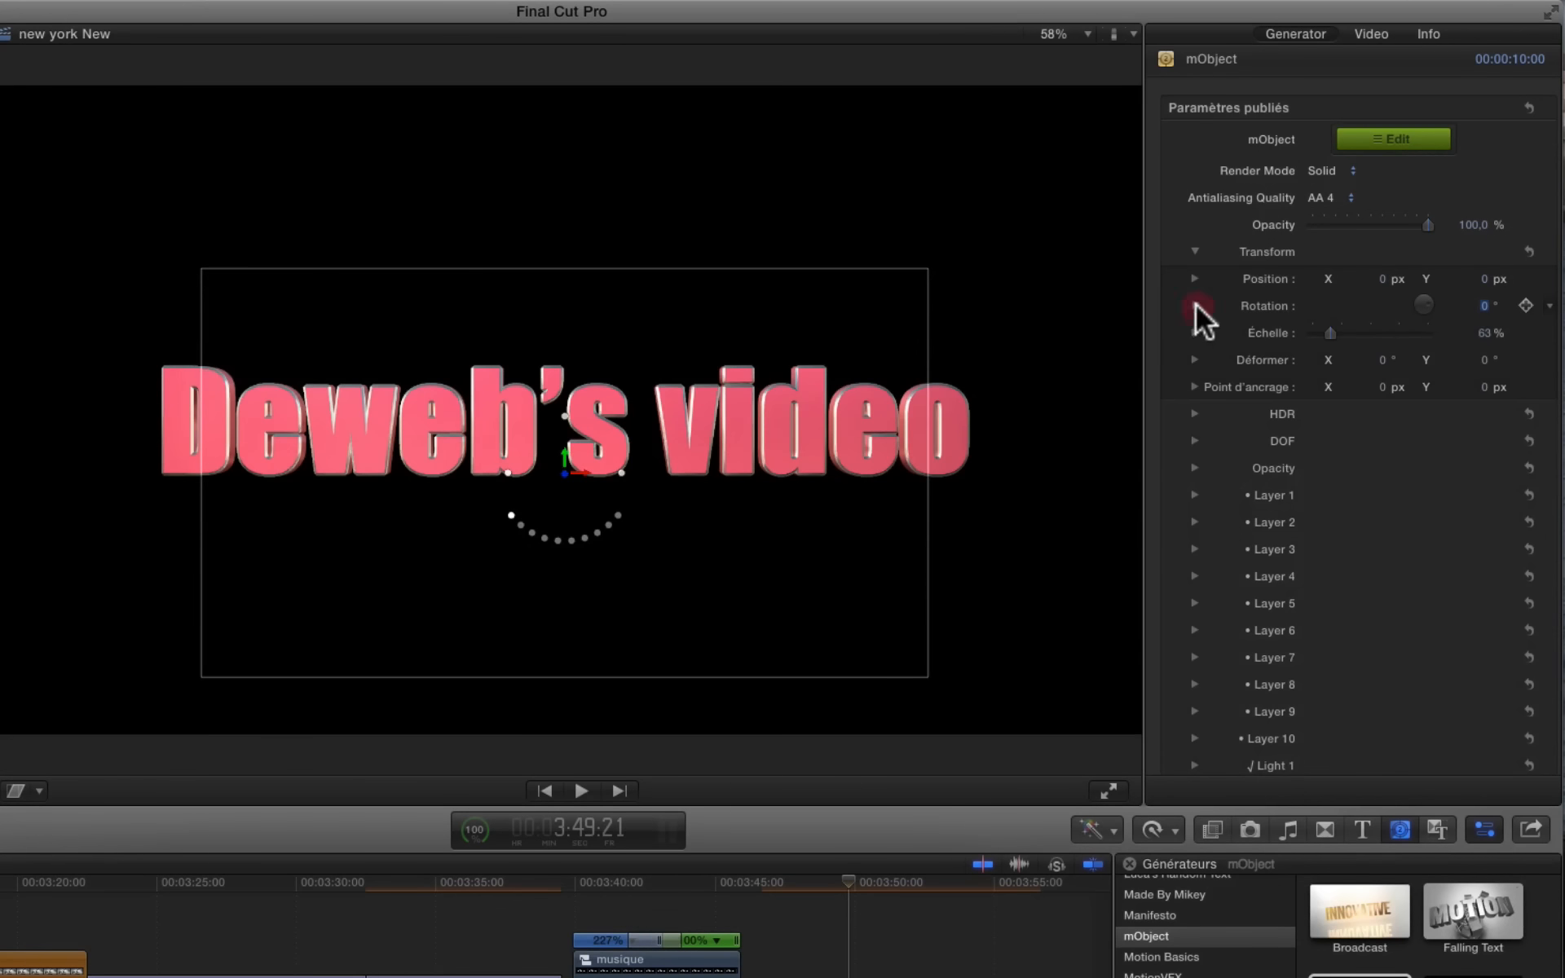
click(1195, 306)
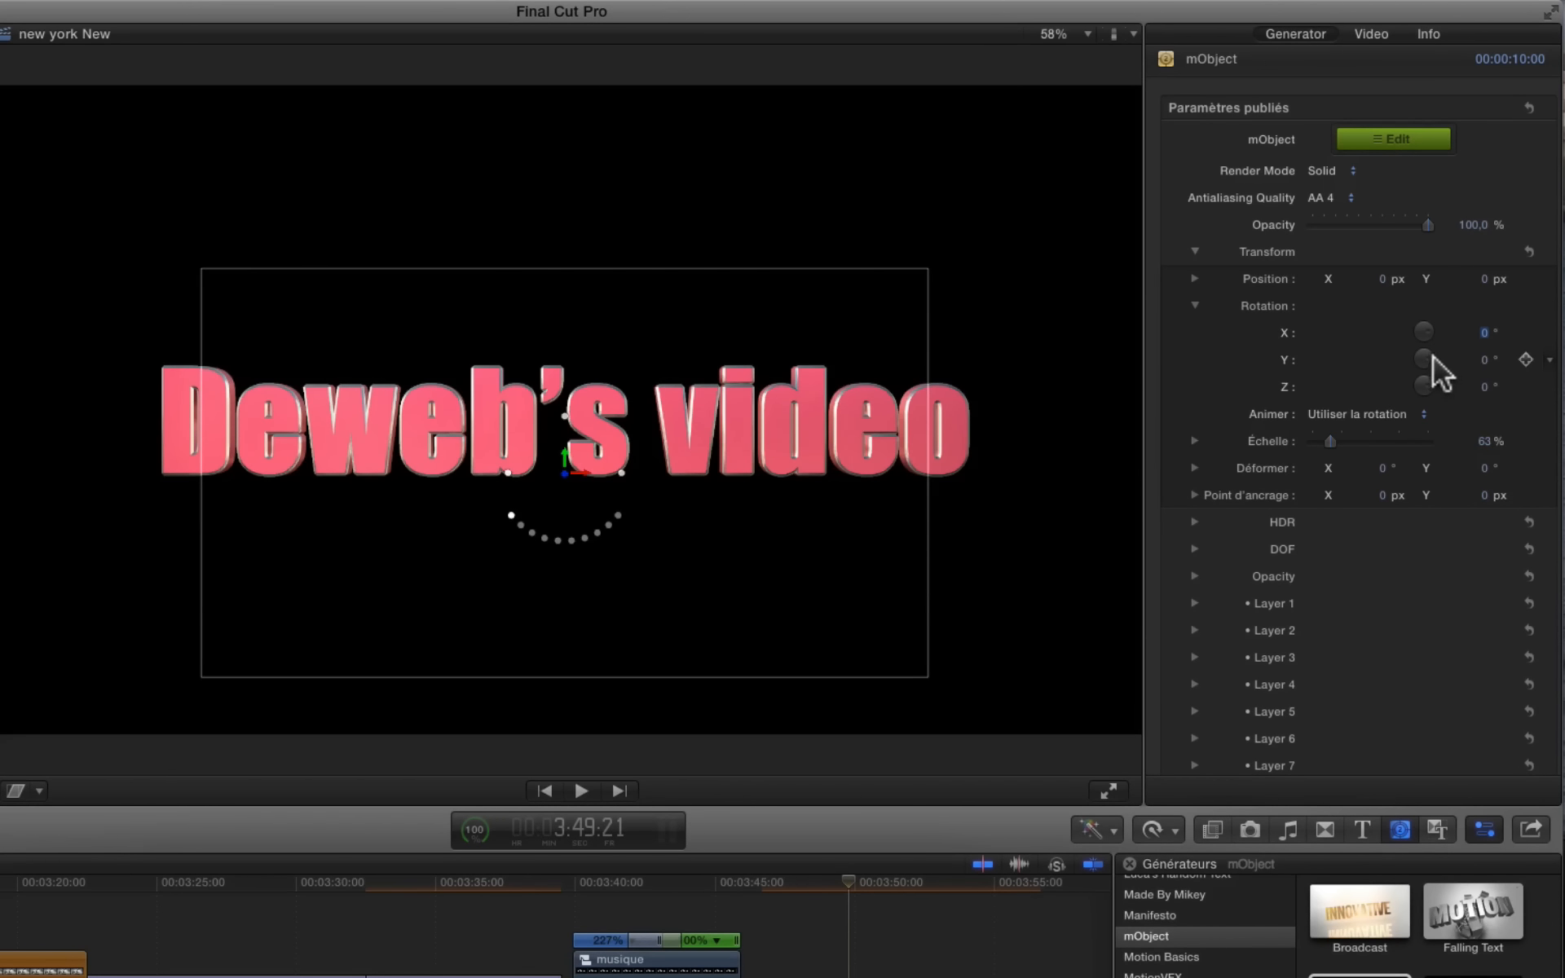
drag(1433, 355, 1424, 364)
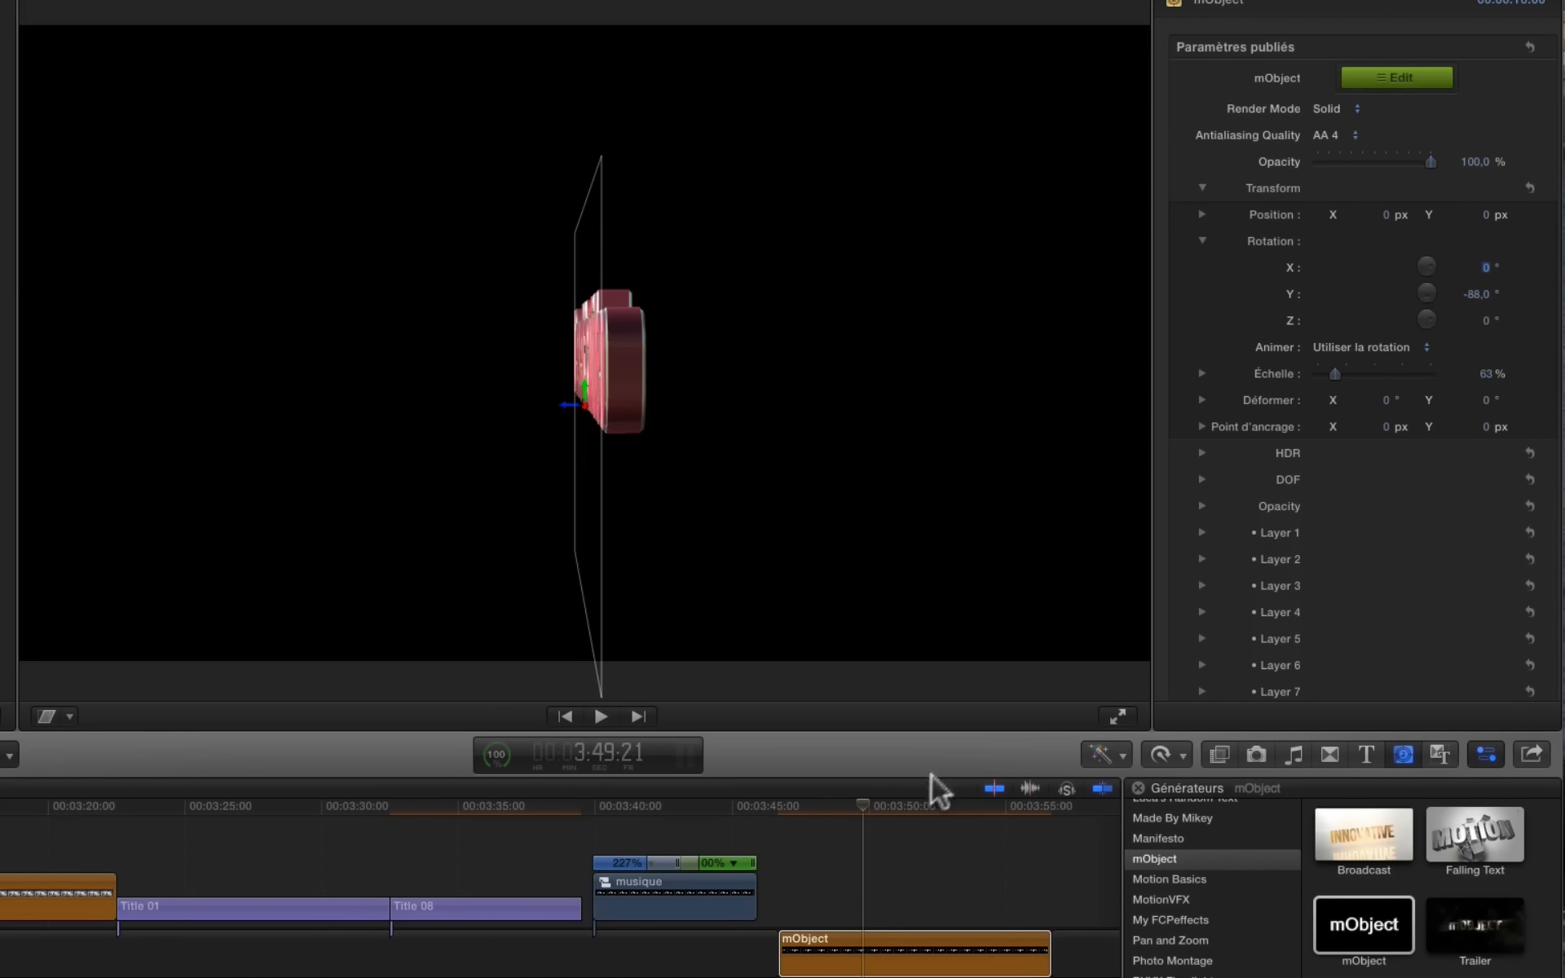
Step: Add keyframes for the title's published parameters at the start of the mObject clip, at 3:46:18
drag(862, 804, 781, 805)
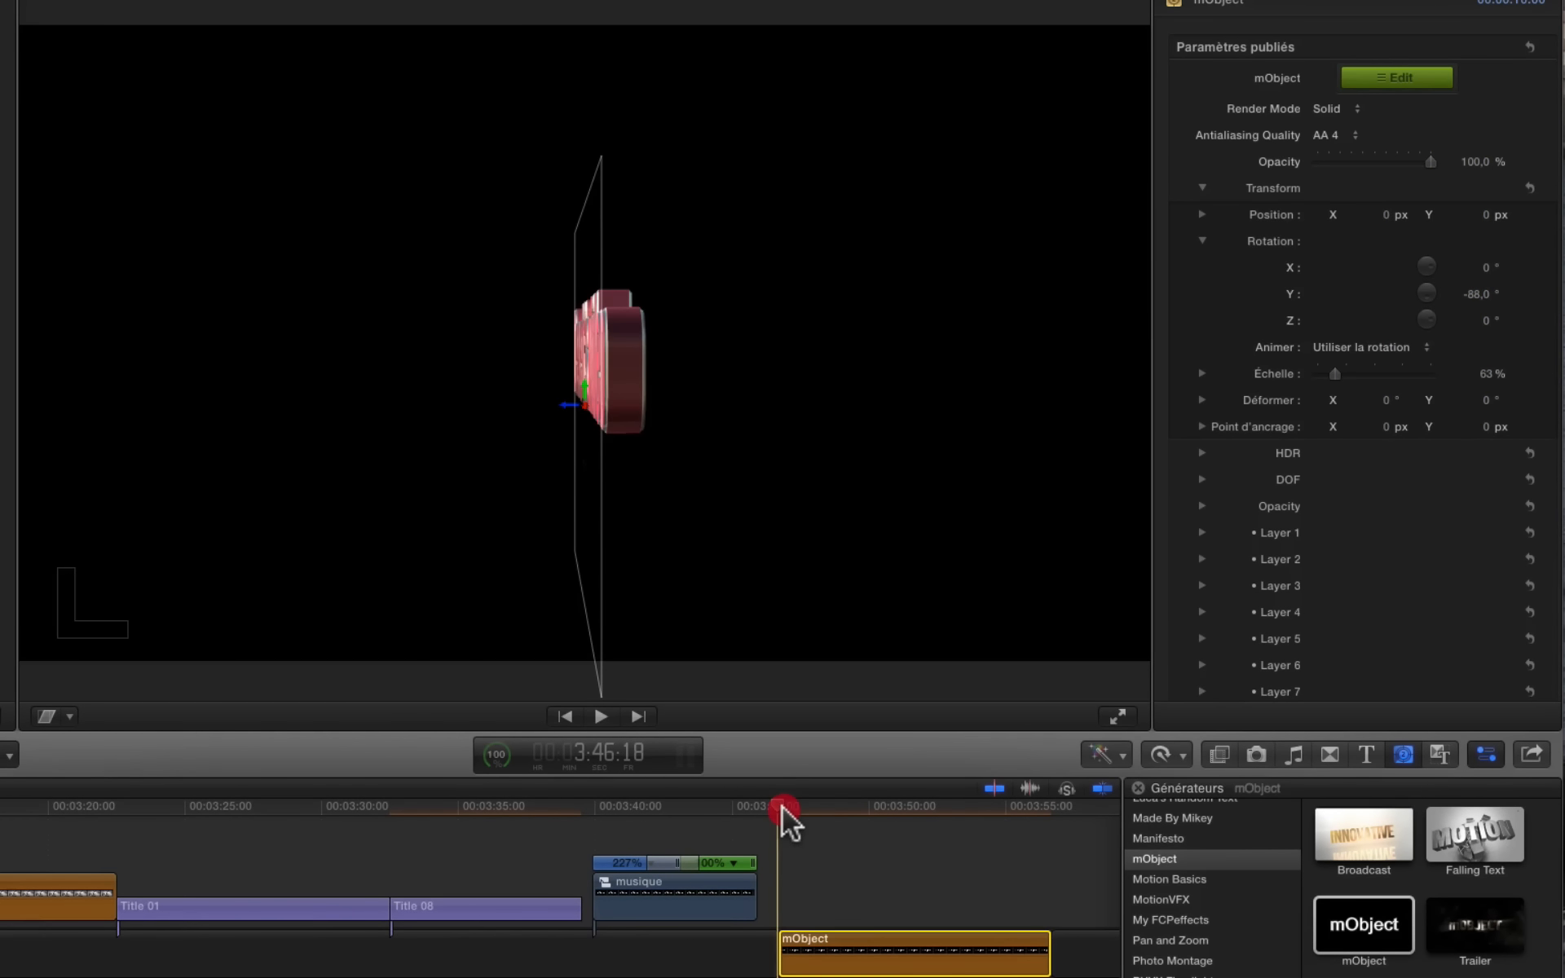
click(1551, 47)
click(1527, 96)
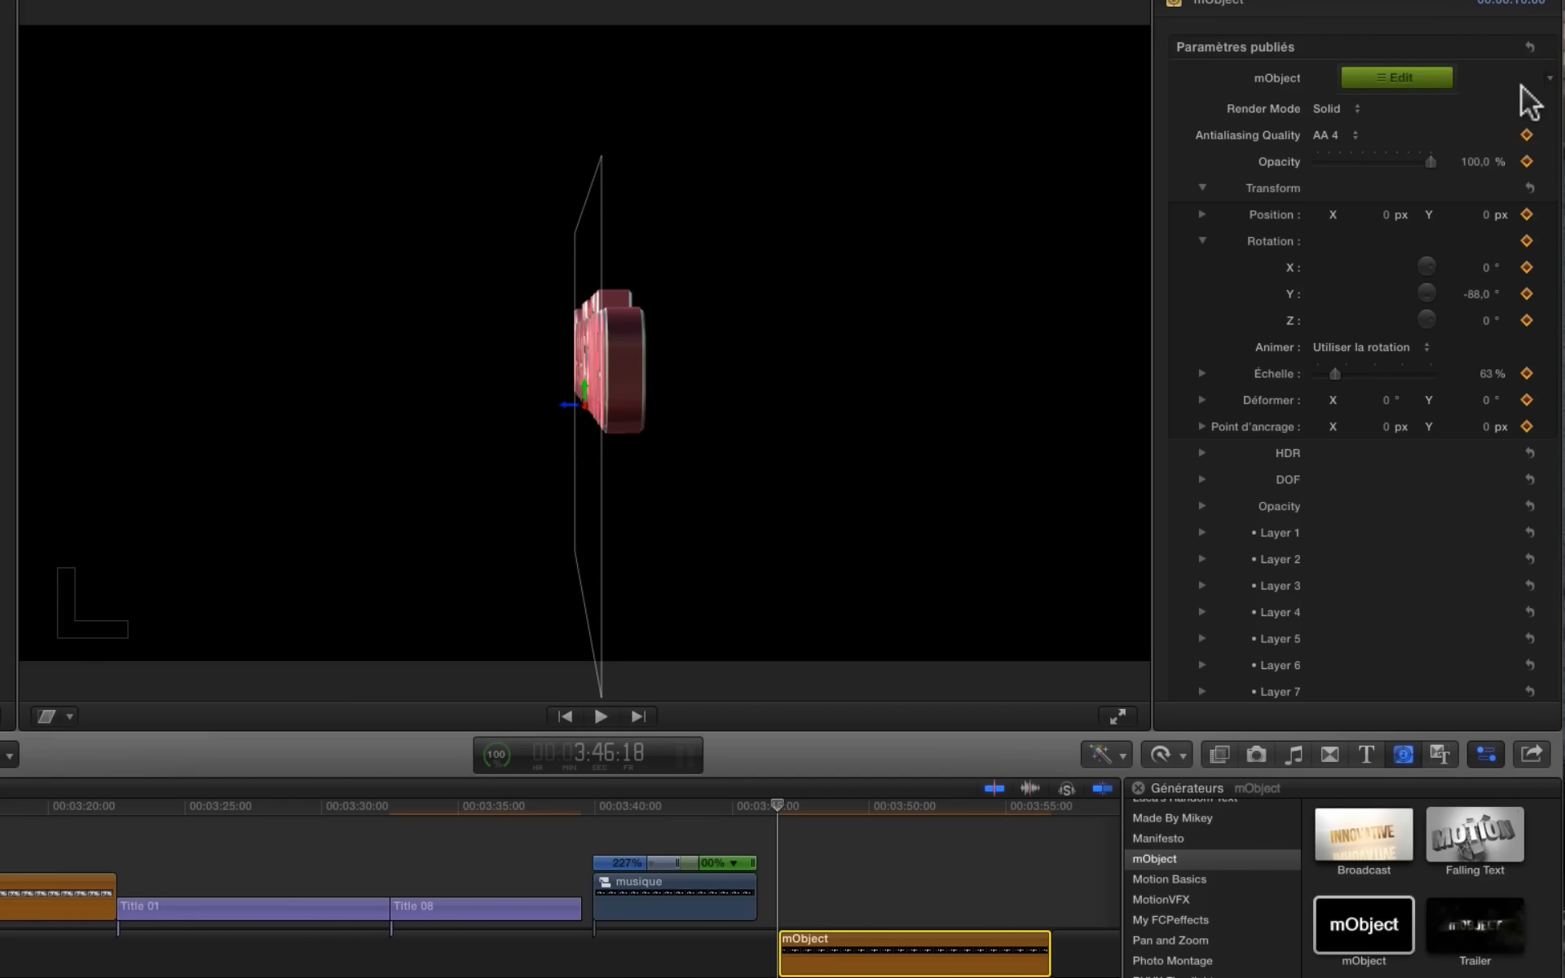
Step: Keyframe the title's Y rotation at 0° at 3:51:18, and play the animation from the clip's start
drag(777, 805, 914, 807)
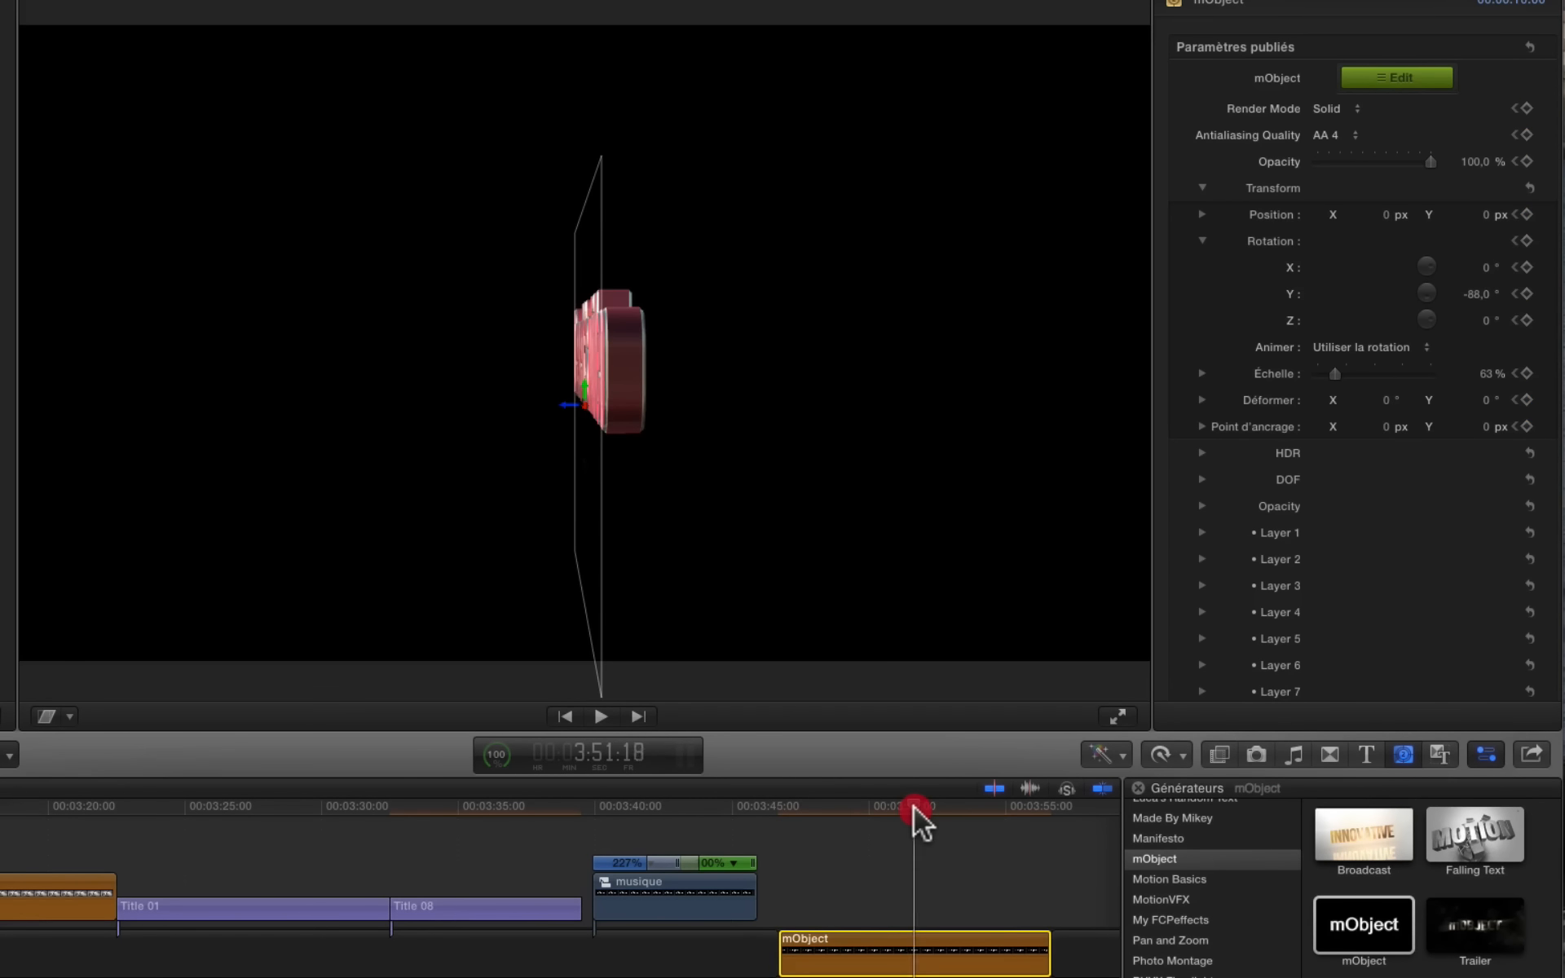
click(1479, 294)
text(0)
key(Return)
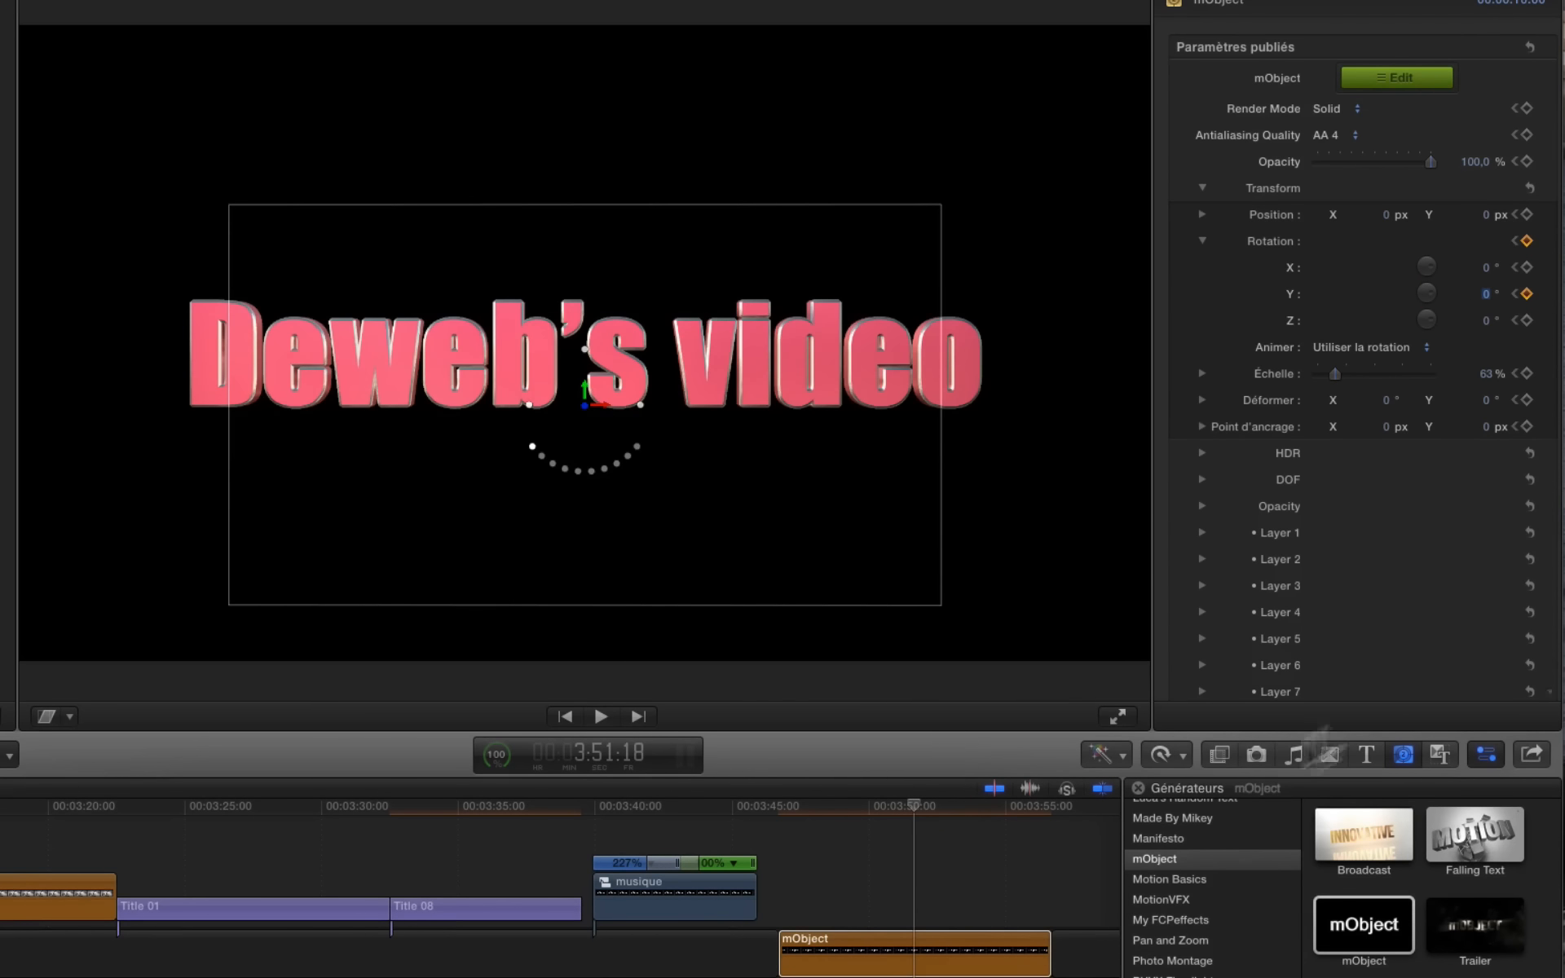
click(779, 807)
key(space)
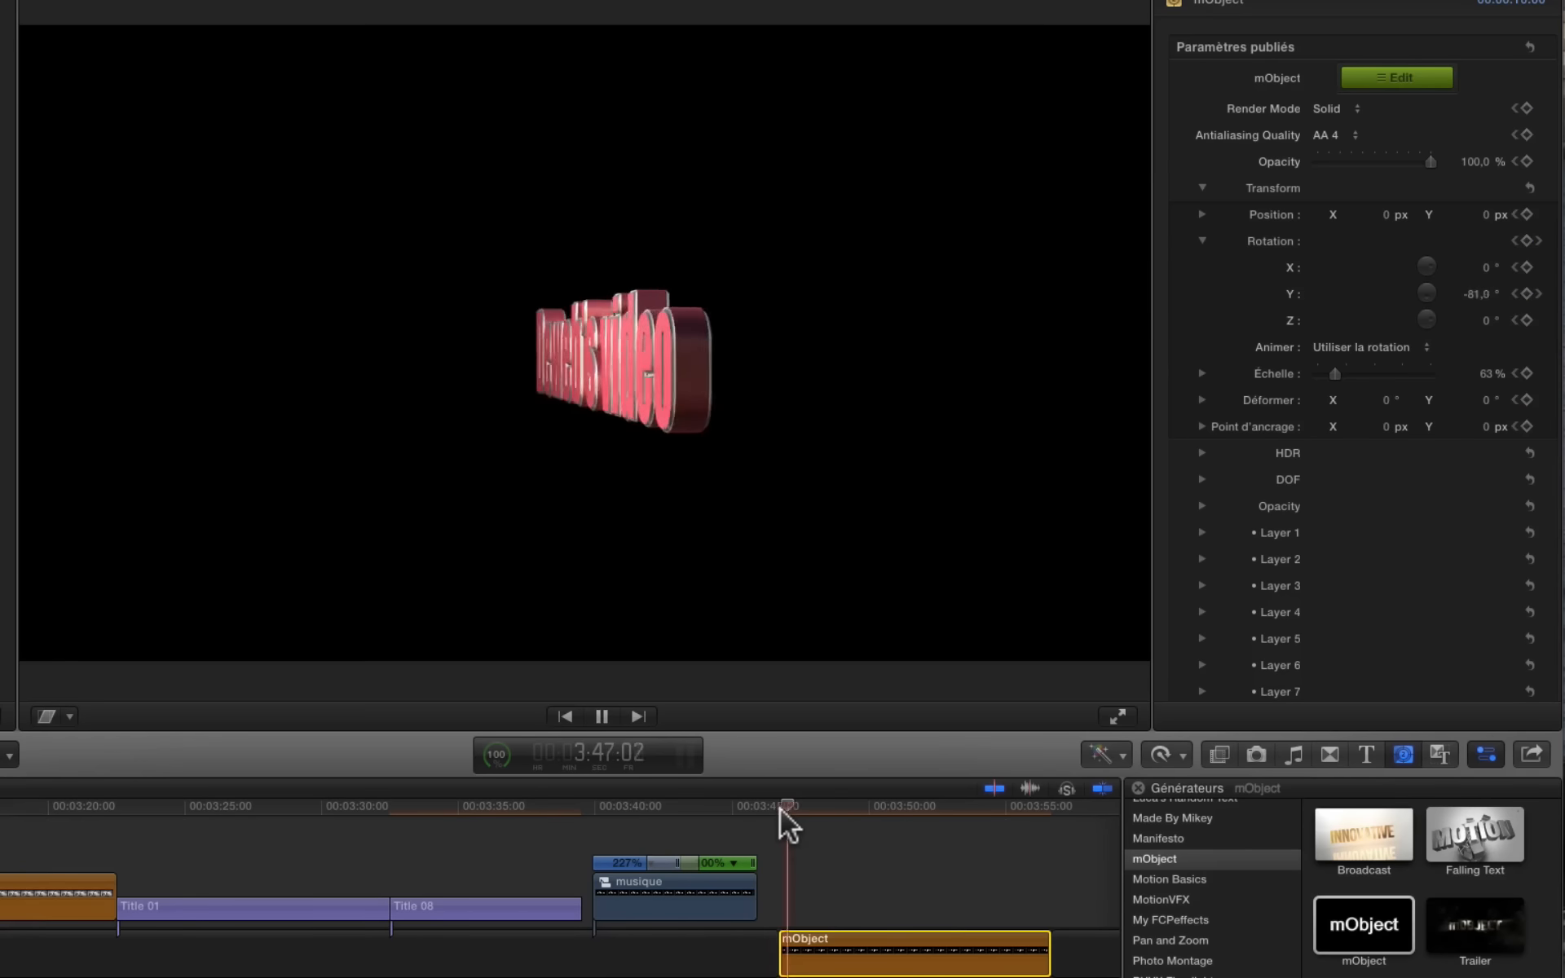